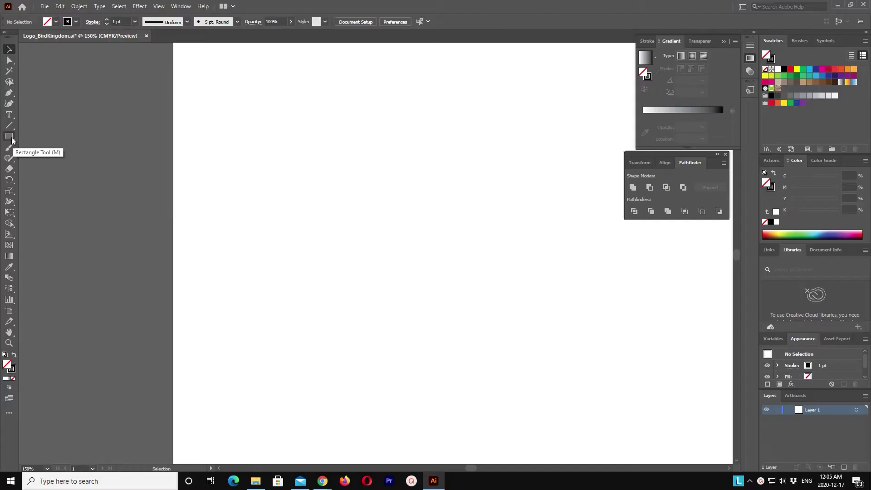
Choose the Ellipse Tool from the Rectangle tool flyout
{"action": "left_click_drag", "start_coordinate": [9, 136], "coordinate": [49, 157]}
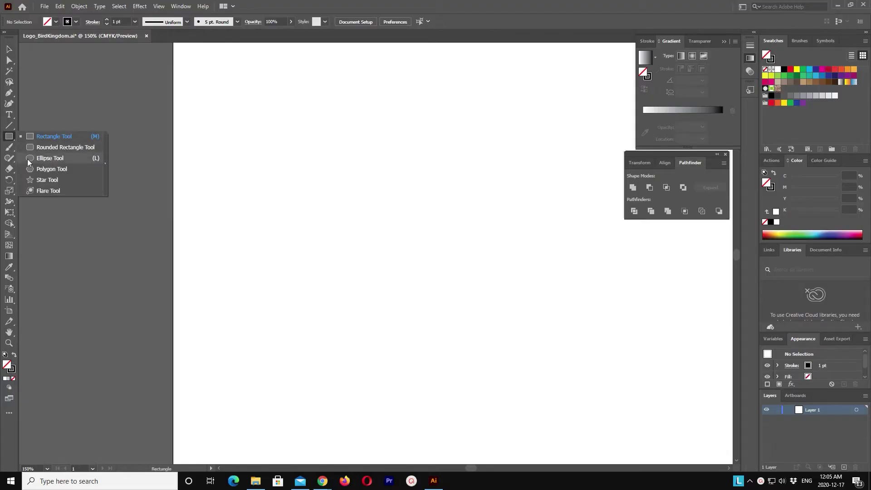
Draw a small circle with a larger circle above it, then select only the small one
{"action": "left_click_drag", "start_coordinate": [418, 285], "coordinate": [439, 304]}
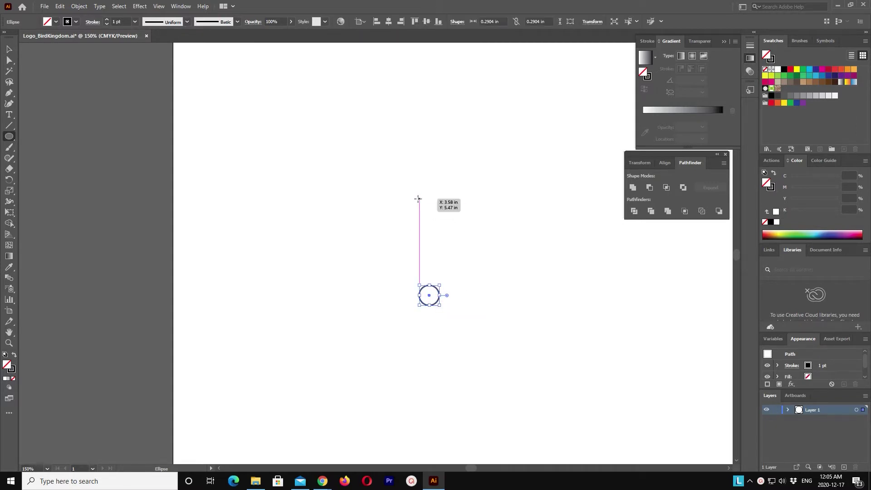
{"action": "left_click_drag", "start_coordinate": [418, 198], "coordinate": [455, 241]}
{"action": "key", "text": "v"}
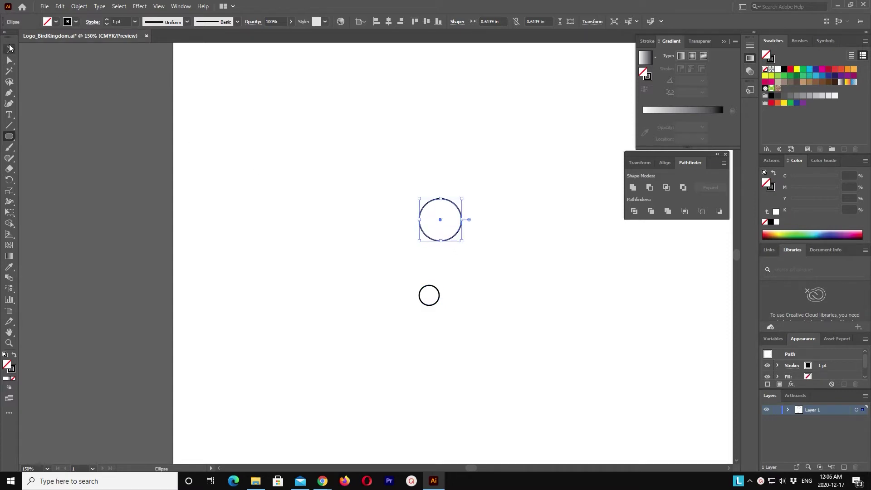
{"action": "left_click_drag", "start_coordinate": [390, 183], "coordinate": [488, 330]}
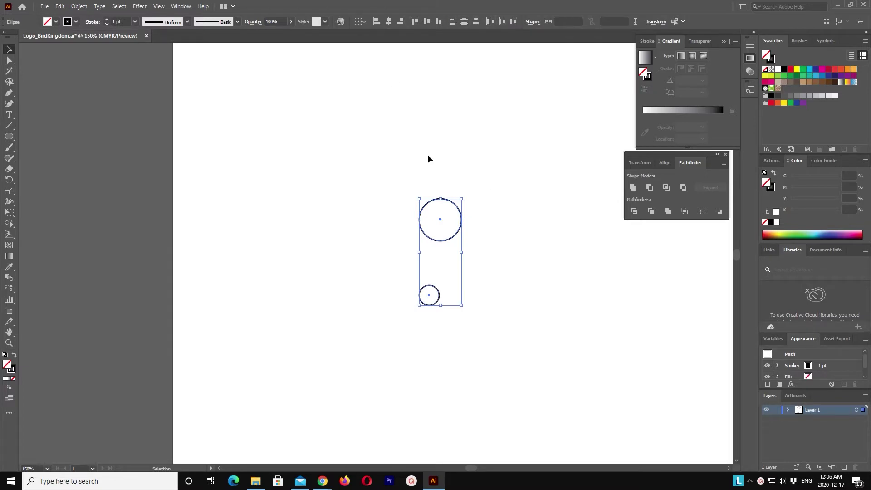
{"action": "left_click", "coordinate": [482, 336]}
{"action": "left_click_drag", "start_coordinate": [480, 338], "coordinate": [418, 281]}
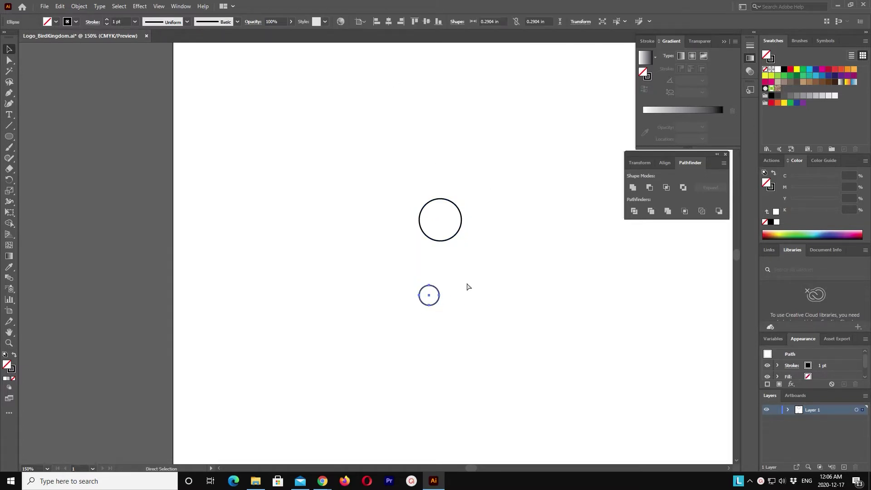
Paste a copy of the small circle in front and nudge it straight up above the larger circle
{"action": "left_click", "coordinate": [59, 5]}
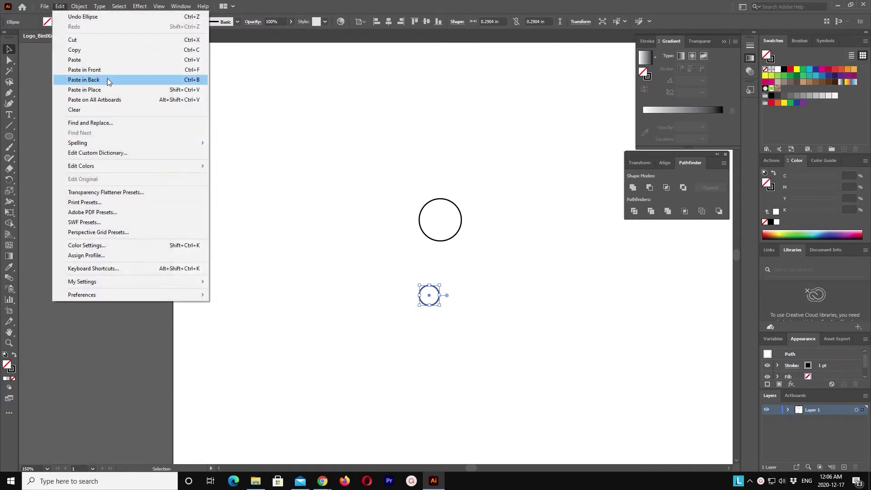
{"action": "left_click", "coordinate": [108, 75]}
{"action": "key", "text": "shift+Up"}
{"action": "key", "text": "shift+Up"}
{"action": "key", "text": "shift+Up"}
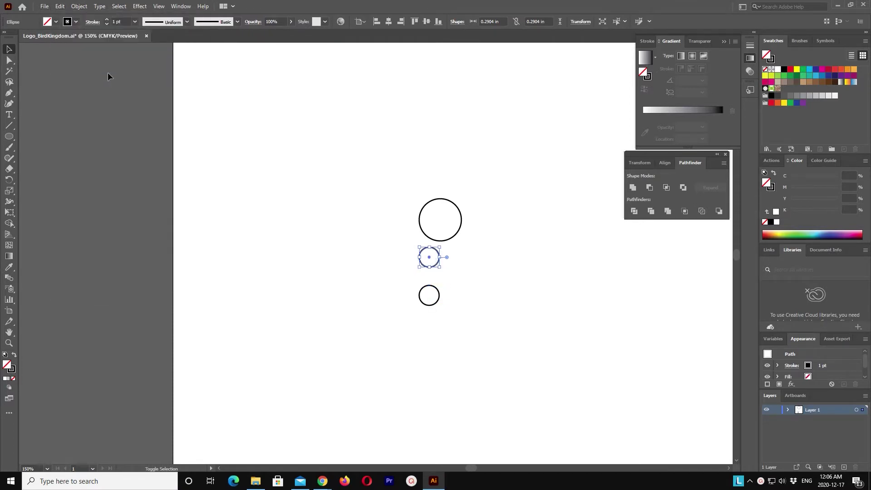
{"action": "key", "text": "shift+Up"}
{"action": "key", "text": "shift+Up"}
{"action": "key", "text": "shift+Up"}
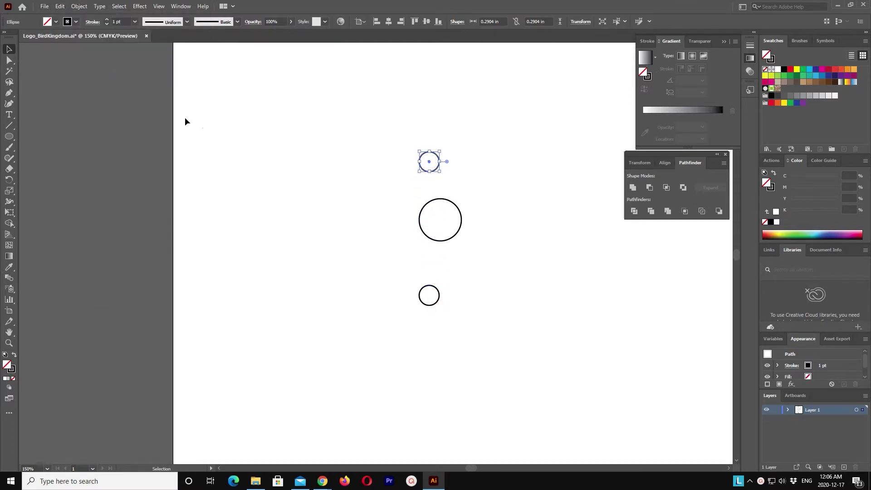
Enlarge the top circle slightly, then delete the middle circle's bottom half and the bottom circle's top half
{"action": "left_click_drag", "start_coordinate": [442, 150], "coordinate": [458, 144]}
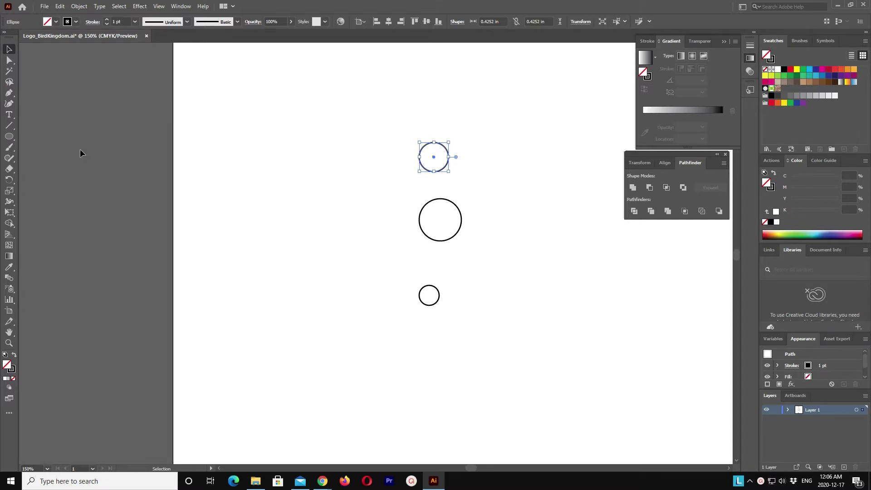
{"action": "left_click", "coordinate": [8, 62]}
{"action": "left_click_drag", "start_coordinate": [479, 267], "coordinate": [414, 231]}
{"action": "key", "text": "Delete"}
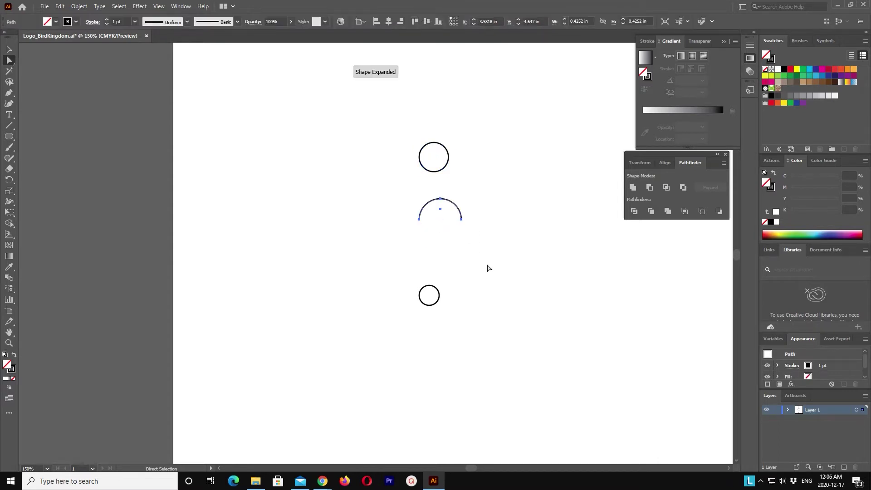
{"action": "mouse_move", "coordinate": [464, 298]}
{"action": "left_mouse_down"}
{"action": "mouse_move", "coordinate": [420, 272]}
{"action": "mouse_move", "coordinate": [440, 290]}
{"action": "left_mouse_up"}
{"action": "left_click", "coordinate": [405, 275]}
{"action": "key", "text": "Delete"}
Join the remaining arcs' left and right ends into one tall closed outline
{"action": "left_click_drag", "start_coordinate": [383, 204], "coordinate": [428, 320]}
{"action": "key", "text": "ctrl+j"}
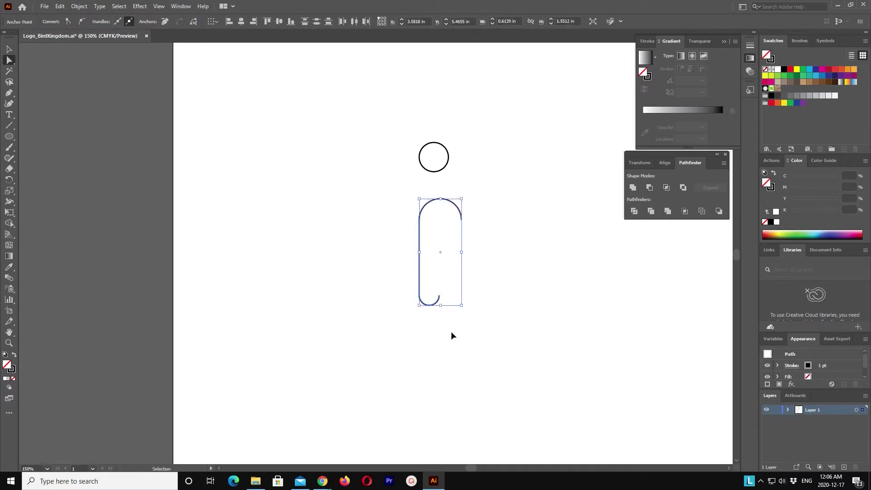
{"action": "left_click", "coordinate": [461, 220]}
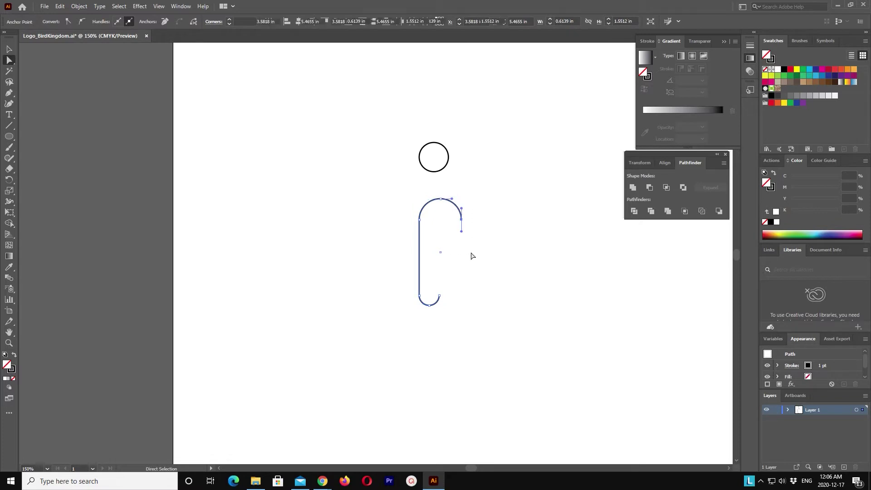
{"action": "left_click_drag", "start_coordinate": [472, 306], "coordinate": [435, 281]}
{"action": "key", "text": "ctrl+j"}
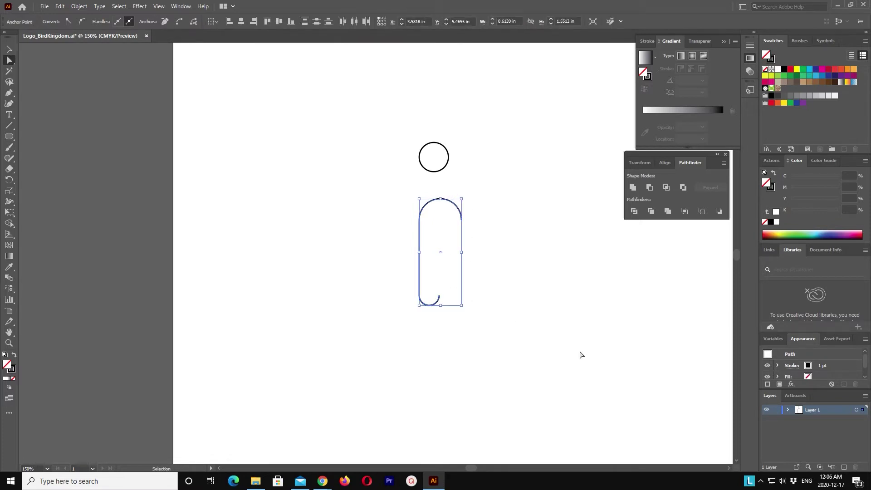
Convert the bottom-right anchor with the Anchor Point Tool so the right edge runs straight into a narrow rounded bottom
{"action": "left_click_drag", "start_coordinate": [463, 320], "coordinate": [439, 295]}
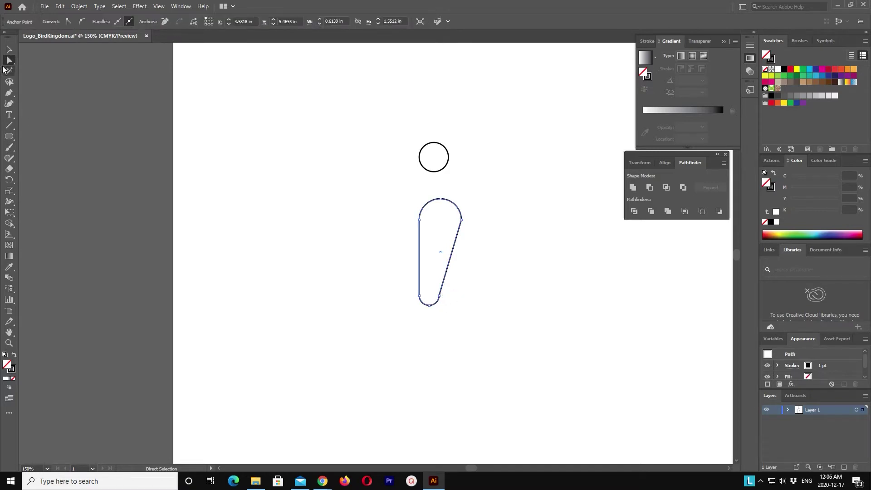
{"action": "right_click", "coordinate": [9, 62]}
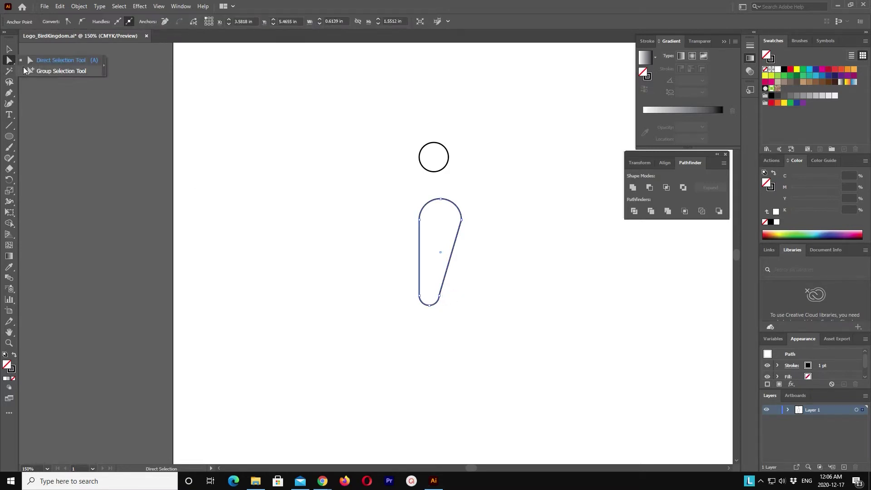
{"action": "right_click", "coordinate": [9, 92]}
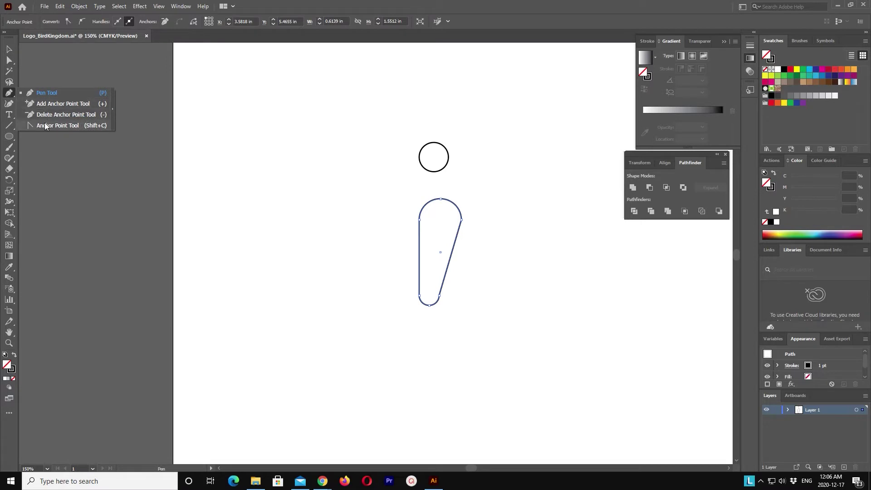
{"action": "left_click", "coordinate": [59, 125]}
{"action": "left_click_drag", "start_coordinate": [439, 296], "coordinate": [444, 295]}
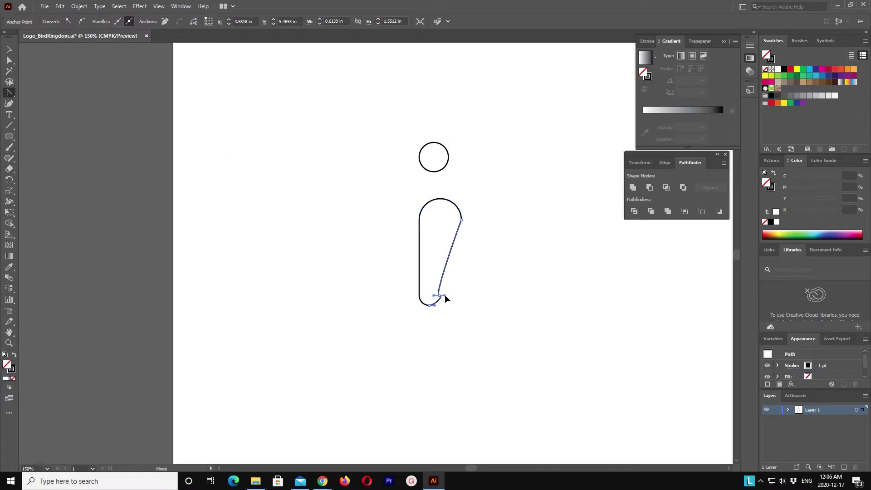
{"action": "left_click", "coordinate": [439, 296]}
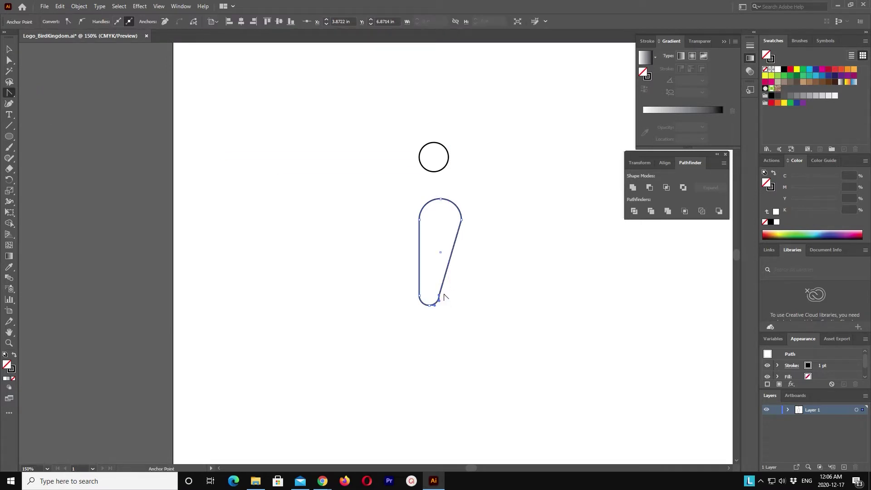
{"action": "left_click_drag", "start_coordinate": [439, 297], "coordinate": [440, 303]}
{"action": "left_click_drag", "start_coordinate": [438, 301], "coordinate": [447, 291]}
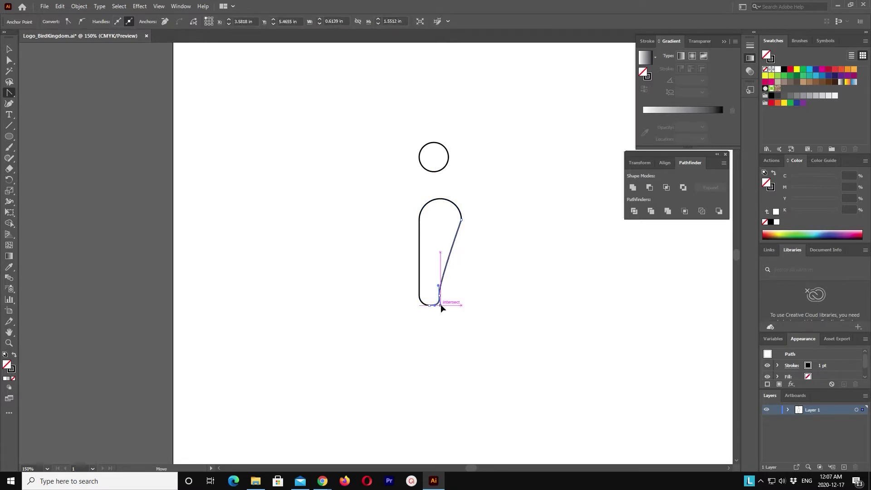
{"action": "left_click", "coordinate": [431, 304]}
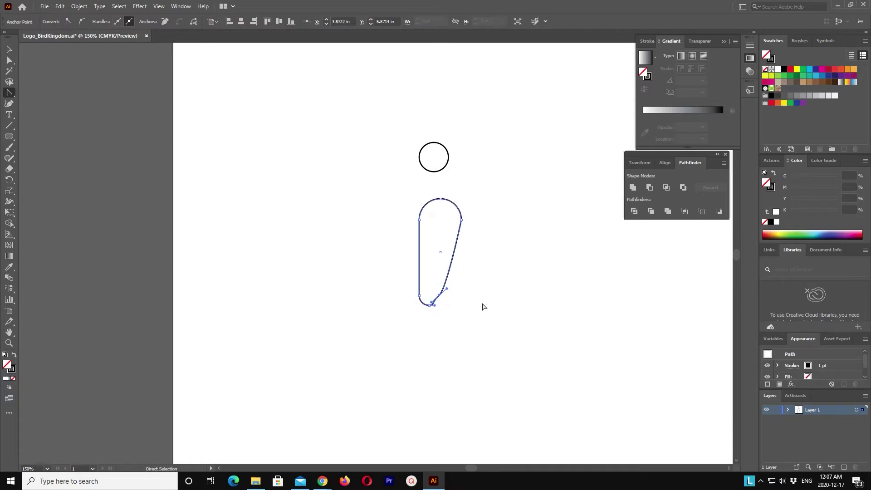
{"action": "left_click", "coordinate": [9, 49]}
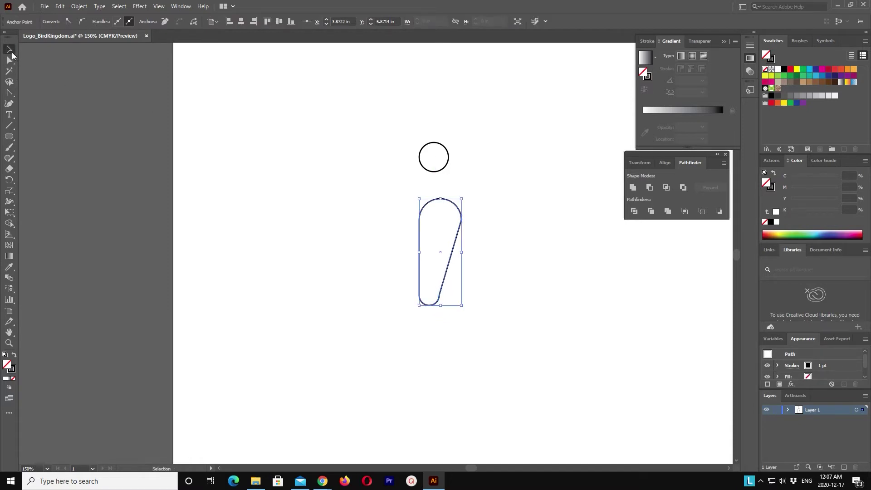
{"action": "left_click", "coordinate": [257, 212]}
Zoom in, remove the diagonal right edge and add an anchor point on the bottom arc
{"action": "key", "text": "ctrl+plus"}
{"action": "key", "text": "ctrl+plus"}
{"action": "key", "text": "ctrl+plus"}
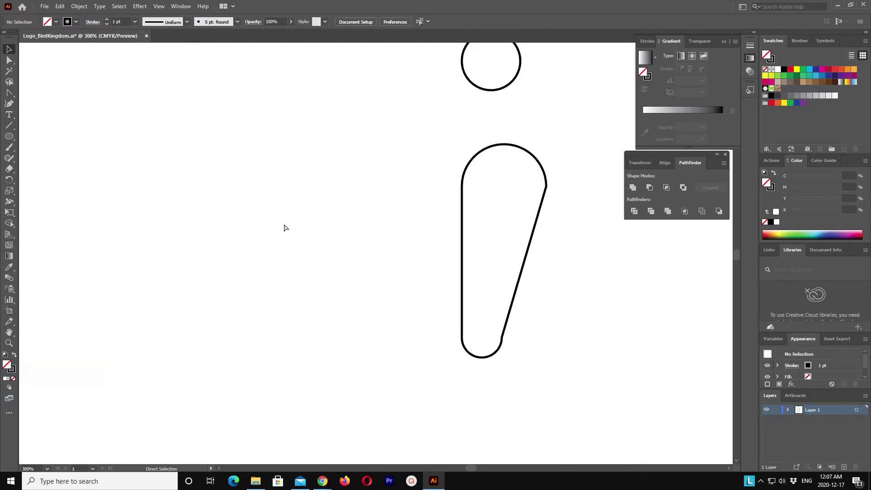
{"action": "left_click_drag", "start_coordinate": [492, 267], "coordinate": [390, 244]}
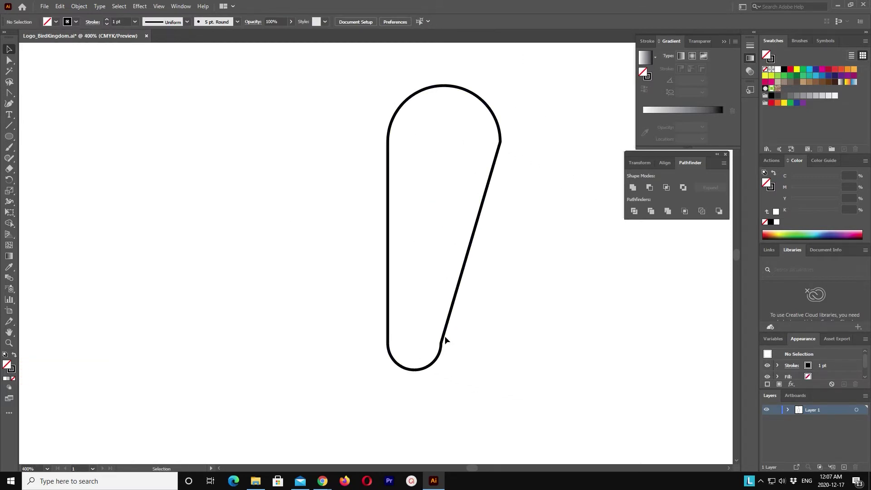
{"action": "key", "text": "ctrl+shift+z"}
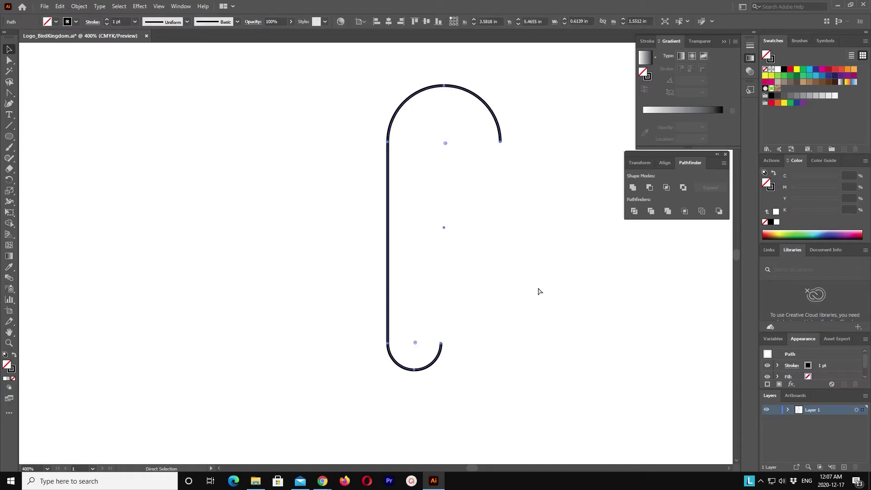
{"action": "key", "text": "ctrl+shift+z"}
{"action": "key", "text": "ctrl+shift+z"}
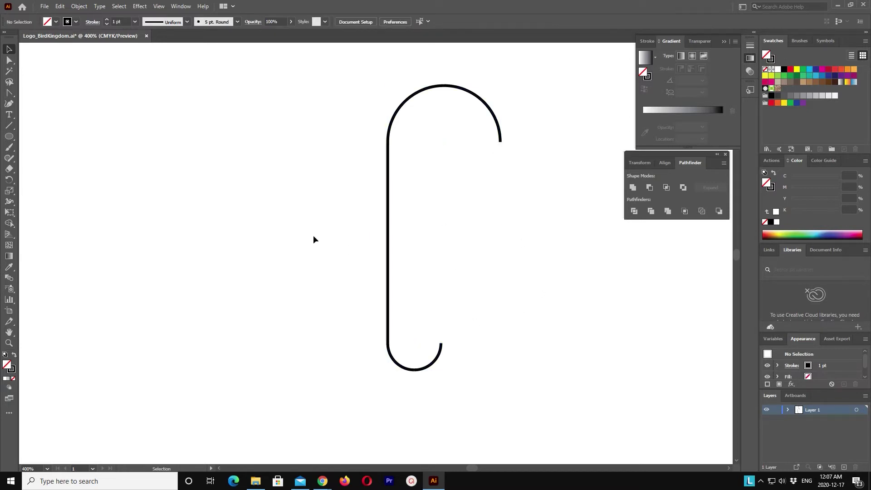
{"action": "left_click", "coordinate": [10, 104]}
{"action": "left_click_drag", "start_coordinate": [9, 92], "coordinate": [33, 101]}
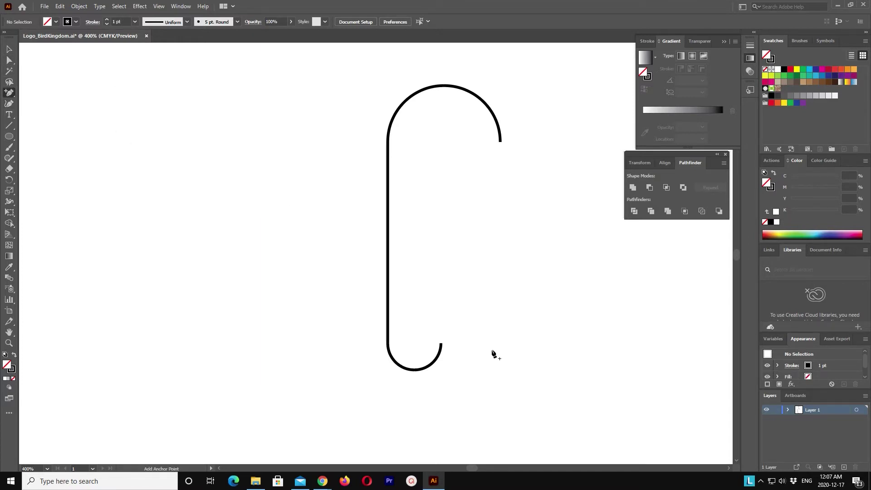
{"action": "left_click", "coordinate": [440, 354]}
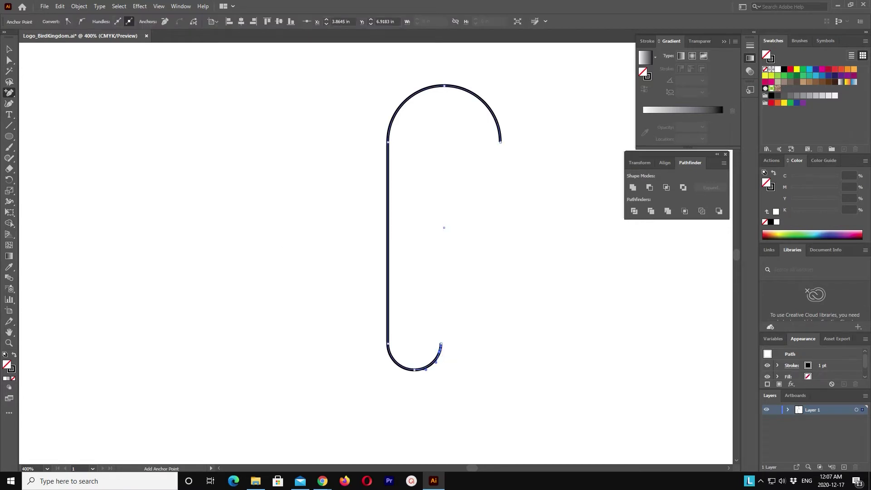
Join the top-right and bottom open endpoints with a straight diagonal to close the teardrop
{"action": "left_click", "coordinate": [9, 60]}
{"action": "left_click_drag", "start_coordinate": [413, 303], "coordinate": [457, 351]}
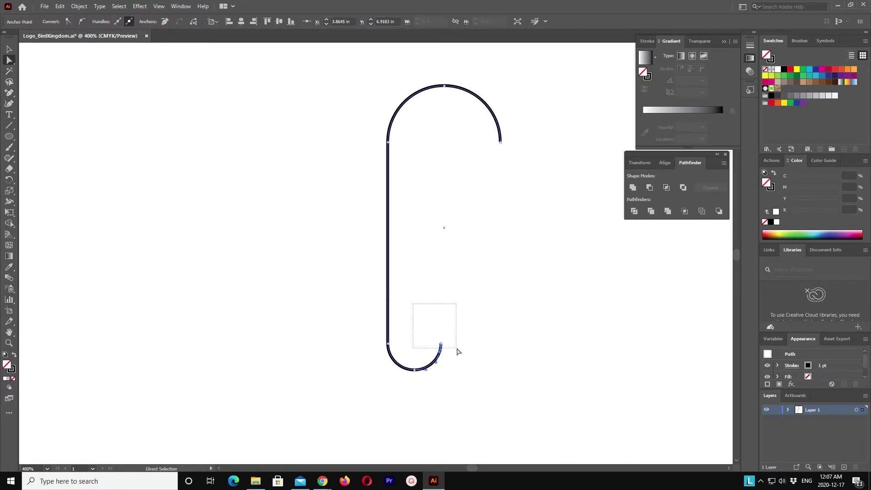
{"action": "left_click_drag", "start_coordinate": [511, 164], "coordinate": [482, 123]}
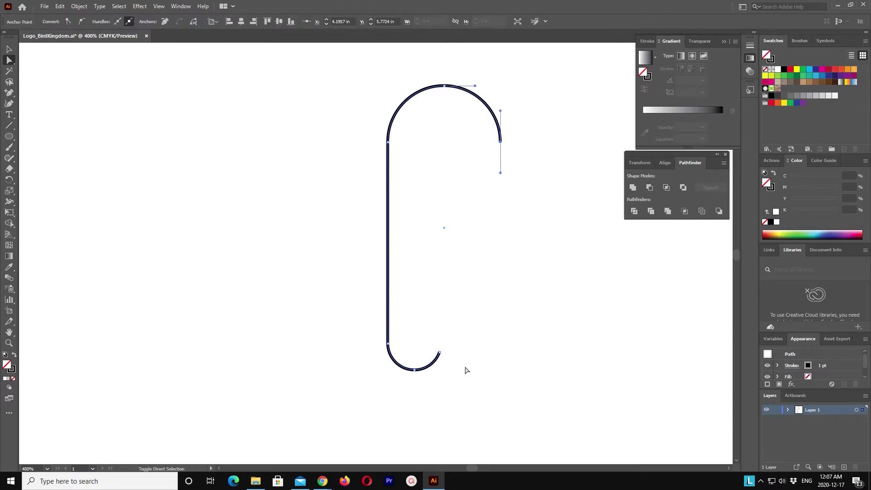
{"action": "left_click_drag", "start_coordinate": [466, 370], "coordinate": [431, 340]}
{"action": "key", "text": "ctrl+j"}
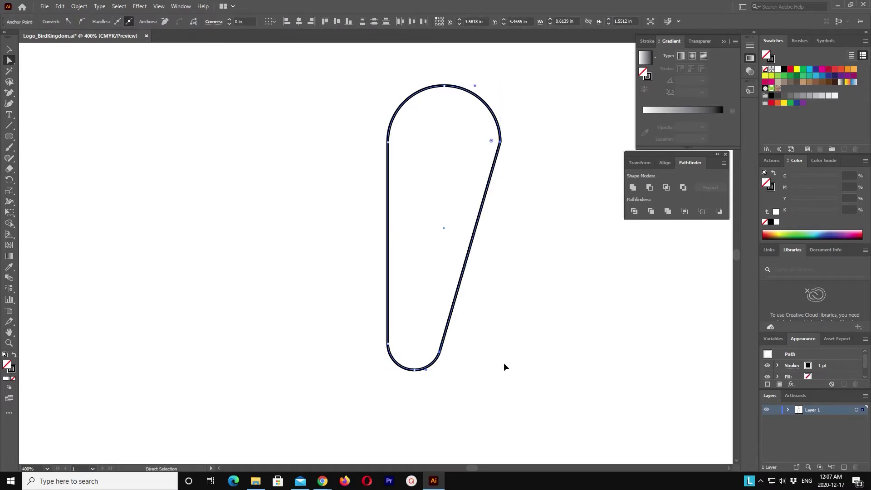
{"action": "scroll", "coordinate": [421, 186], "scroll_direction": "up", "scroll_amount": 3}
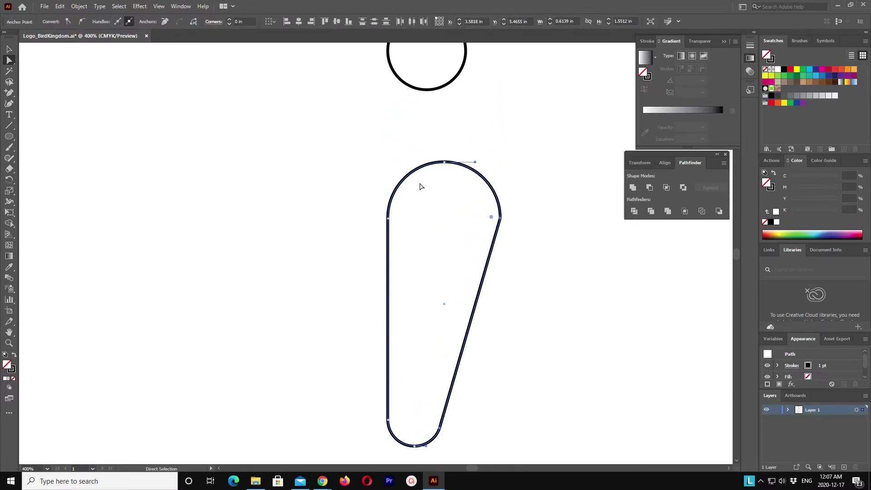
{"action": "scroll", "coordinate": [421, 186], "scroll_direction": "up", "scroll_amount": 1}
{"action": "scroll", "coordinate": [421, 186], "scroll_direction": "up", "scroll_amount": 2}
{"action": "scroll", "coordinate": [421, 186], "scroll_direction": "up", "scroll_amount": 1}
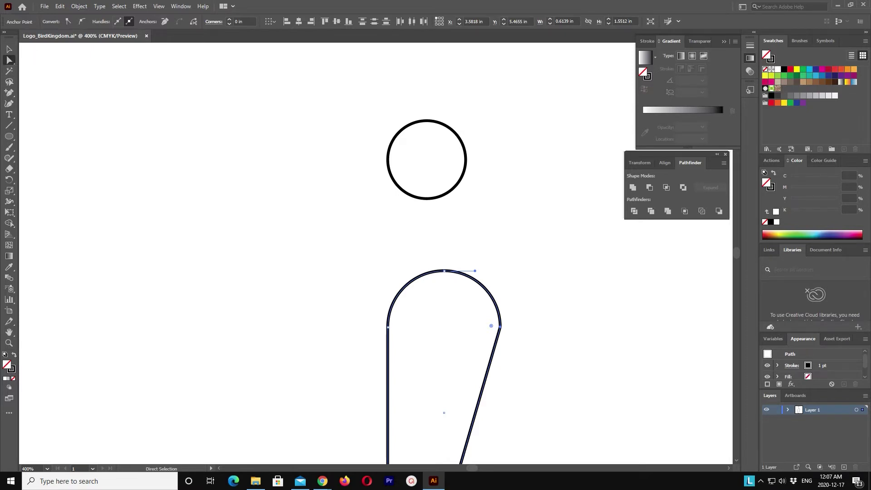
Paste a copy of the head circle in front and drag it down toward the body
{"action": "left_click", "coordinate": [9, 49]}
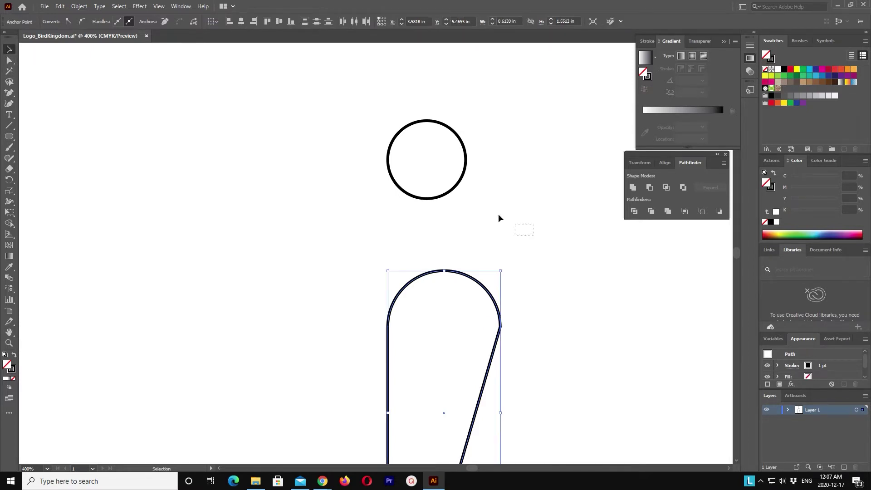
{"action": "left_click_drag", "start_coordinate": [498, 218], "coordinate": [467, 166]}
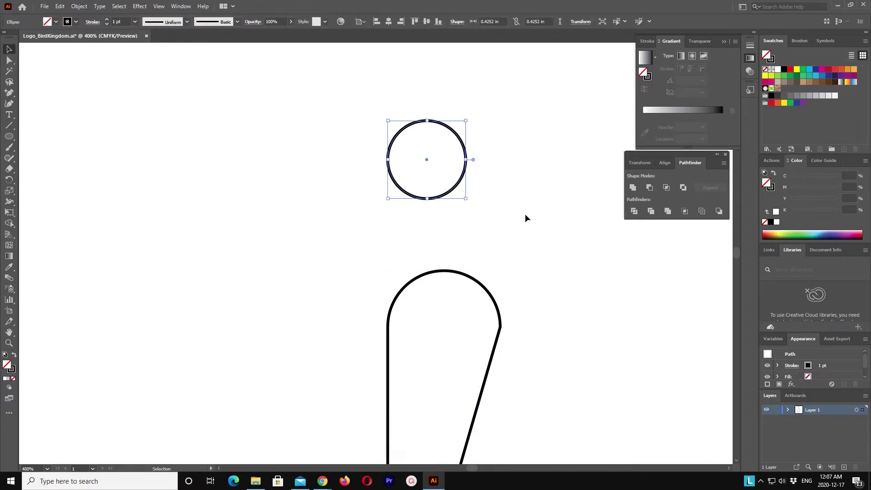
{"action": "left_click", "coordinate": [60, 6]}
{"action": "left_click", "coordinate": [102, 72]}
{"action": "mouse_move", "coordinate": [440, 196]}
{"action": "left_mouse_down"}
{"action": "mouse_move", "coordinate": [487, 268]}
{"action": "mouse_move", "coordinate": [460, 273]}
{"action": "left_mouse_up"}
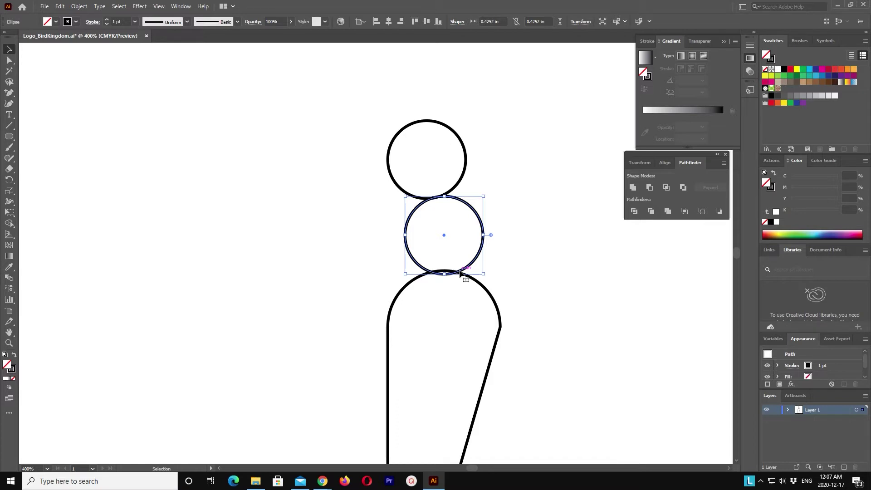
Resize the middle circle to match the head and nudge it so it touches head and body
{"action": "left_click_drag", "start_coordinate": [460, 272], "coordinate": [457, 273]}
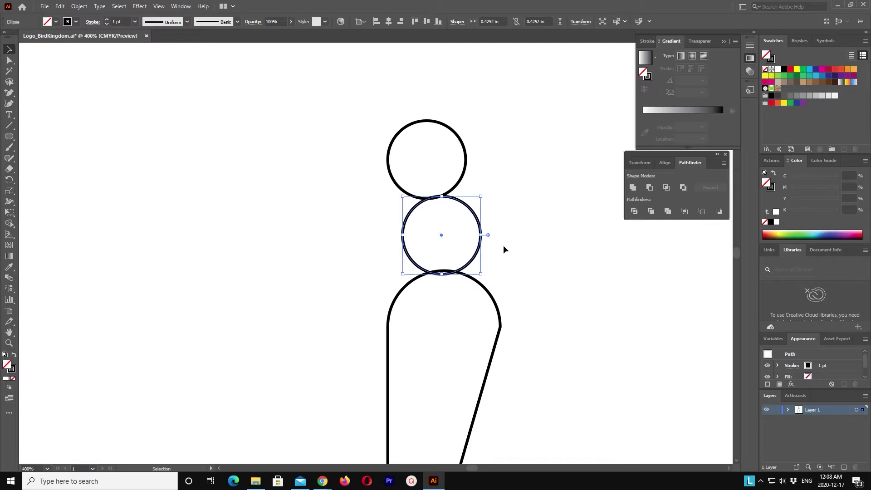
{"action": "left_click_drag", "start_coordinate": [482, 275], "coordinate": [477, 272]}
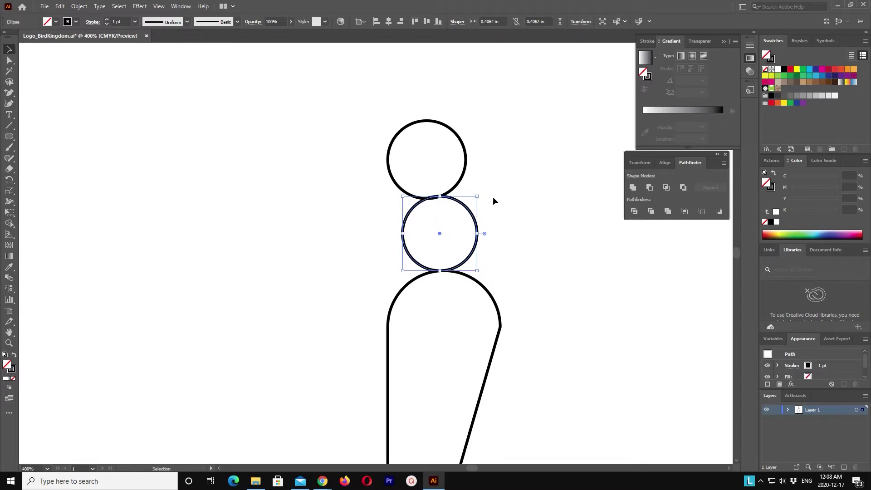
{"action": "left_click_drag", "start_coordinate": [477, 196], "coordinate": [472, 200]}
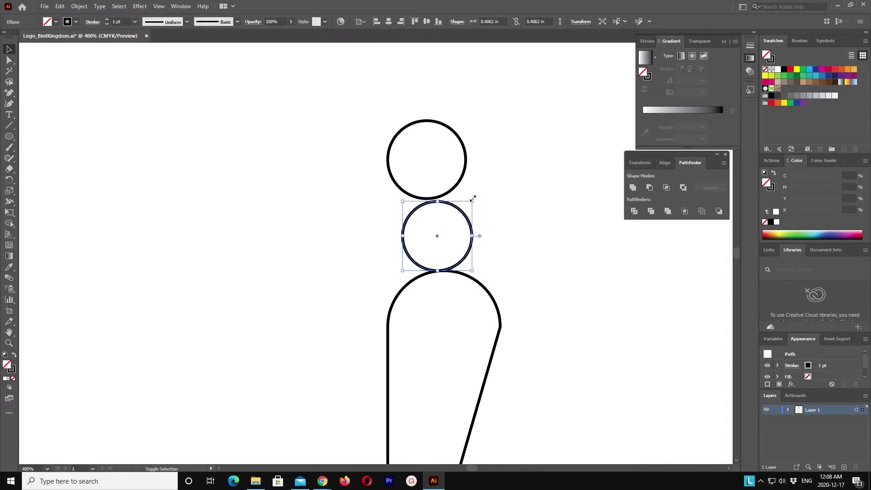
{"action": "left_click_drag", "start_coordinate": [402, 201], "coordinate": [394, 194]}
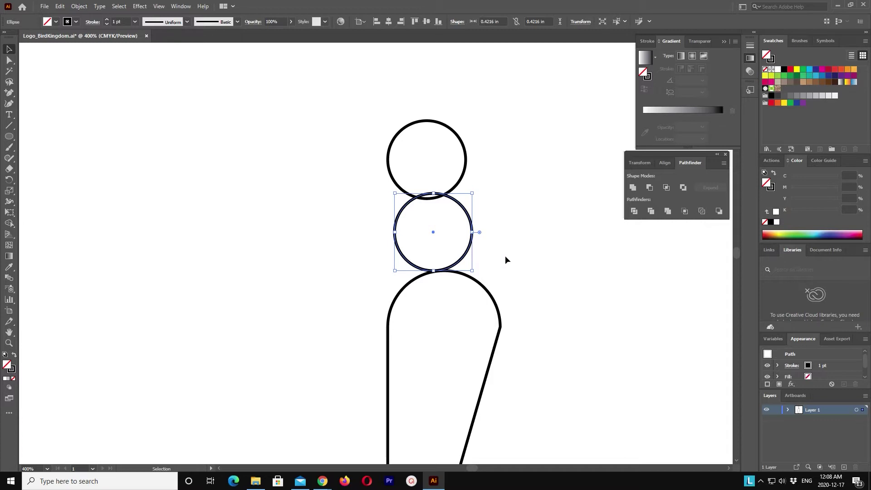
{"action": "key", "text": "Right"}
{"action": "key", "text": "Right"}
{"action": "key", "text": "Right"}
{"action": "key", "text": "Left"}
{"action": "key", "text": "Left"}
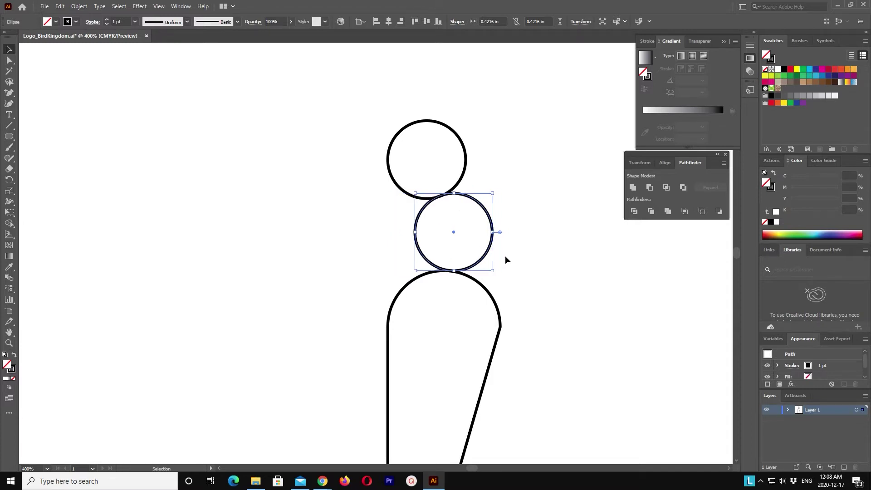
Delete the middle circle's right half, leaving a left arc with an added upper anchor
{"action": "left_click", "coordinate": [9, 60]}
{"action": "left_click_drag", "start_coordinate": [537, 287], "coordinate": [487, 217]}
{"action": "key", "text": "Delete"}
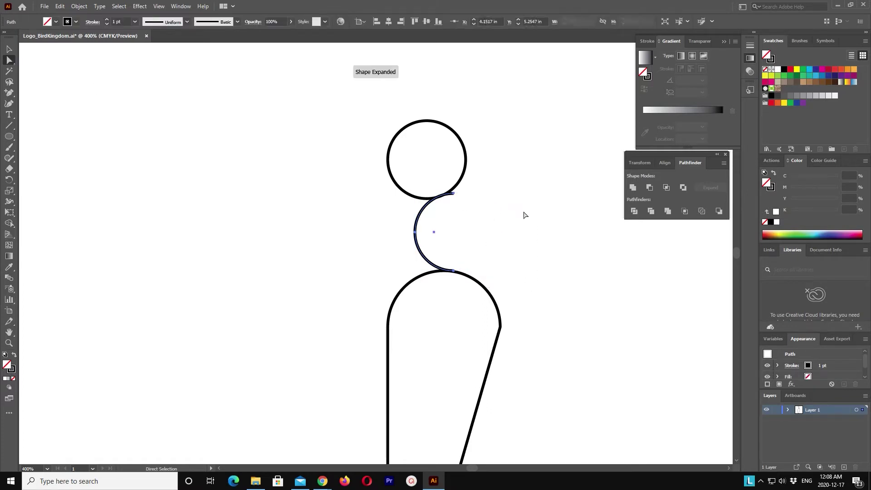
{"action": "left_click", "coordinate": [521, 214]}
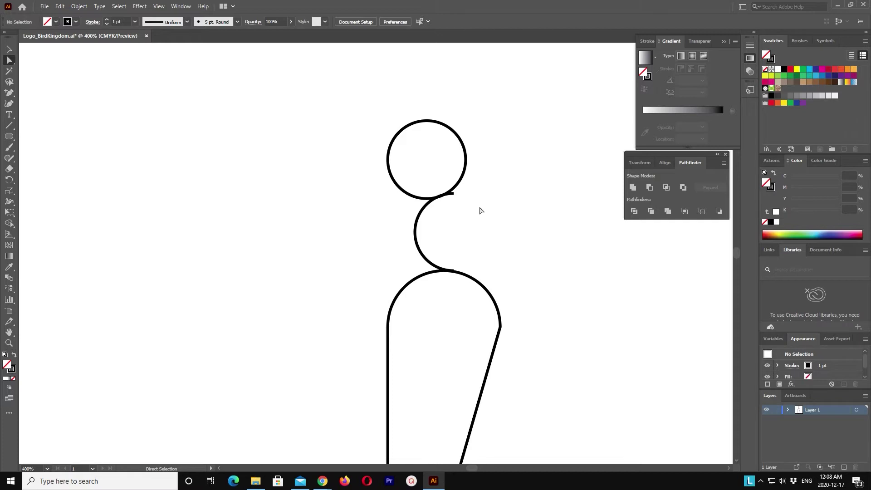
{"action": "left_click", "coordinate": [452, 194]}
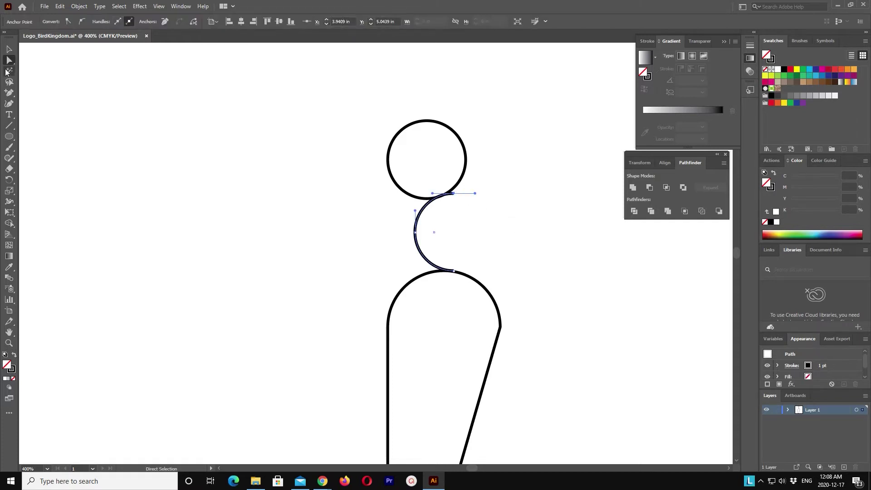
{"action": "left_click", "coordinate": [9, 93]}
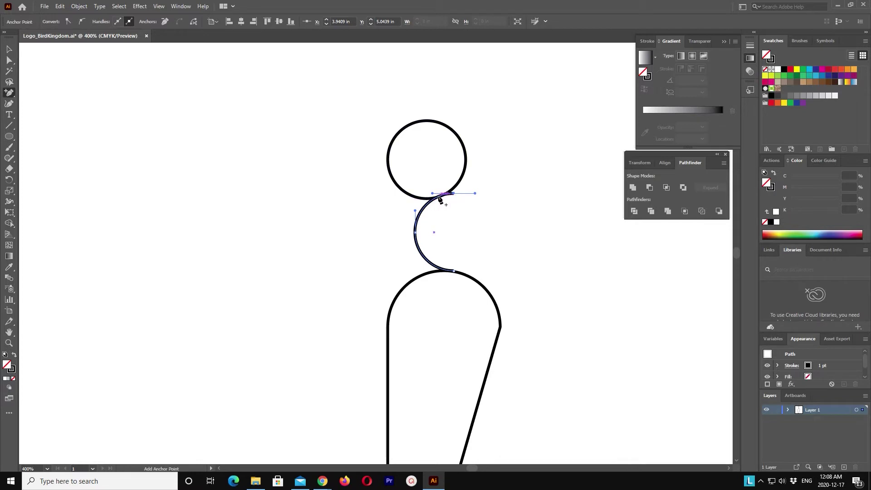
{"action": "left_click", "coordinate": [438, 196]}
{"action": "left_click", "coordinate": [9, 59]}
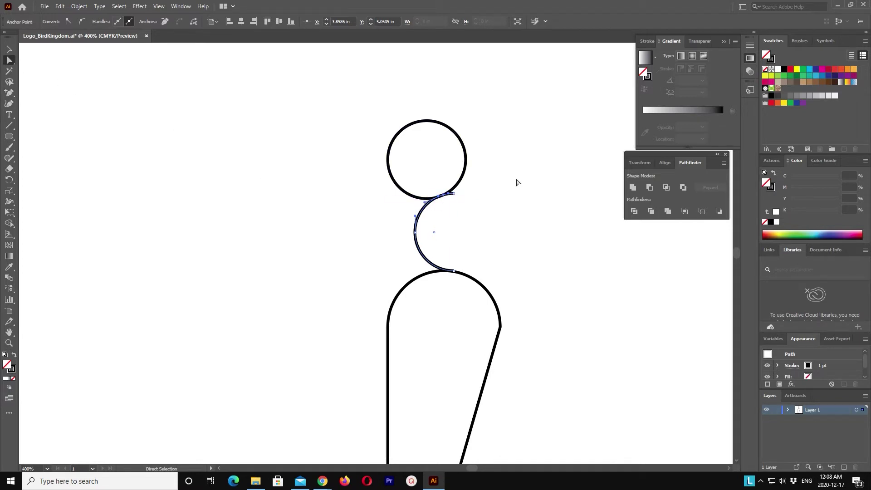
{"action": "left_click", "coordinate": [452, 193]}
{"action": "left_click", "coordinate": [516, 225]}
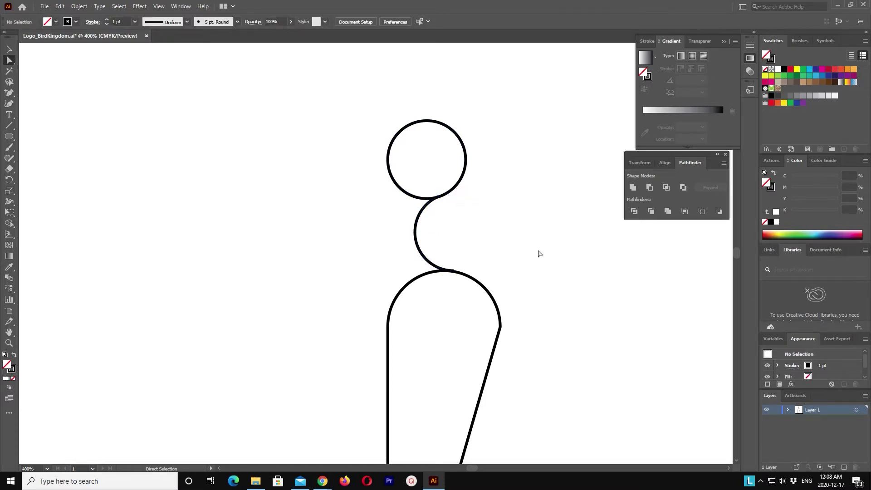
Draw a vertical line along the figure's left side, its top meeting the head circle
{"action": "left_click", "coordinate": [13, 124]}
{"action": "left_click_drag", "start_coordinate": [392, 333], "coordinate": [388, 152]}
{"action": "left_click", "coordinate": [9, 48]}
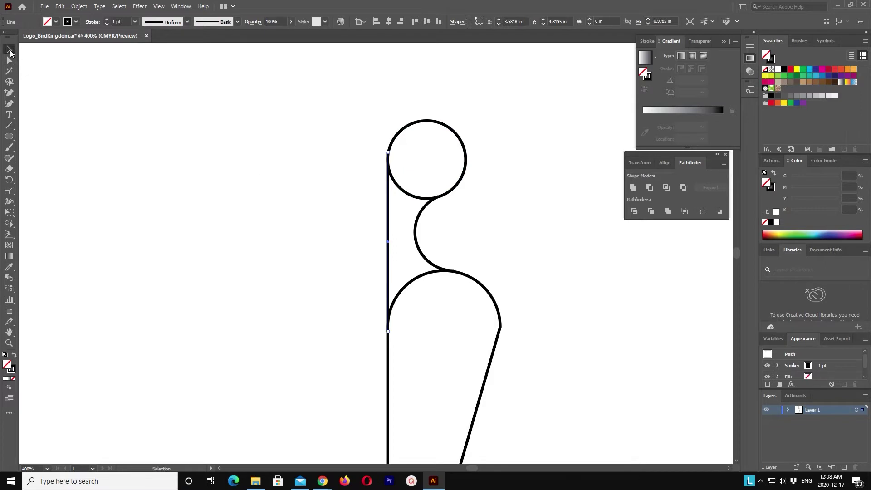
{"action": "left_click", "coordinate": [178, 159]}
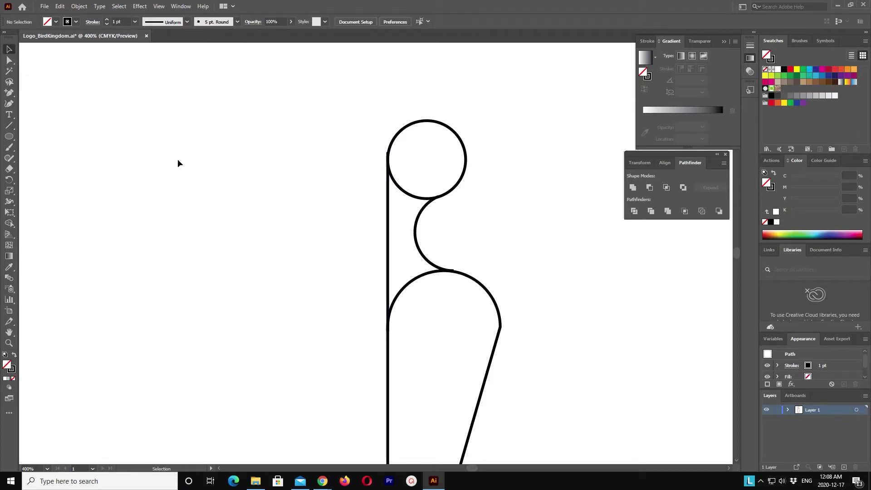
{"action": "left_click", "coordinate": [388, 241]}
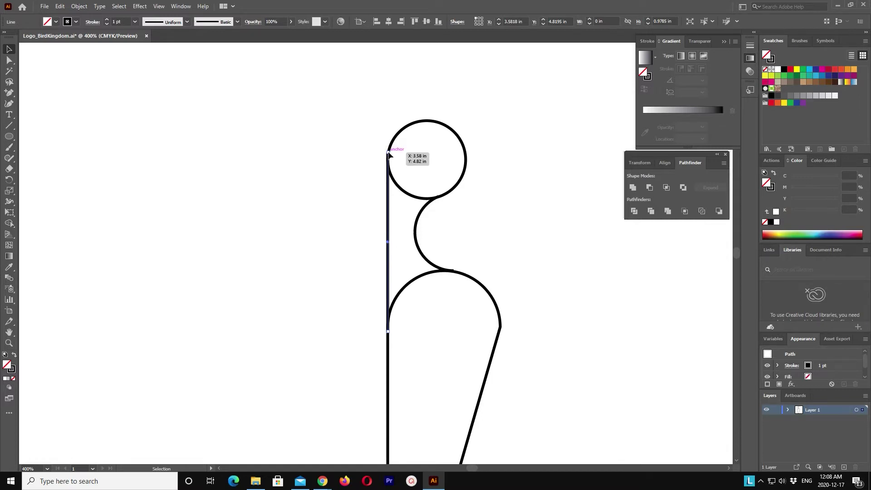
{"action": "left_click_drag", "start_coordinate": [388, 154], "coordinate": [388, 158]}
{"action": "left_click", "coordinate": [501, 223]}
Tilt, nudge and slightly enlarge the neck arc so it links head and body
{"action": "left_click", "coordinate": [416, 232]}
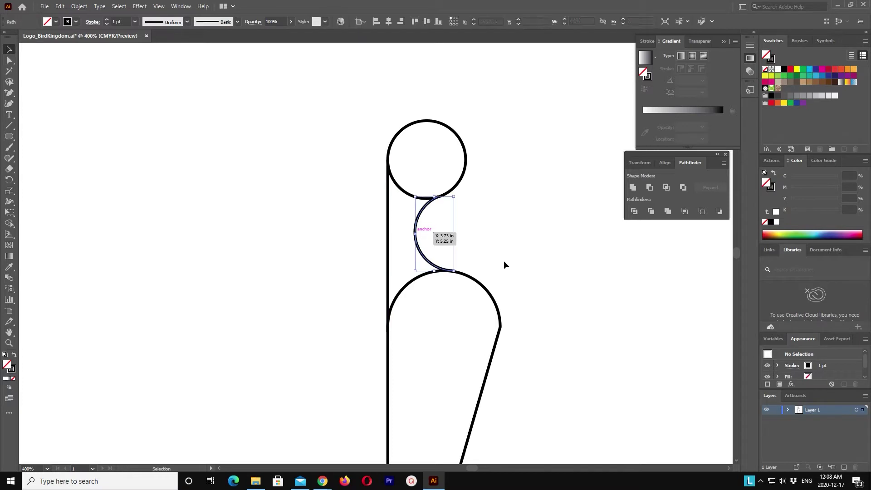
{"action": "key", "text": "Left"}
{"action": "key", "text": "Left"}
{"action": "key", "text": "Left"}
{"action": "key", "text": "Left"}
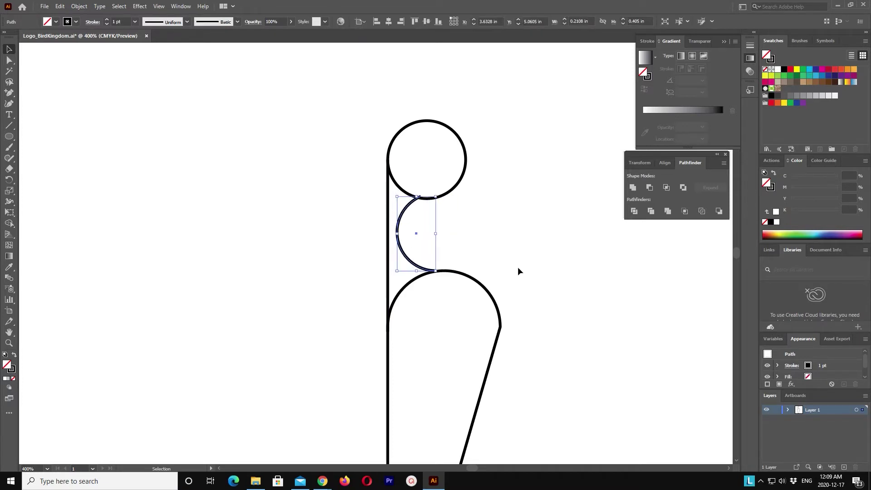
{"action": "key", "text": "Left"}
{"action": "key", "text": "Left"}
{"action": "key", "text": "Right"}
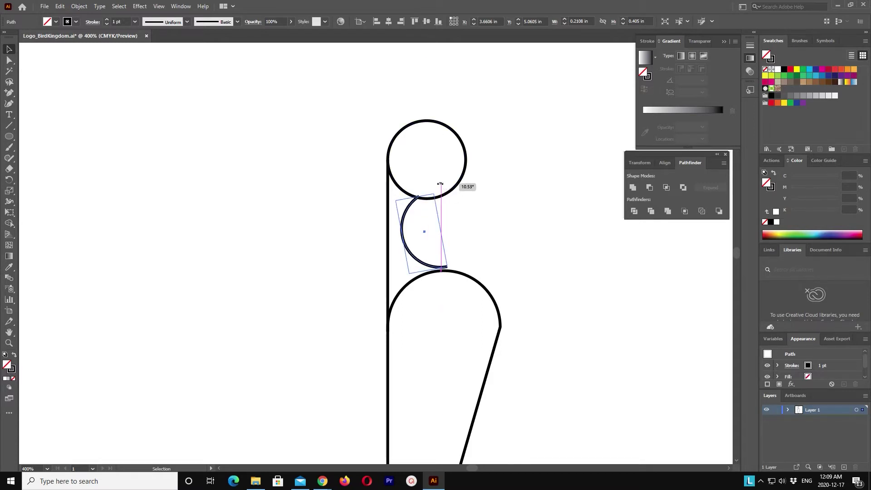
{"action": "left_click_drag", "start_coordinate": [442, 186], "coordinate": [439, 186]}
{"action": "key", "text": "Right"}
{"action": "key", "text": "Down"}
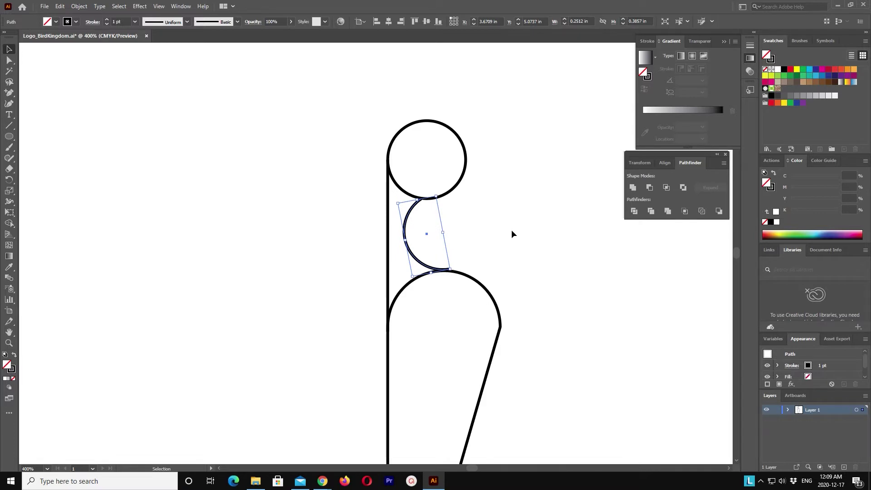
{"action": "left_click_drag", "start_coordinate": [450, 269], "coordinate": [451, 271]}
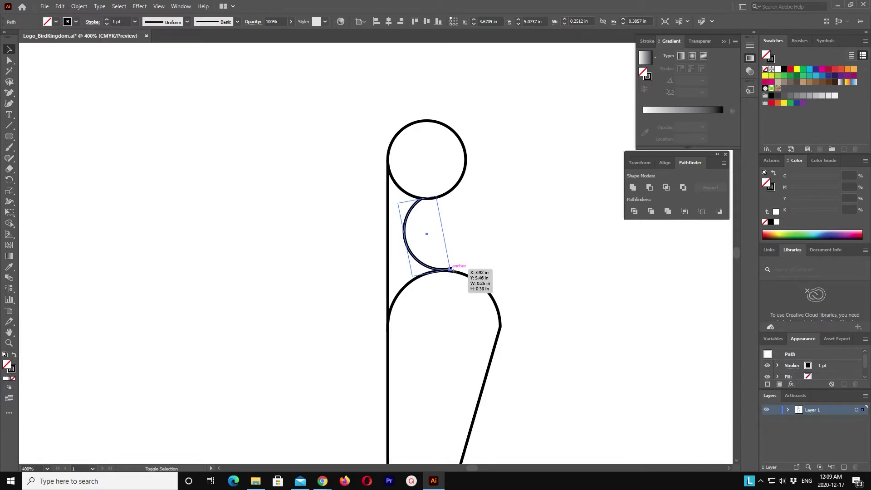
{"action": "left_click", "coordinate": [516, 235]}
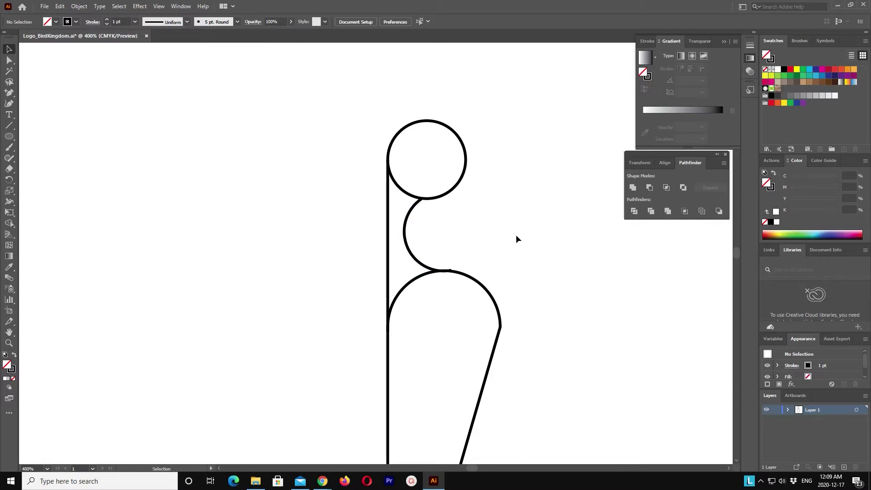
{"action": "scroll", "coordinate": [516, 235], "scroll_direction": "up", "scroll_amount": 1}
{"action": "scroll", "coordinate": [516, 235], "scroll_direction": "up", "scroll_amount": 1}
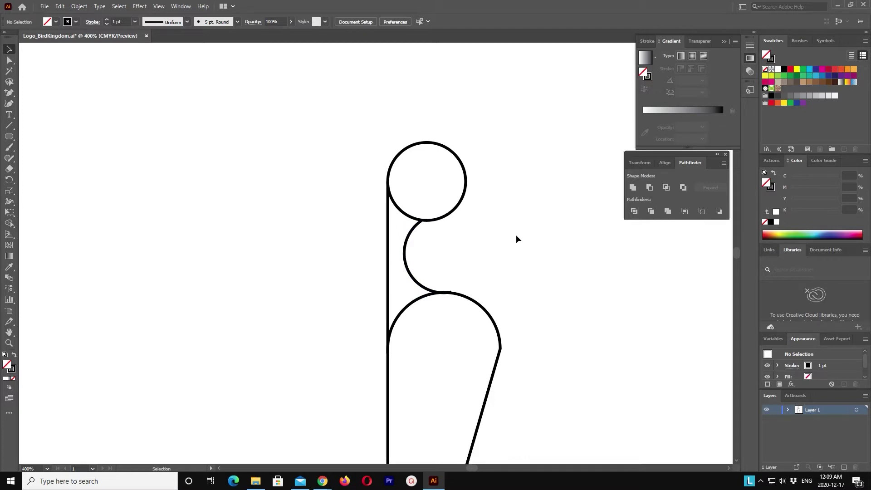
{"action": "scroll", "coordinate": [516, 234], "scroll_direction": "down", "scroll_amount": 3}
{"action": "scroll", "coordinate": [516, 235], "scroll_direction": "down", "scroll_amount": 7}
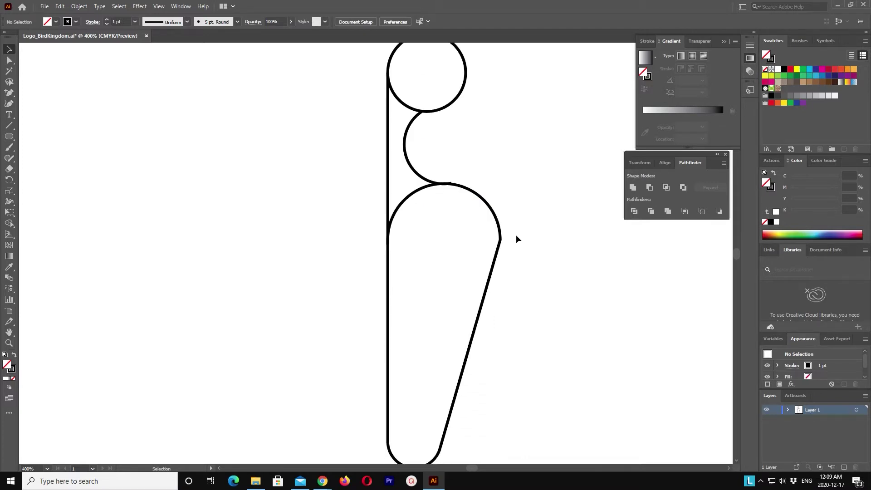
{"action": "scroll", "coordinate": [516, 235], "scroll_direction": "down", "scroll_amount": 1}
Raise the body's bottom anchors to shorten the teardrop outline
{"action": "left_click", "coordinate": [10, 59]}
{"action": "scroll", "coordinate": [339, 216], "scroll_direction": "down", "scroll_amount": 5}
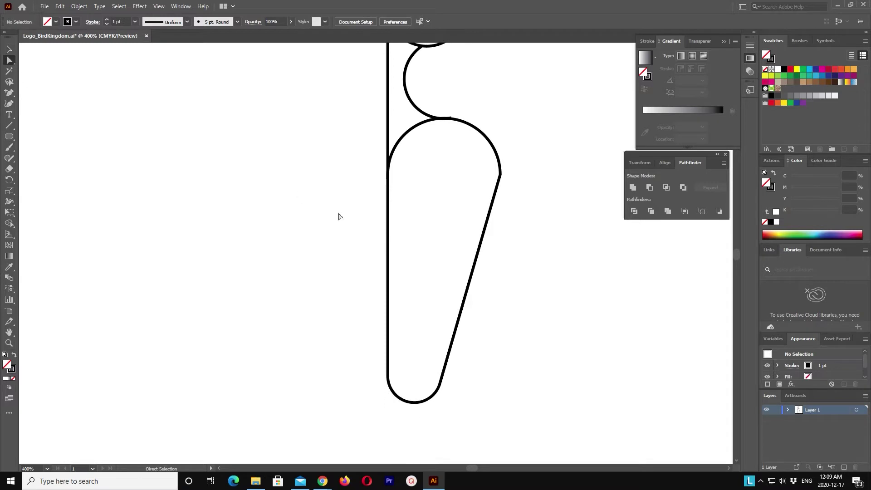
{"action": "left_click_drag", "start_coordinate": [511, 424], "coordinate": [293, 320]}
{"action": "key", "text": "Up"}
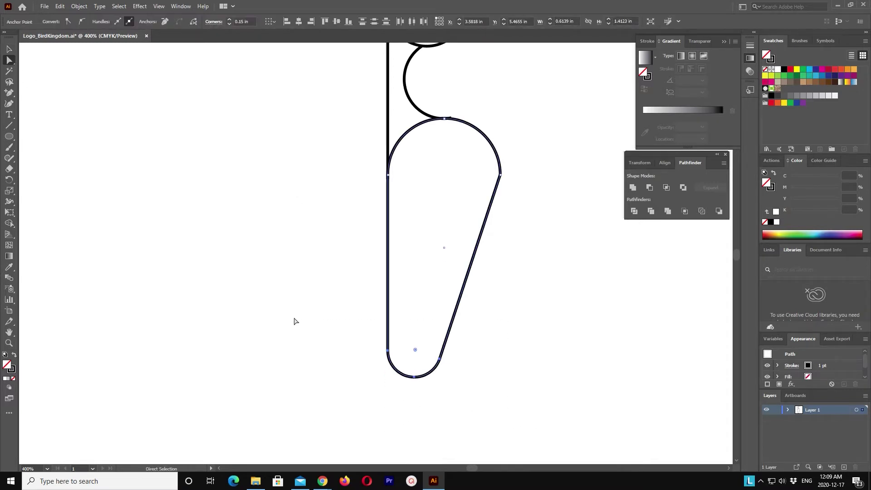
{"action": "key", "text": "ctrl+minus"}
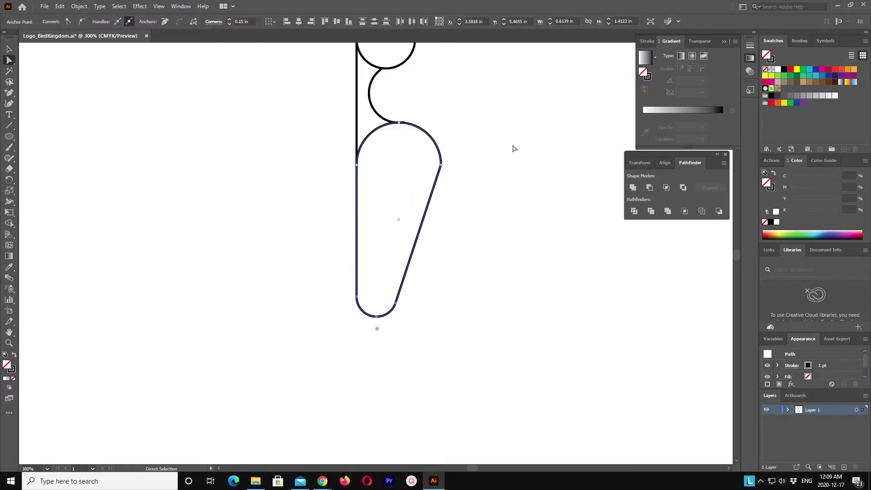
Zoom out to check the anchor where the neck meets the body, then deselect
{"action": "scroll", "coordinate": [513, 148], "scroll_direction": "up", "scroll_amount": 1}
{"action": "scroll", "coordinate": [513, 148], "scroll_direction": "up", "scroll_amount": 3}
{"action": "scroll", "coordinate": [513, 147], "scroll_direction": "up", "scroll_amount": 1}
{"action": "left_click", "coordinate": [476, 158]}
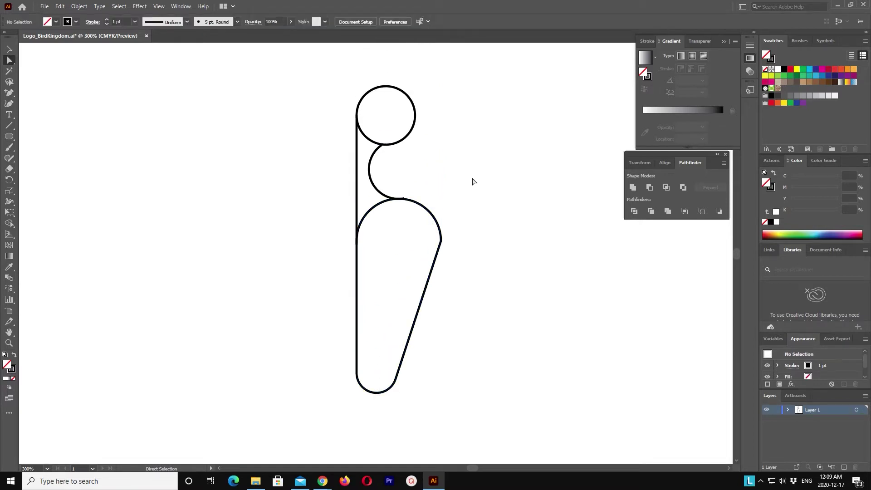
{"action": "left_click", "coordinate": [404, 198]}
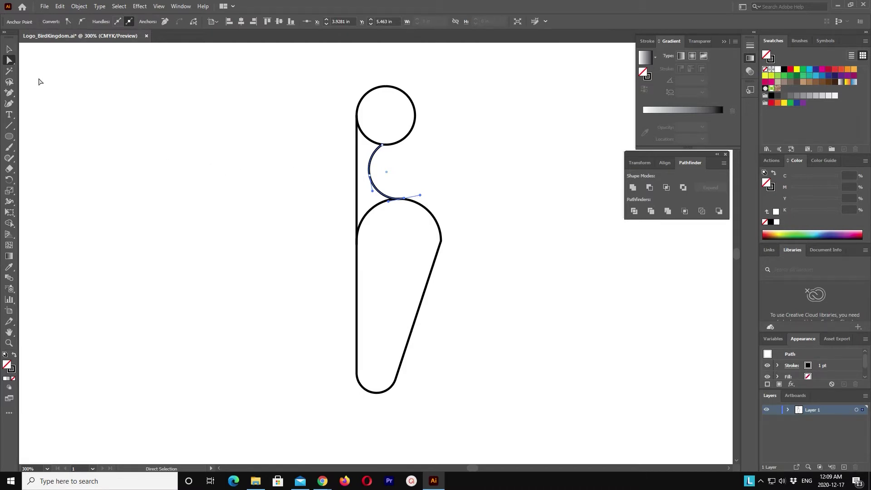
{"action": "left_click", "coordinate": [9, 49]}
{"action": "left_click", "coordinate": [227, 152]}
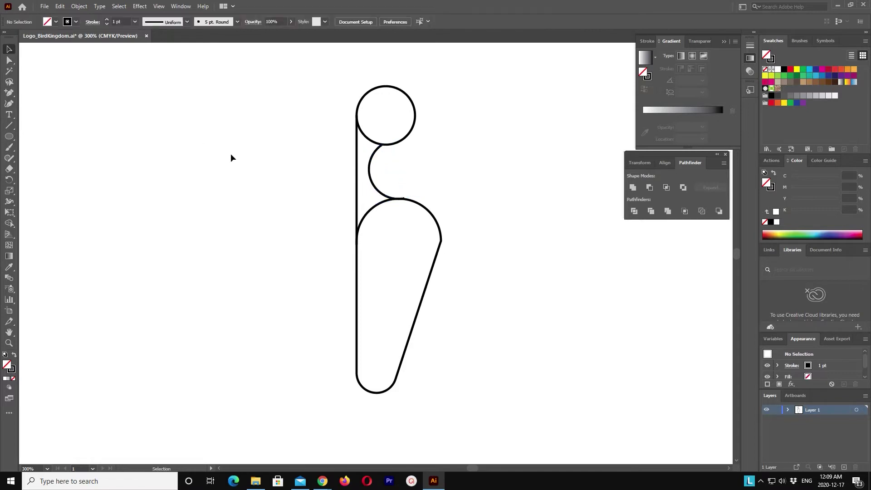
{"action": "scroll", "coordinate": [449, 147], "scroll_direction": "up", "scroll_amount": 2}
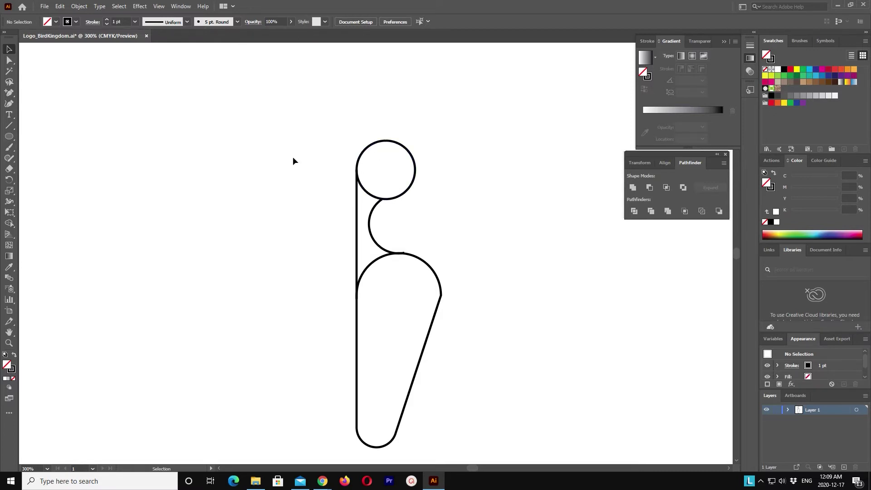
Paste a copy of the head circle in front and shrink it to a tiny eye circle
{"action": "left_click", "coordinate": [414, 157]}
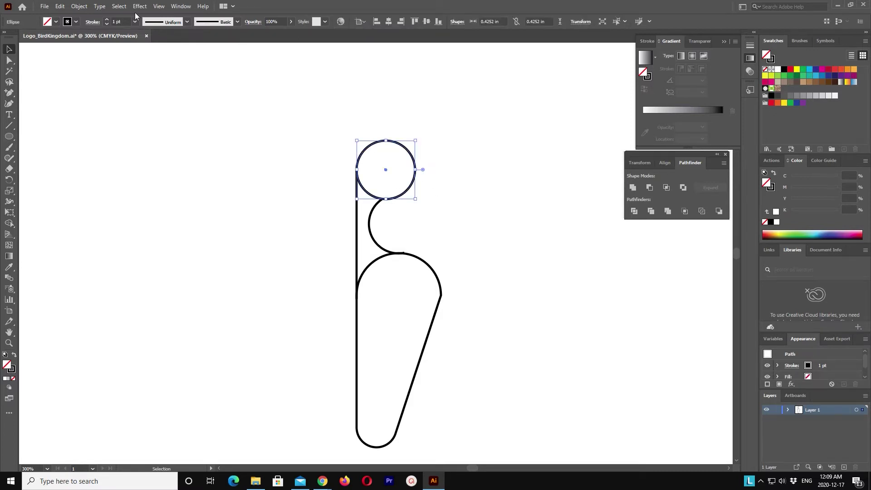
{"action": "left_click", "coordinate": [58, 7]}
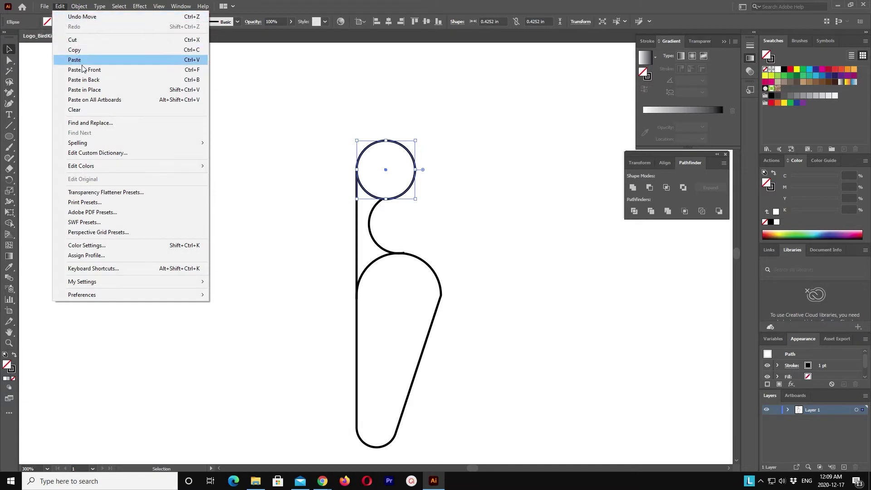
{"action": "left_click", "coordinate": [68, 69]}
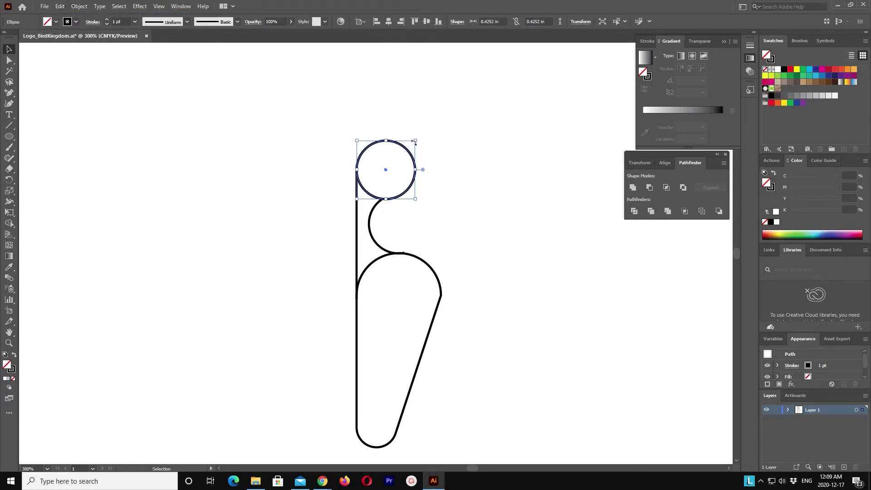
{"action": "left_click_drag", "start_coordinate": [414, 142], "coordinate": [394, 168]}
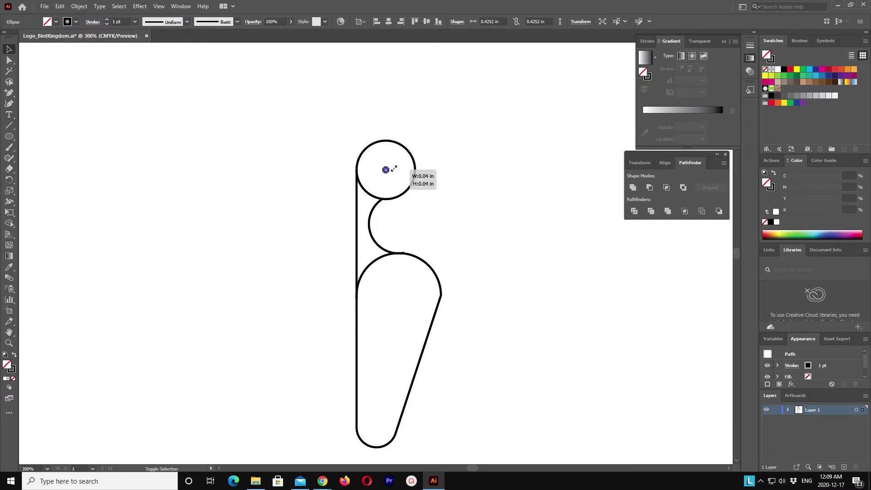
{"action": "left_click_drag", "start_coordinate": [394, 169], "coordinate": [395, 169]}
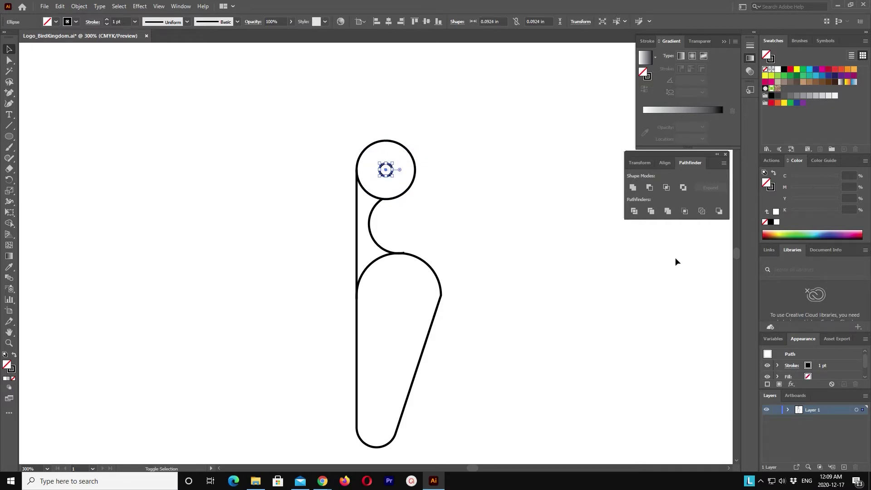
Nudge the eye circle up and right of the head's centre
{"action": "key", "text": "shift+Right"}
{"action": "key", "text": "shift+Left"}
{"action": "key", "text": "Up"}
{"action": "key", "text": "Right"}
{"action": "key", "text": "Up"}
{"action": "key", "text": "Right"}
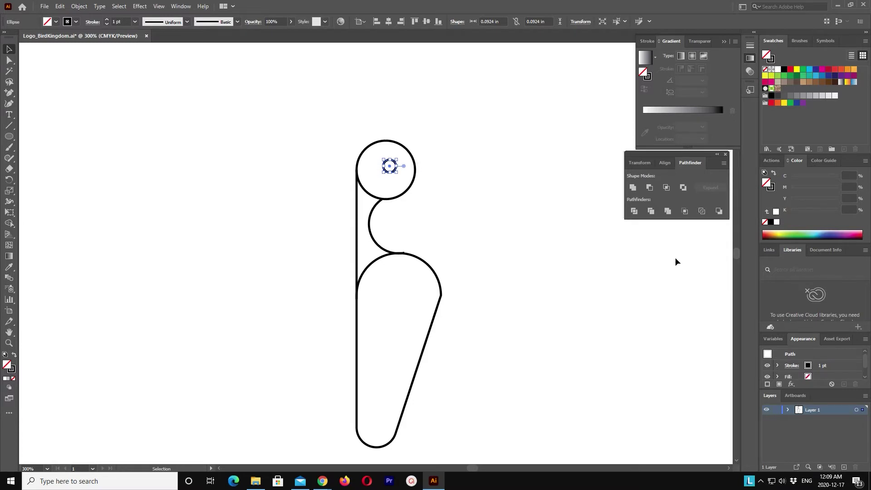
{"action": "key", "text": "Up"}
{"action": "key", "text": "Right"}
{"action": "key", "text": "Right"}
{"action": "key", "text": "Right"}
Paste another head-circle copy beside the head and scale it down to 0.2 in
{"action": "left_click", "coordinate": [494, 235]}
{"action": "key", "text": "ctrl+v"}
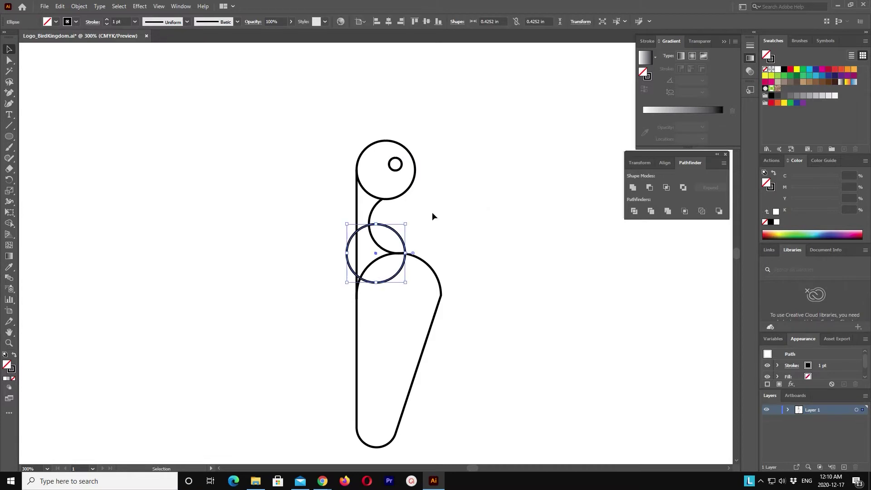
{"action": "left_click_drag", "start_coordinate": [400, 239], "coordinate": [460, 194]}
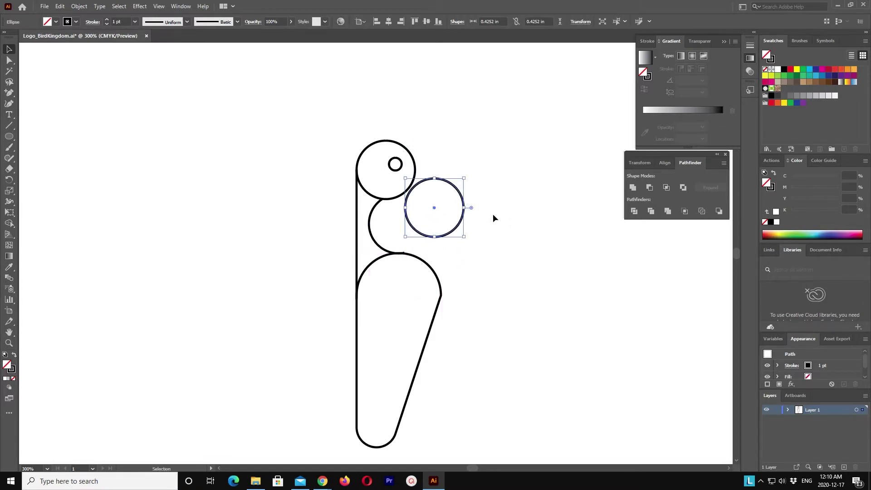
{"action": "left_click_drag", "start_coordinate": [464, 237], "coordinate": [440, 208]}
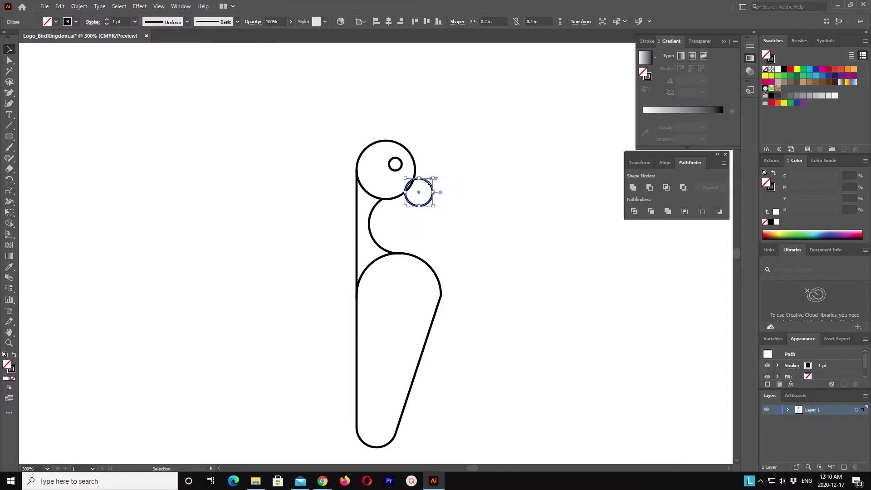
{"action": "left_click_drag", "start_coordinate": [426, 182], "coordinate": [430, 189]}
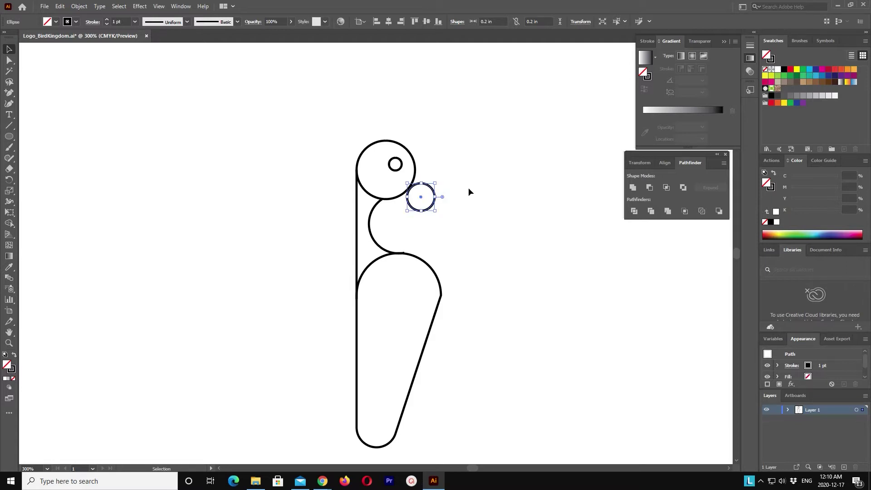
Delete the small circle's lower anchors and right end, leaving a quarter arc
{"action": "left_click", "coordinate": [10, 61]}
{"action": "mouse_move", "coordinate": [476, 241]}
{"action": "left_mouse_down"}
{"action": "mouse_move", "coordinate": [411, 199]}
{"action": "mouse_move", "coordinate": [431, 174]}
{"action": "left_mouse_up"}
{"action": "key", "text": "Delete"}
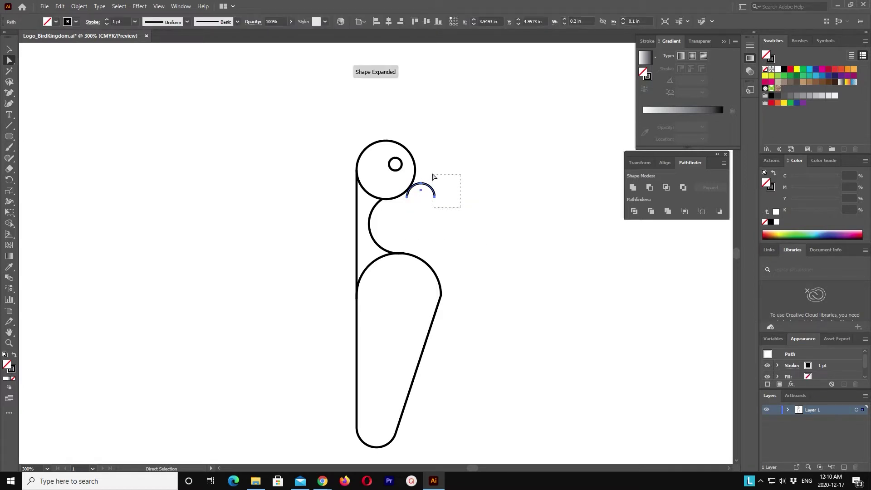
{"action": "key", "text": "Delete"}
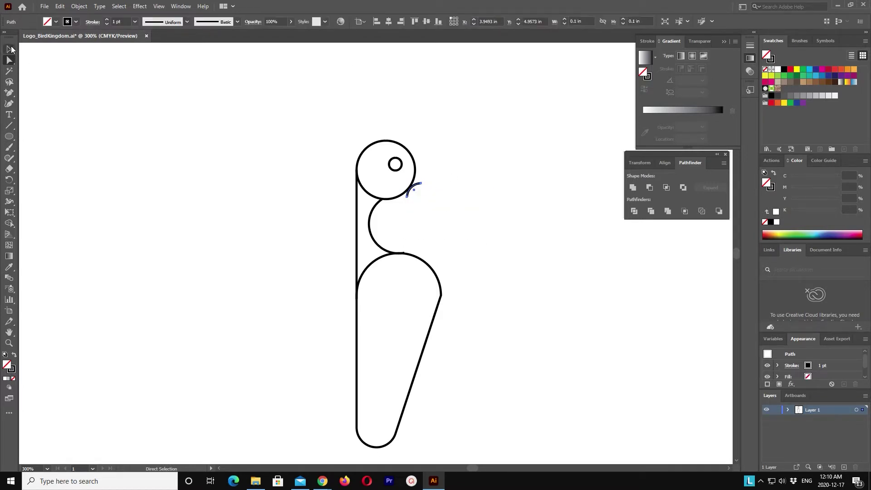
{"action": "left_click", "coordinate": [10, 49]}
{"action": "left_click", "coordinate": [428, 194]}
Position the quarter arc just to the right of the bird's head
{"action": "left_click_drag", "start_coordinate": [409, 195], "coordinate": [412, 182]}
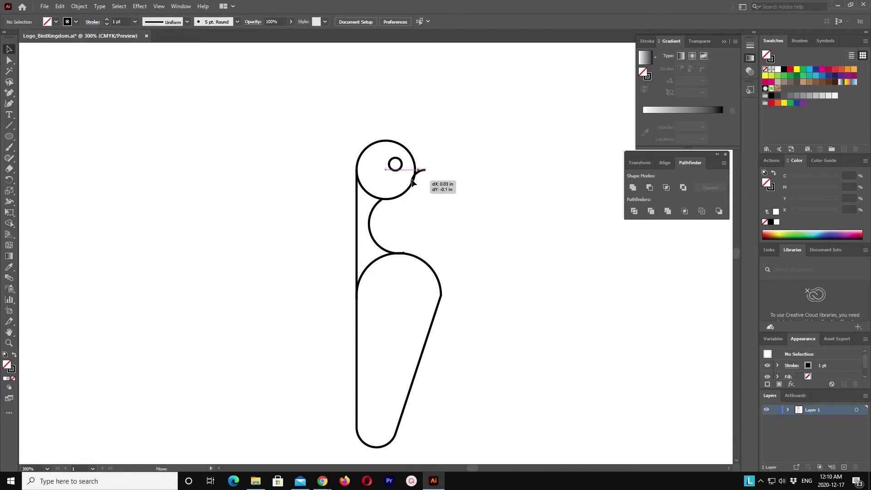
{"action": "left_click_drag", "start_coordinate": [412, 182], "coordinate": [415, 183]}
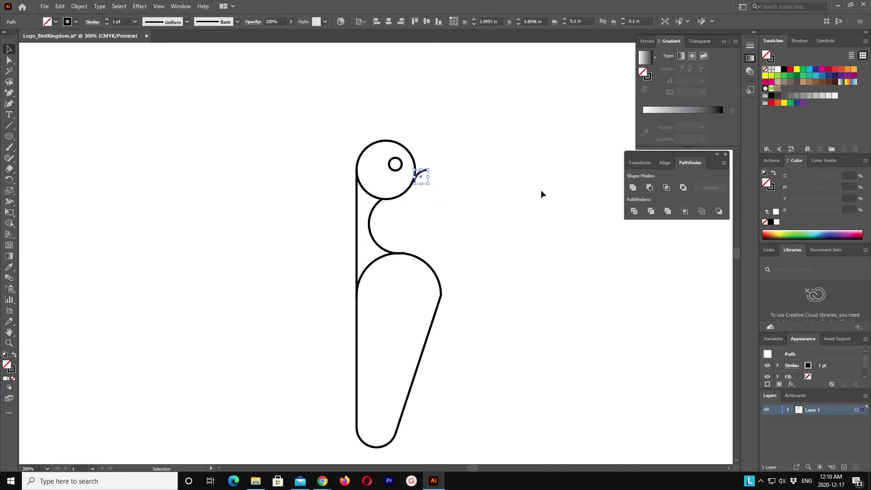
{"action": "left_click", "coordinate": [544, 191]}
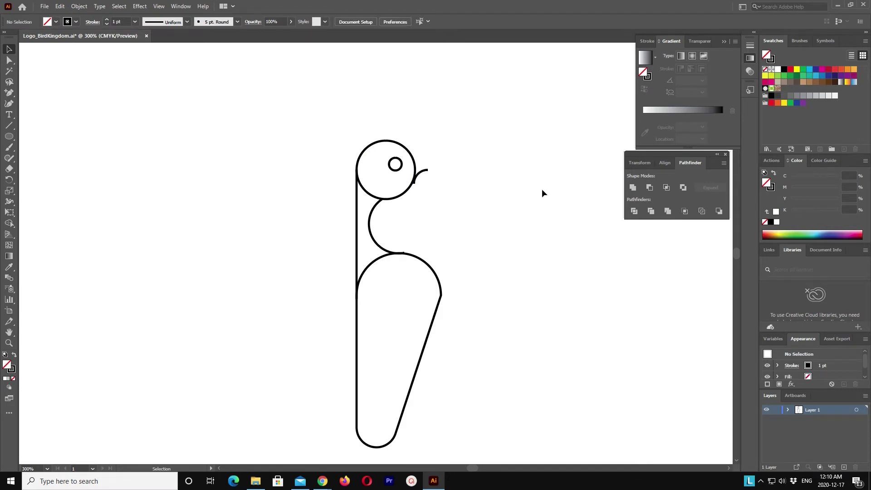
{"action": "left_click_drag", "start_coordinate": [422, 172], "coordinate": [453, 173]}
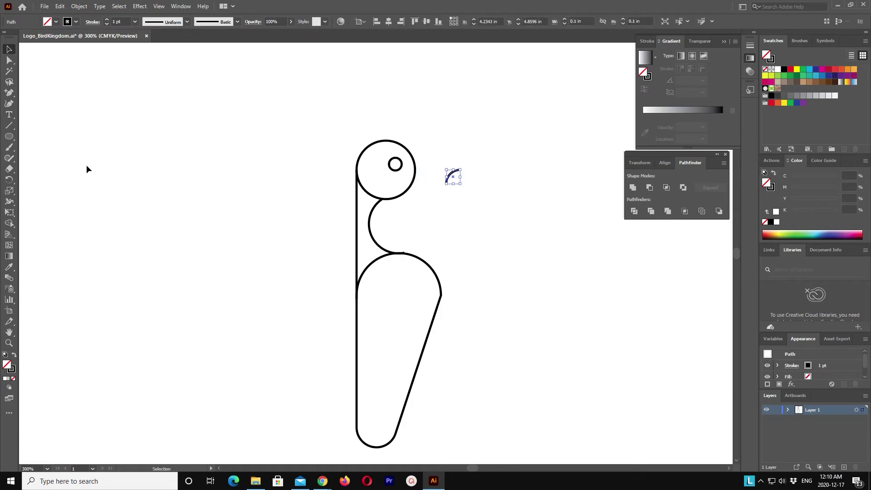
Draw a small closed triangular beak with the Pen tool, continuing from the arc's end
{"action": "left_click", "coordinate": [9, 92]}
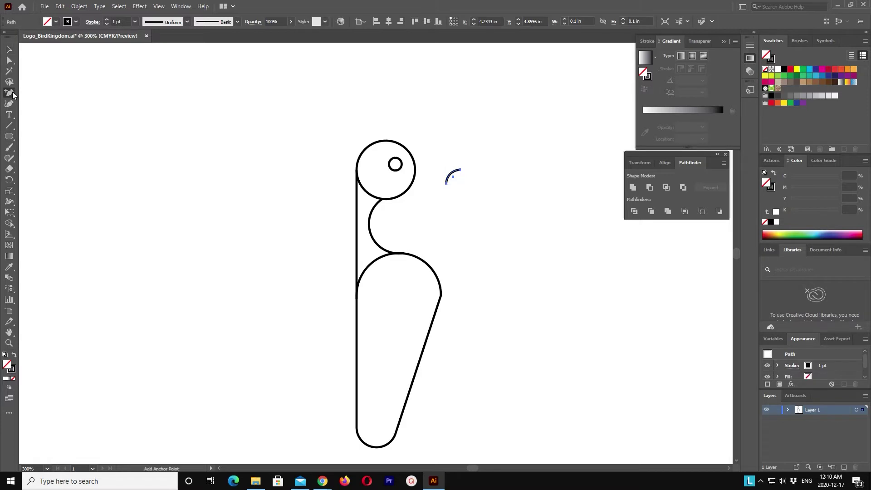
{"action": "left_click", "coordinate": [36, 93]}
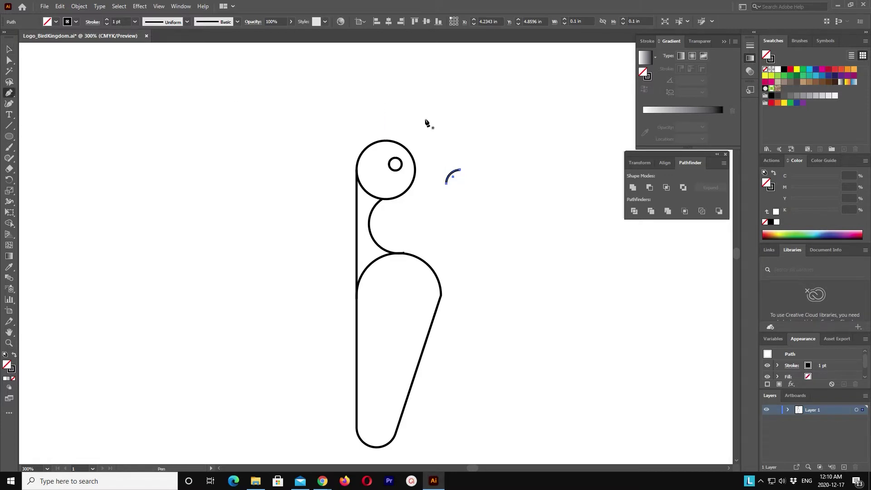
{"action": "left_click", "coordinate": [461, 171]}
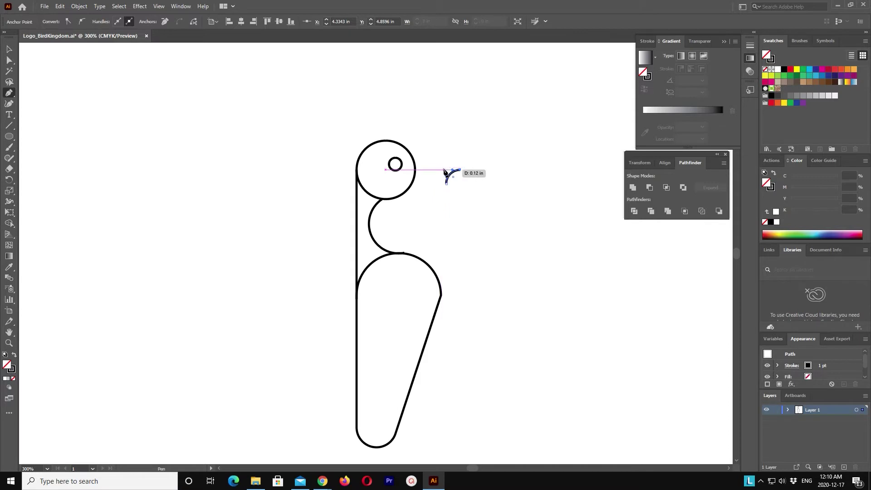
{"action": "left_click", "coordinate": [444, 170]}
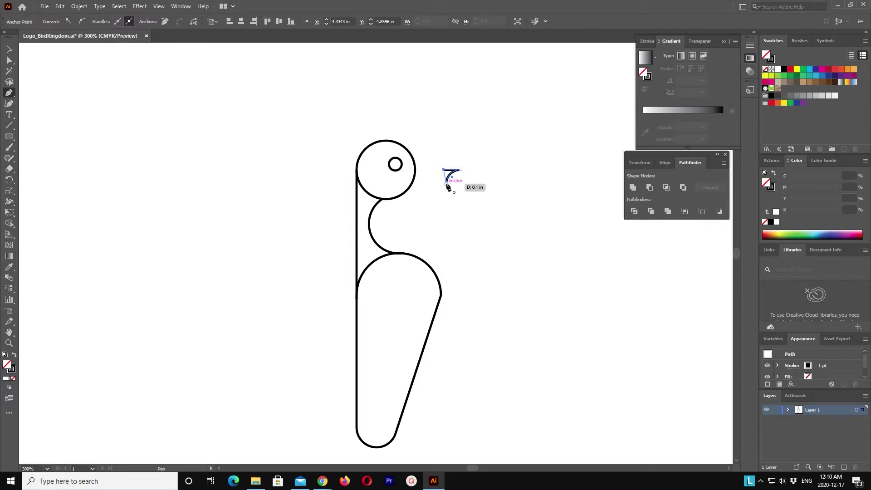
{"action": "left_click", "coordinate": [447, 183]}
Move the beak shape left so it sits against the right side of the head
{"action": "key", "text": "v"}
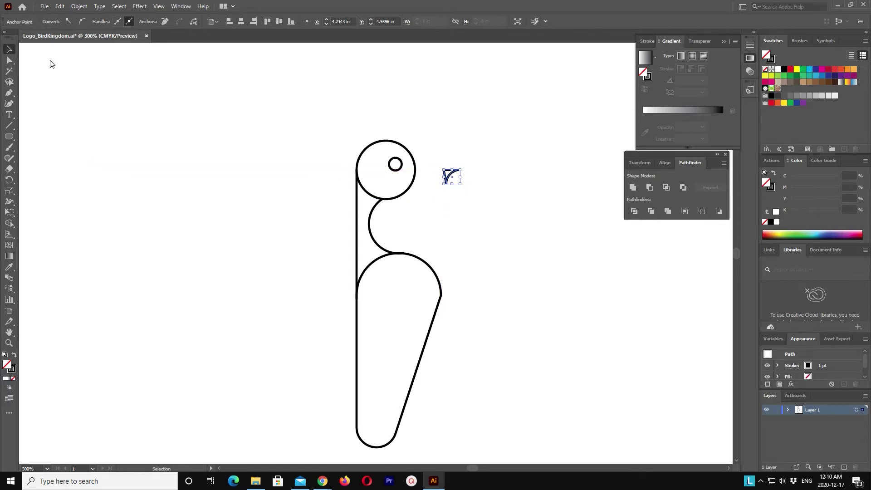
{"action": "left_click", "coordinate": [508, 195]}
{"action": "left_click_drag", "start_coordinate": [450, 183], "coordinate": [416, 179]}
{"action": "left_click", "coordinate": [506, 188]}
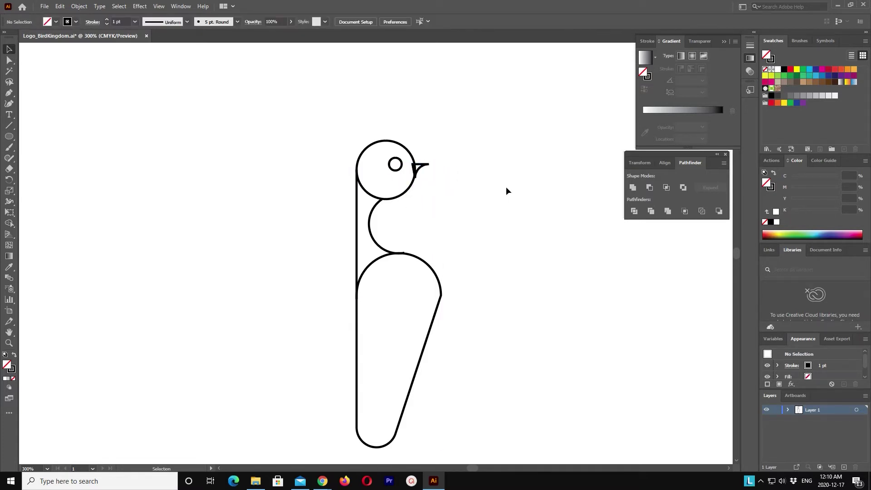
{"action": "left_click", "coordinate": [430, 166]}
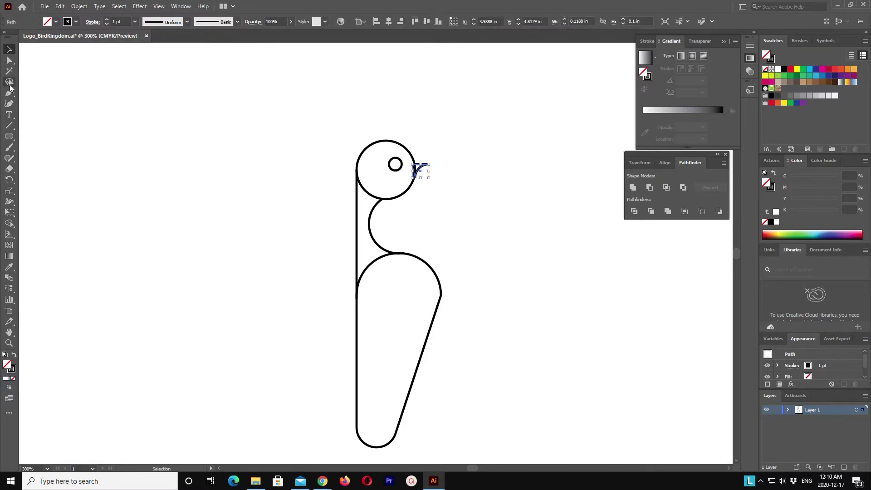
Select the beak's tip anchor and nudge it with the arrow keys to reshape the point
{"action": "left_click", "coordinate": [9, 62]}
{"action": "left_click_drag", "start_coordinate": [477, 188], "coordinate": [426, 147]}
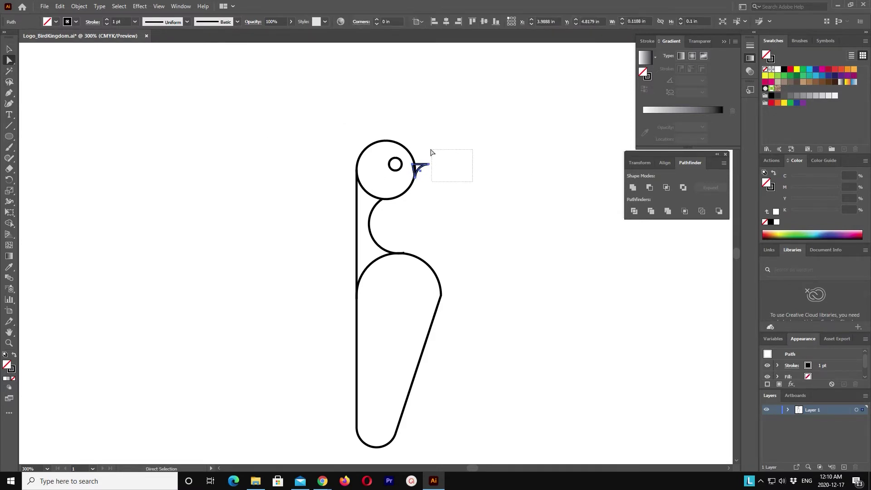
{"action": "key", "text": "shift+Right"}
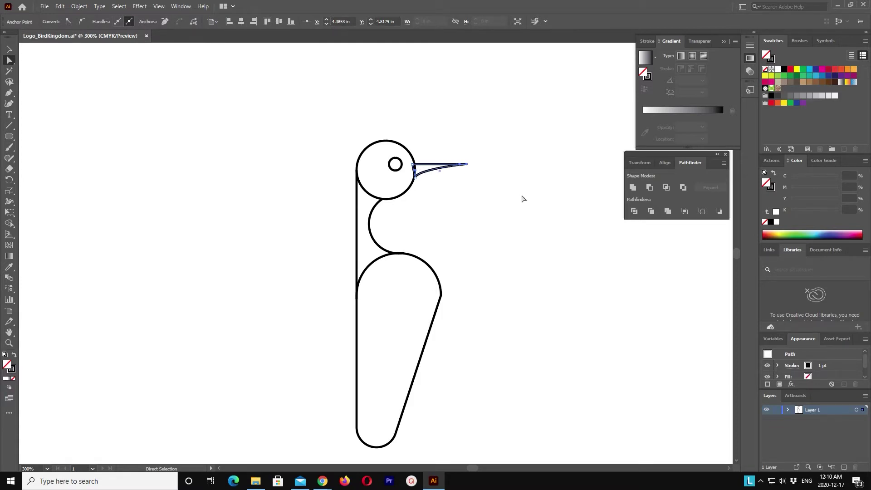
{"action": "key", "text": "Right"}
{"action": "key", "text": "Down"}
{"action": "key", "text": "Down"}
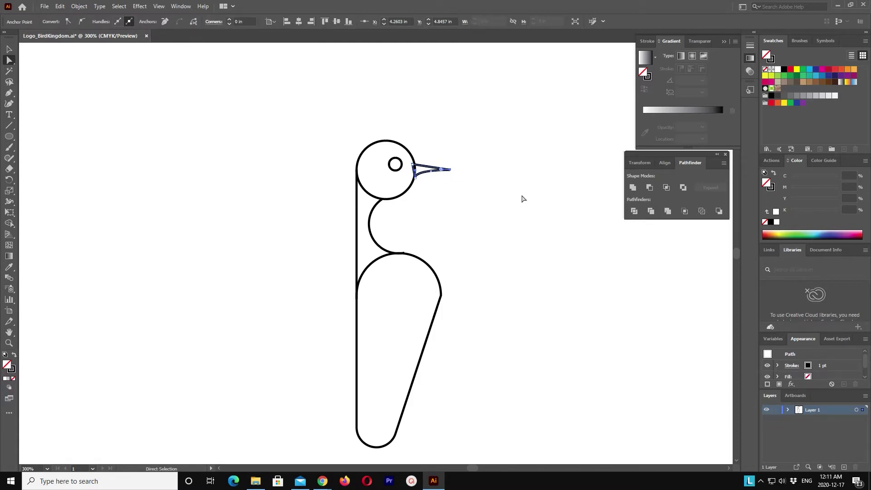
{"action": "key", "text": "Left"}
{"action": "key", "text": "Left"}
Switch to the Selection tool and select the beak, then the head, to check them
{"action": "left_click", "coordinate": [9, 50]}
{"action": "left_click", "coordinate": [492, 226]}
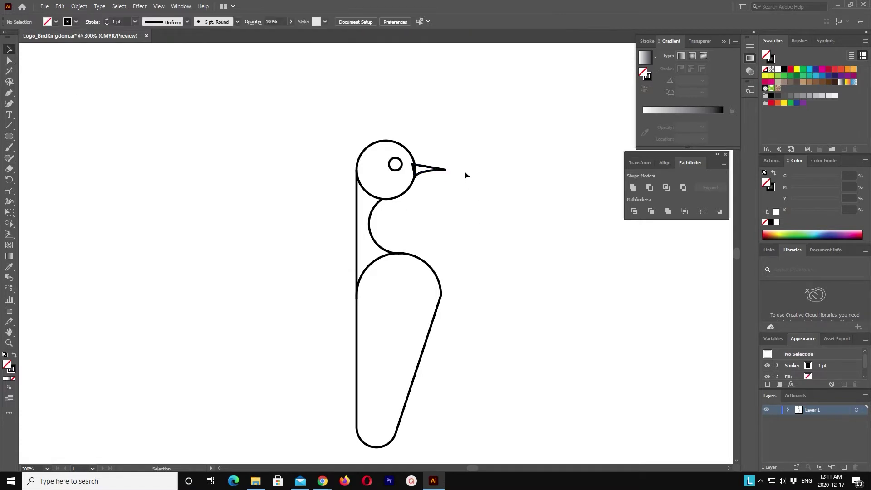
{"action": "left_click", "coordinate": [442, 171]}
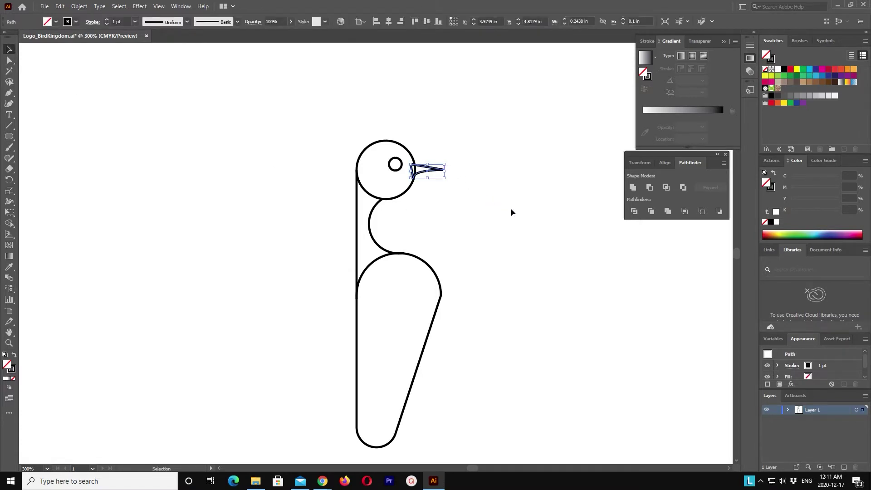
{"action": "left_click", "coordinate": [510, 209]}
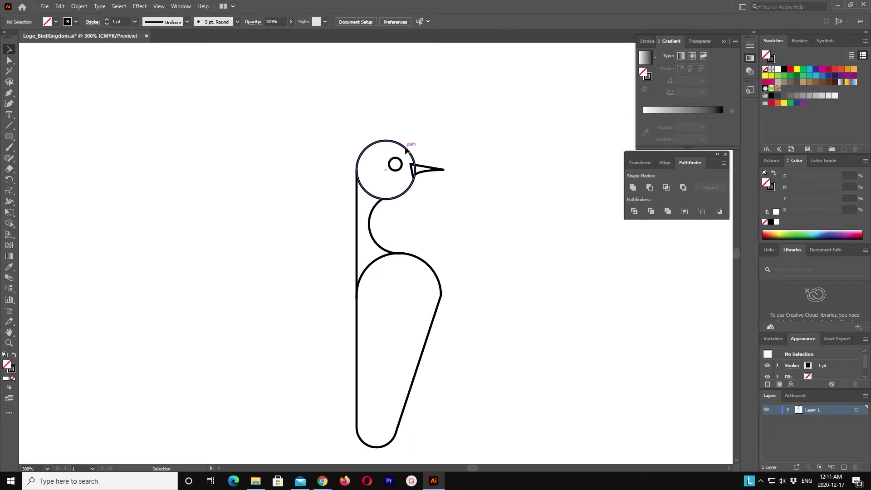
{"action": "left_click", "coordinate": [409, 147]}
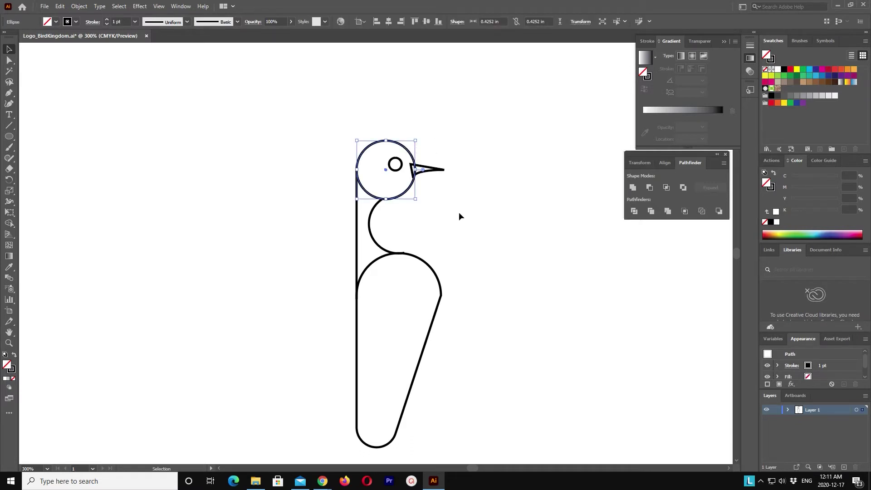
Nudge the body's upper-right anchor three steps right and two down with Direct Selection
{"action": "left_click", "coordinate": [492, 292]}
{"action": "scroll", "coordinate": [486, 309], "scroll_direction": "down", "scroll_amount": 2}
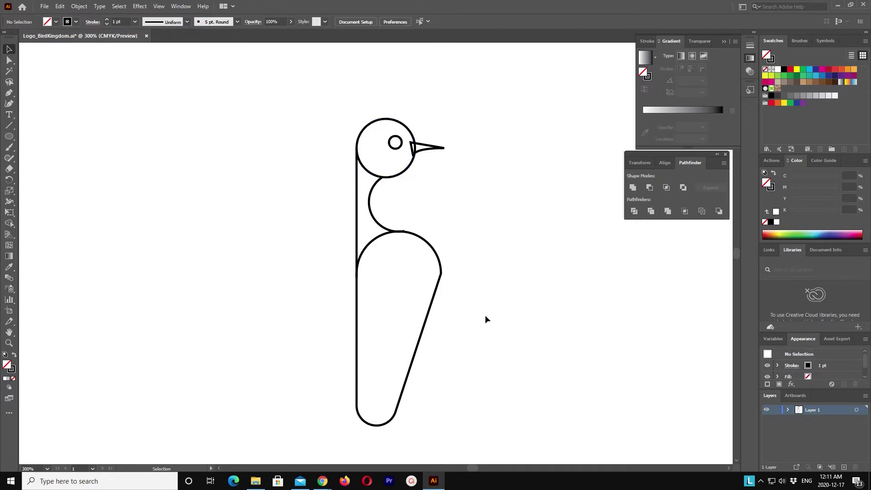
{"action": "left_click_drag", "start_coordinate": [485, 329], "coordinate": [429, 222]}
{"action": "key", "text": "a"}
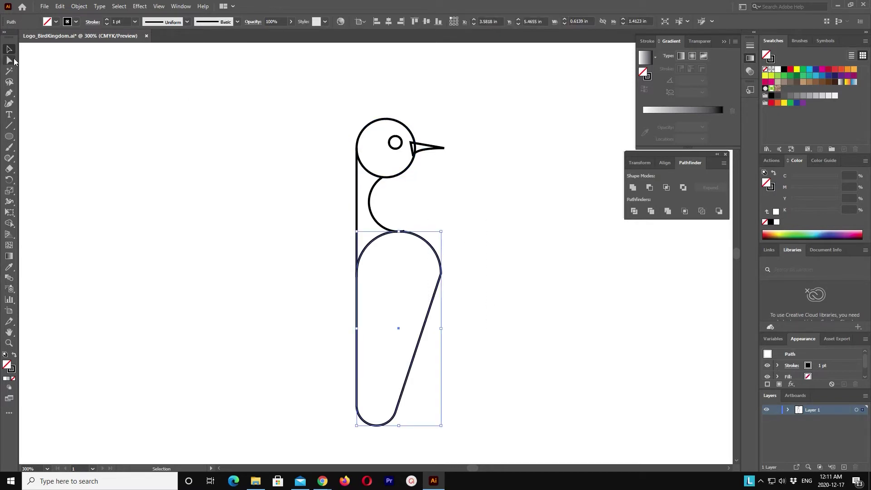
{"action": "left_click", "coordinate": [425, 247]}
{"action": "key", "text": "Right"}
{"action": "key", "text": "Right"}
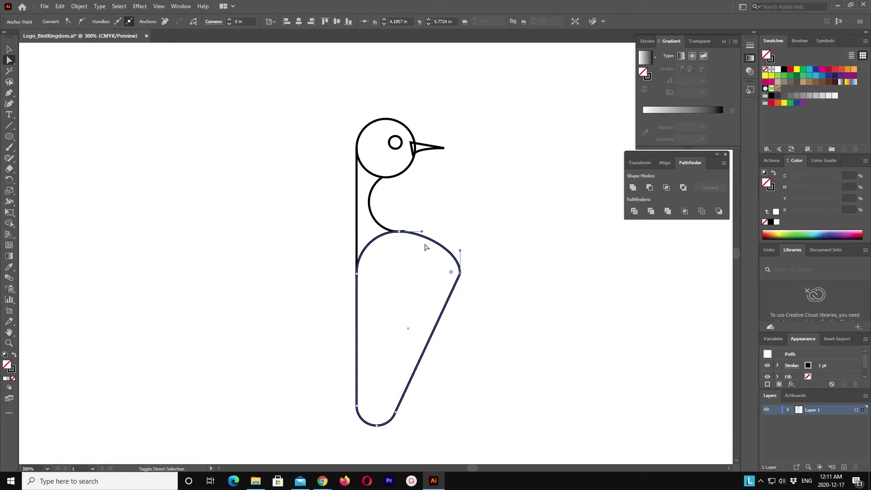
{"action": "key", "text": "Down"}
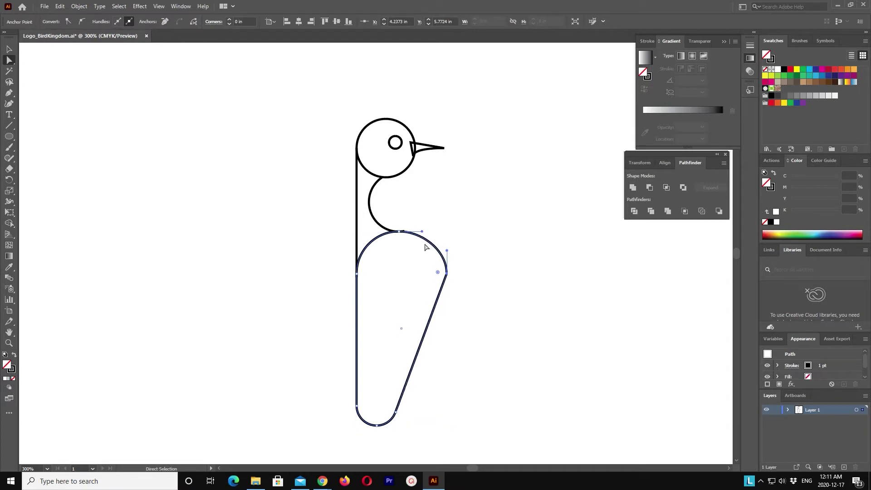
{"action": "key", "text": "Down"}
{"action": "key", "text": "Down"}
{"action": "key", "text": "Right"}
{"action": "key", "text": "Right"}
{"action": "key", "text": "Right"}
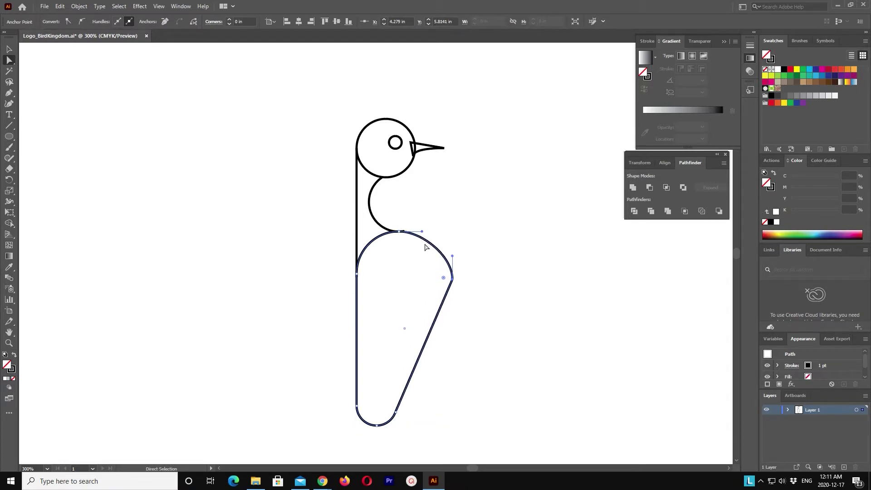
{"action": "key", "text": "Right"}
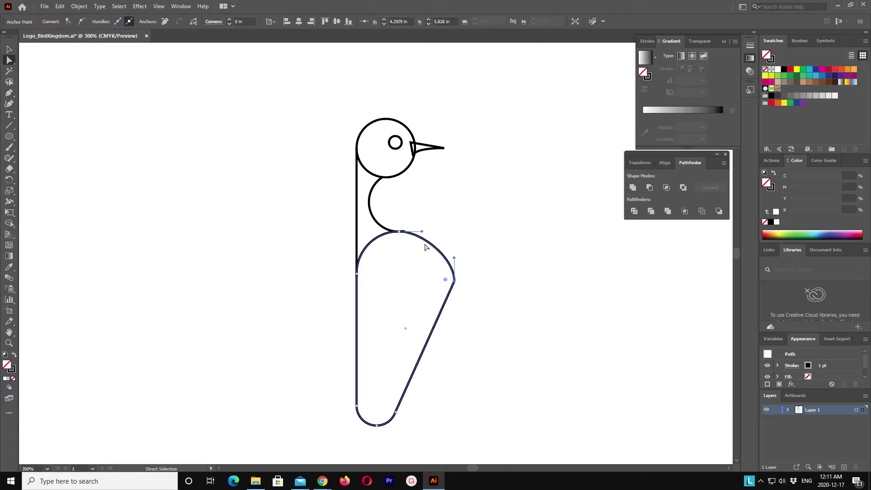
Switch to the Selection tool and select the whole widened body outline
{"action": "left_click", "coordinate": [9, 48]}
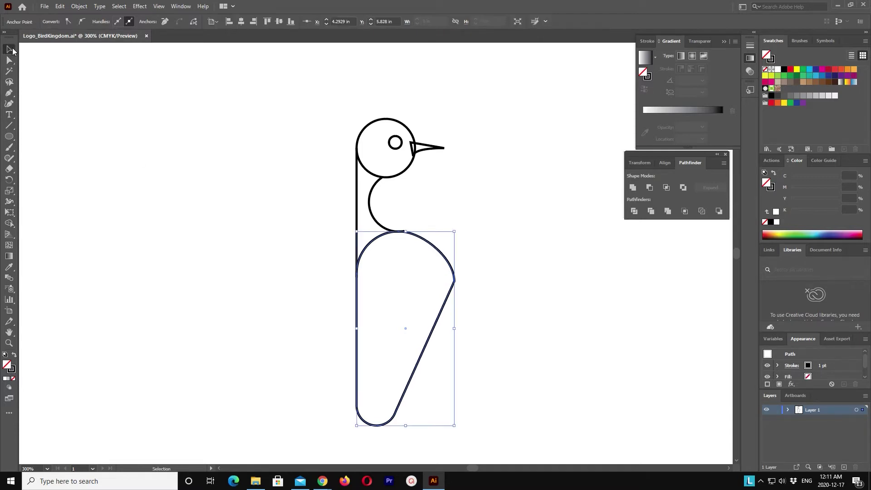
{"action": "left_click", "coordinate": [303, 170]}
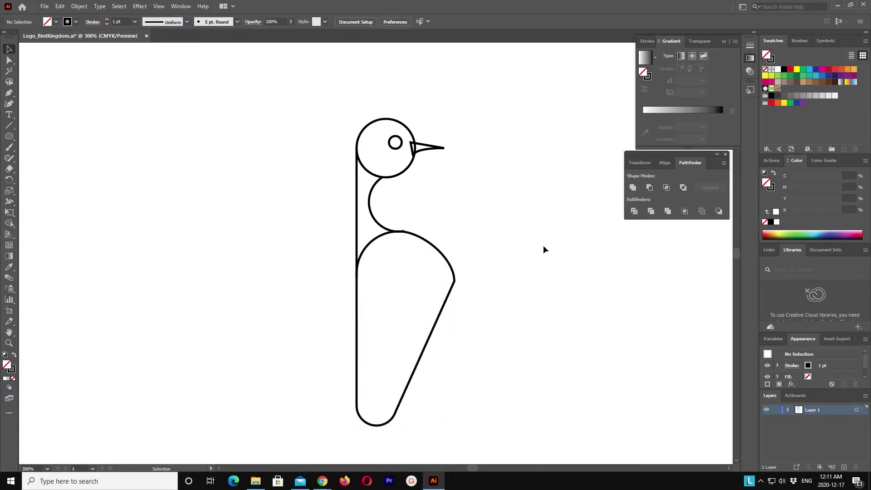
{"action": "left_click", "coordinate": [433, 245]}
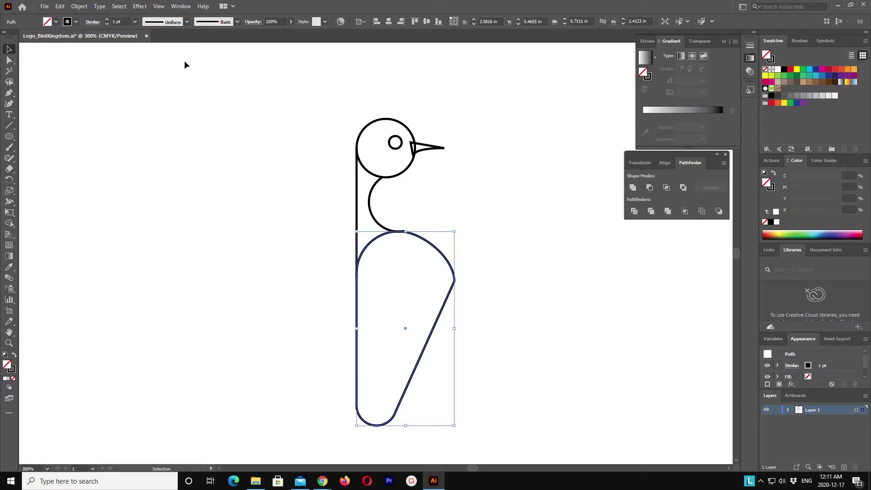
Paste a copy of the body in front, shrink it, and shift it left of the bird
{"action": "left_click", "coordinate": [59, 6]}
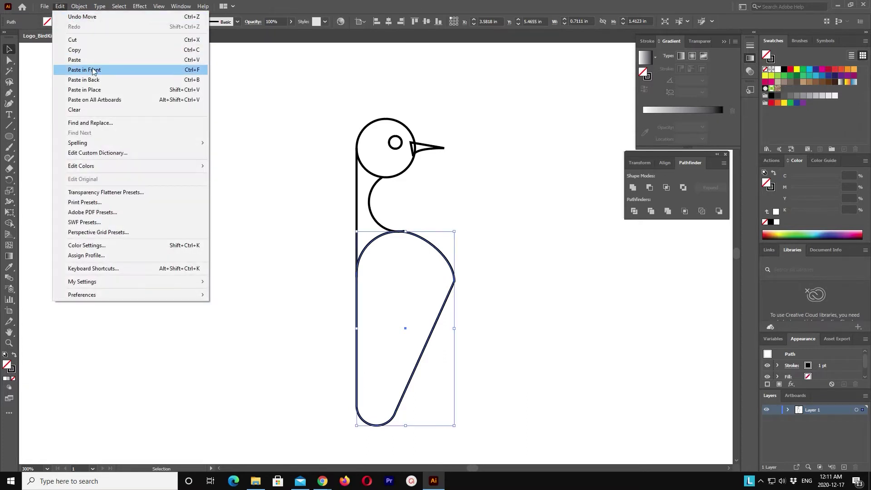
{"action": "left_click", "coordinate": [68, 70]}
{"action": "mouse_move", "coordinate": [454, 232]}
{"action": "left_mouse_down"}
{"action": "mouse_move", "coordinate": [439, 249]}
{"action": "mouse_move", "coordinate": [457, 254]}
{"action": "left_mouse_up"}
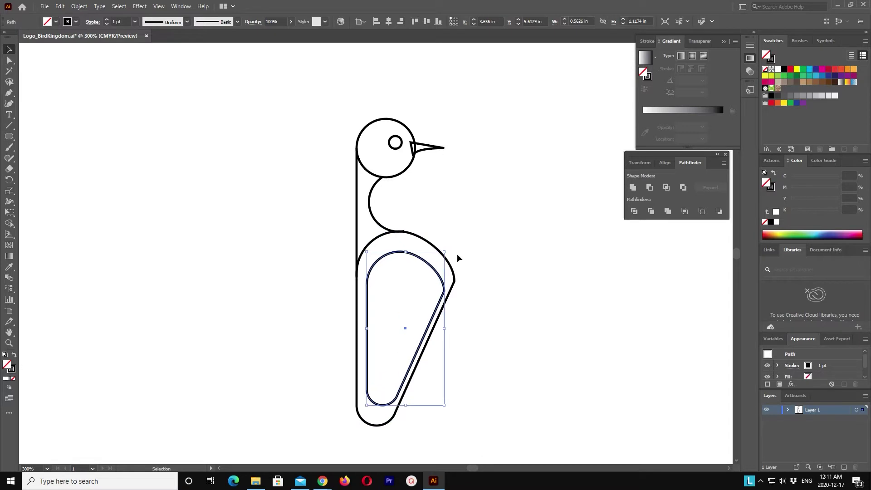
{"action": "key", "text": "Left"}
{"action": "key", "text": "Down"}
{"action": "key", "text": "shift+Left"}
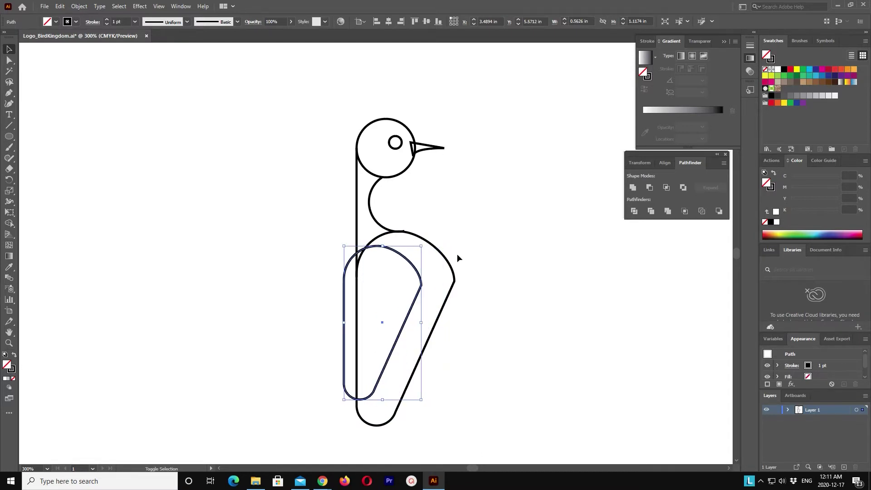
{"action": "key", "text": "shift+Left"}
{"action": "key", "text": "shift+Left"}
{"action": "key", "text": "shift+Left"}
Delete the copy's straight left side and lower-left curve, leaving an open hook, then select it
{"action": "left_click", "coordinate": [9, 60]}
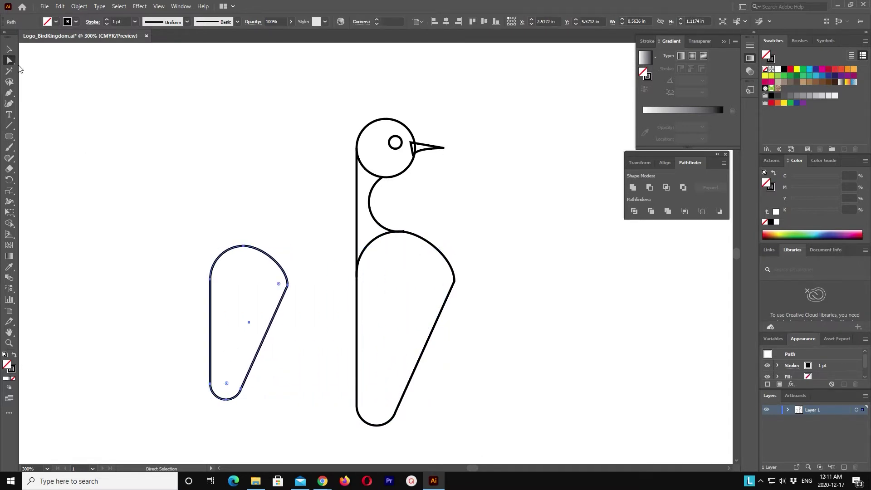
{"action": "scroll", "coordinate": [213, 249], "scroll_direction": "down", "scroll_amount": 3}
{"action": "left_click_drag", "start_coordinate": [200, 253], "coordinate": [228, 272]}
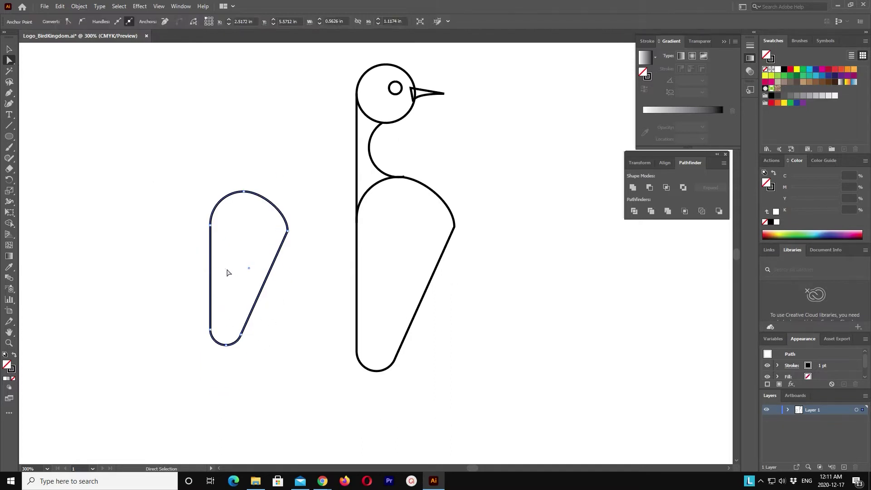
{"action": "key", "text": "Delete"}
{"action": "left_click_drag", "start_coordinate": [195, 317], "coordinate": [237, 358]}
{"action": "key", "text": "Delete"}
{"action": "key", "text": "Delete"}
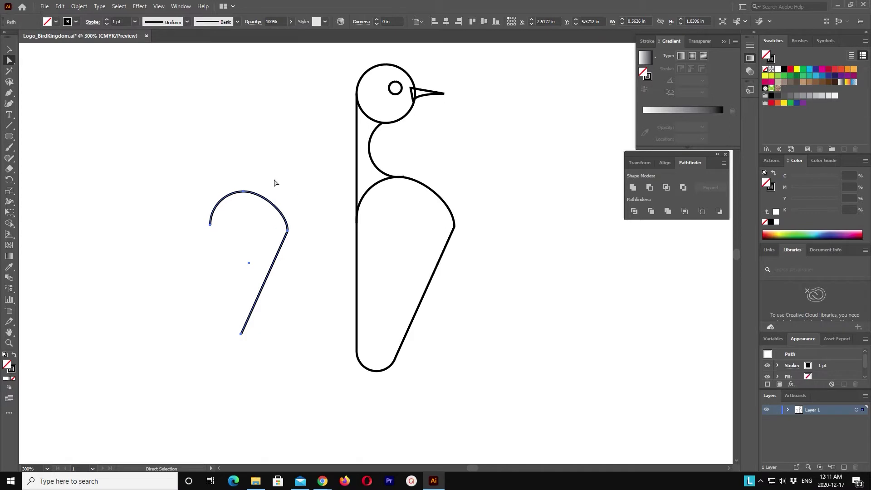
{"action": "left_click", "coordinate": [274, 183]}
{"action": "left_click", "coordinate": [9, 49]}
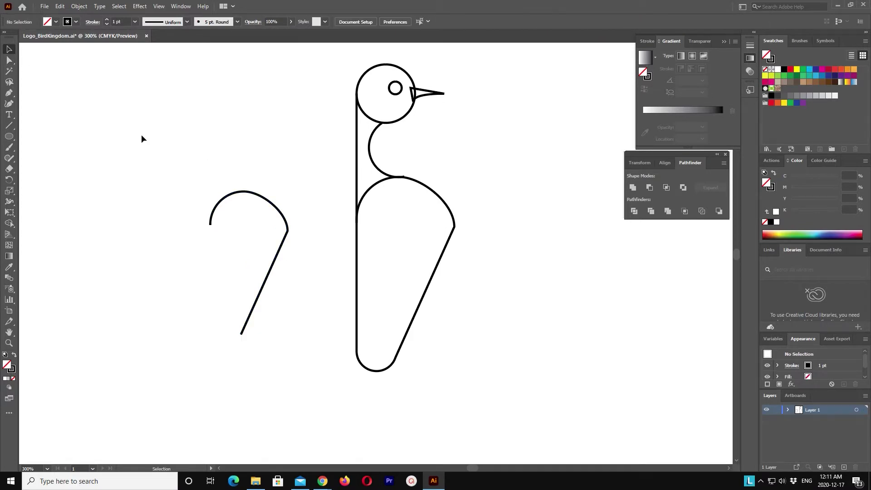
{"action": "left_click_drag", "start_coordinate": [165, 146], "coordinate": [276, 275]}
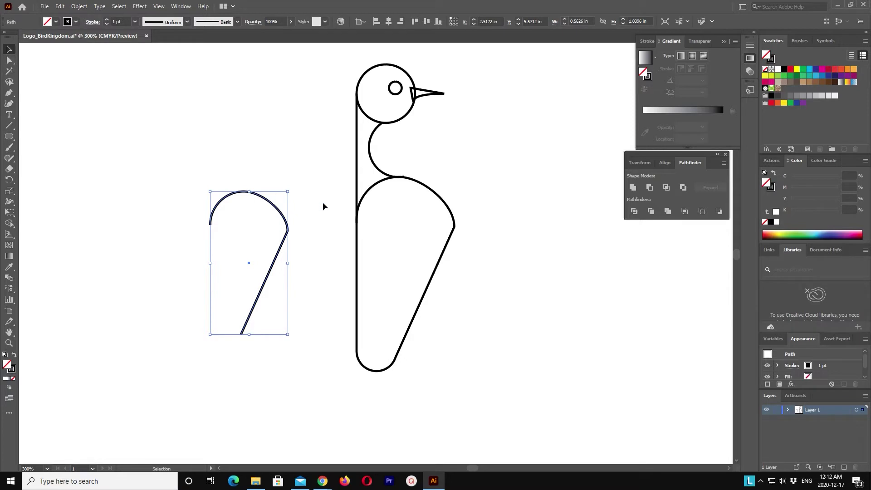
Paste a copy of the hook and shrink it to form an inner curve inside the original
{"action": "key", "text": "Delete"}
{"action": "key", "text": "ctrl+z"}
{"action": "left_click", "coordinate": [60, 6]}
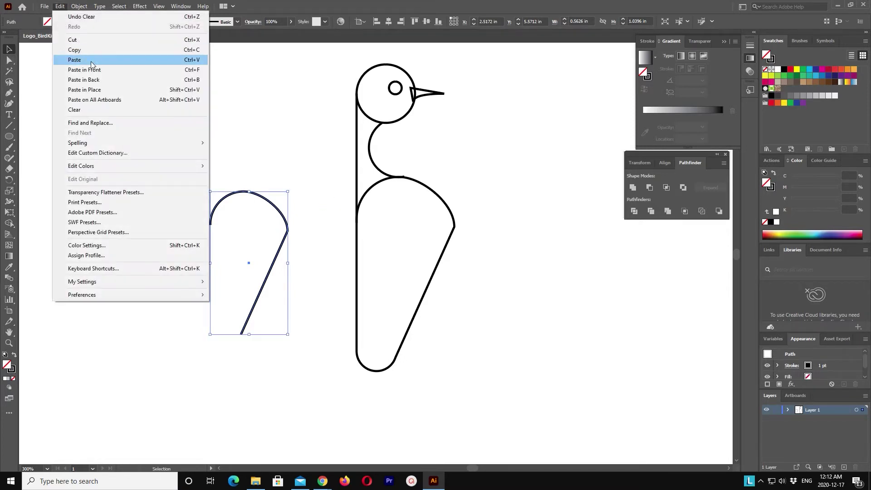
{"action": "left_click", "coordinate": [91, 59]}
{"action": "left_click_drag", "start_coordinate": [290, 189], "coordinate": [271, 206]}
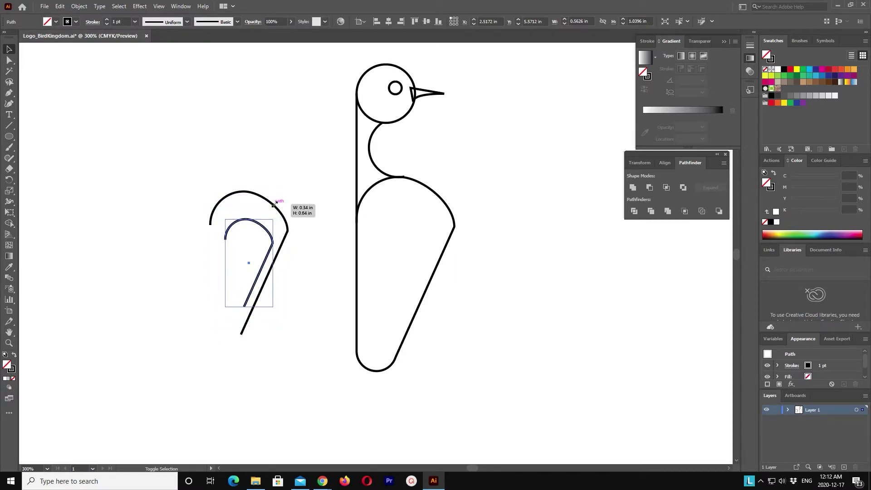
{"action": "key", "text": "Up"}
{"action": "key", "text": "Up"}
{"action": "key", "text": "Up"}
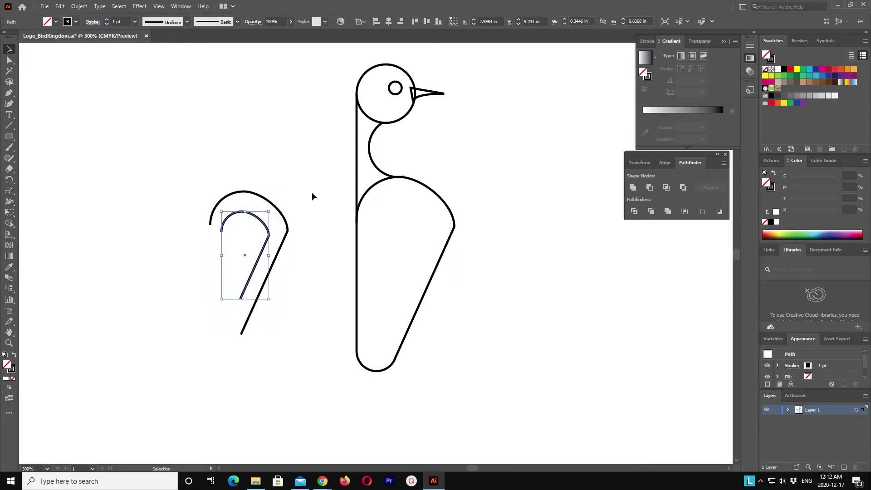
{"action": "left_click", "coordinate": [245, 134]}
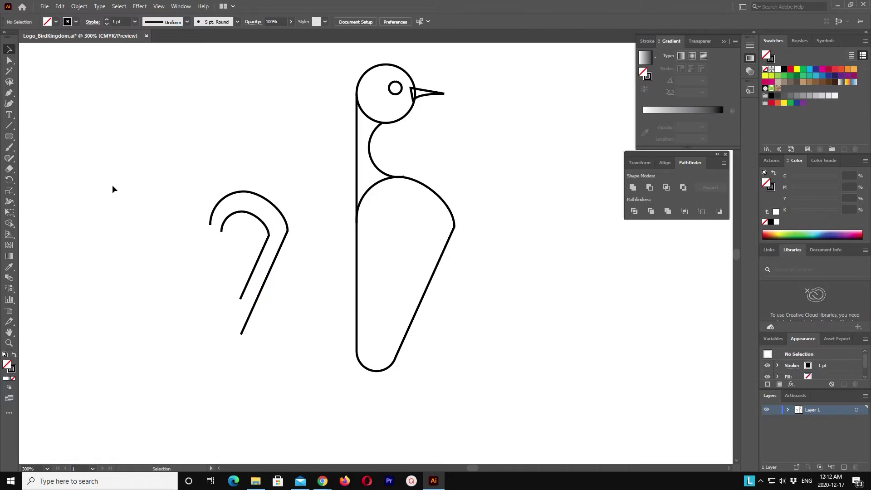
Drag the inner curve's bottom end anchor onto the outer hook's tip and join them
{"action": "left_click", "coordinate": [8, 61]}
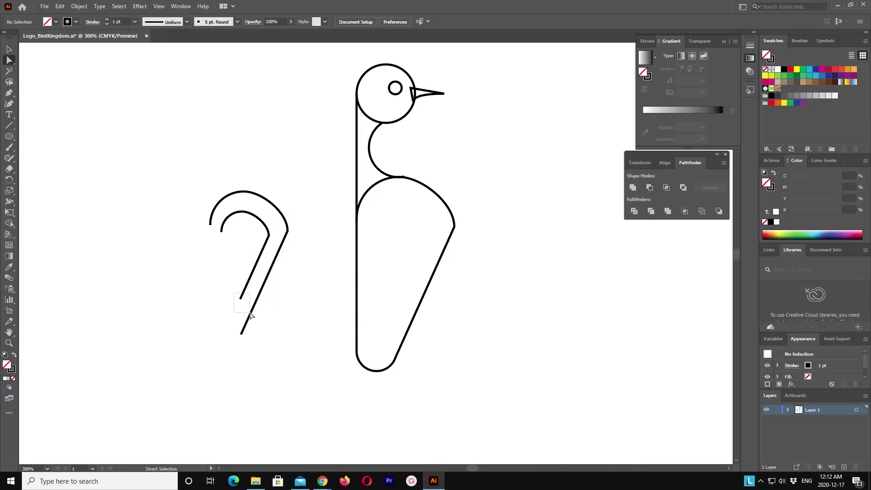
{"action": "left_click", "coordinate": [240, 299]}
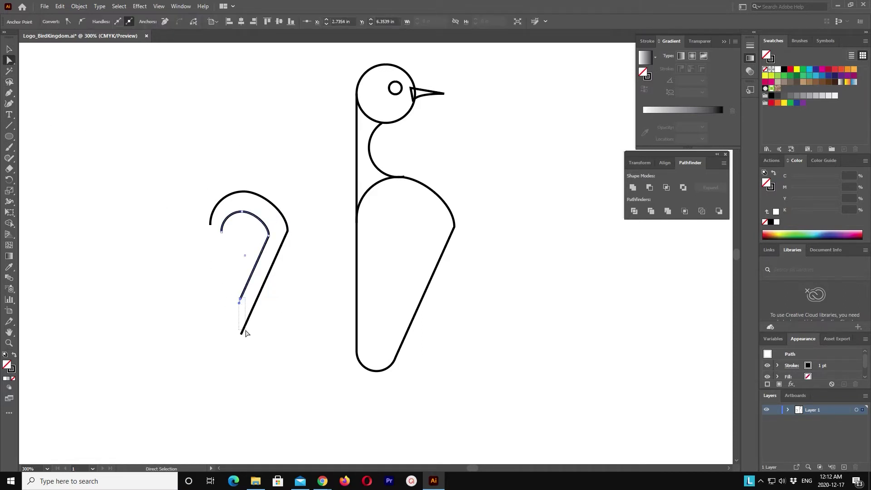
{"action": "left_click_drag", "start_coordinate": [240, 301], "coordinate": [243, 335]}
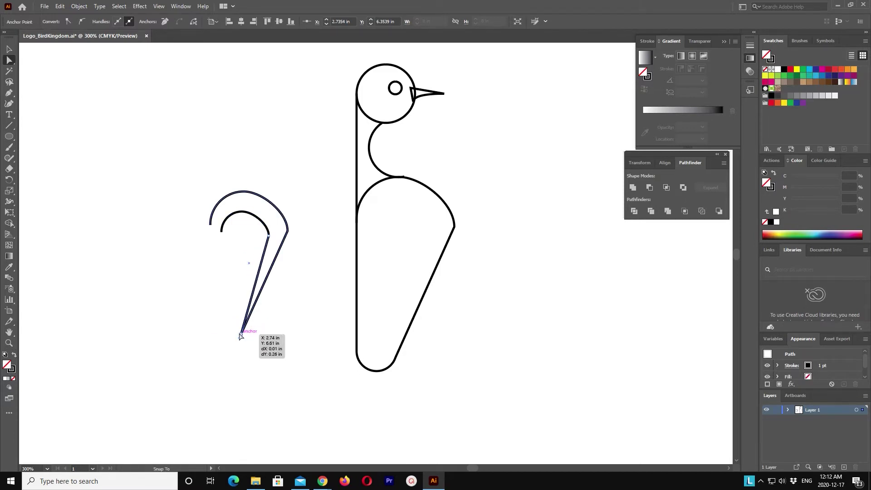
{"action": "left_click_drag", "start_coordinate": [241, 335], "coordinate": [240, 337]}
{"action": "mouse_move", "coordinate": [221, 231]}
{"action": "left_mouse_down"}
{"action": "mouse_move", "coordinate": [210, 222]}
{"action": "mouse_move", "coordinate": [241, 210]}
{"action": "left_mouse_up"}
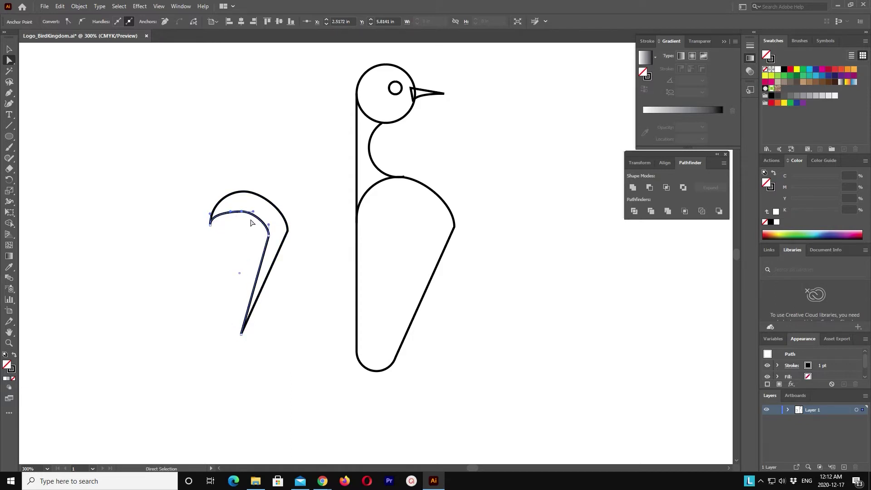
{"action": "key", "text": "Right"}
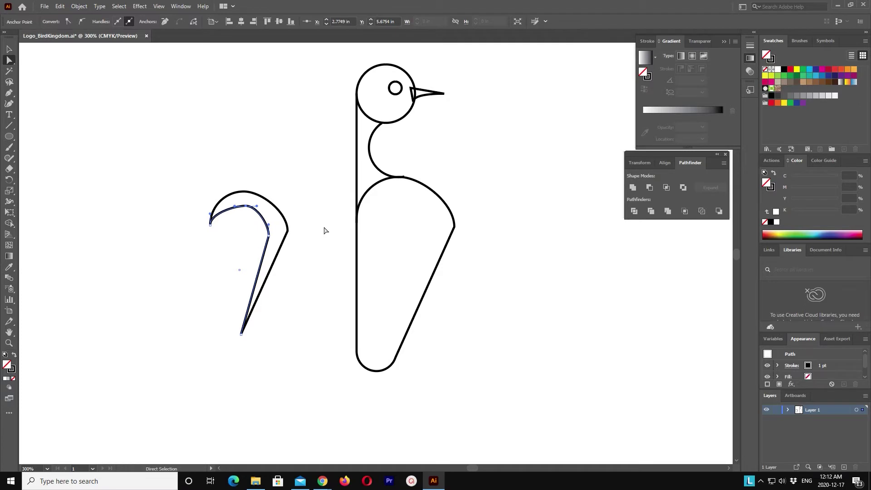
{"action": "key", "text": "Right"}
{"action": "key", "text": "Up"}
Nudge the inner curve's anchors up and right into place, then select the whole hook path
{"action": "left_click", "coordinate": [235, 237]}
{"action": "left_click", "coordinate": [268, 231]}
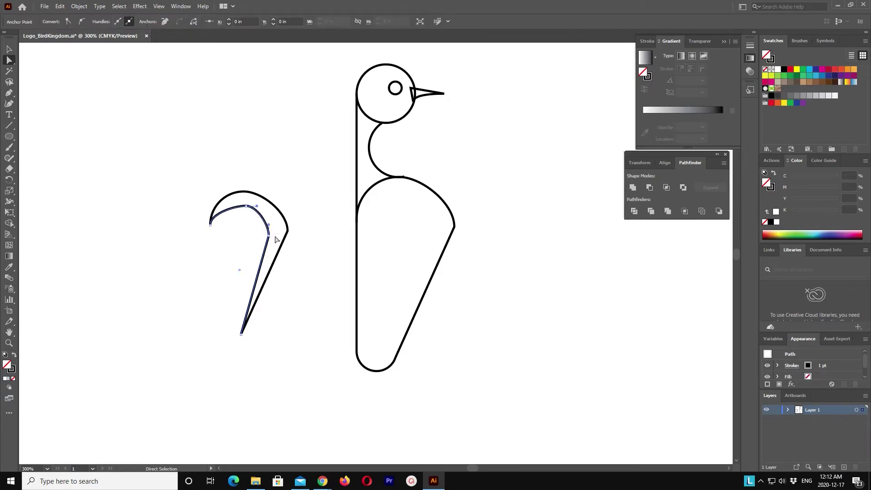
{"action": "left_click", "coordinate": [269, 225]}
{"action": "key", "text": "Up"}
{"action": "key", "text": "Up"}
{"action": "key", "text": "Up"}
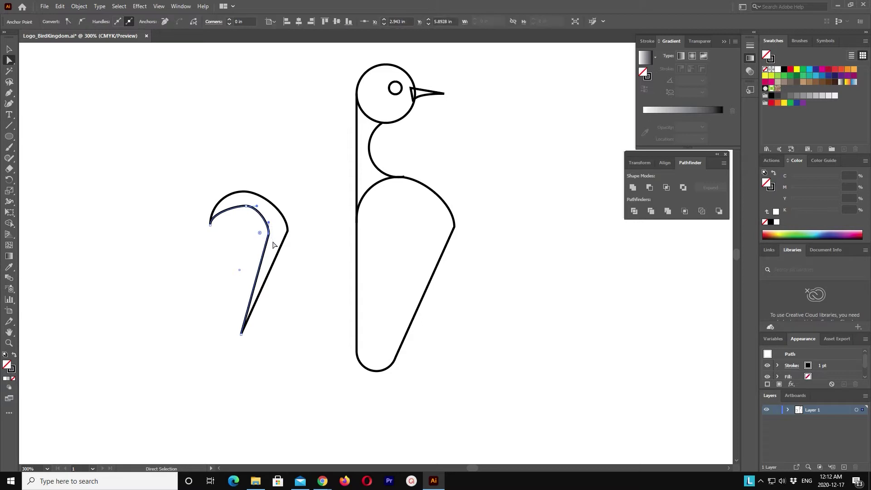
{"action": "key", "text": "Right"}
{"action": "key", "text": "Right"}
{"action": "key", "text": "Up"}
{"action": "key", "text": "Up"}
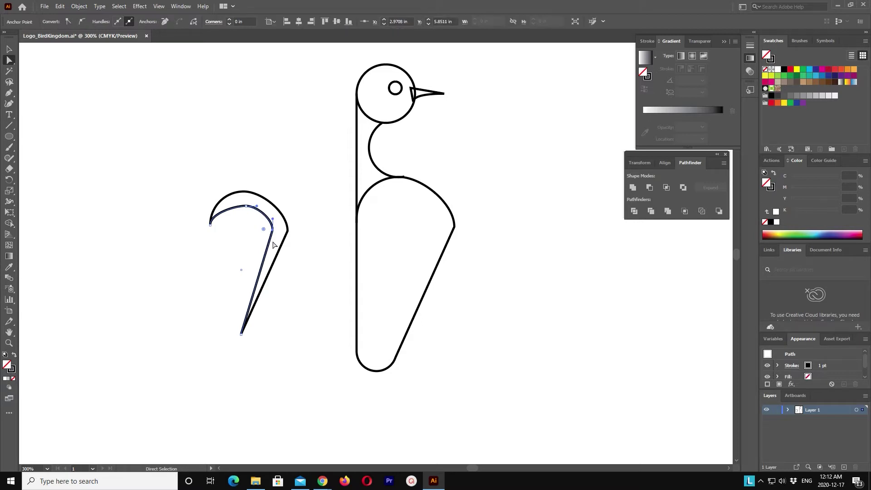
{"action": "left_click_drag", "start_coordinate": [233, 242], "coordinate": [178, 221]}
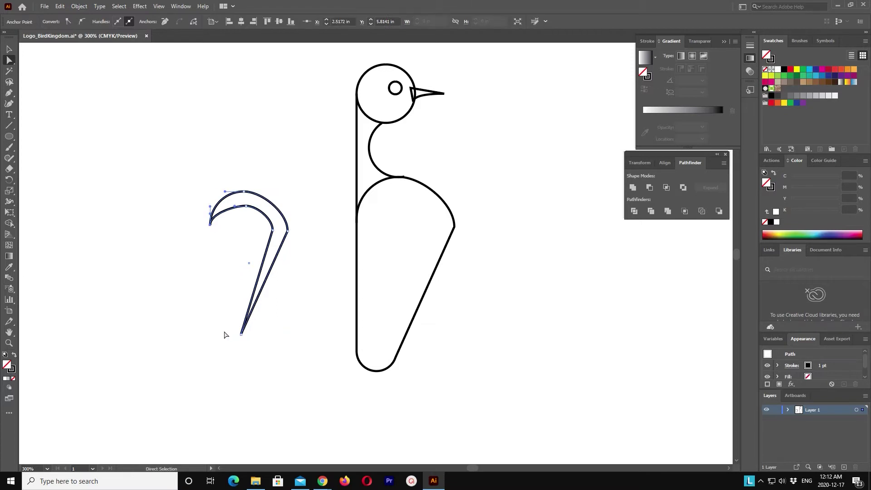
{"action": "key", "text": "ctrl"}
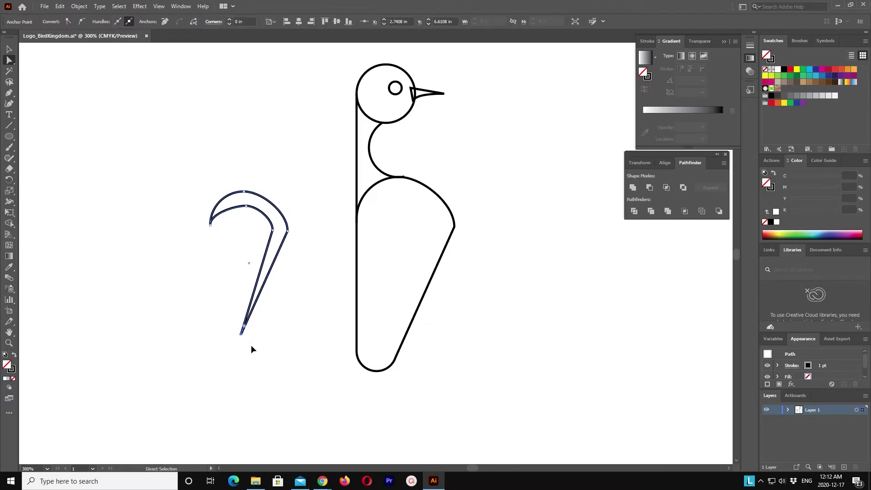
Swap the hook to a black fill with no stroke and shift it right into the body
{"action": "left_click", "coordinate": [17, 355]}
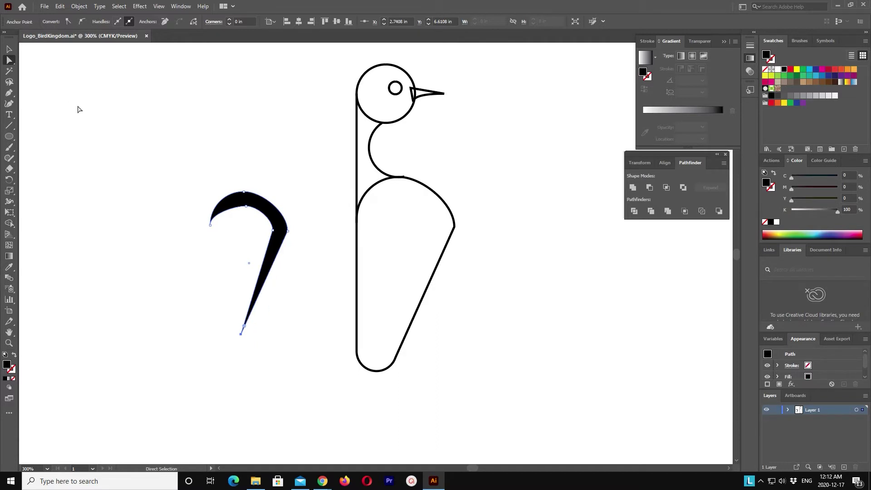
{"action": "left_click", "coordinate": [273, 230]}
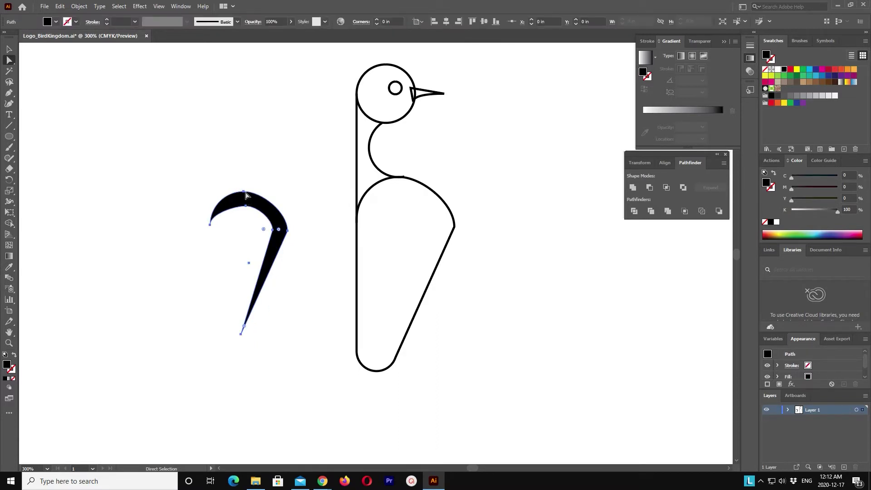
{"action": "left_click", "coordinate": [9, 49]}
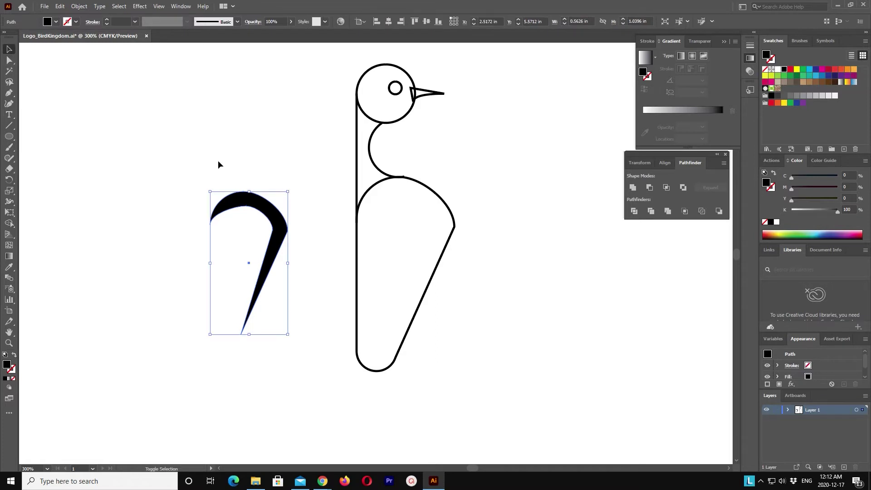
{"action": "key", "text": "shift+Right"}
{"action": "key", "text": "shift+Right"}
{"action": "key", "text": "shift+Right"}
{"action": "key", "text": "shift+Right"}
{"action": "key", "text": "shift+Right"}
{"action": "key", "text": "shift+Right"}
{"action": "key", "text": "shift+Right"}
{"action": "key", "text": "shift+Right"}
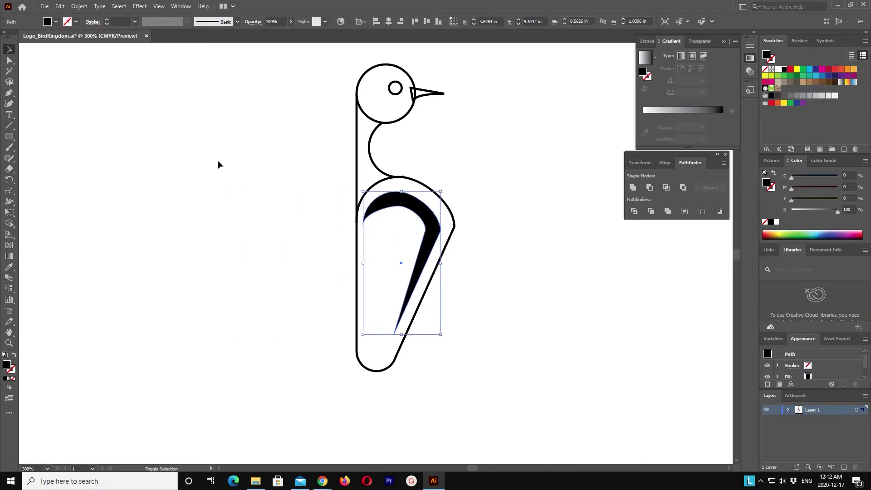
Scroll back up and clear the selection, restoring the default colours
{"action": "left_click", "coordinate": [281, 284]}
{"action": "scroll", "coordinate": [280, 284], "scroll_direction": "up", "scroll_amount": 1}
{"action": "scroll", "coordinate": [280, 284], "scroll_direction": "up", "scroll_amount": 2}
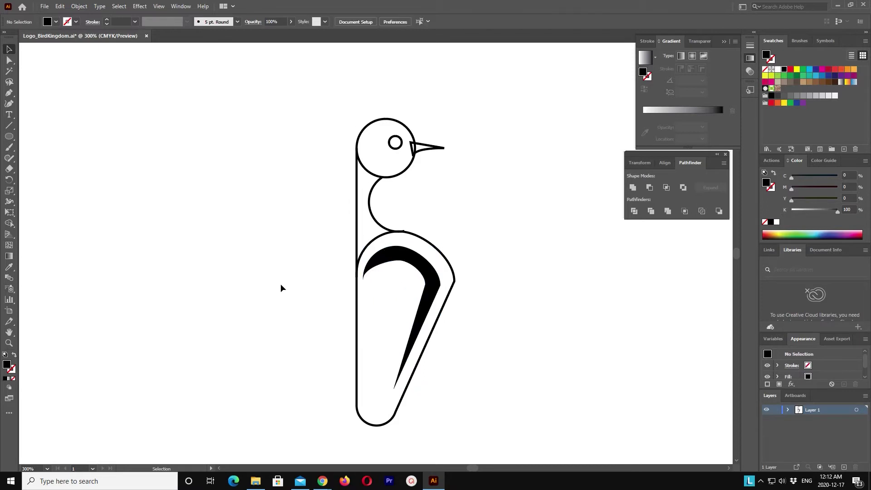
{"action": "left_click", "coordinate": [403, 232]}
{"action": "left_click", "coordinate": [459, 218]}
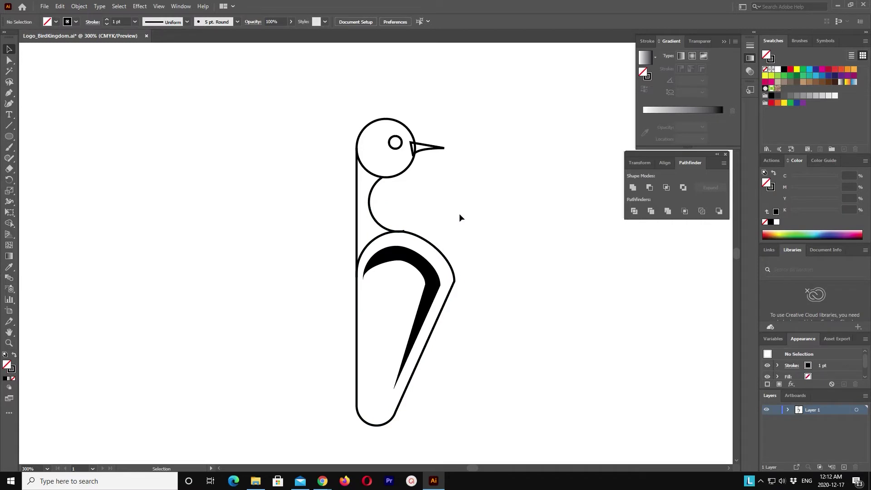
Add an anchor where the neck curve meets the body and delete the overlapping end
{"action": "key", "text": "ctrl+equal"}
{"action": "key", "text": "ctrl+equal"}
{"action": "key", "text": "ctrl+equal"}
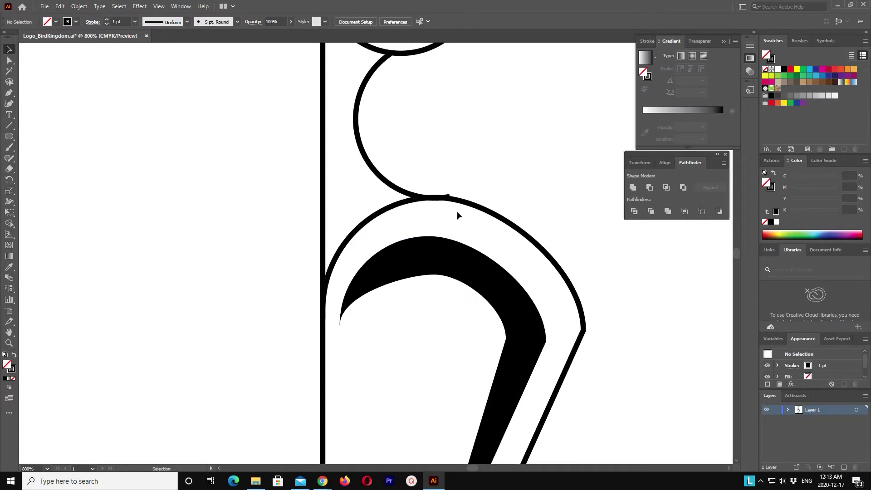
{"action": "scroll", "coordinate": [398, 202], "scroll_direction": "up", "scroll_amount": 2}
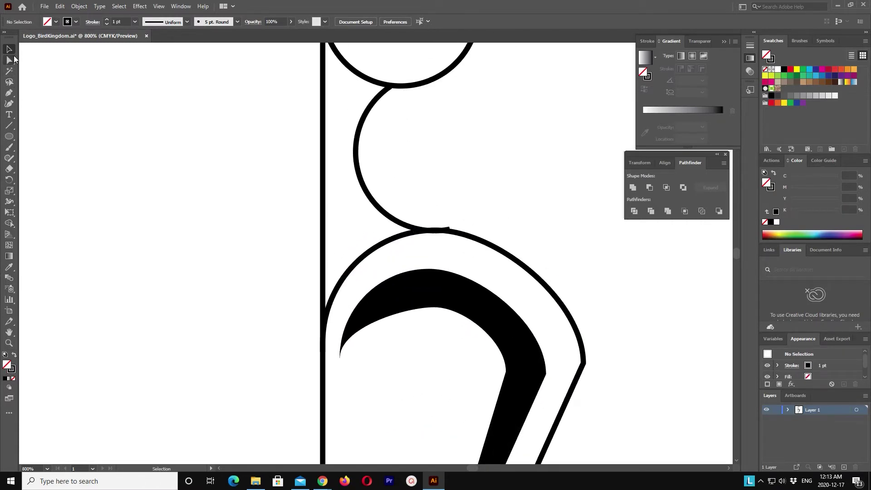
{"action": "left_click", "coordinate": [367, 191]}
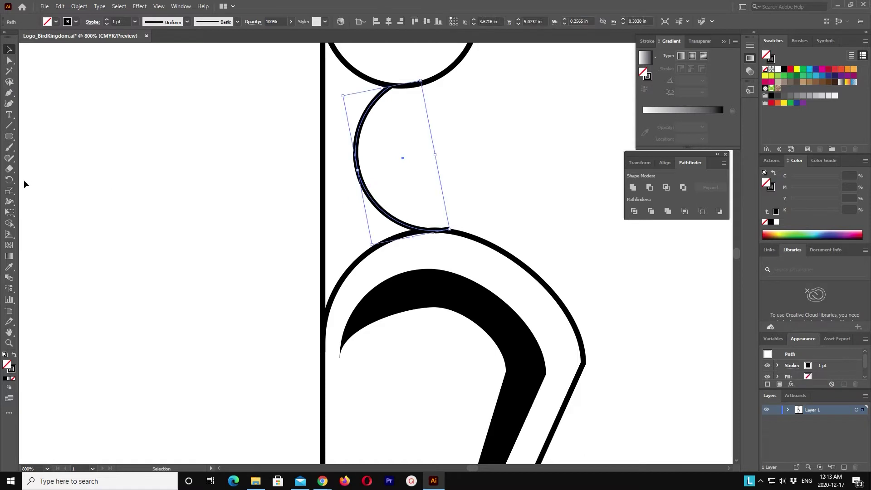
{"action": "left_click", "coordinate": [8, 93]}
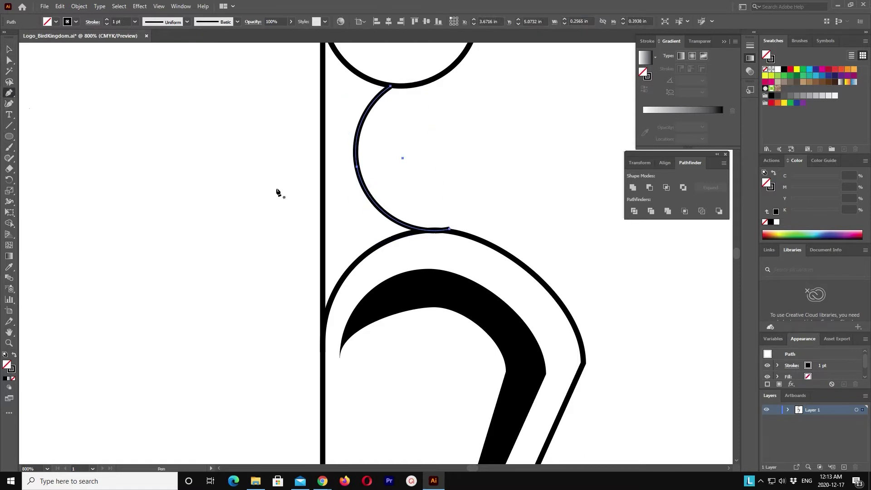
{"action": "left_click", "coordinate": [427, 231]}
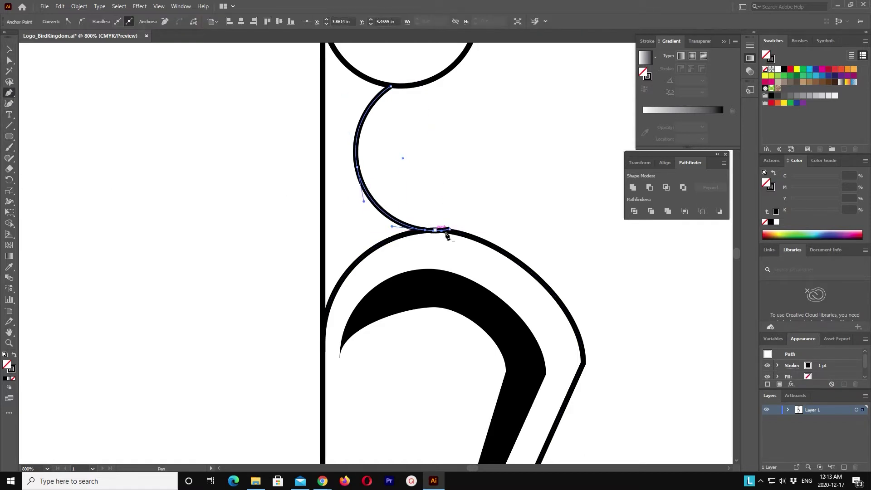
{"action": "left_click", "coordinate": [8, 60]}
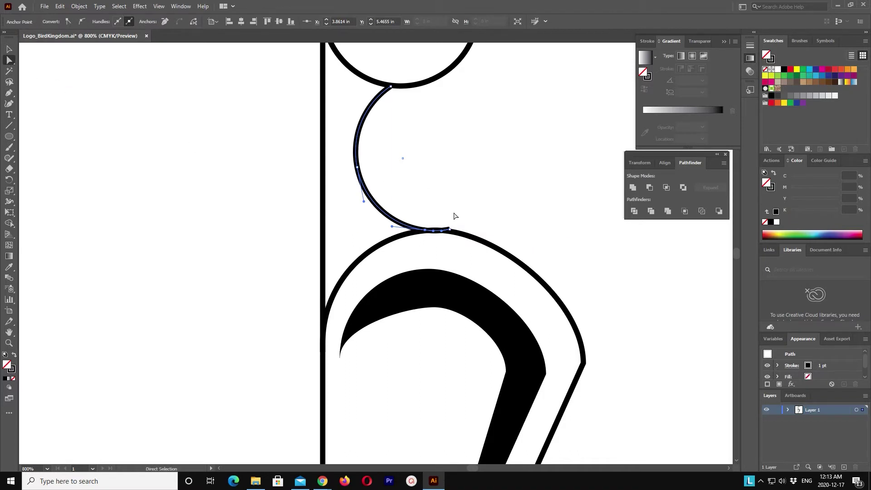
{"action": "key", "text": "Delete"}
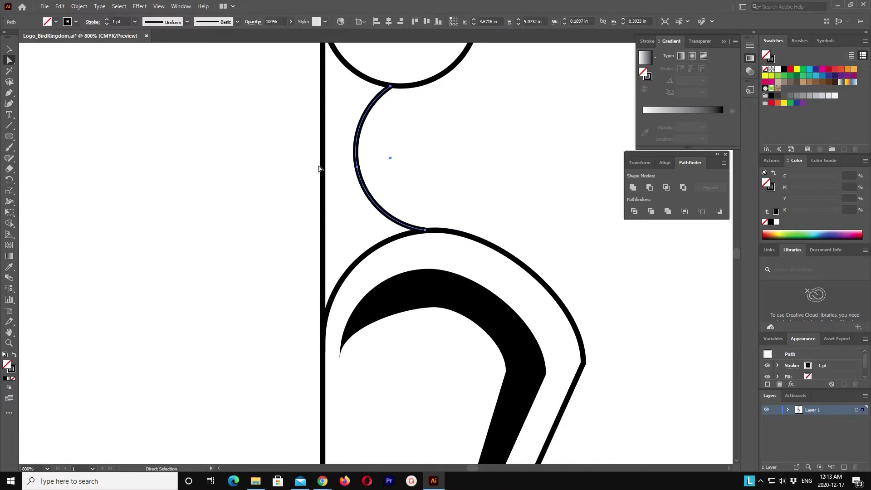
Zoom out and drag the black wing slightly up and to the right
{"action": "scroll", "coordinate": [189, 87], "scroll_direction": "up", "scroll_amount": 1}
{"action": "scroll", "coordinate": [190, 88], "scroll_direction": "up", "scroll_amount": 2}
{"action": "scroll", "coordinate": [189, 89], "scroll_direction": "up", "scroll_amount": 6}
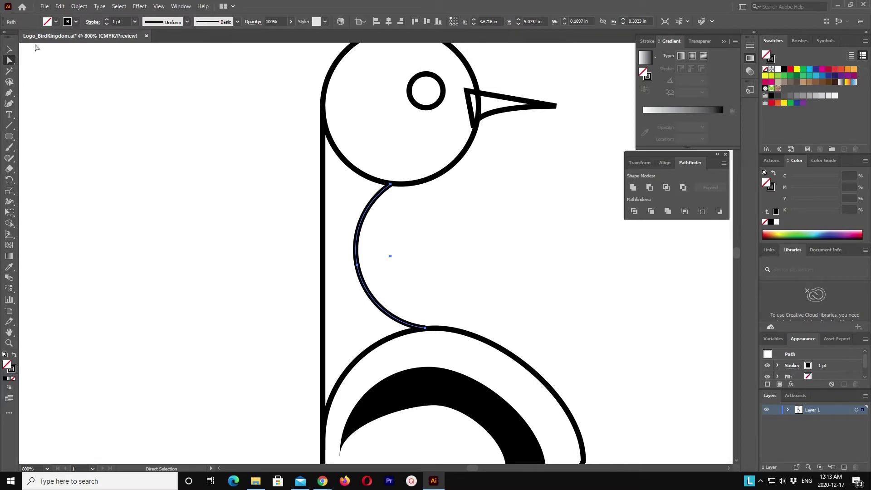
{"action": "left_click", "coordinate": [13, 48]}
{"action": "left_click", "coordinate": [93, 102]}
{"action": "key", "text": "ctrl+minus"}
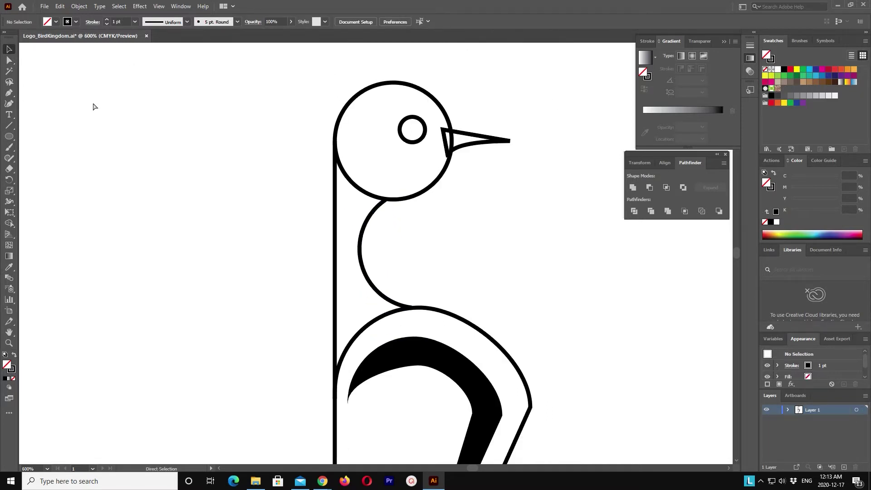
{"action": "key", "text": "ctrl+minus"}
{"action": "scroll", "coordinate": [183, 176], "scroll_direction": "down", "scroll_amount": 3}
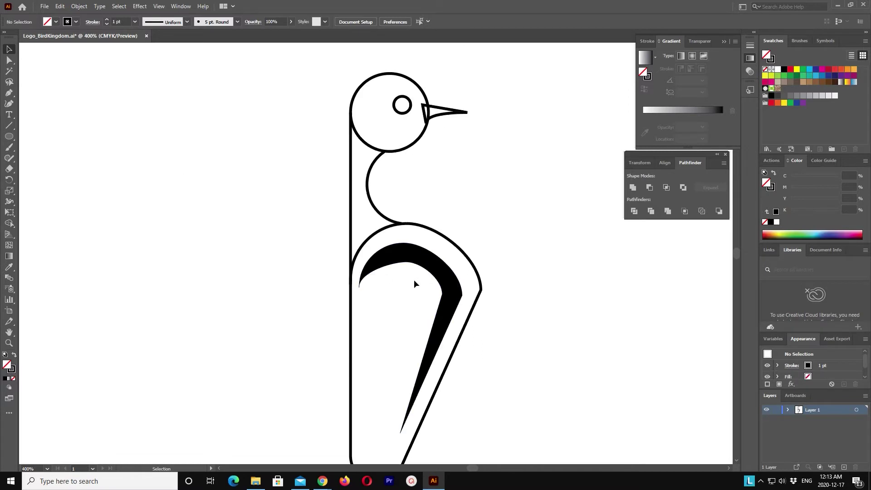
{"action": "left_click_drag", "start_coordinate": [450, 274], "coordinate": [454, 270]}
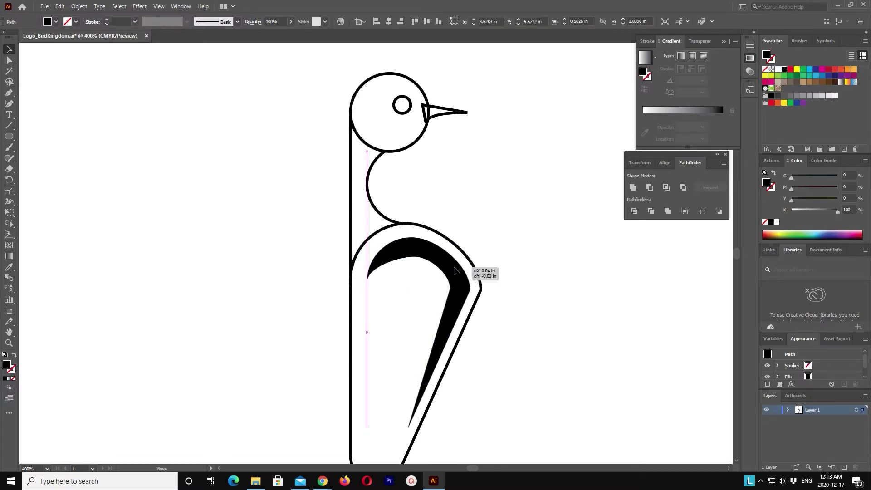
{"action": "left_click", "coordinate": [521, 283]}
Zoom out to the whole bird and marquee-select all its shapes
{"action": "scroll", "coordinate": [519, 284], "scroll_direction": "down", "scroll_amount": 2}
{"action": "scroll", "coordinate": [519, 284], "scroll_direction": "down", "scroll_amount": 2}
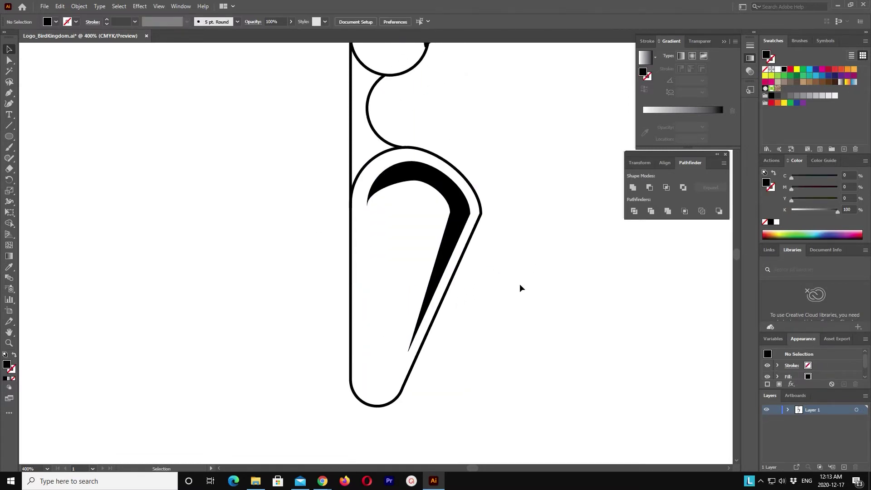
{"action": "key", "text": "ctrl+minus"}
{"action": "key", "text": "ctrl+minus"}
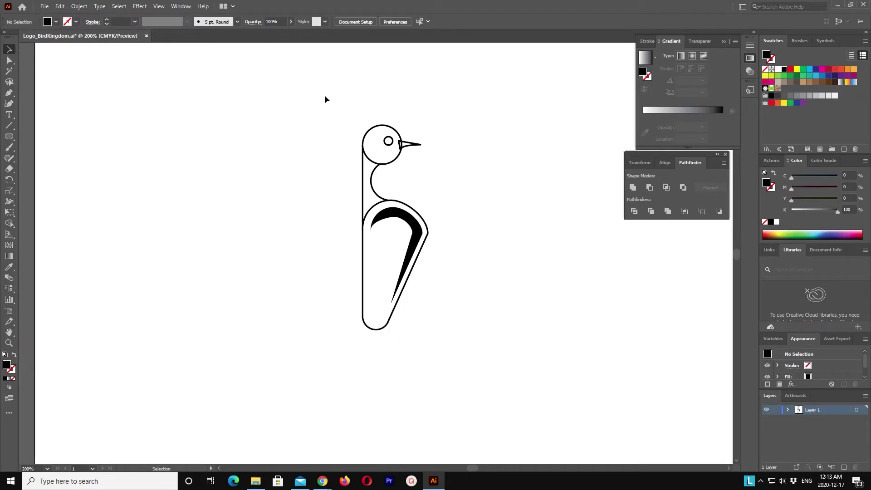
{"action": "left_click_drag", "start_coordinate": [324, 98], "coordinate": [481, 329]}
Group the bird's shapes and make a vertically reflected copy via Object > Transform > Reflect
{"action": "key", "text": "ctrl+g"}
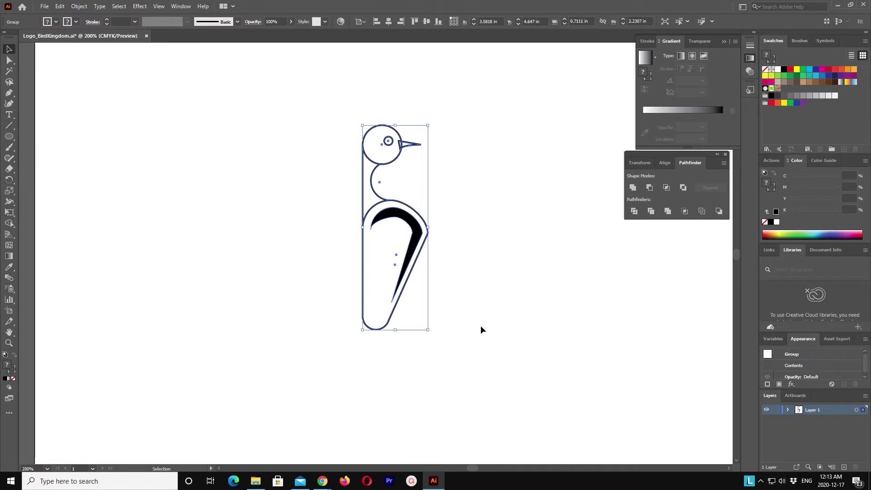
{"action": "left_click", "coordinate": [60, 6]}
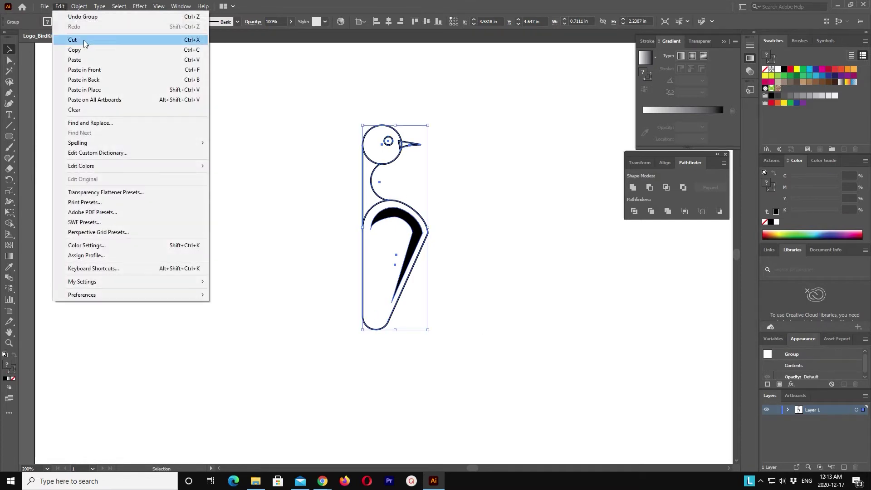
{"action": "left_click", "coordinate": [84, 69]}
{"action": "left_click", "coordinate": [79, 7]}
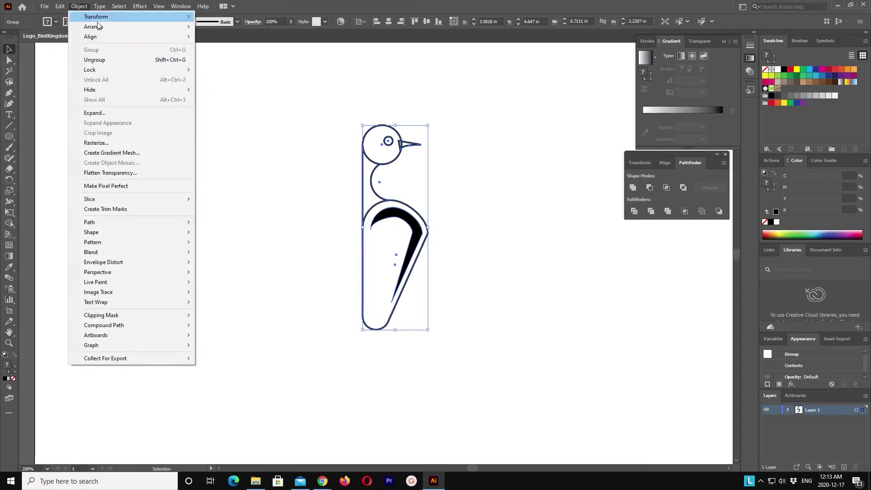
{"action": "mouse_move", "coordinate": [96, 16]}
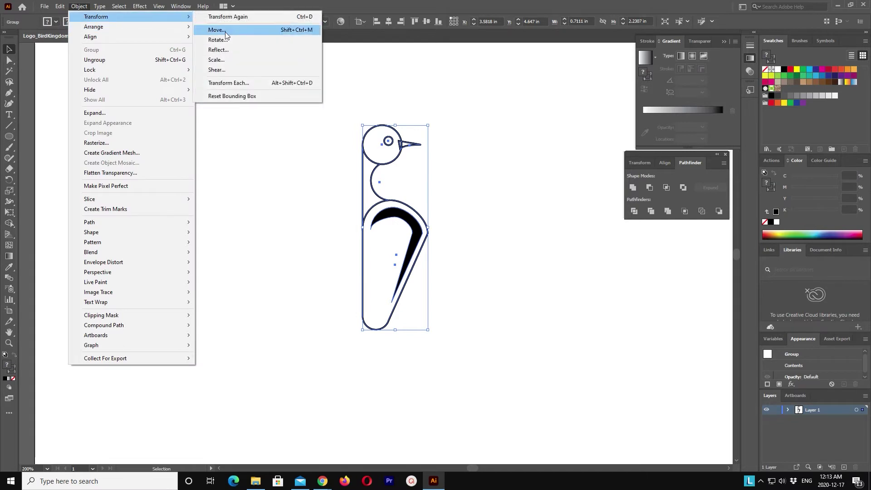
{"action": "left_click", "coordinate": [234, 49]}
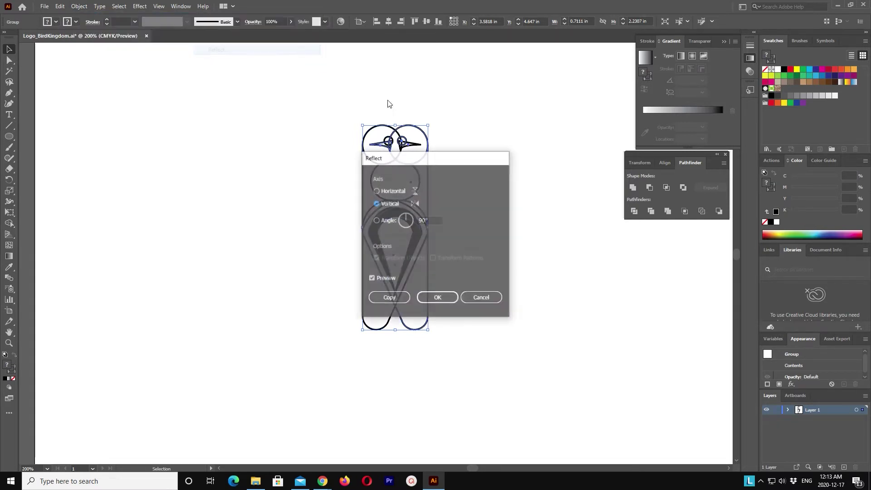
{"action": "left_click", "coordinate": [438, 298]}
{"action": "left_click", "coordinate": [429, 140], "text": "shift"}
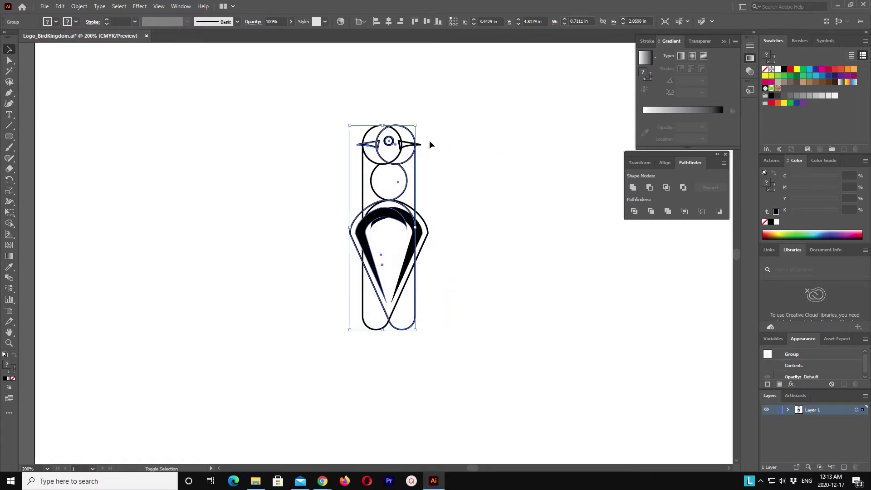
Nudge the mirrored copy left and scale it down beside the original bird
{"action": "key", "text": "shift+Left"}
{"action": "key", "text": "shift+Left"}
{"action": "key", "text": "shift+Left"}
{"action": "key", "text": "shift+Left"}
{"action": "key", "text": "shift+Left"}
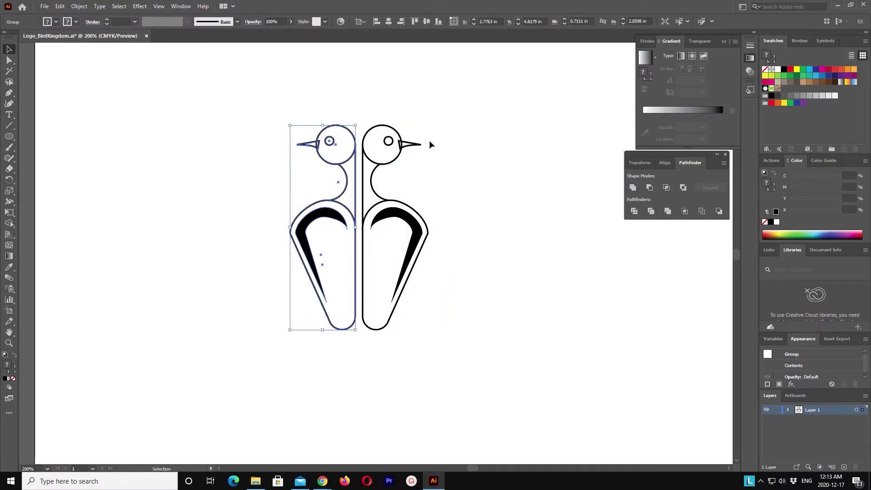
{"action": "key", "text": "Right"}
{"action": "key", "text": "Right"}
{"action": "key", "text": "Right"}
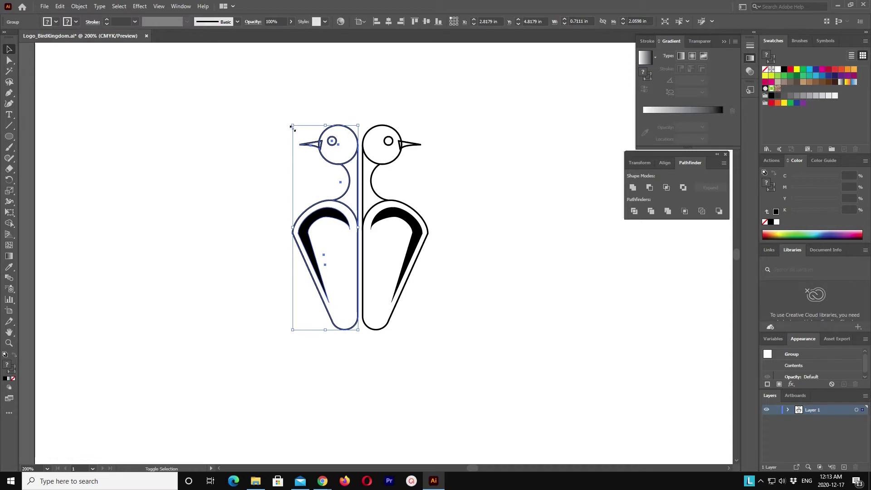
{"action": "left_click_drag", "start_coordinate": [292, 127], "coordinate": [312, 176]}
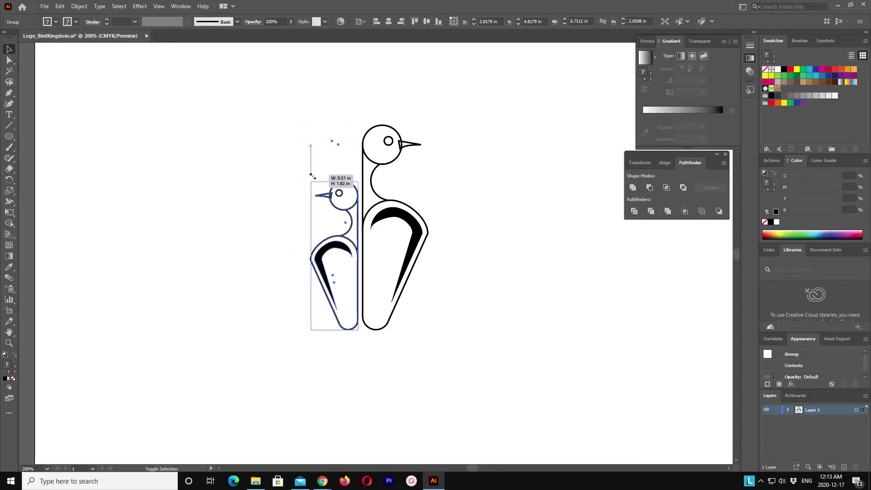
{"action": "left_click_drag", "start_coordinate": [312, 176], "coordinate": [308, 172]}
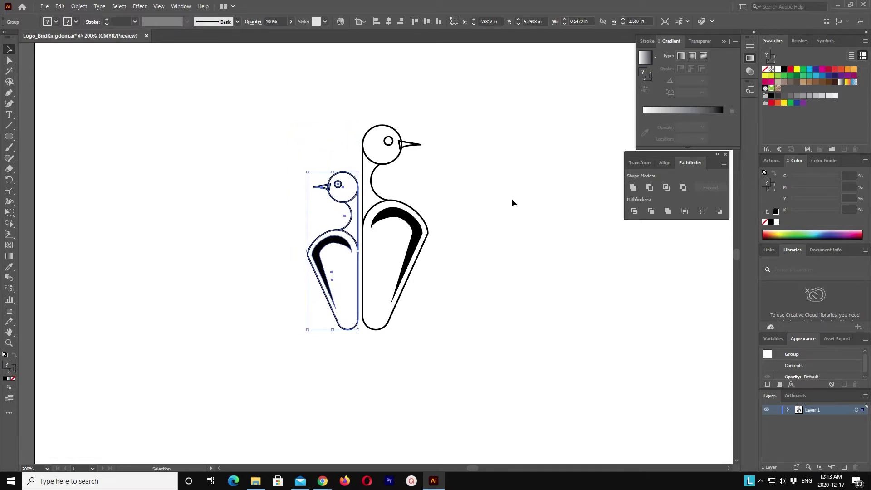
{"action": "left_click", "coordinate": [511, 202]}
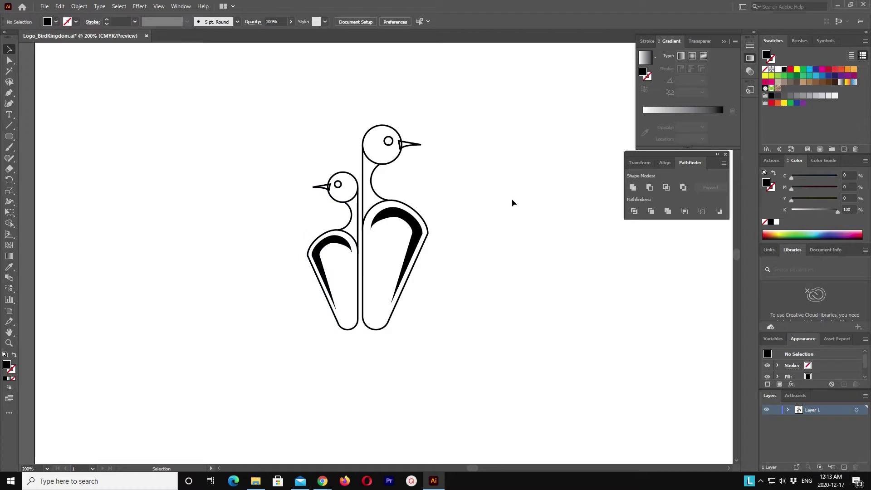
Select both birds and ungroup them with Object > Ungroup, then select the large bird's head
{"action": "double_click", "coordinate": [399, 159]}
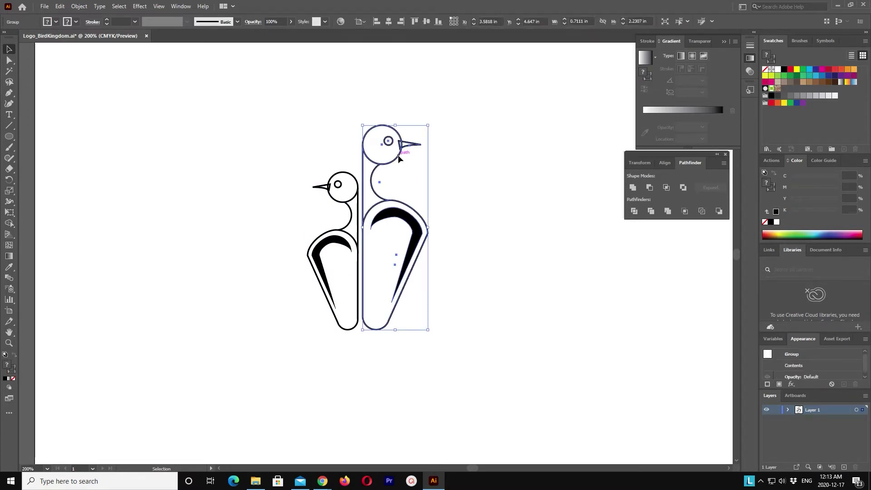
{"action": "double_click", "coordinate": [454, 171]}
{"action": "left_click", "coordinate": [373, 154]}
{"action": "left_click_drag", "start_coordinate": [486, 298], "coordinate": [354, 214]}
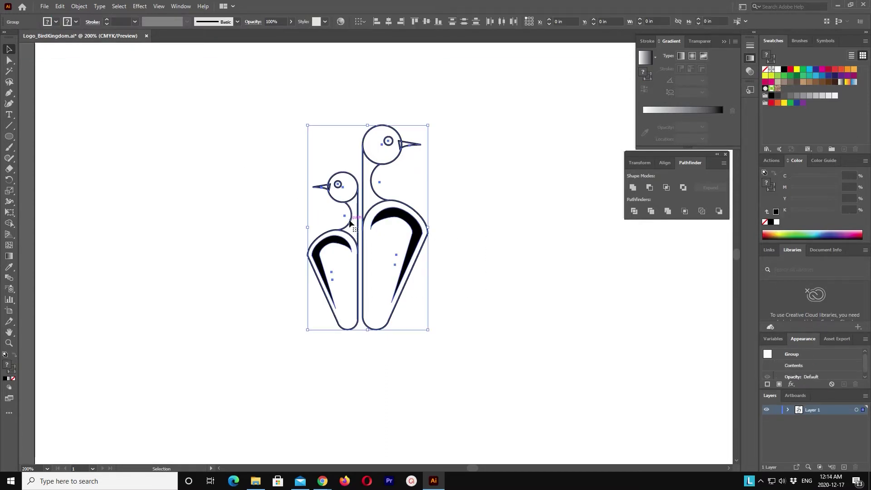
{"action": "left_click", "coordinate": [79, 6]}
{"action": "left_click", "coordinate": [109, 60]}
{"action": "left_click", "coordinate": [511, 190]}
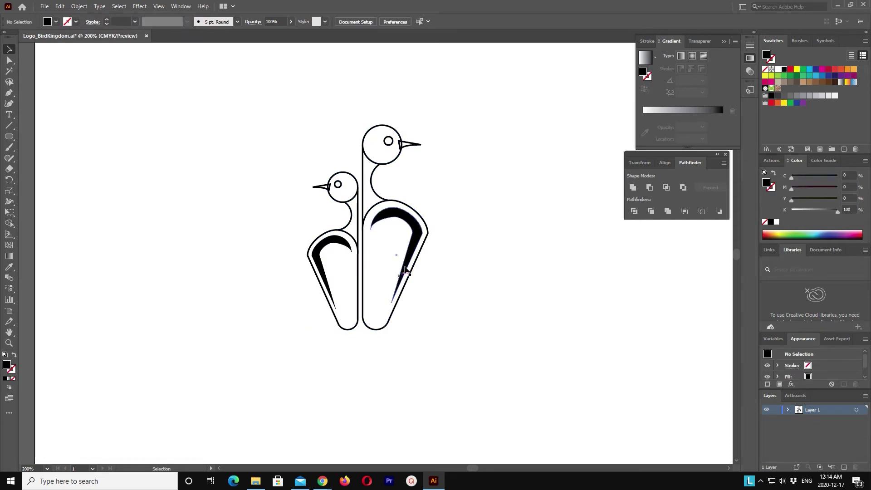
{"action": "left_click", "coordinate": [398, 162]}
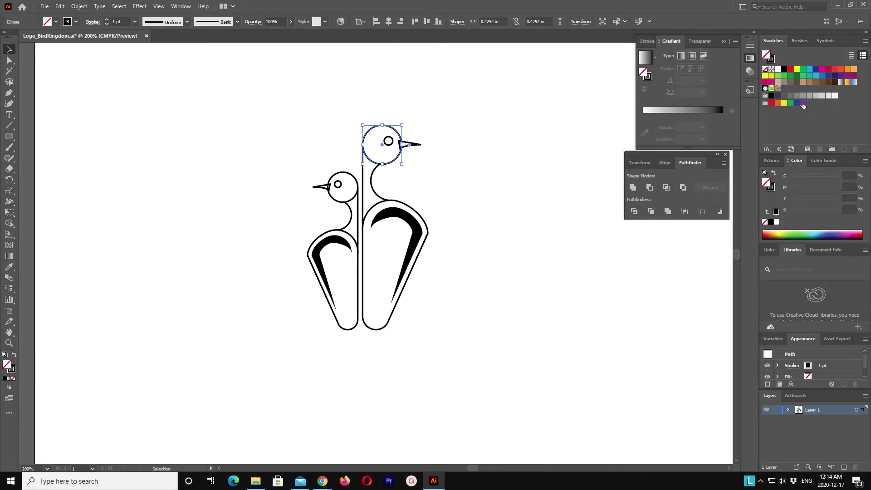
Fill the large bird's head cyan, its beak black, and its eye white from Swatches
{"action": "left_click", "coordinate": [818, 75]}
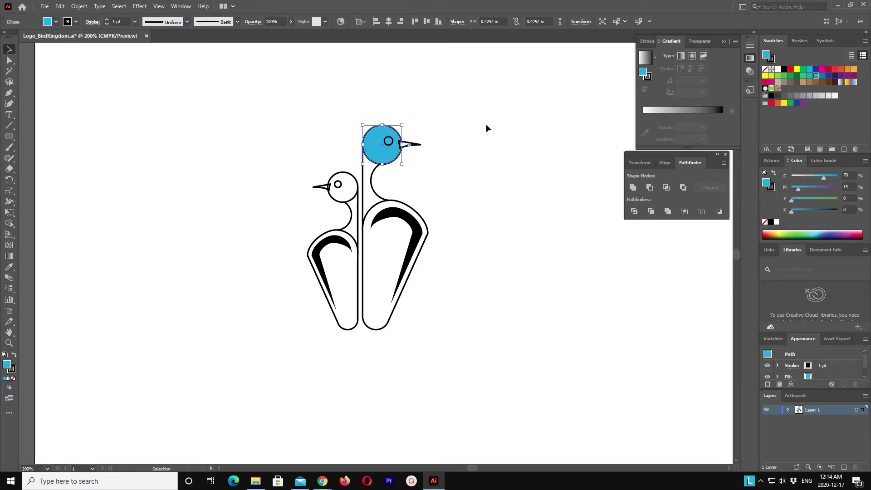
{"action": "left_click", "coordinate": [437, 146]}
{"action": "left_click", "coordinate": [417, 145]}
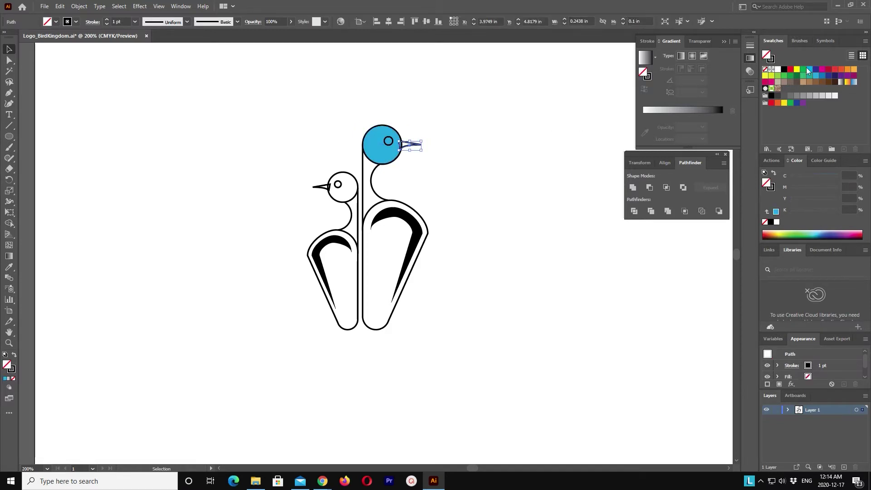
{"action": "left_click", "coordinate": [783, 71]}
{"action": "left_click", "coordinate": [513, 173]}
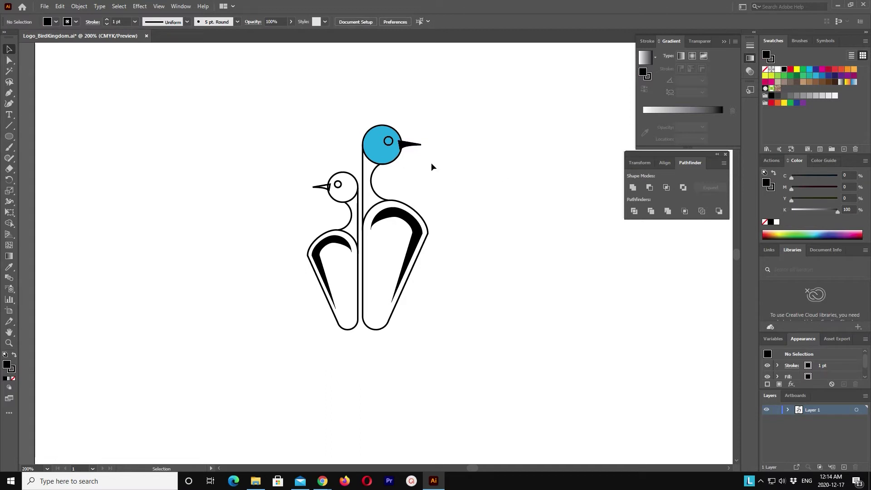
{"action": "left_click", "coordinate": [389, 141]}
{"action": "left_click", "coordinate": [778, 69]}
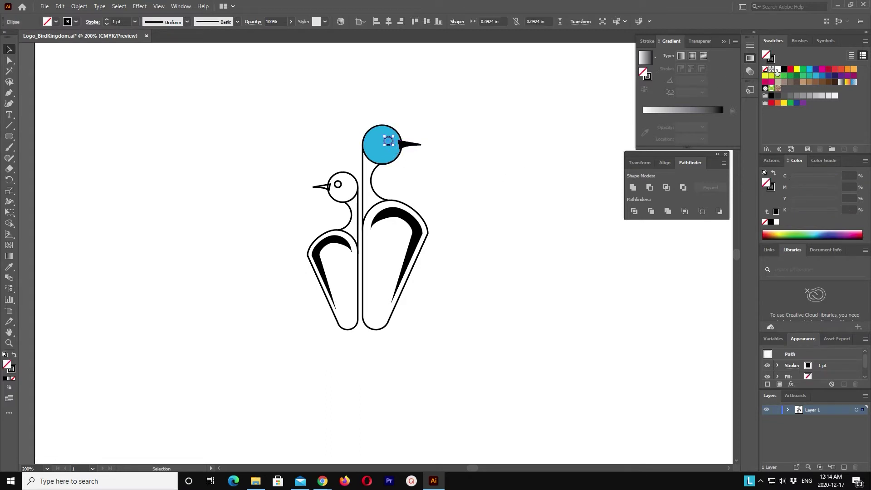
{"action": "left_click", "coordinate": [517, 165]}
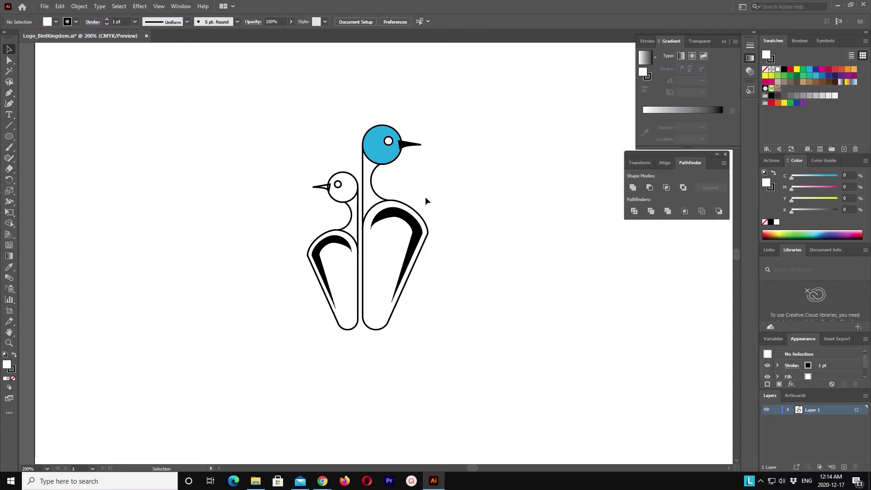
Eyedrop the head's cyan onto the body and fill the wing white
{"action": "left_click", "coordinate": [425, 213]}
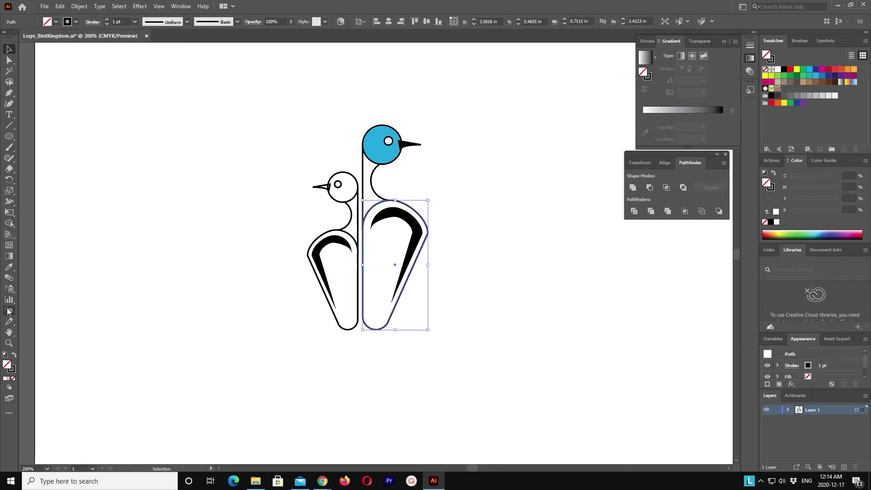
{"action": "left_click", "coordinate": [9, 267]}
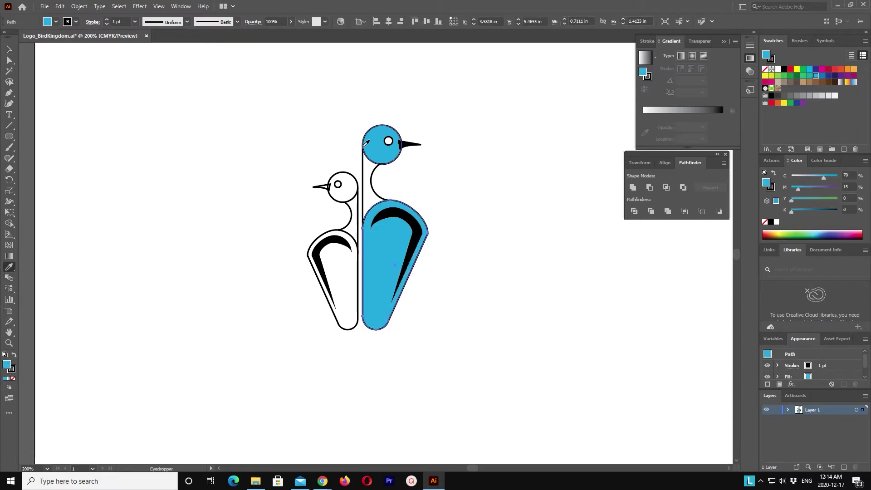
{"action": "left_click", "coordinate": [399, 137]}
{"action": "left_click", "coordinate": [9, 49]}
{"action": "left_click", "coordinate": [103, 111]}
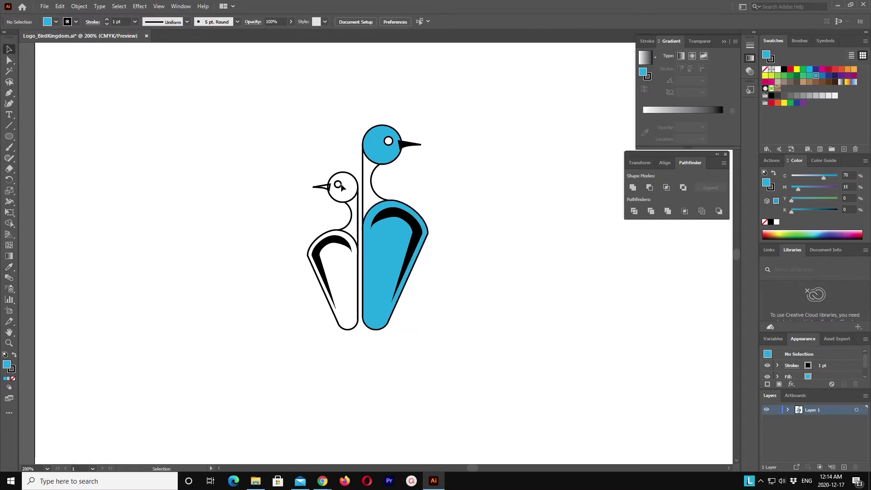
{"action": "left_click", "coordinate": [396, 218]}
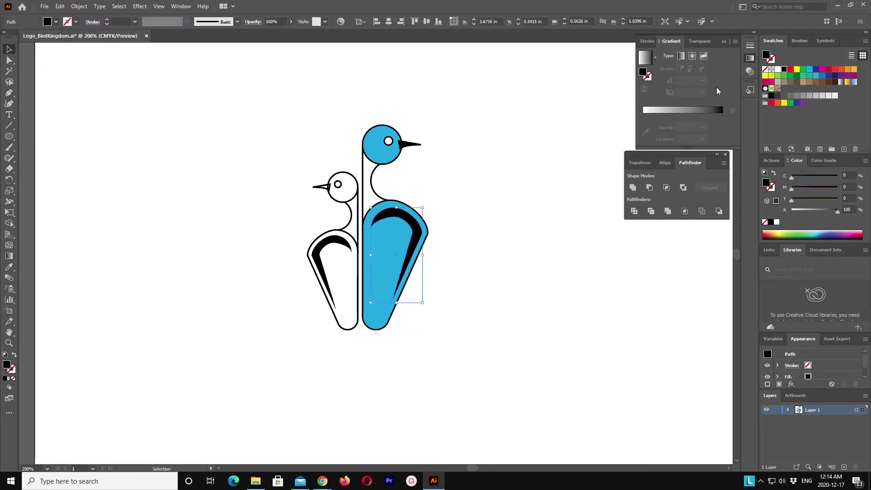
{"action": "left_click", "coordinate": [777, 69]}
{"action": "left_click", "coordinate": [520, 144]}
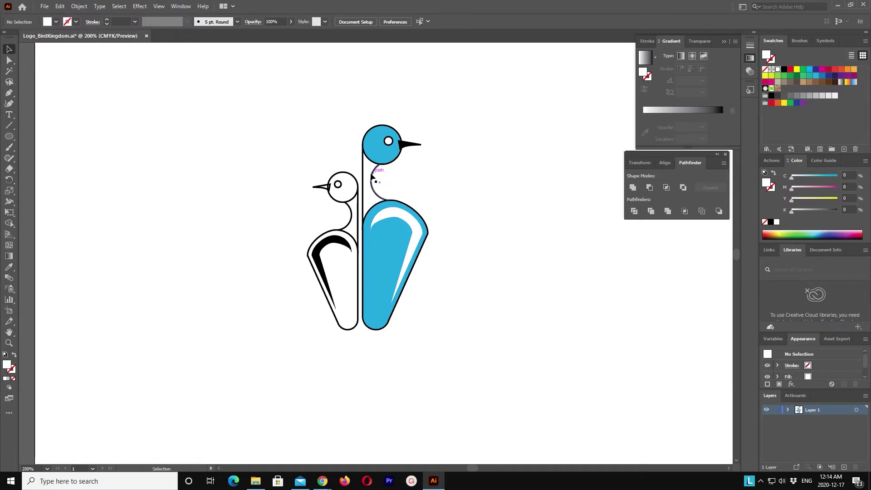
Lengthen the black beak by nudging its tip anchor right and slightly down
{"action": "left_click", "coordinate": [412, 145]}
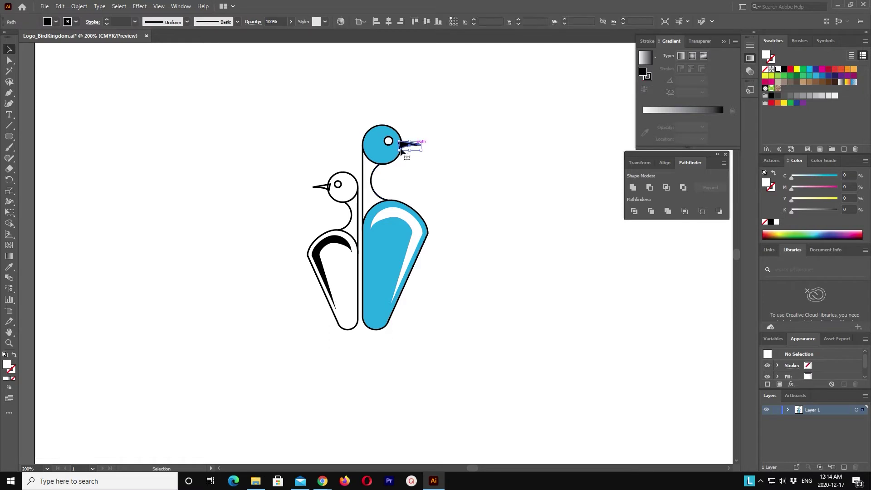
{"action": "left_click", "coordinate": [9, 60]}
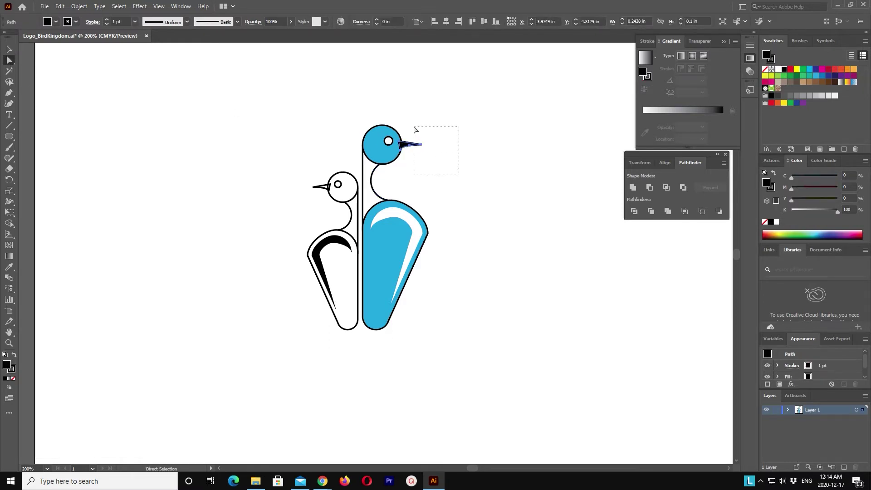
{"action": "left_click_drag", "start_coordinate": [459, 174], "coordinate": [413, 126]}
{"action": "key", "text": "Right"}
{"action": "key", "text": "Right"}
{"action": "key", "text": "Right"}
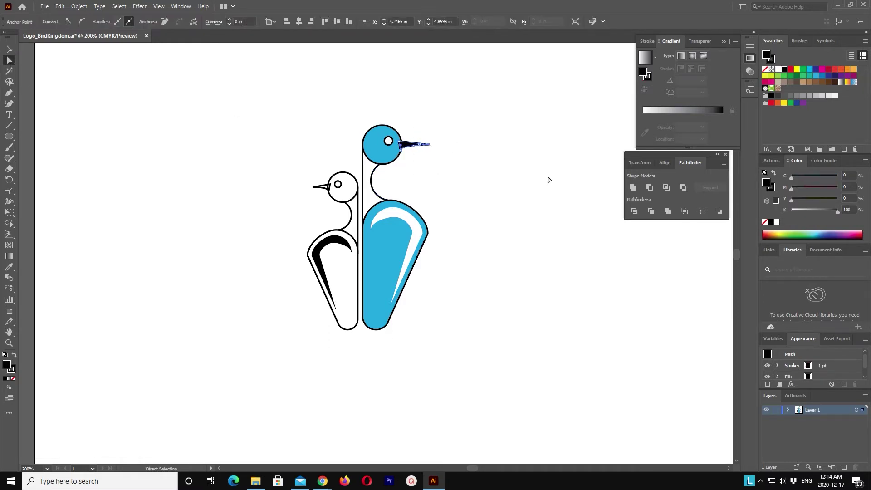
{"action": "key", "text": "Right"}
{"action": "key", "text": "Right"}
{"action": "key", "text": "Right"}
{"action": "key", "text": "Down"}
{"action": "key", "text": "Down"}
{"action": "key", "text": "Left"}
{"action": "left_click", "coordinate": [547, 181]}
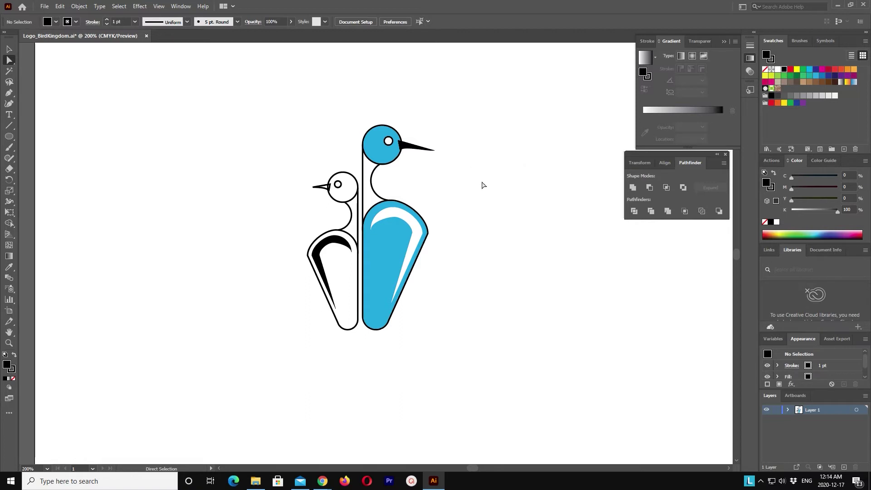
Arrange the beak behind the blue bird's head
{"action": "left_click", "coordinate": [14, 52]}
{"action": "left_click", "coordinate": [415, 146]}
{"action": "left_click", "coordinate": [73, 7]}
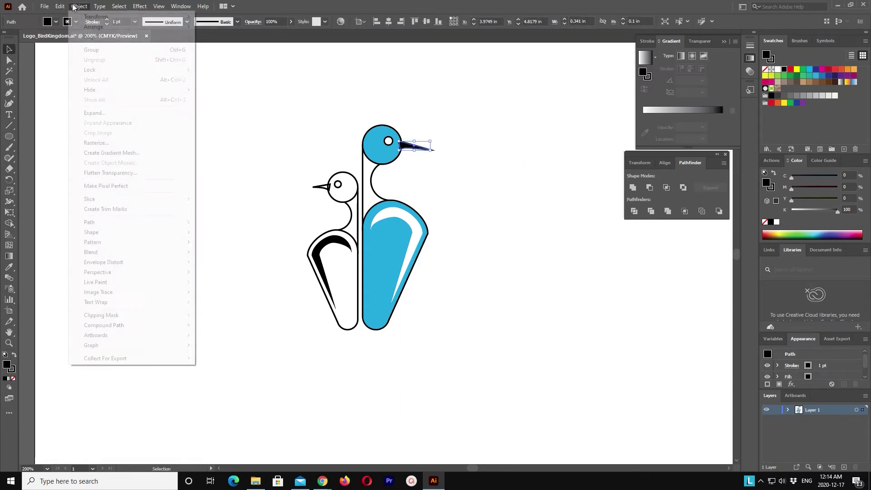
{"action": "mouse_move", "coordinate": [93, 27]}
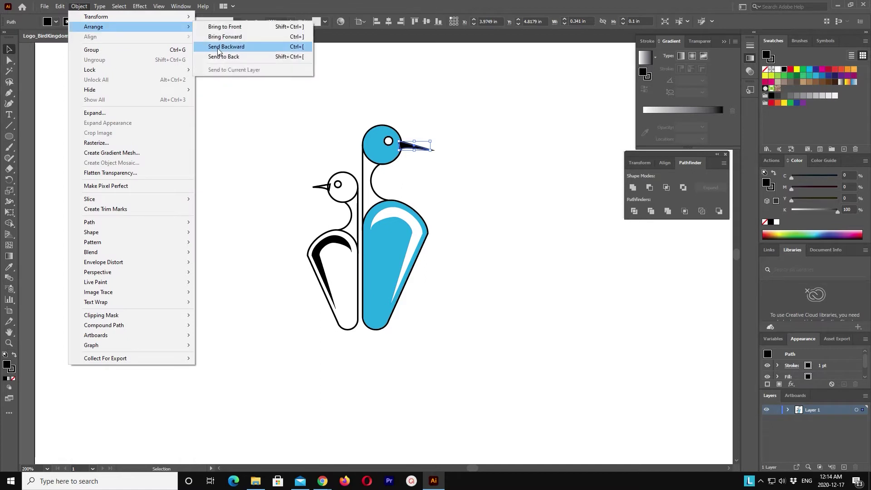
{"action": "left_click", "coordinate": [224, 57]}
{"action": "left_click", "coordinate": [463, 190]}
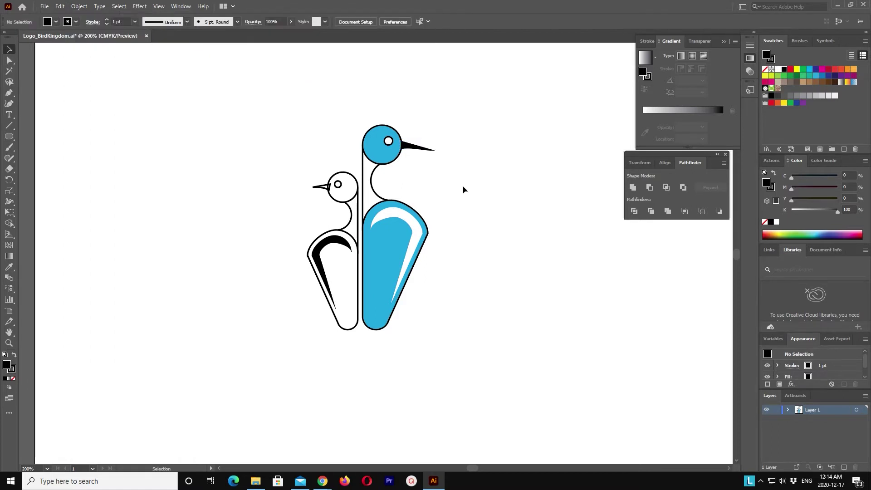
Drag the beak's lower-left anchors down so it joins the round head smoothly
{"action": "left_click", "coordinate": [414, 146]}
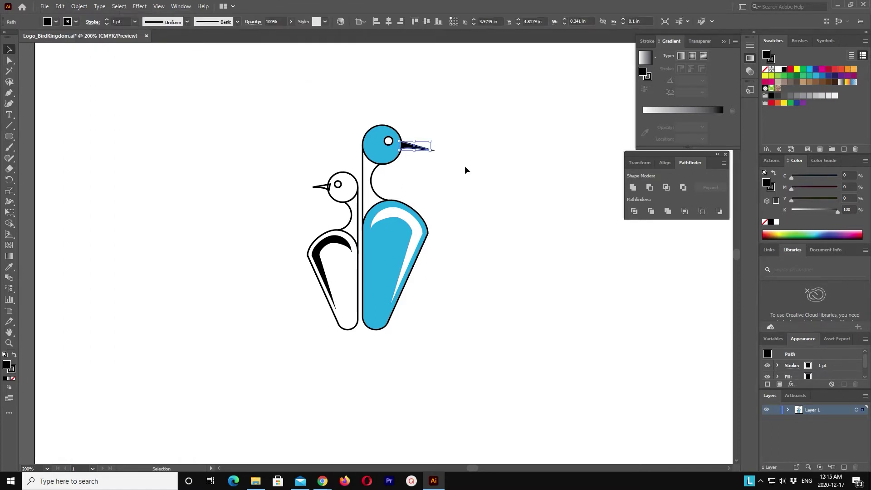
{"action": "key", "text": "a"}
{"action": "key", "text": "ctrl+equal"}
{"action": "key", "text": "ctrl+equal"}
{"action": "key", "text": "ctrl+equal"}
{"action": "key", "text": "v"}
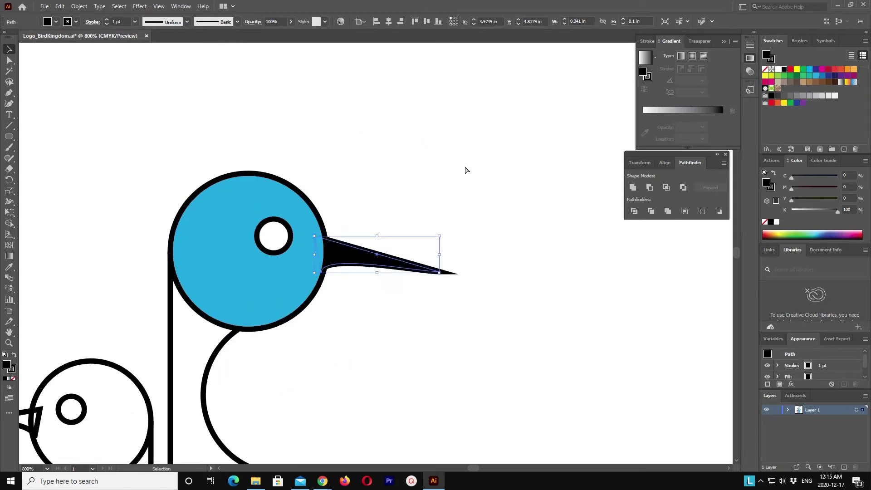
{"action": "left_click", "coordinate": [9, 60]}
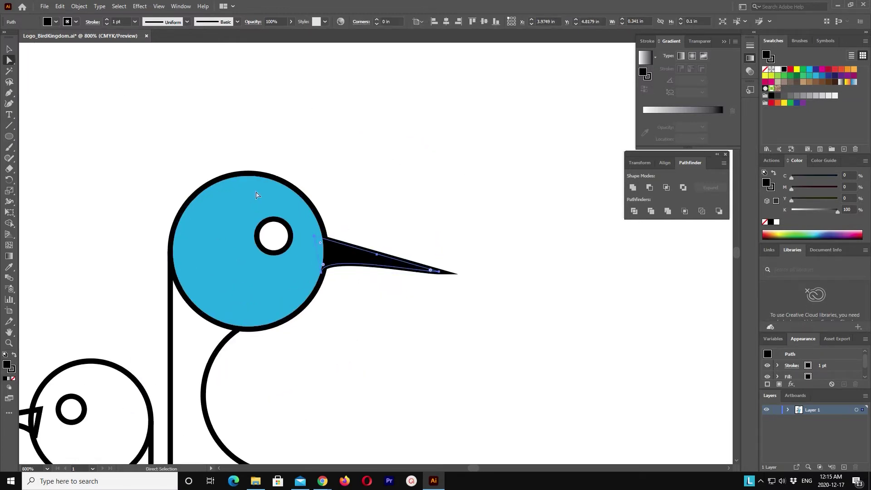
{"action": "left_click_drag", "start_coordinate": [323, 277], "coordinate": [322, 283]}
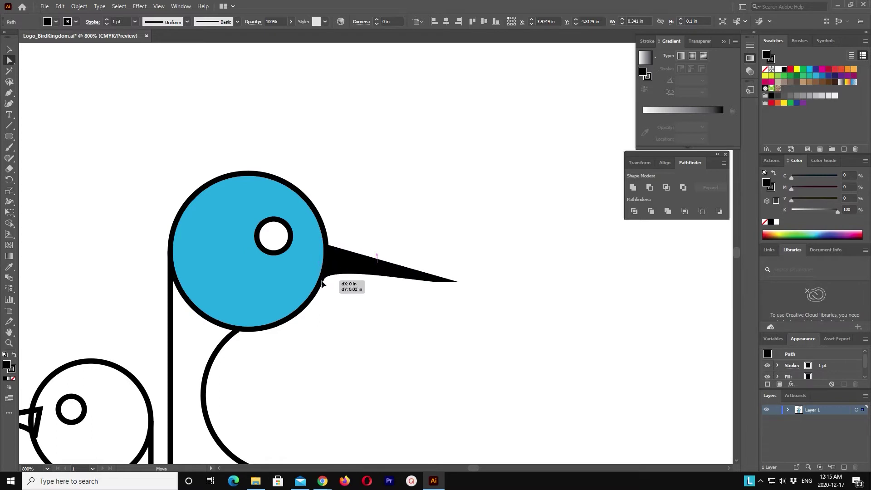
{"action": "left_click", "coordinate": [321, 278]}
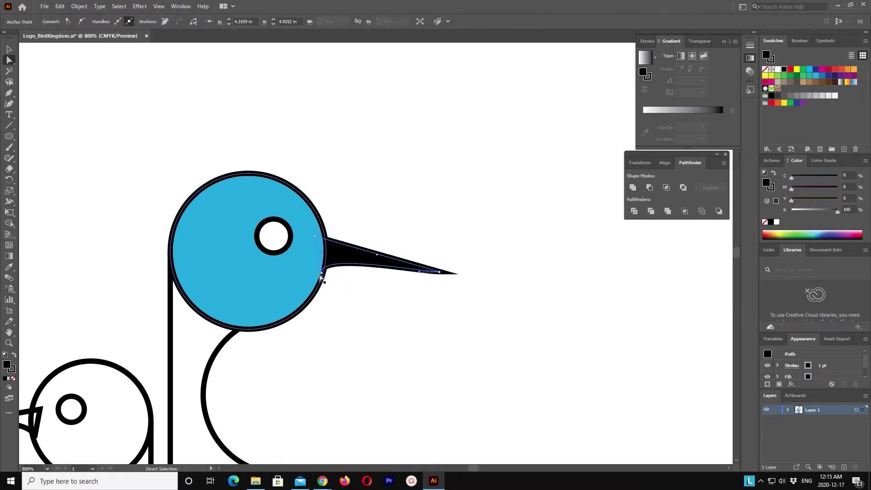
{"action": "left_click_drag", "start_coordinate": [320, 277], "coordinate": [315, 295]}
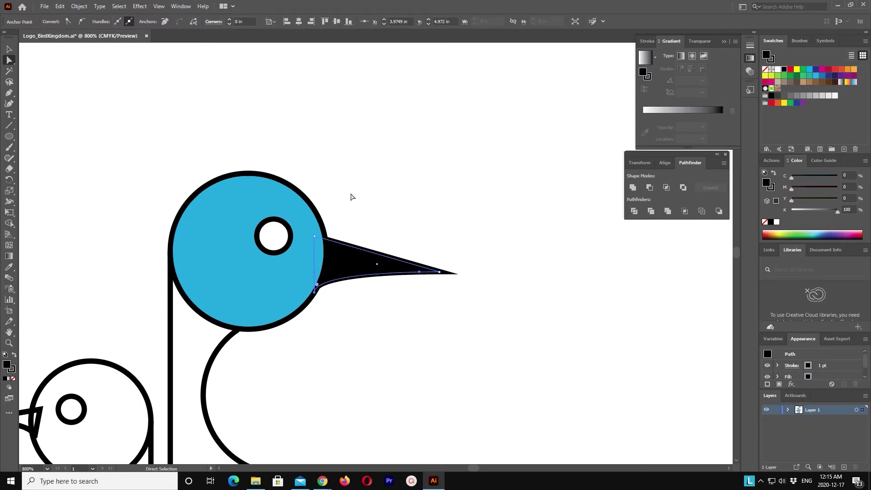
{"action": "left_click", "coordinate": [10, 49]}
{"action": "left_click", "coordinate": [461, 219]}
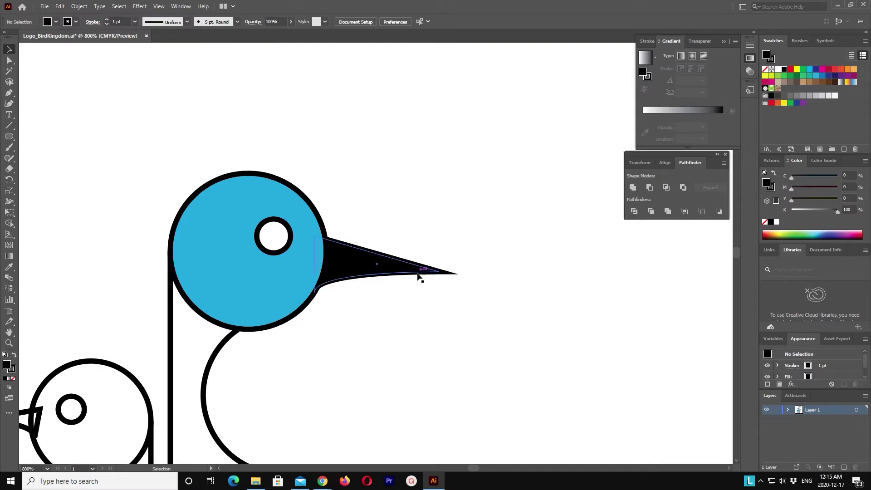
{"action": "left_click", "coordinate": [418, 275]}
{"action": "left_click", "coordinate": [449, 298]}
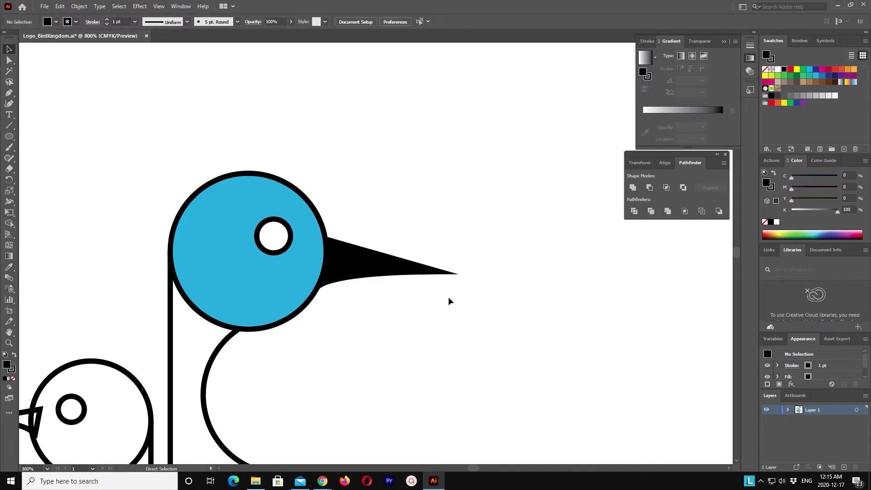
Zoom out and inspect the white highlight on the blue body
{"action": "key", "text": "ctrl+minus"}
{"action": "key", "text": "ctrl+minus"}
{"action": "scroll", "coordinate": [410, 254], "scroll_direction": "down", "scroll_amount": 3}
{"action": "scroll", "coordinate": [411, 252], "scroll_direction": "down", "scroll_amount": 2}
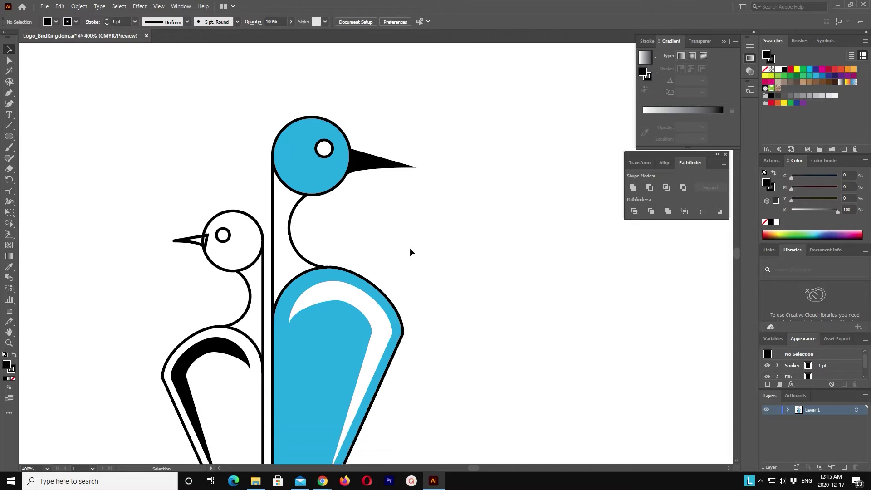
{"action": "scroll", "coordinate": [410, 252], "scroll_direction": "down", "scroll_amount": 2}
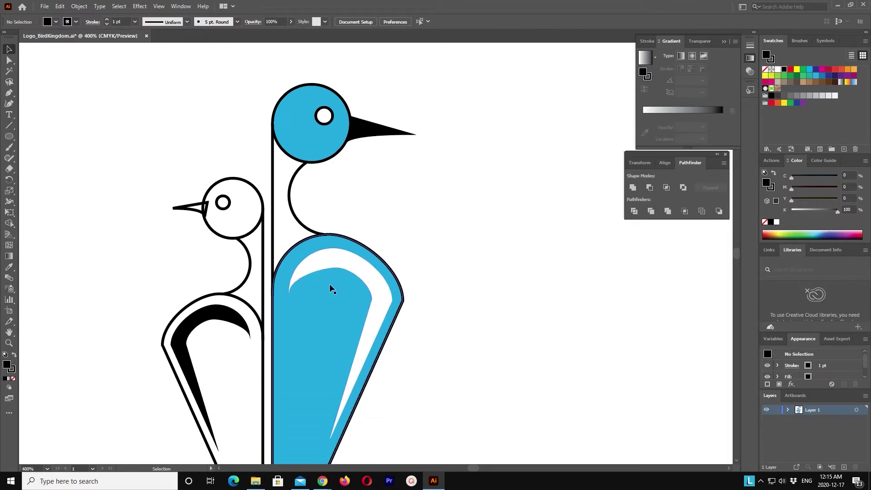
{"action": "left_click", "coordinate": [370, 286]}
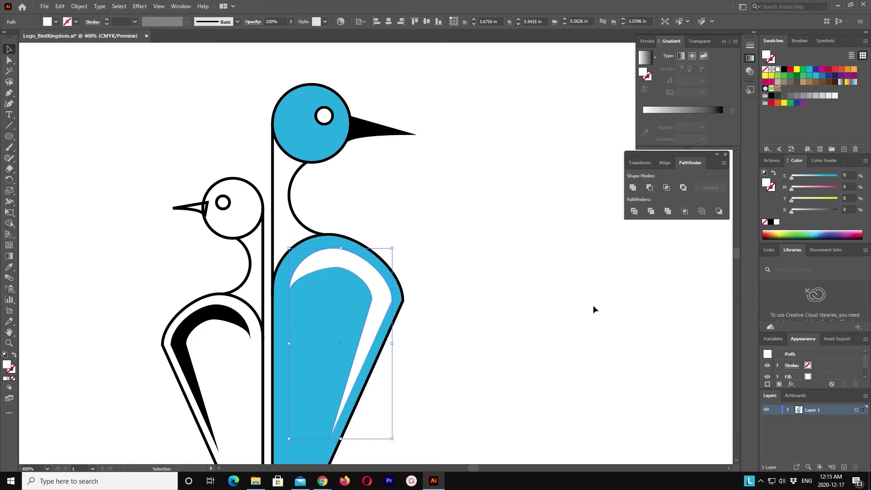
{"action": "scroll", "coordinate": [577, 272], "scroll_direction": "down", "scroll_amount": 2}
{"action": "scroll", "coordinate": [577, 272], "scroll_direction": "down", "scroll_amount": 1}
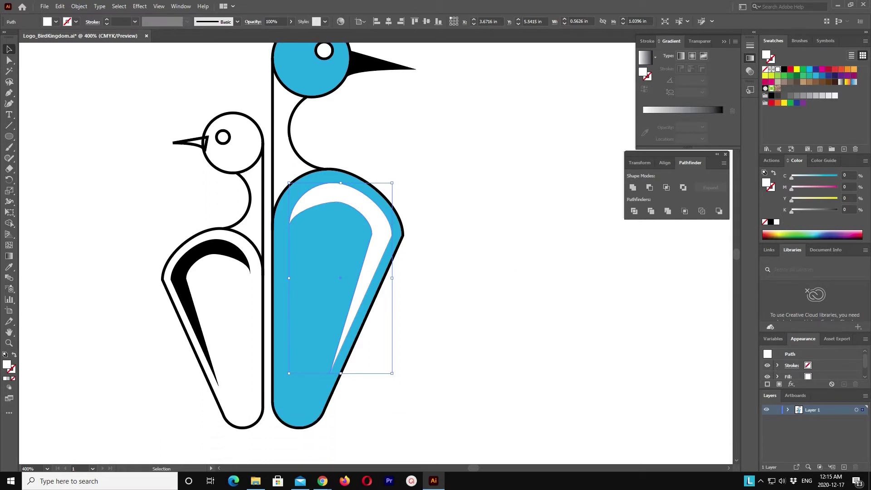
{"action": "left_click", "coordinate": [488, 264]}
{"action": "scroll", "coordinate": [488, 264], "scroll_direction": "up", "scroll_amount": 2}
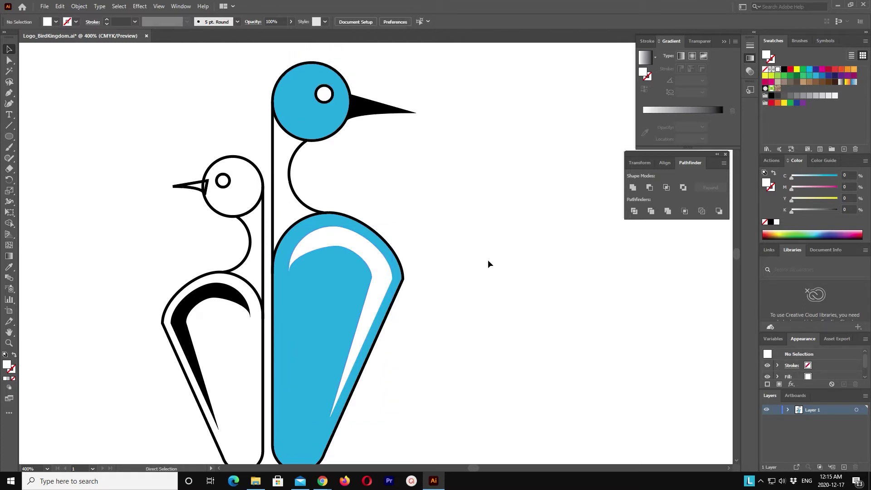
{"action": "key", "text": "ctrl+minus"}
{"action": "key", "text": "ctrl+minus"}
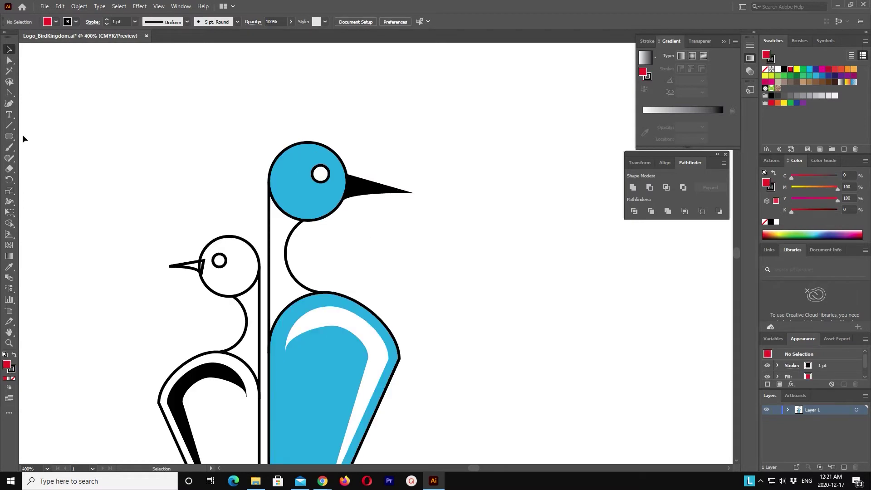
Draw a tall, narrow rectangle right of the blue head with no fill
{"action": "left_click", "coordinate": [12, 137]}
{"action": "left_click", "coordinate": [45, 137]}
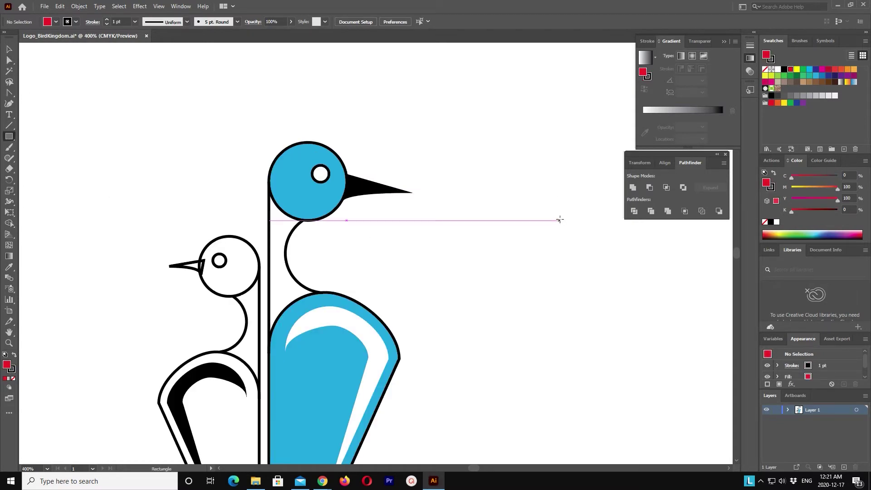
{"action": "left_click_drag", "start_coordinate": [516, 177], "coordinate": [540, 235]}
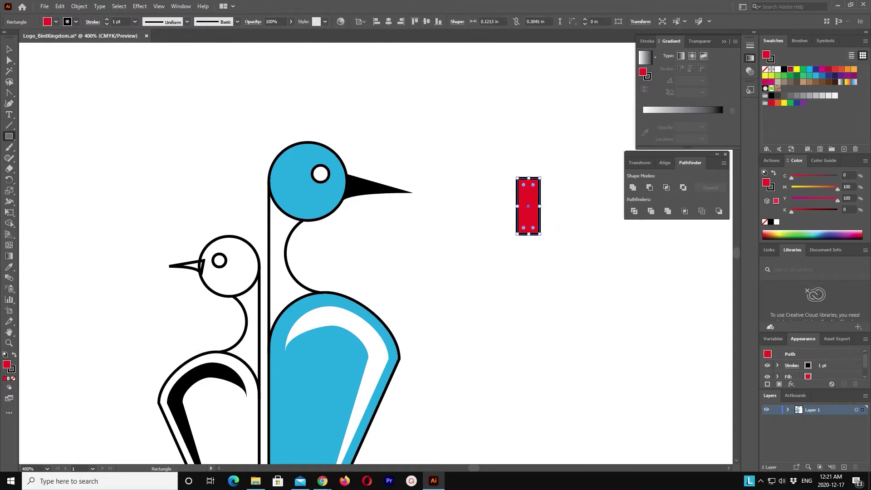
{"action": "left_click", "coordinate": [14, 379]}
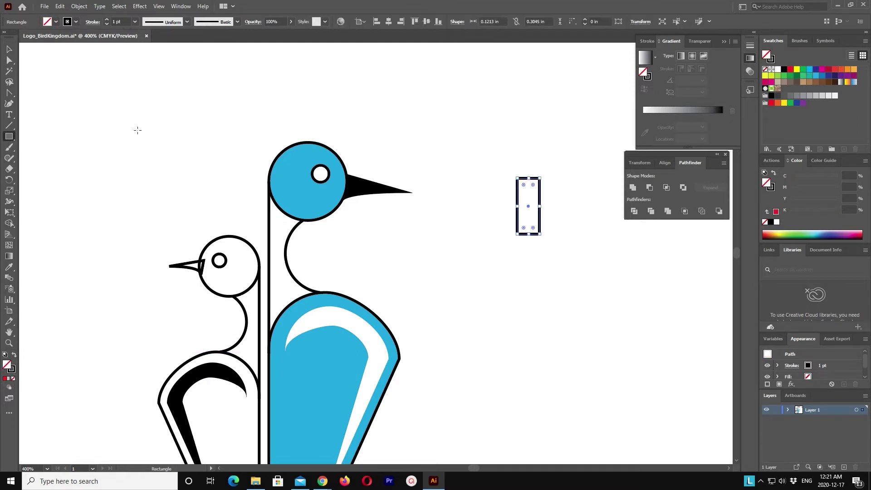
Turn the rectangle into a triangle by removing its top-left corner and centring the tip
{"action": "left_click", "coordinate": [8, 59]}
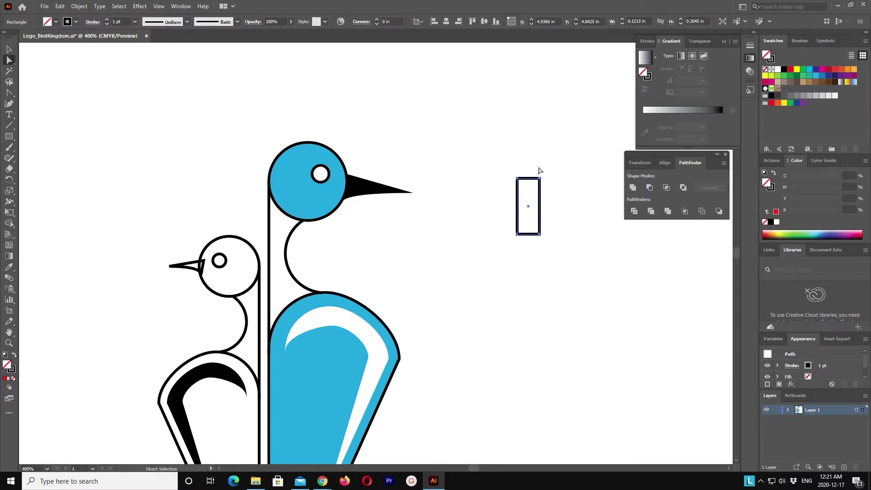
{"action": "left_click_drag", "start_coordinate": [547, 186], "coordinate": [546, 189]}
{"action": "key", "text": "Delete"}
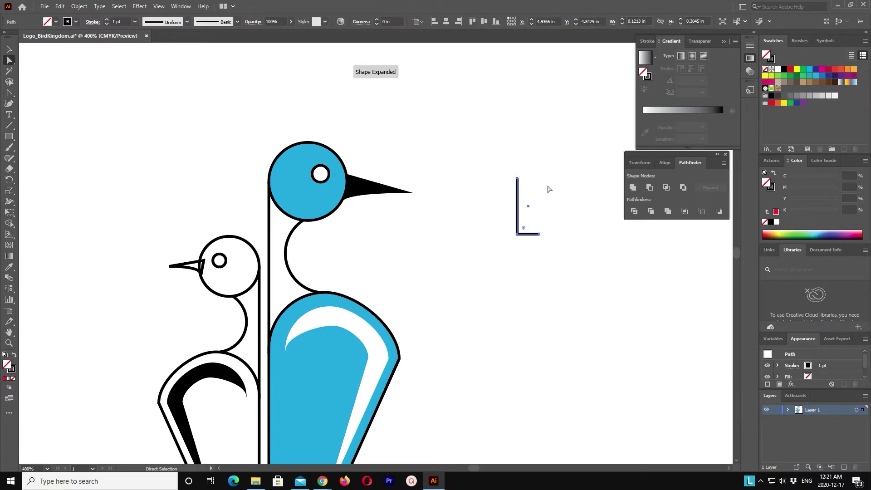
{"action": "key", "text": "v"}
{"action": "key", "text": "ctrl+z"}
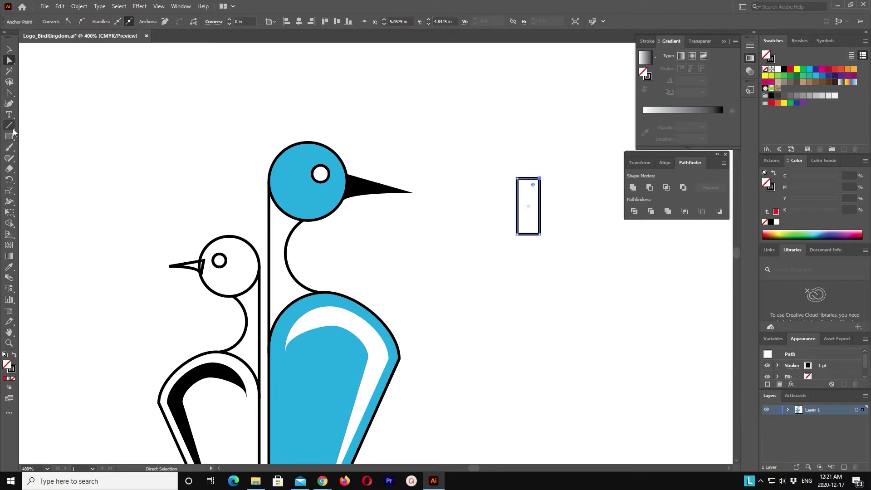
{"action": "left_click_drag", "start_coordinate": [10, 93], "coordinate": [38, 114]}
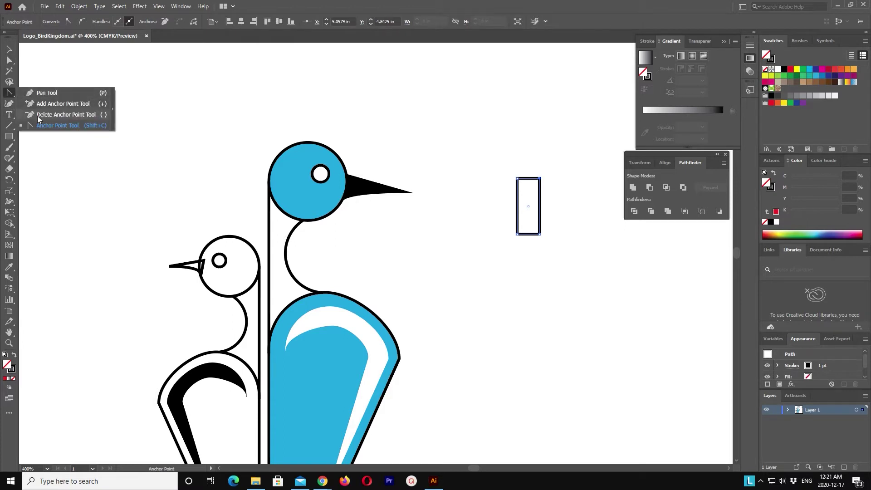
{"action": "left_click", "coordinate": [517, 178]}
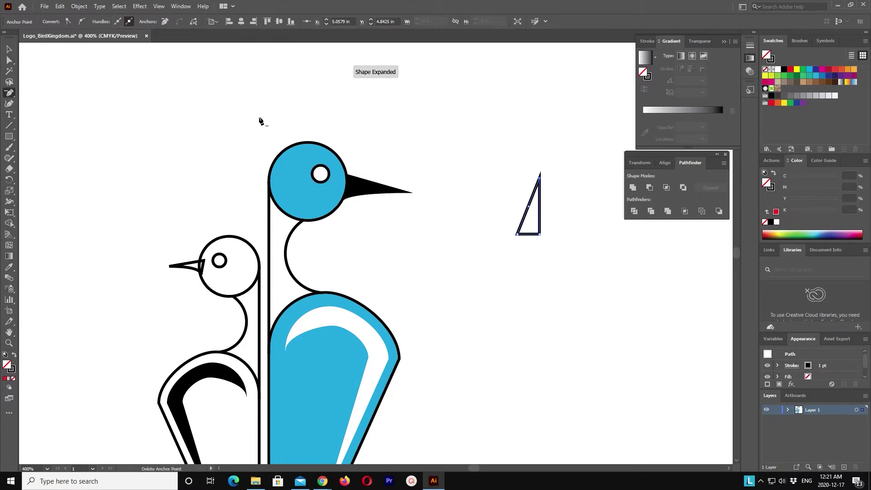
{"action": "left_click", "coordinate": [9, 60]}
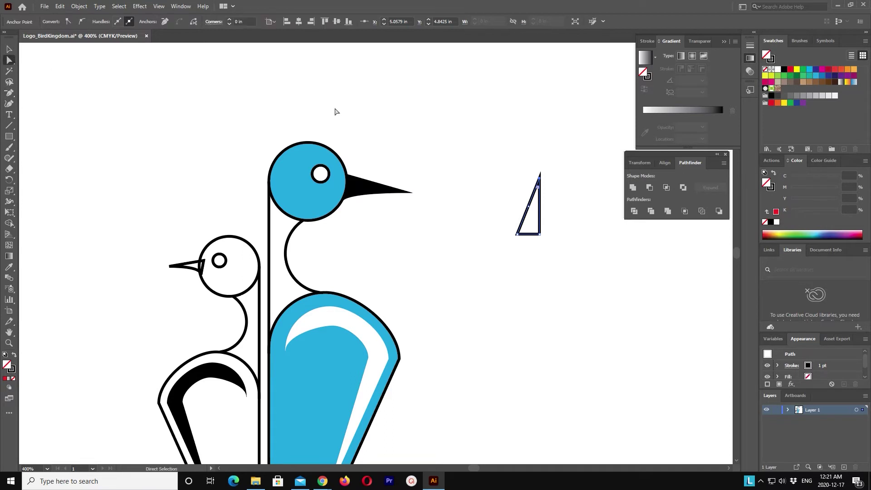
{"action": "key", "text": "Left"}
{"action": "key", "text": "Left"}
{"action": "key", "text": "Left"}
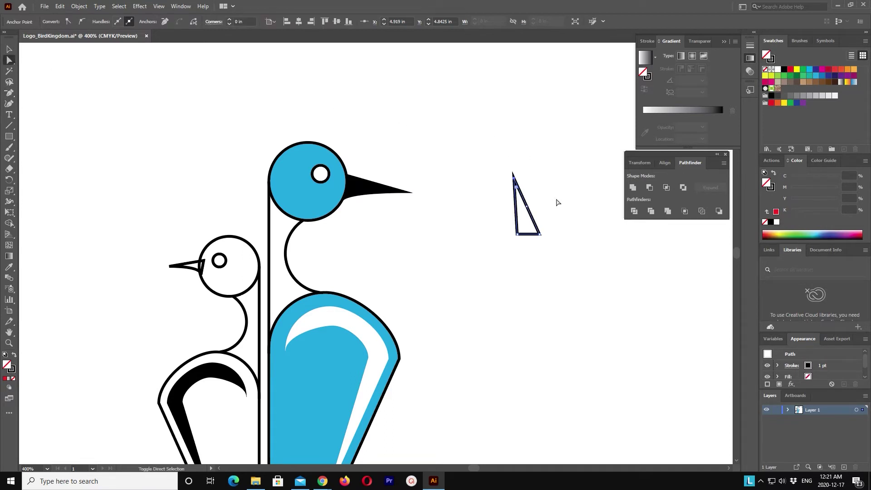
{"action": "key", "text": "Right"}
{"action": "key", "text": "Right"}
{"action": "key", "text": "Right"}
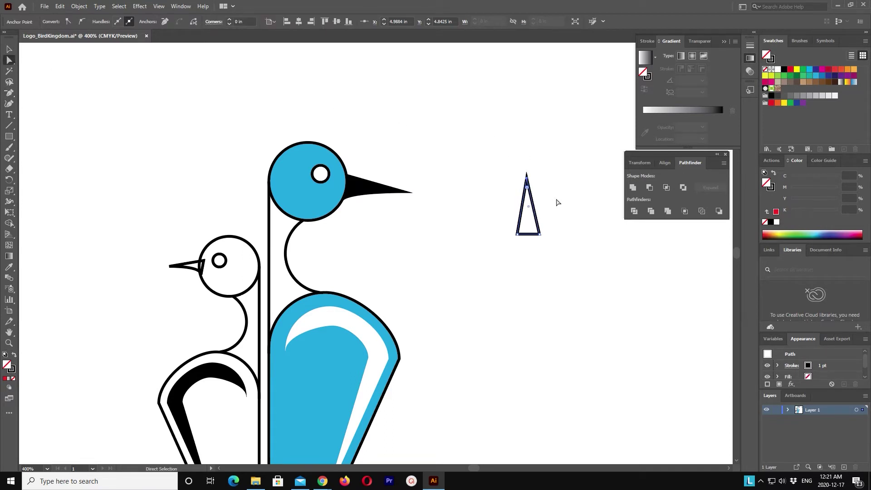
Copy the triangle and paste a duplicate in front of it
{"action": "left_click", "coordinate": [9, 49]}
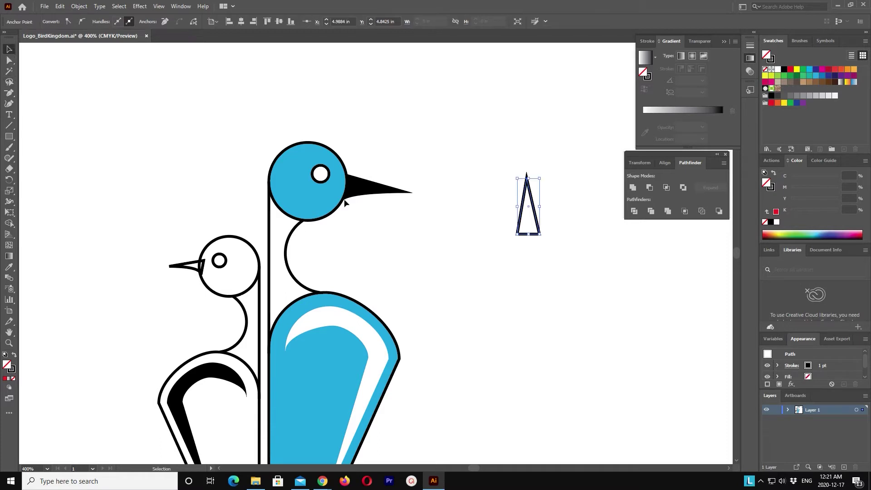
{"action": "left_click", "coordinate": [59, 6]}
{"action": "left_click", "coordinate": [74, 68]}
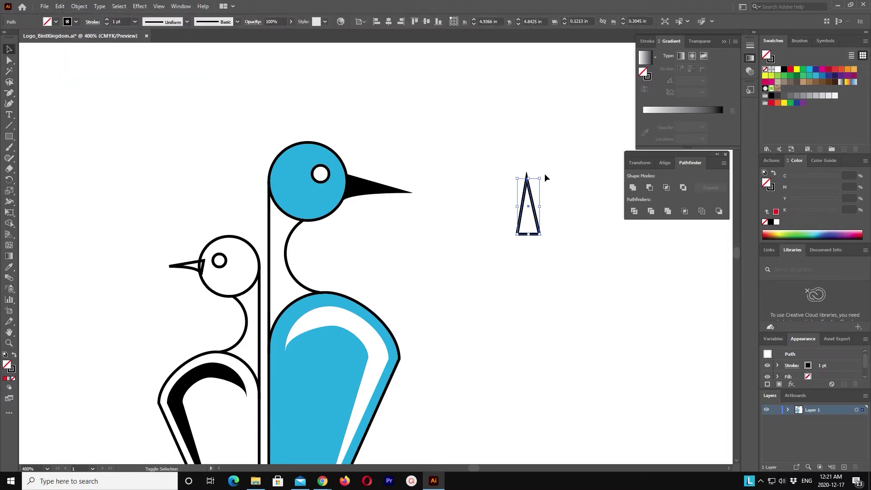
Rotate the triangle copy to a slant and place it beside the upright spike
{"action": "left_click_drag", "start_coordinate": [544, 173], "coordinate": [525, 166]}
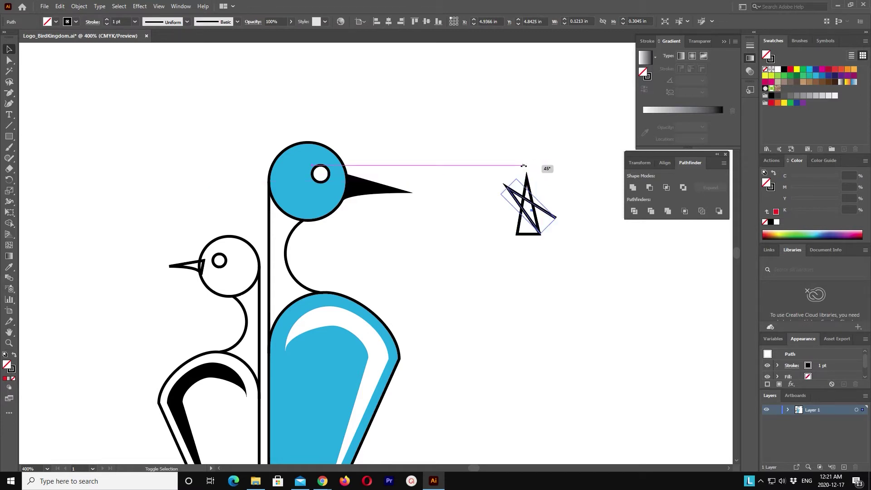
{"action": "left_click_drag", "start_coordinate": [523, 166], "coordinate": [531, 171]}
{"action": "left_click", "coordinate": [567, 240]}
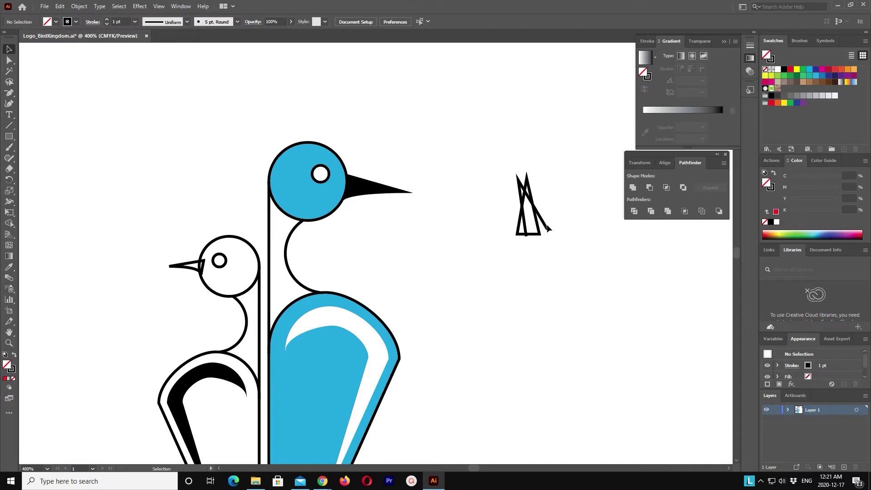
{"action": "left_click", "coordinate": [548, 230]}
{"action": "left_click", "coordinate": [549, 228]}
{"action": "left_click_drag", "start_coordinate": [549, 231], "coordinate": [531, 235]}
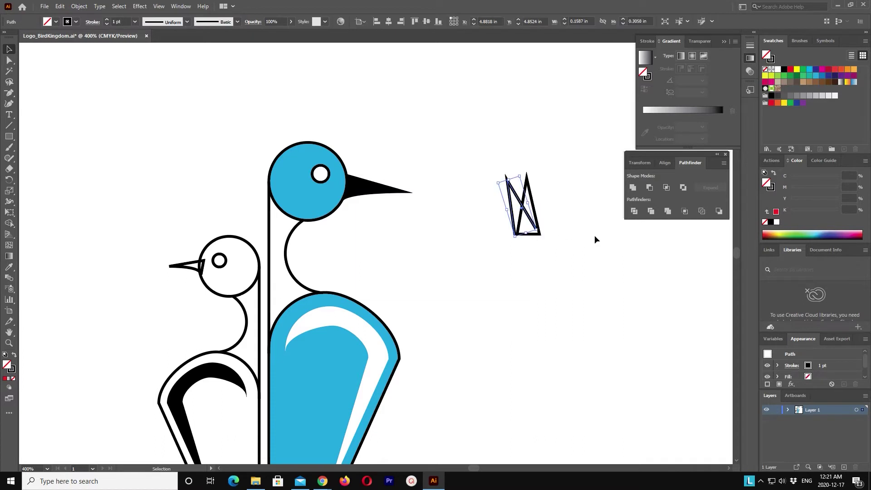
{"action": "left_click", "coordinate": [572, 221]}
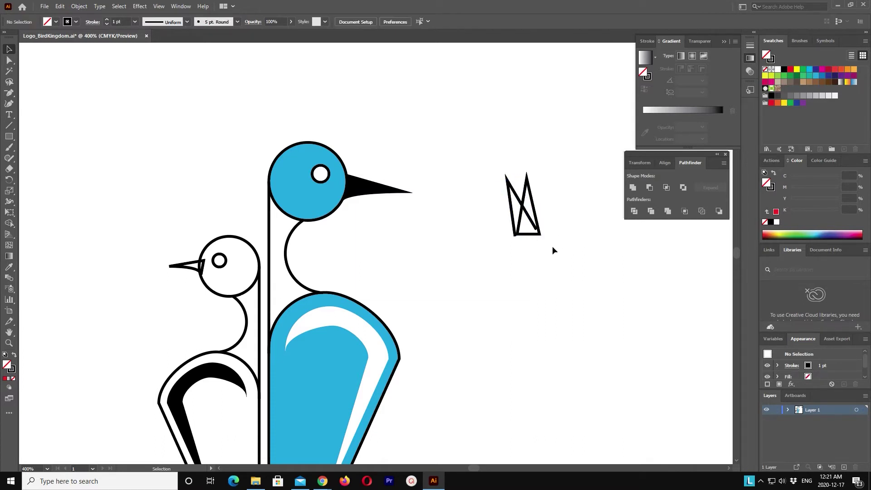
Bring the slanted triangle to the front and reflect it across the vertical axis
{"action": "left_click", "coordinate": [527, 214]}
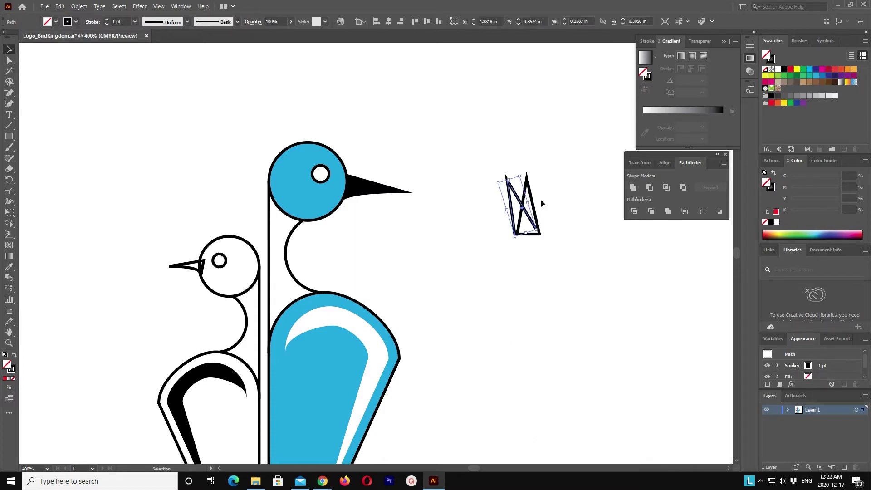
{"action": "left_click", "coordinate": [86, 7]}
{"action": "mouse_move", "coordinate": [94, 27]}
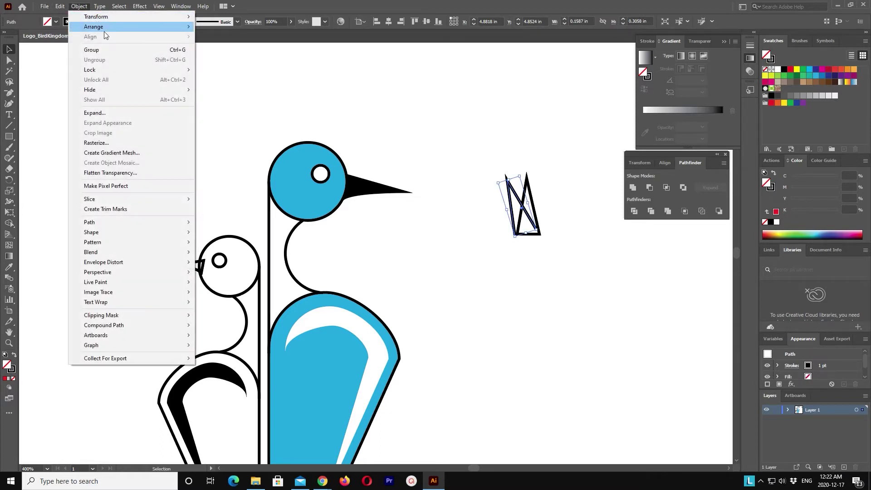
{"action": "left_click", "coordinate": [226, 26]}
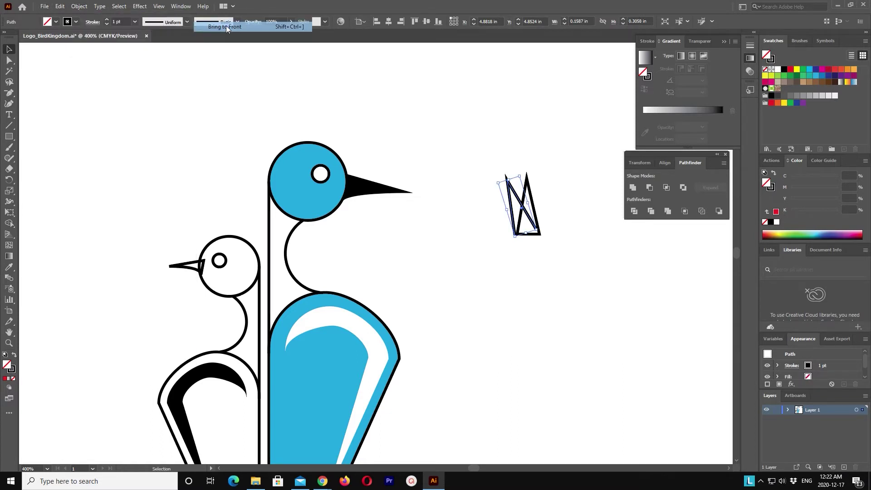
{"action": "left_click", "coordinate": [83, 8]}
{"action": "left_click", "coordinate": [216, 50]}
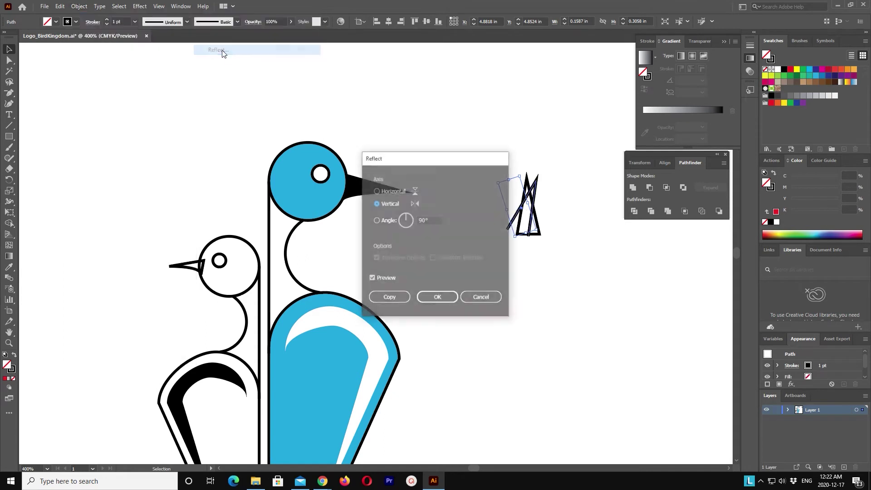
{"action": "left_click", "coordinate": [438, 298]}
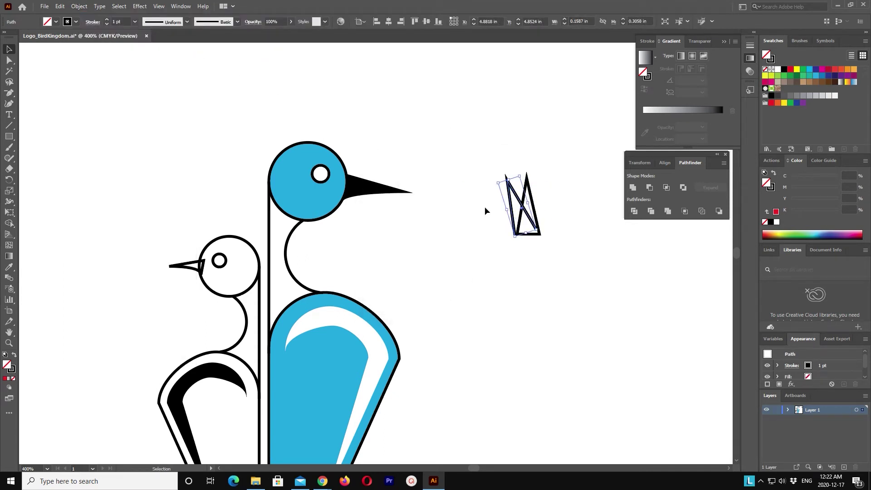
Paste a mirrored copy behind, shift it into a crown shape, and unite the pieces
{"action": "key", "text": "a"}
{"action": "left_click_drag", "start_coordinate": [507, 190], "coordinate": [505, 192]}
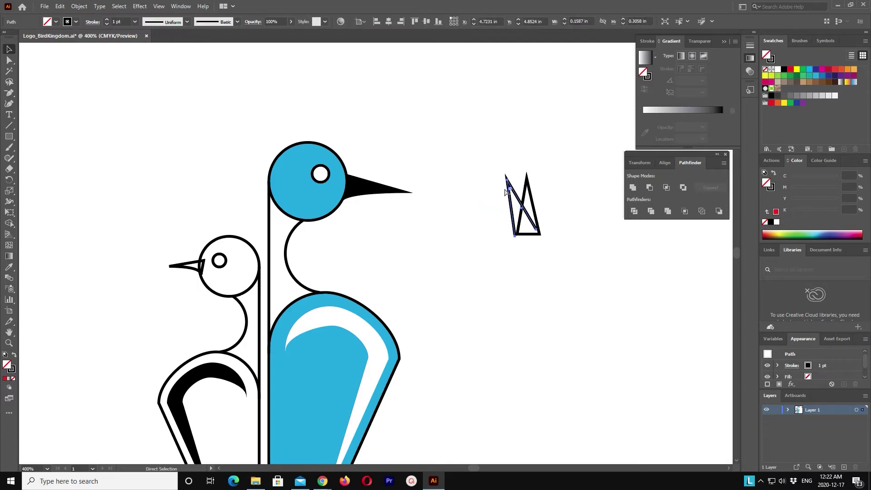
{"action": "key", "text": "v"}
{"action": "key", "text": "a"}
{"action": "left_click", "coordinate": [46, 4]}
{"action": "mouse_move", "coordinate": [60, 7]}
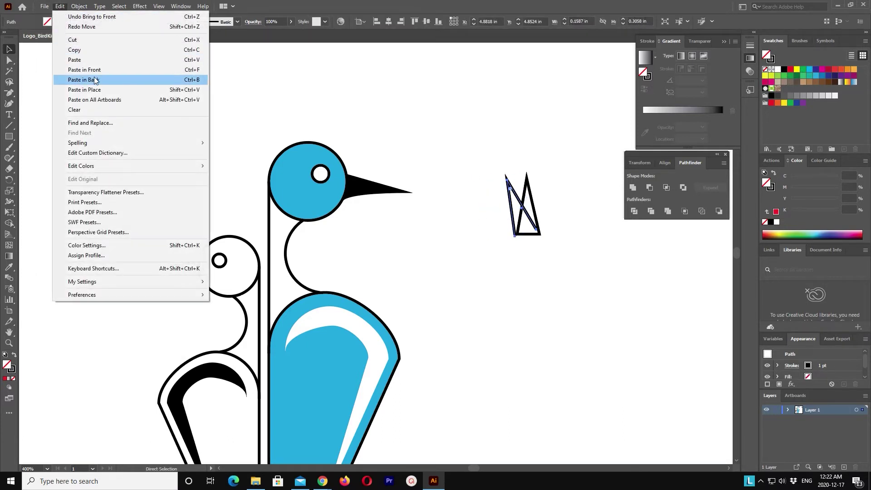
{"action": "left_click", "coordinate": [95, 81]}
{"action": "left_click", "coordinate": [81, 7]}
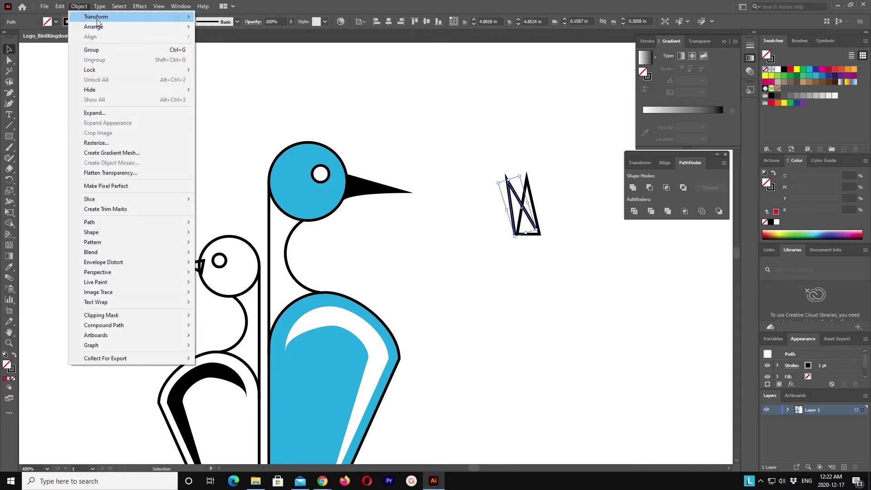
{"action": "mouse_move", "coordinate": [95, 17]}
{"action": "left_click", "coordinate": [216, 50]}
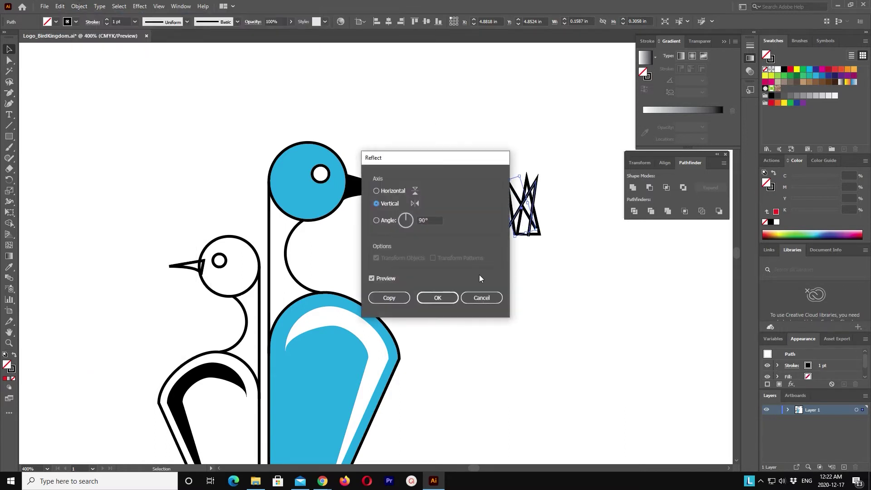
{"action": "left_click", "coordinate": [437, 298]}
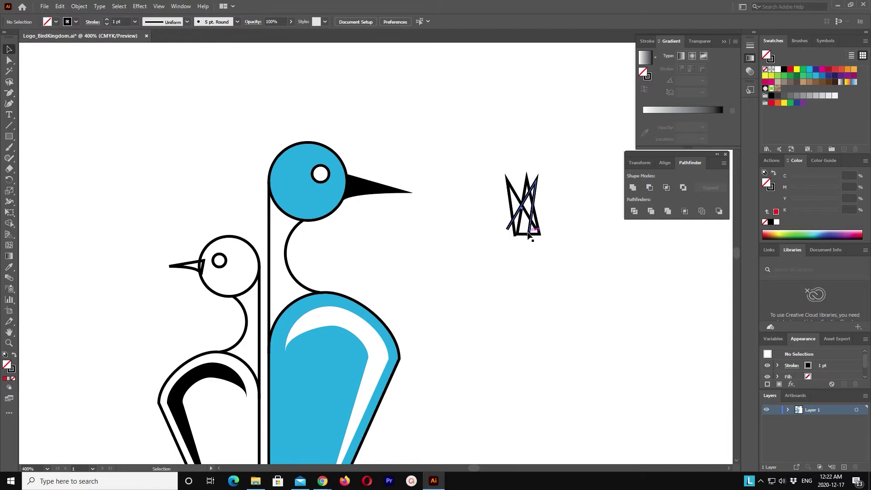
{"action": "mouse_move", "coordinate": [531, 236]}
{"action": "left_mouse_down"}
{"action": "mouse_move", "coordinate": [540, 234]}
{"action": "mouse_move", "coordinate": [522, 213]}
{"action": "left_mouse_up"}
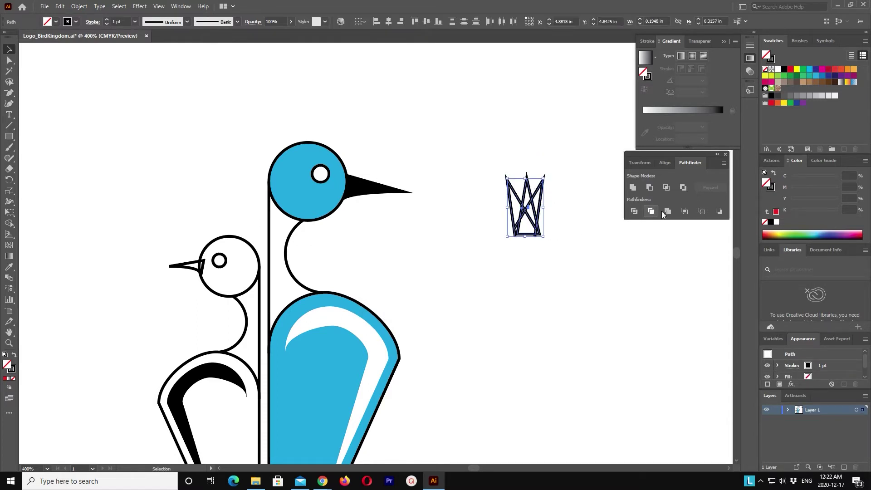
{"action": "left_click", "coordinate": [633, 187]}
Widen the crown by nudging its right-side anchor points to the right
{"action": "left_click", "coordinate": [565, 249]}
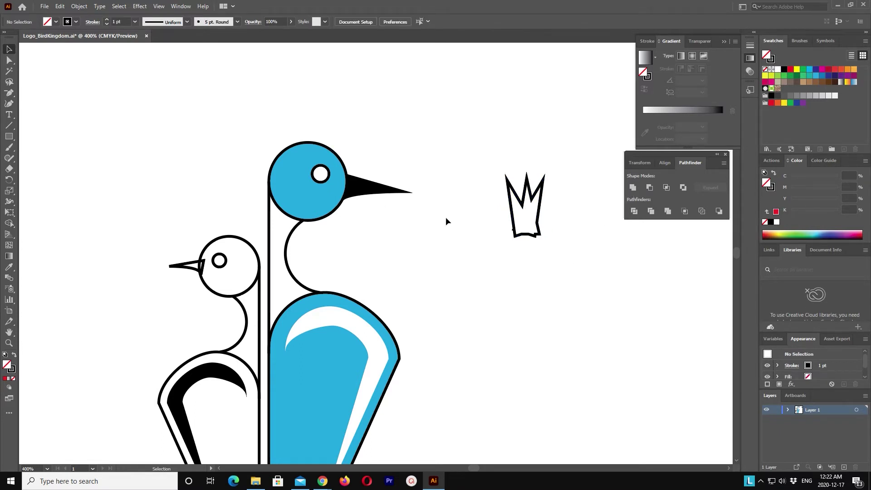
{"action": "left_click", "coordinate": [8, 61]}
{"action": "left_click_drag", "start_coordinate": [557, 285], "coordinate": [499, 230]}
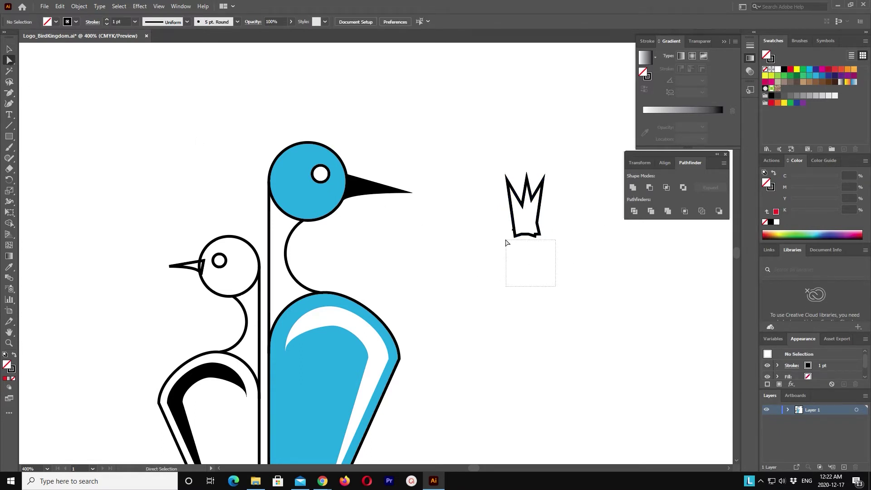
{"action": "left_click_drag", "start_coordinate": [573, 264], "coordinate": [521, 154]}
{"action": "key", "text": "Right"}
{"action": "key", "text": "Right"}
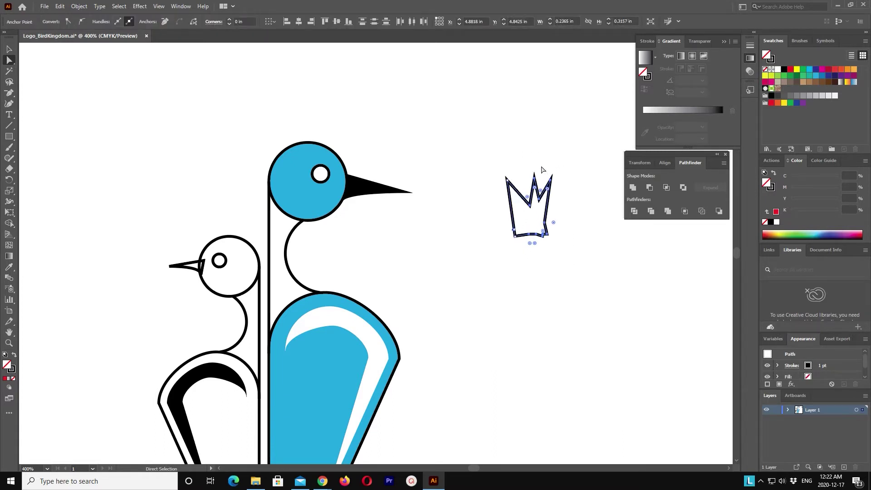
{"action": "left_click_drag", "start_coordinate": [573, 267], "coordinate": [544, 158]}
{"action": "key", "text": "Right"}
{"action": "key", "text": "Right"}
{"action": "key", "text": "Right"}
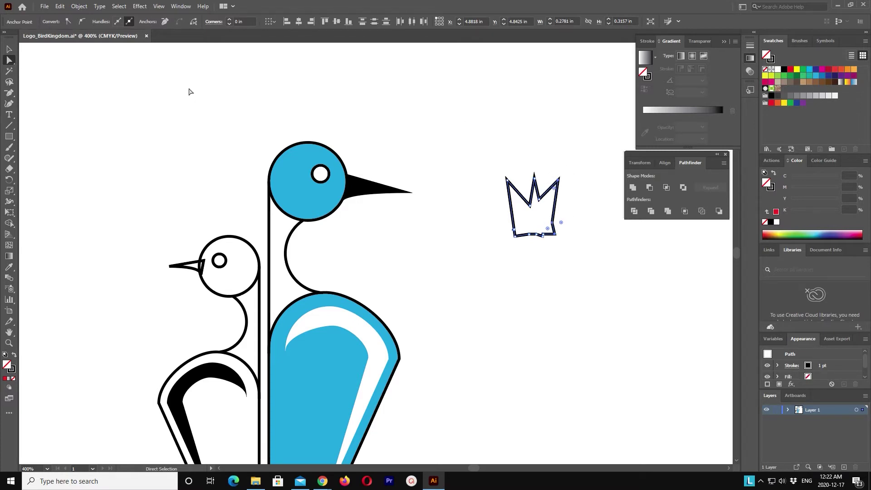
Fill the crown red, move it onto the blue bird's head, and send it to back
{"action": "left_click", "coordinate": [14, 52]}
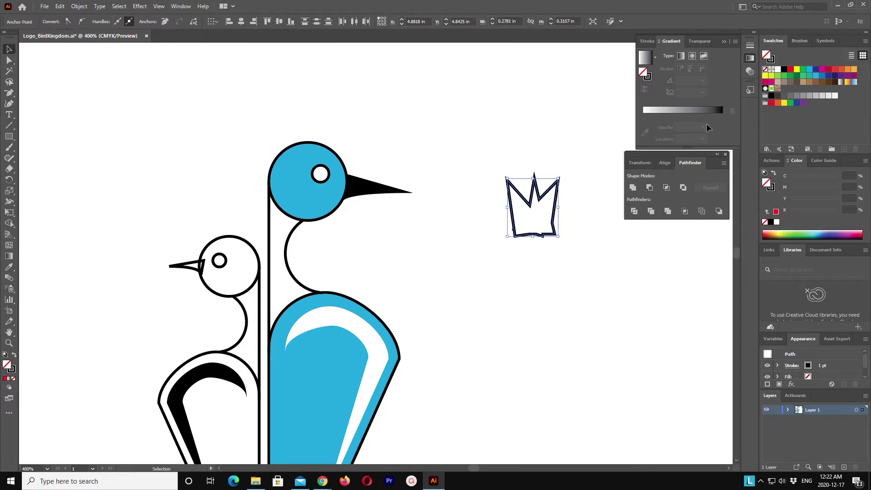
{"action": "left_click", "coordinate": [790, 70]}
{"action": "left_click", "coordinate": [630, 268]}
{"action": "mouse_move", "coordinate": [528, 227]}
{"action": "left_mouse_down"}
{"action": "mouse_move", "coordinate": [420, 207]}
{"action": "mouse_move", "coordinate": [336, 162]}
{"action": "left_mouse_up"}
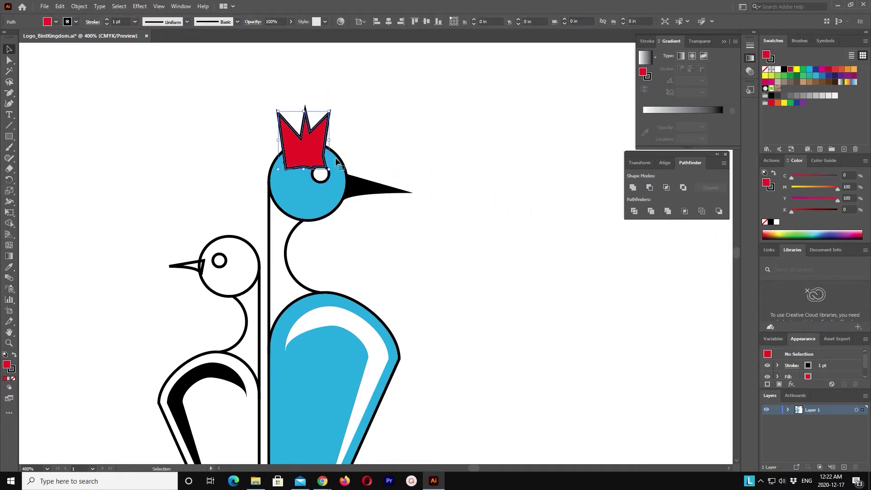
{"action": "left_click", "coordinate": [79, 6]}
{"action": "mouse_move", "coordinate": [130, 26]}
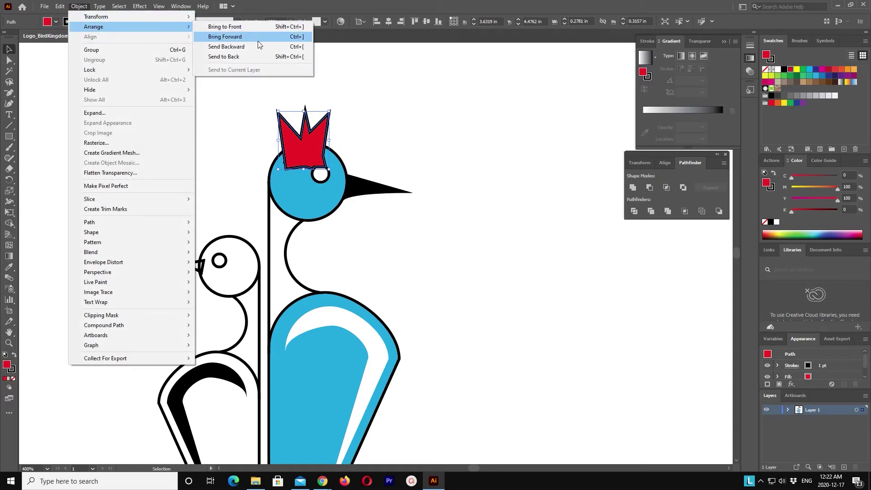
{"action": "left_click", "coordinate": [263, 57]}
{"action": "left_click", "coordinate": [469, 145]}
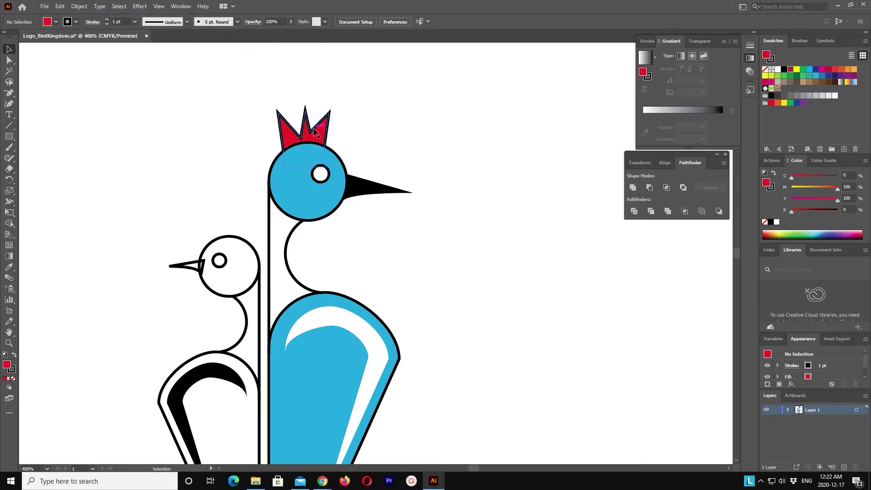
{"action": "left_click", "coordinate": [284, 127]}
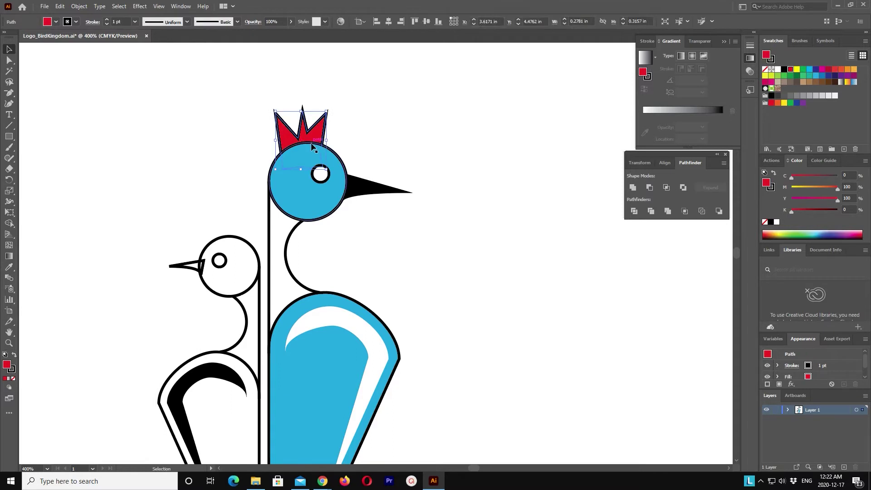
Fine-tune the crest's width and one spike point, then zoom out to the whole logo
{"action": "left_click_drag", "start_coordinate": [330, 140], "coordinate": [332, 140]}
{"action": "left_click", "coordinate": [388, 134]}
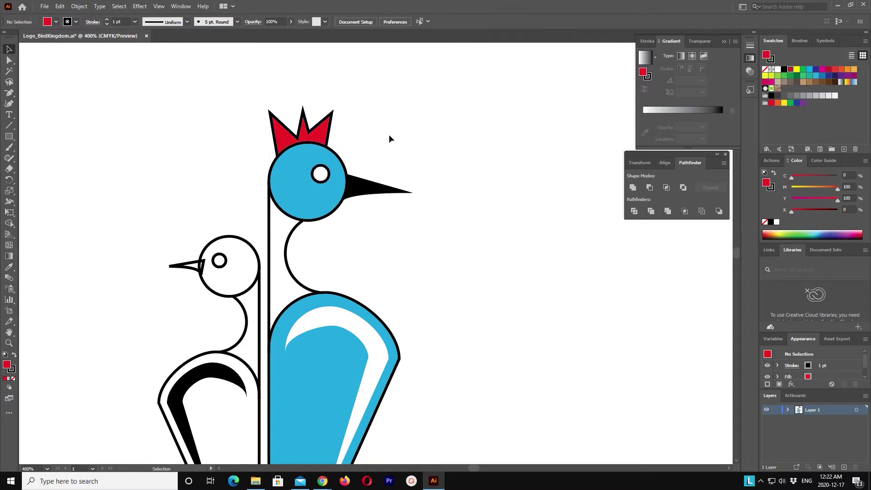
{"action": "left_click", "coordinate": [9, 60]}
{"action": "left_click", "coordinate": [299, 136]}
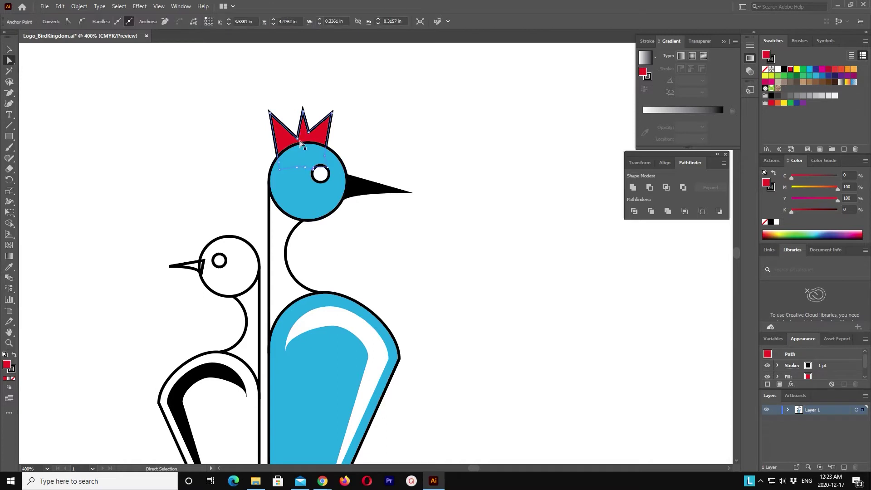
{"action": "left_click_drag", "start_coordinate": [297, 138], "coordinate": [295, 135]}
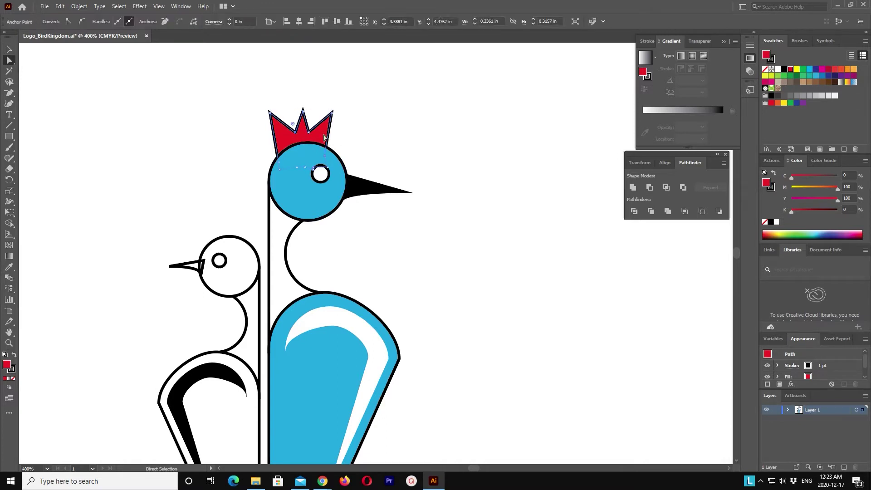
{"action": "left_click", "coordinate": [367, 136]}
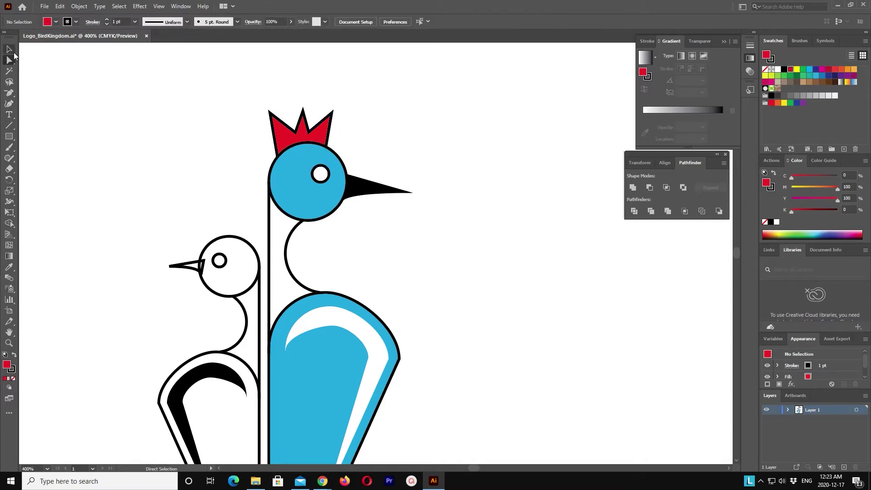
{"action": "left_click", "coordinate": [9, 48]}
{"action": "key", "text": "ctrl+minus"}
{"action": "key", "text": "ctrl+minus"}
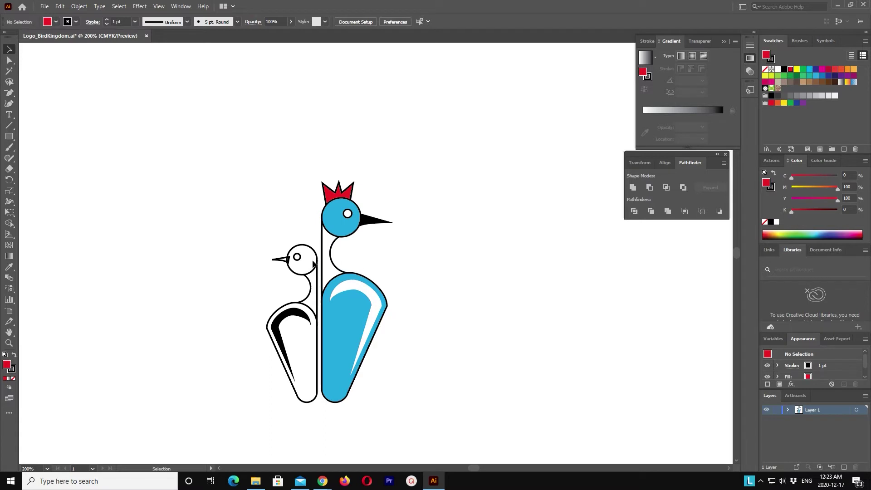
Delete the small white bird and its leftover vertical line fragments
{"action": "left_click", "coordinate": [321, 261]}
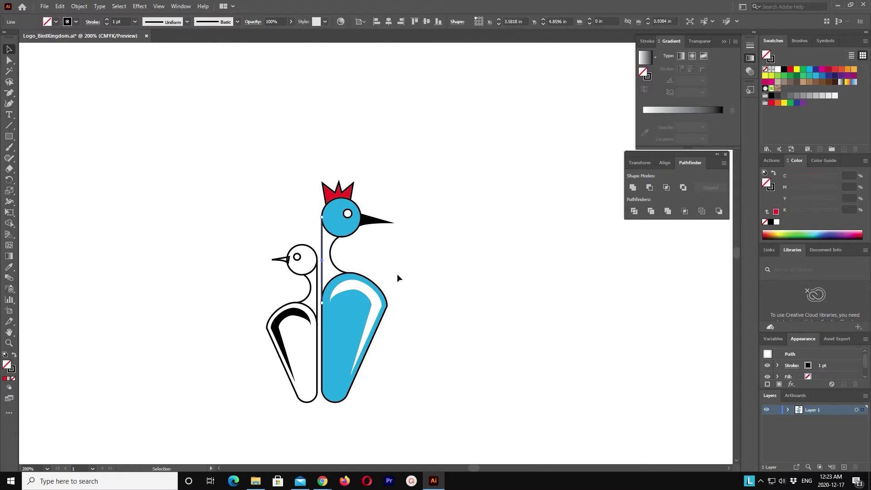
{"action": "left_click_drag", "start_coordinate": [270, 231], "coordinate": [319, 401]}
{"action": "key", "text": "Delete"}
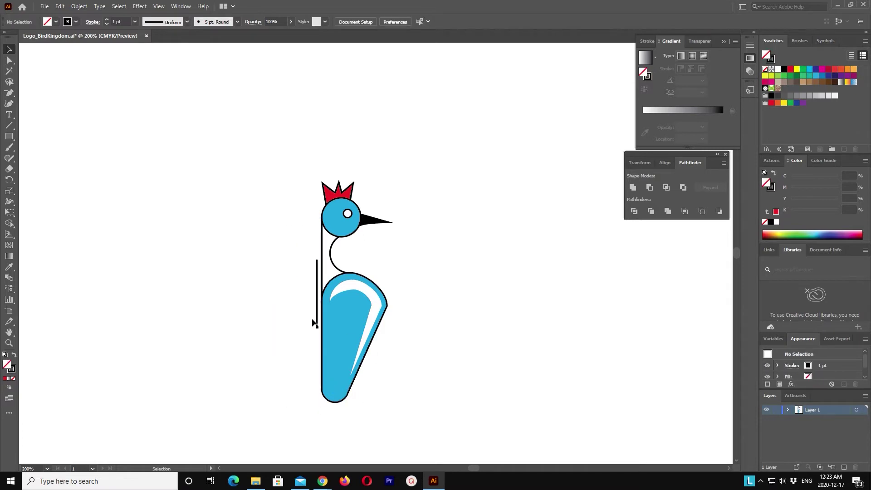
{"action": "left_click", "coordinate": [318, 297]}
{"action": "key", "text": "Delete"}
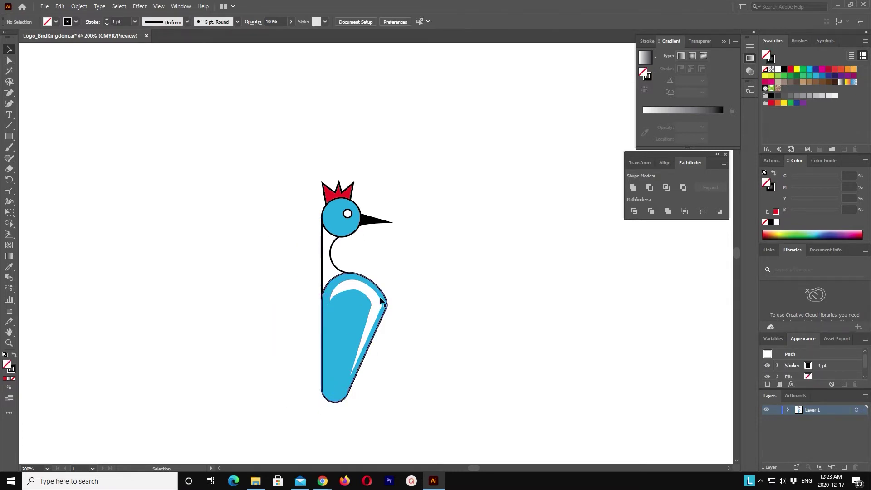
Paste a copy of the whole blue bird and shift it to the left
{"action": "left_click_drag", "start_coordinate": [279, 130], "coordinate": [413, 427]}
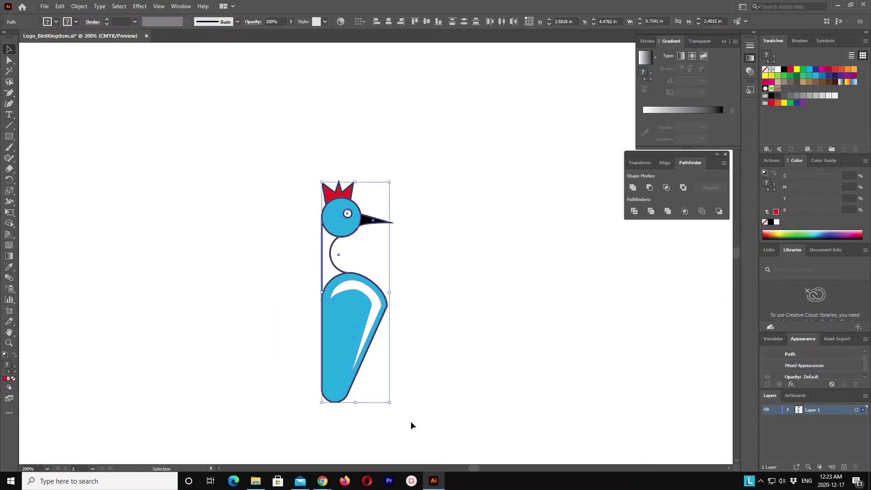
{"action": "left_click", "coordinate": [60, 7]}
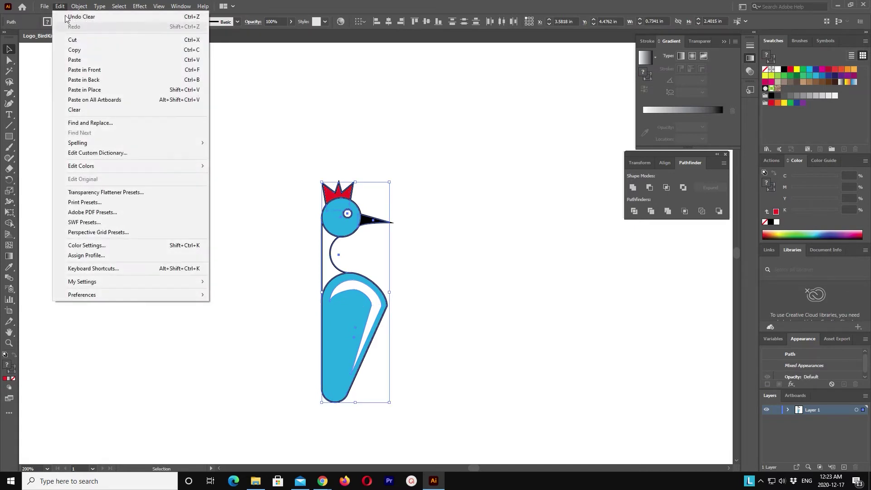
{"action": "left_click", "coordinate": [102, 66]}
{"action": "key", "text": "shift+Left"}
{"action": "key", "text": "shift+Left"}
{"action": "key", "text": "shift+Left"}
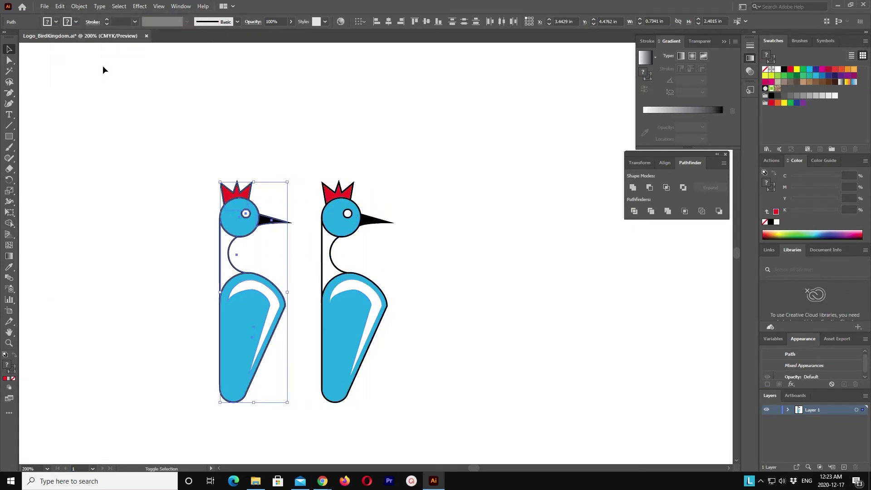
{"action": "key", "text": "shift+Left"}
{"action": "key", "text": "shift+Left"}
{"action": "key", "text": "shift+Left"}
Remove the beak and eye from the blue bird copy
{"action": "left_click", "coordinate": [203, 101]}
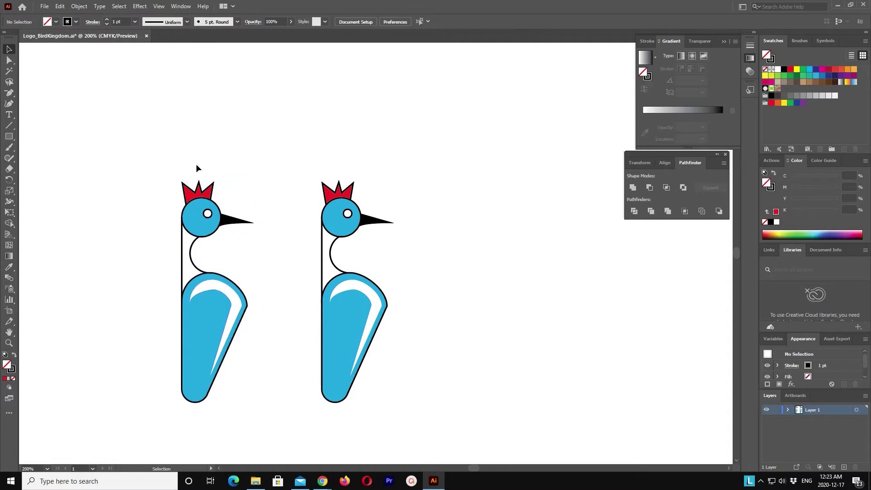
{"action": "left_click_drag", "start_coordinate": [196, 165], "coordinate": [247, 222]}
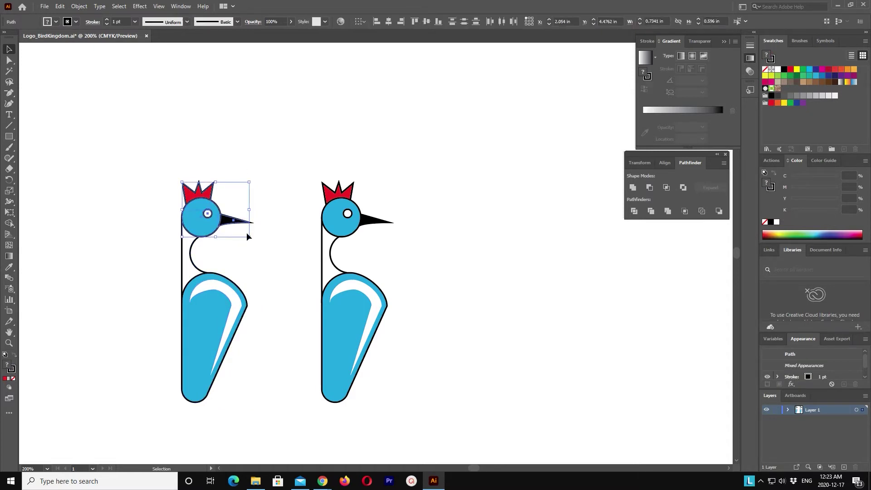
{"action": "left_click", "coordinate": [235, 221]}
{"action": "key", "text": "Delete"}
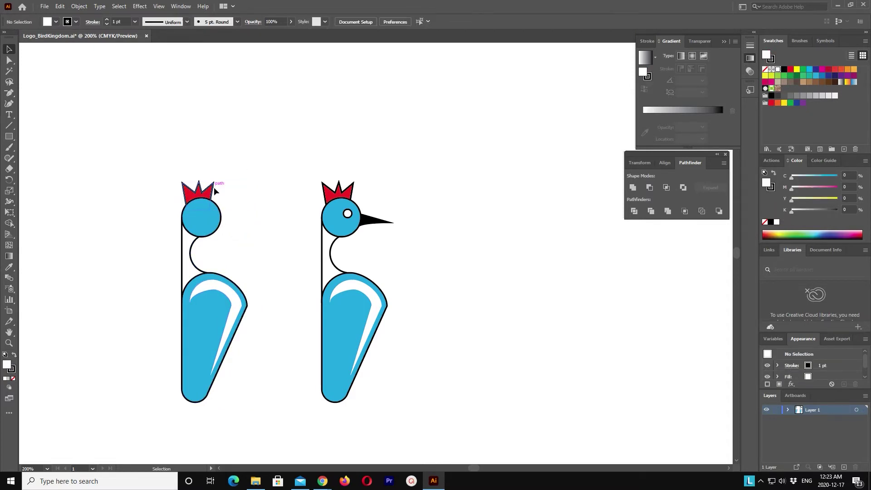
Delete the copy's red crown and white wing highlight, keeping its blue body
{"action": "left_click", "coordinate": [213, 187]}
{"action": "key", "text": "Delete"}
{"action": "left_click", "coordinate": [219, 287]}
{"action": "key", "text": "Delete"}
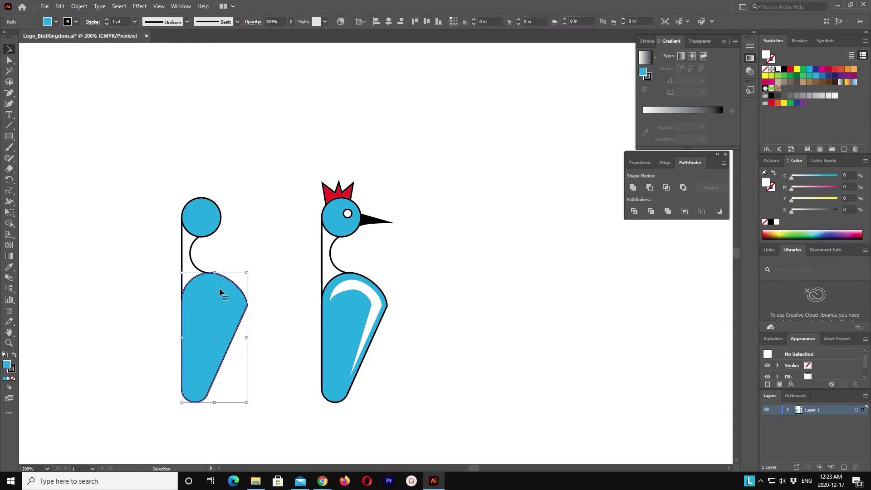
{"action": "key", "text": "Delete"}
{"action": "key", "text": "ctrl+z"}
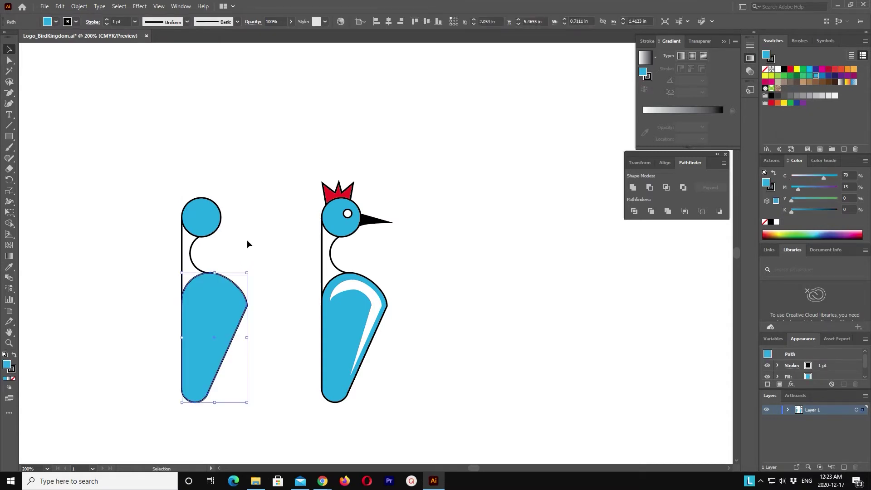
Try Pathfinder Minus Front, Intersect and Exclude on the left bird copy
{"action": "left_click_drag", "start_coordinate": [163, 214], "coordinate": [203, 279]}
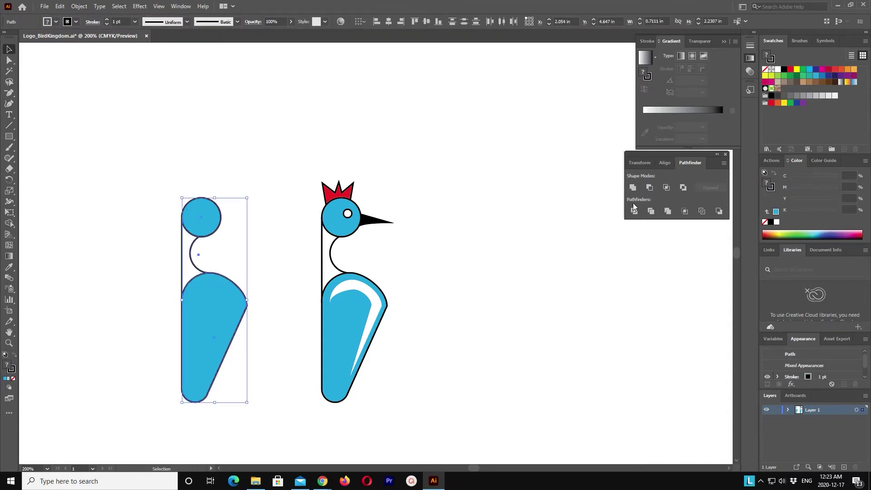
{"action": "left_click", "coordinate": [649, 189]}
{"action": "key", "text": "ctrl+z"}
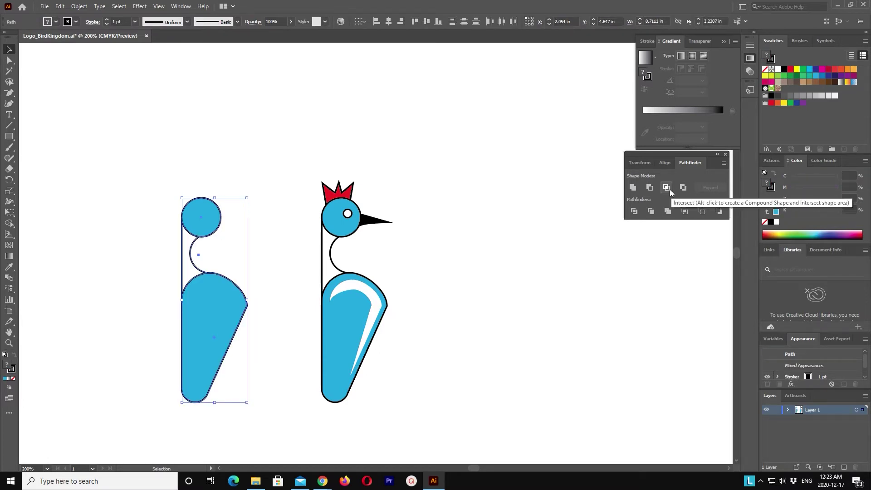
{"action": "left_click", "coordinate": [667, 188]}
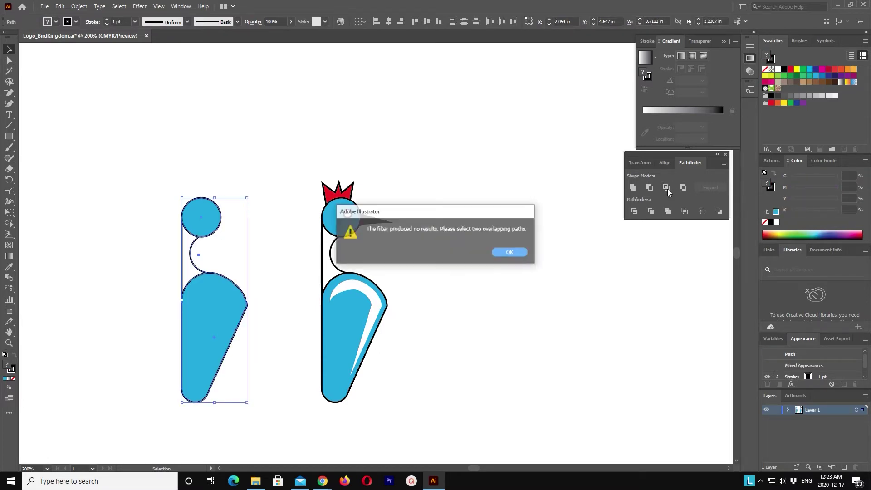
{"action": "left_click", "coordinate": [510, 253]}
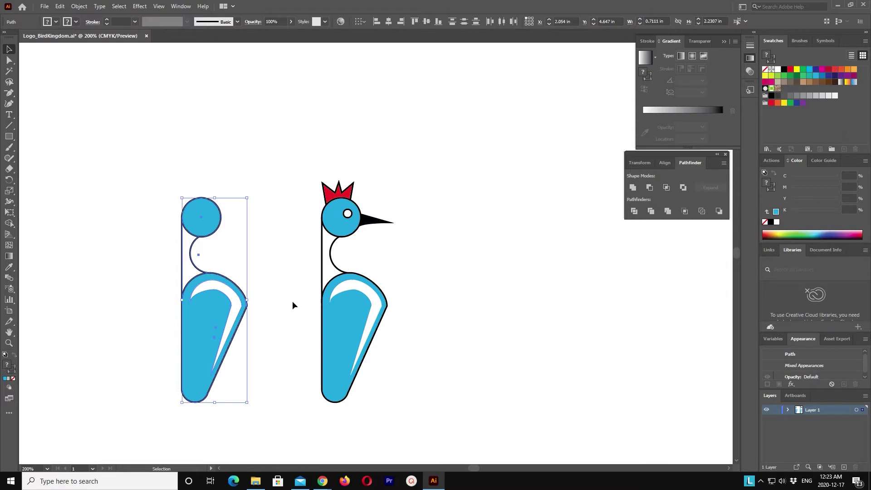
{"action": "left_click_drag", "start_coordinate": [233, 302], "coordinate": [249, 356]}
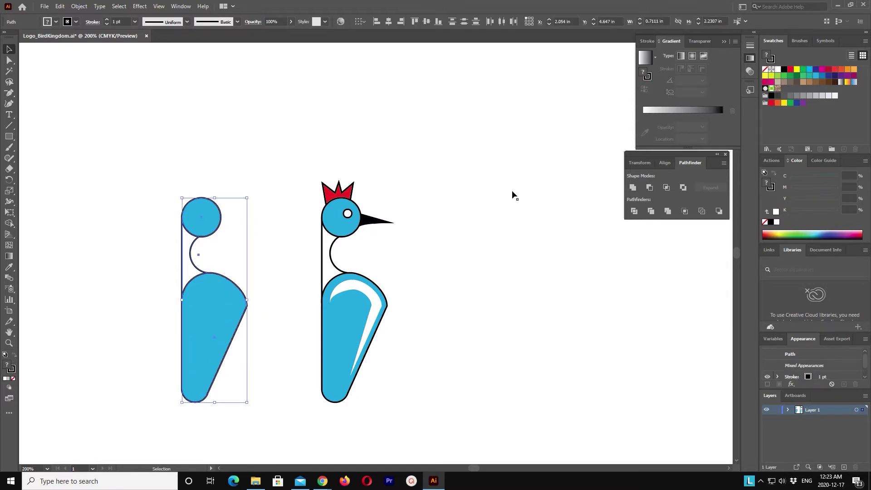
{"action": "left_click", "coordinate": [682, 187]}
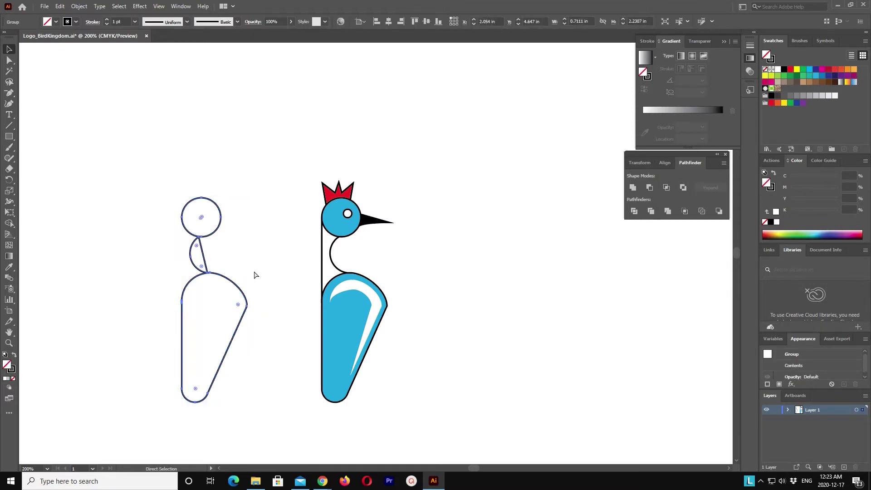
Undo the Exclude, delete the copy's lower body, and set the remaining arc's fill to None
{"action": "key", "text": "ctrl+z"}
{"action": "left_click", "coordinate": [260, 228]}
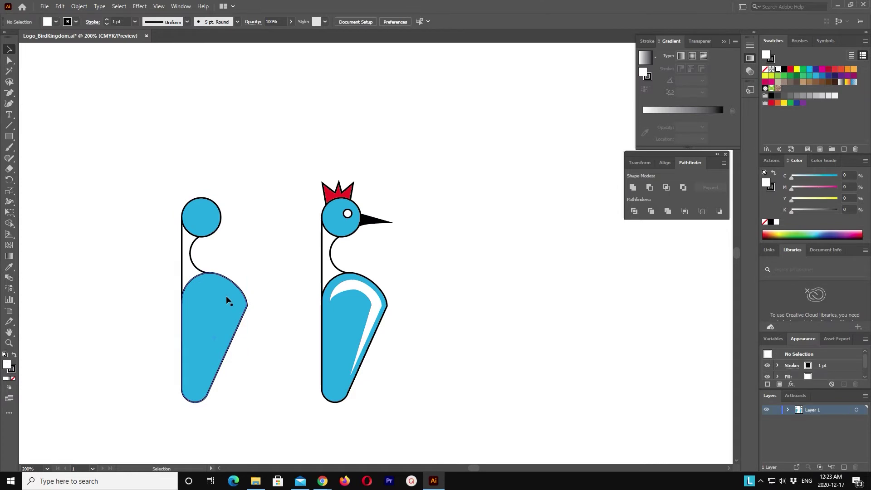
{"action": "left_click", "coordinate": [10, 65]}
{"action": "left_click_drag", "start_coordinate": [245, 459], "coordinate": [171, 389]}
{"action": "key", "text": "Delete"}
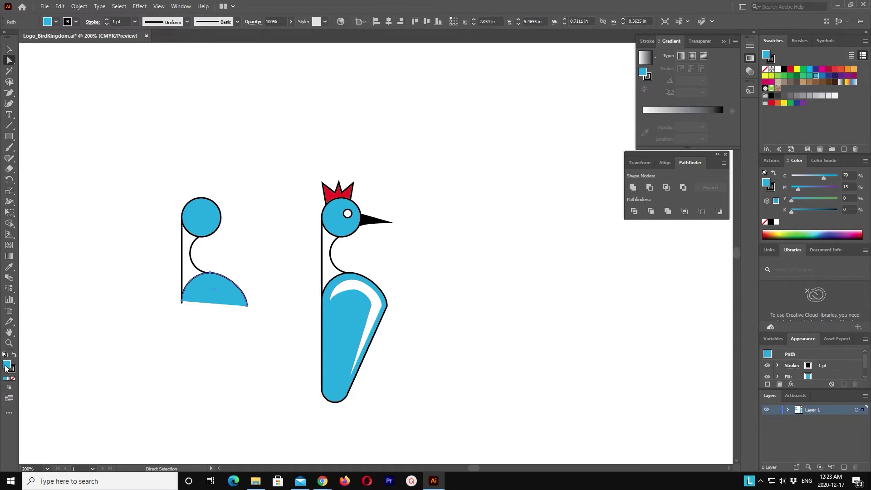
{"action": "left_click", "coordinate": [13, 379]}
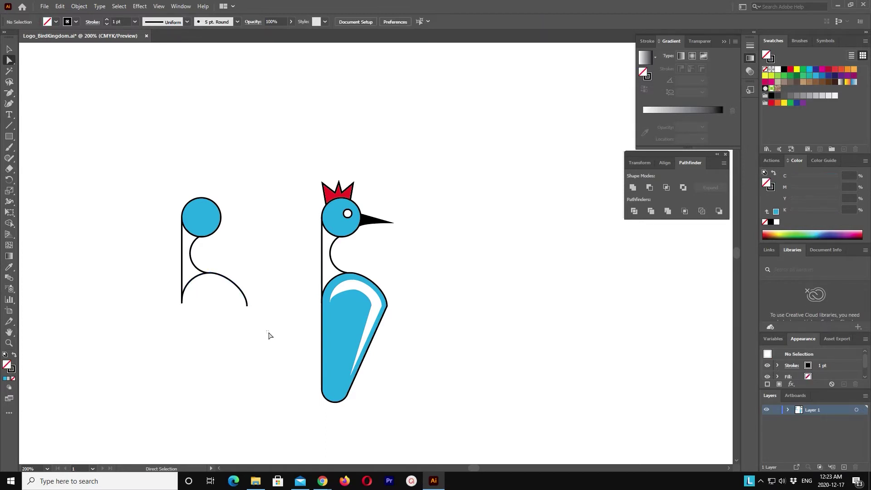
Delete the copy's blue head circle, set the leftover sliver's fill to None, and zoom in
{"action": "left_click", "coordinate": [207, 207]}
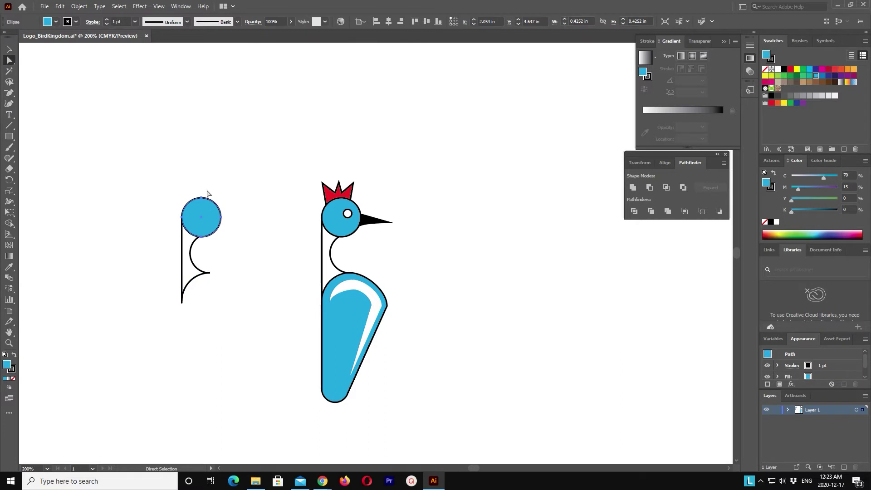
{"action": "left_click_drag", "start_coordinate": [179, 185], "coordinate": [241, 225]}
{"action": "key", "text": "Delete"}
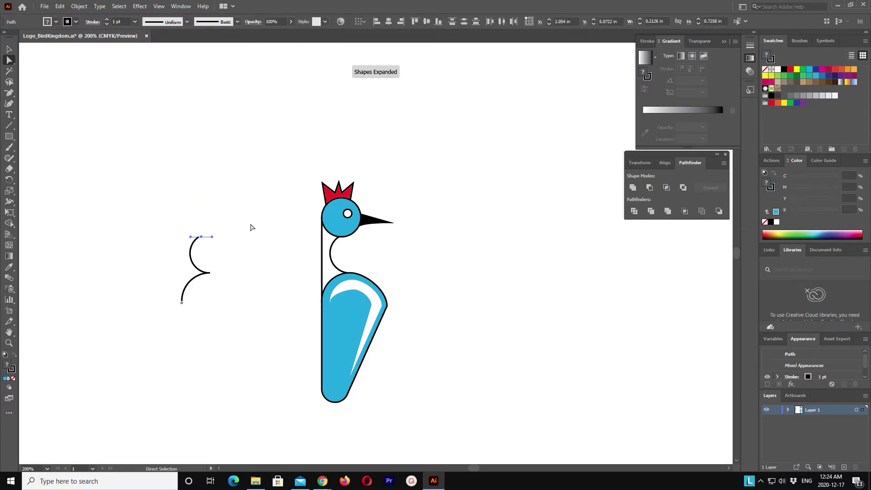
{"action": "key", "text": "ctrl+z"}
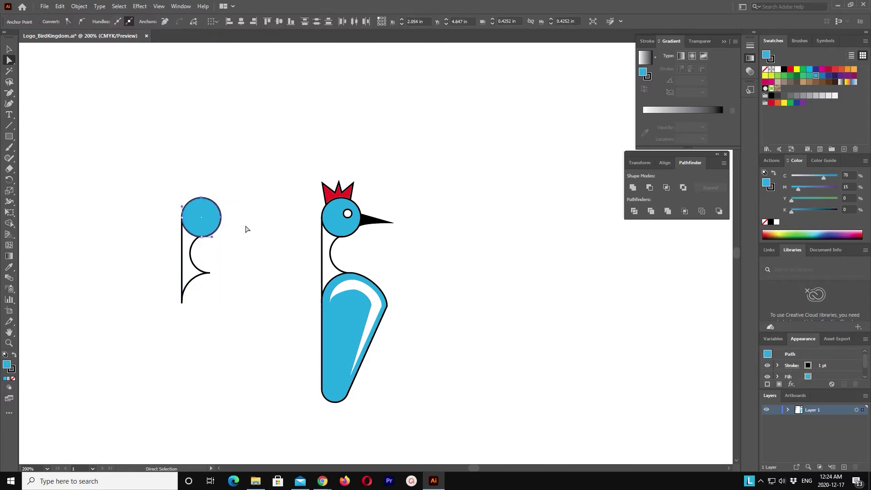
{"action": "key", "text": "ctrl+z"}
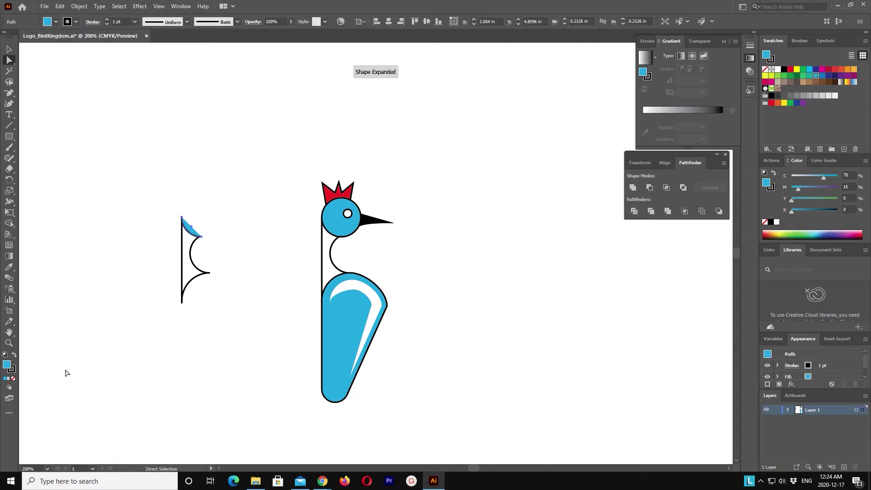
{"action": "left_click", "coordinate": [13, 379]}
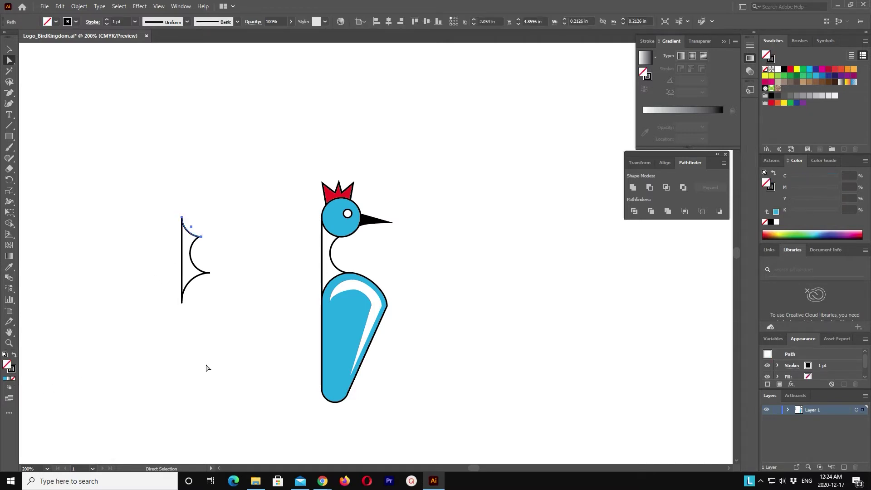
{"action": "left_click", "coordinate": [207, 367]}
{"action": "key", "text": "ctrl+equal"}
{"action": "key", "text": "ctrl+equal"}
{"action": "key", "text": "ctrl+equal"}
{"action": "key", "text": "ctrl+equal"}
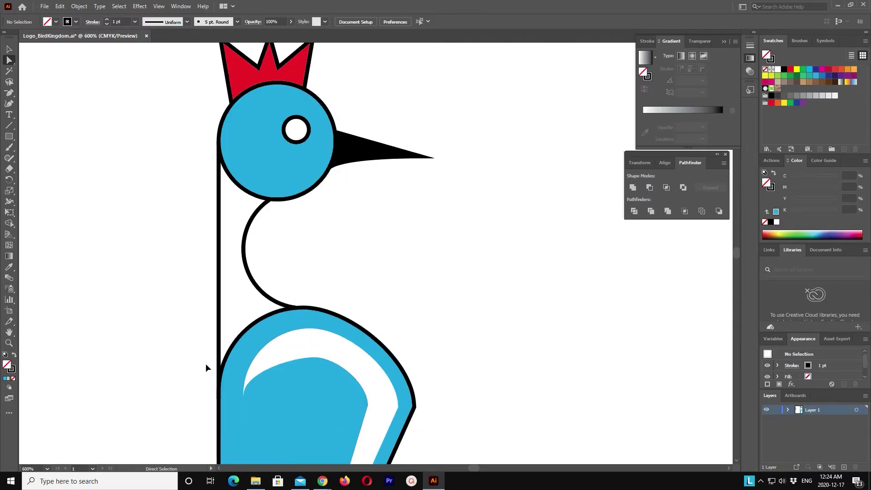
Reshape the outline's top and upper inner curves by moving anchor points
{"action": "key", "text": "ctrl+minus"}
{"action": "left_click_drag", "start_coordinate": [421, 311], "coordinate": [430, 308]}
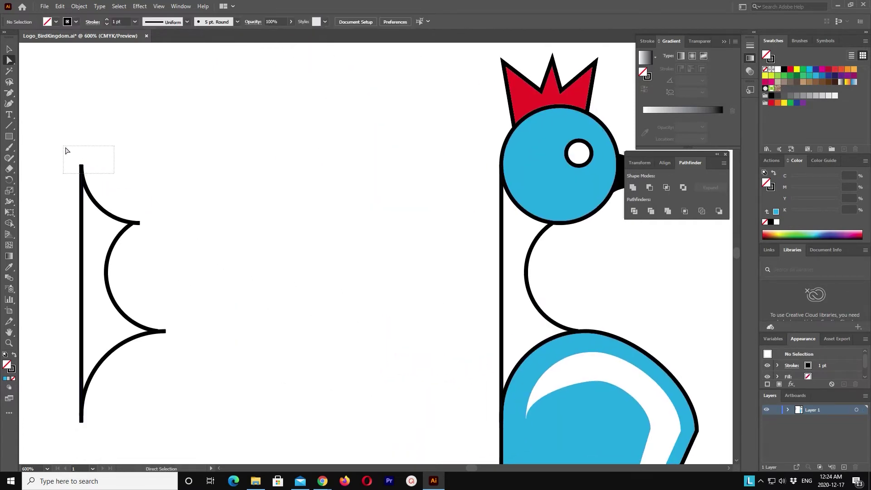
{"action": "left_click_drag", "start_coordinate": [121, 178], "coordinate": [63, 146]}
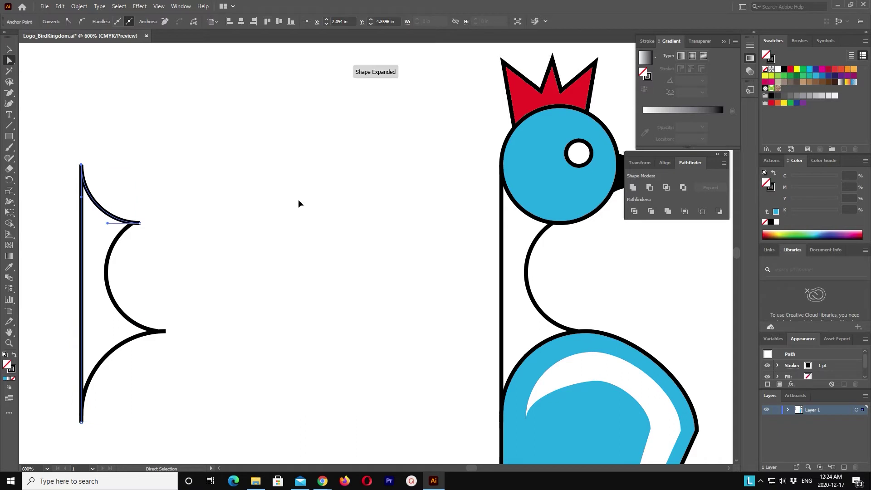
{"action": "left_click", "coordinate": [157, 247]}
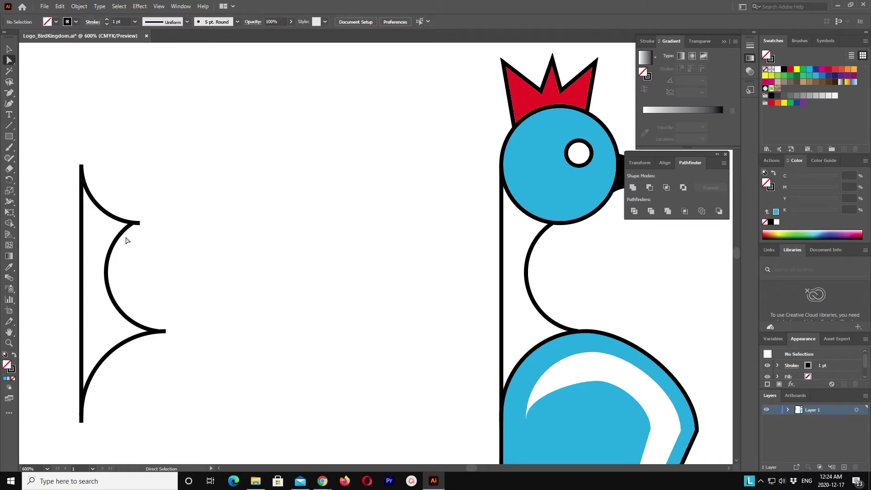
{"action": "left_click", "coordinate": [120, 239]}
{"action": "left_click_drag", "start_coordinate": [132, 223], "coordinate": [130, 224]}
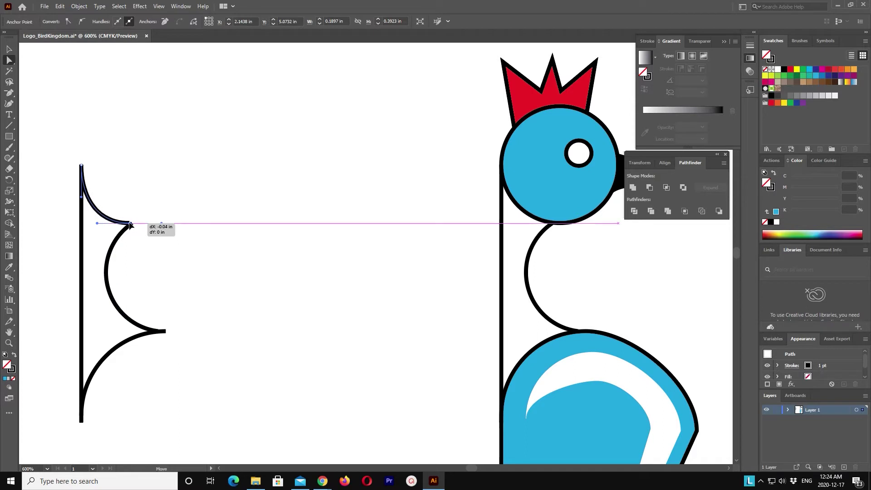
{"action": "left_click_drag", "start_coordinate": [130, 225], "coordinate": [120, 203]}
Refine the outline's lower tip and bottom end into a clean sharp point
{"action": "key", "text": "v"}
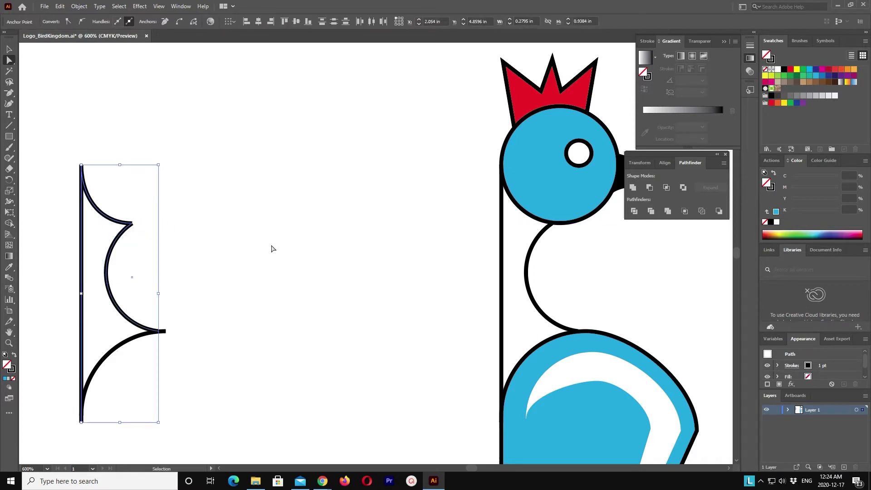
{"action": "key", "text": "a"}
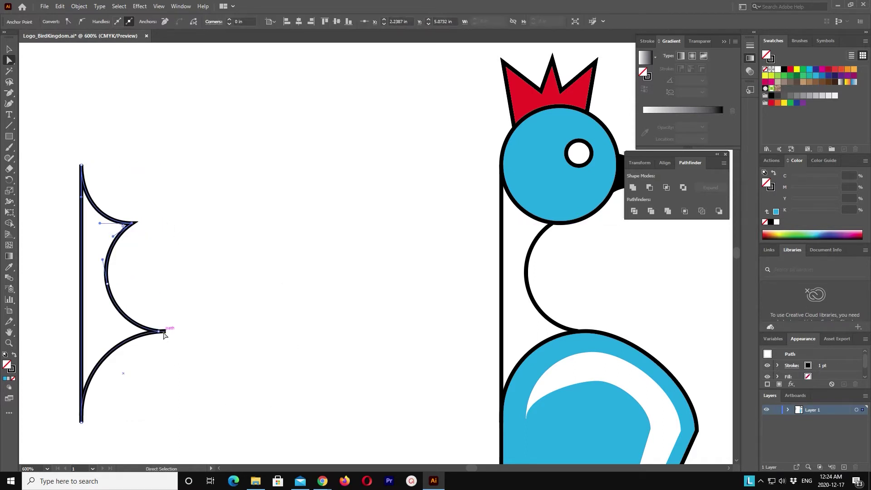
{"action": "left_click_drag", "start_coordinate": [159, 331], "coordinate": [166, 334]}
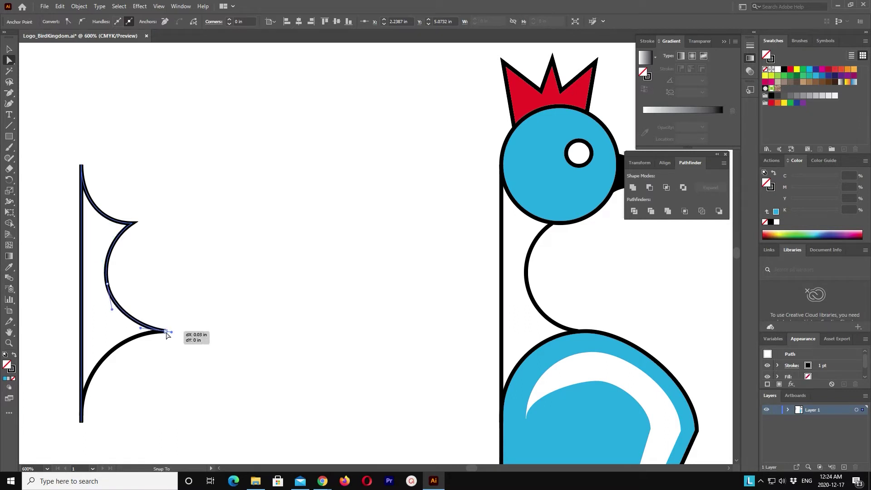
{"action": "left_click_drag", "start_coordinate": [167, 335], "coordinate": [165, 331]}
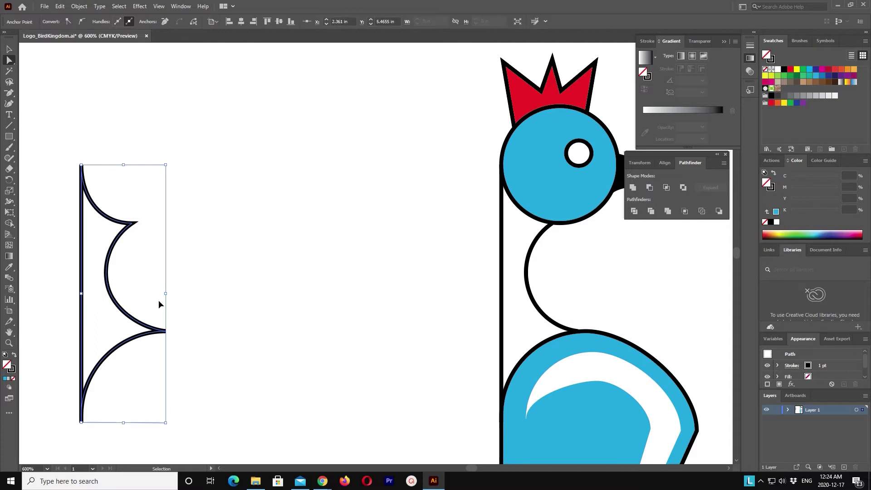
{"action": "left_click", "coordinate": [157, 331]}
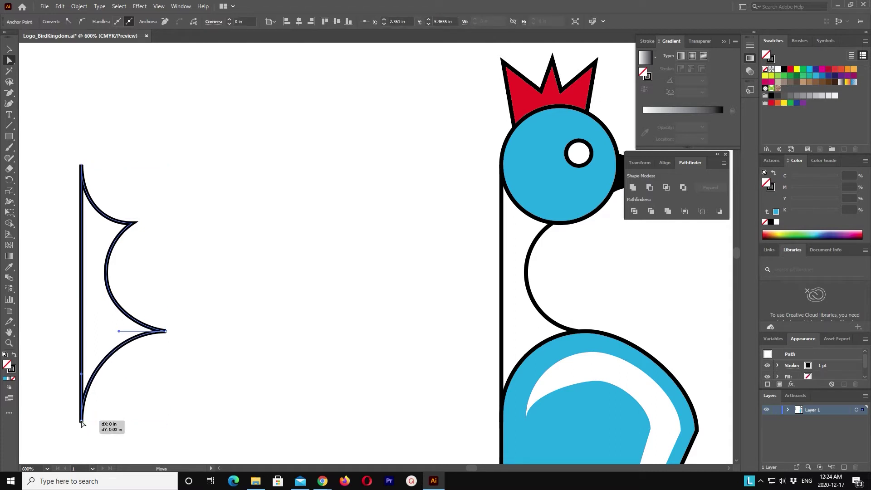
{"action": "mouse_move", "coordinate": [81, 419]}
{"action": "left_mouse_down"}
{"action": "mouse_move", "coordinate": [84, 428]}
{"action": "mouse_move", "coordinate": [70, 400]}
{"action": "left_mouse_up"}
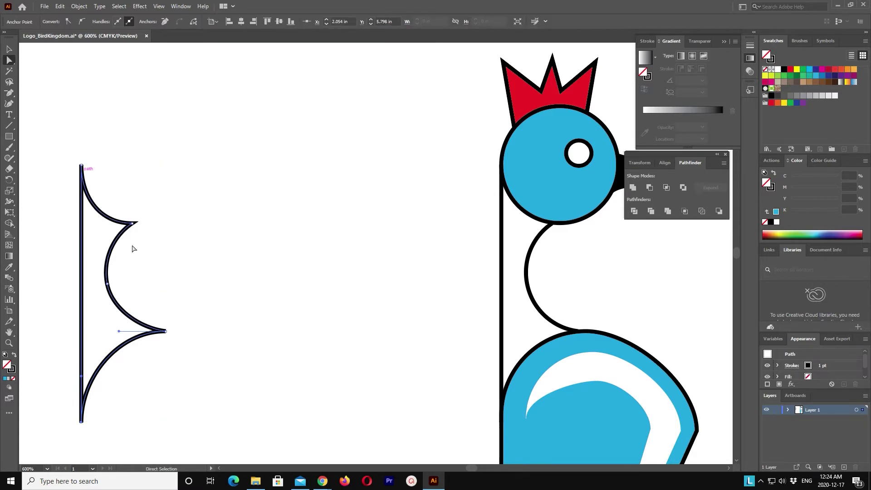
Fill the outline with the bird body's blue using the Eyedropper
{"action": "left_click", "coordinate": [9, 267]}
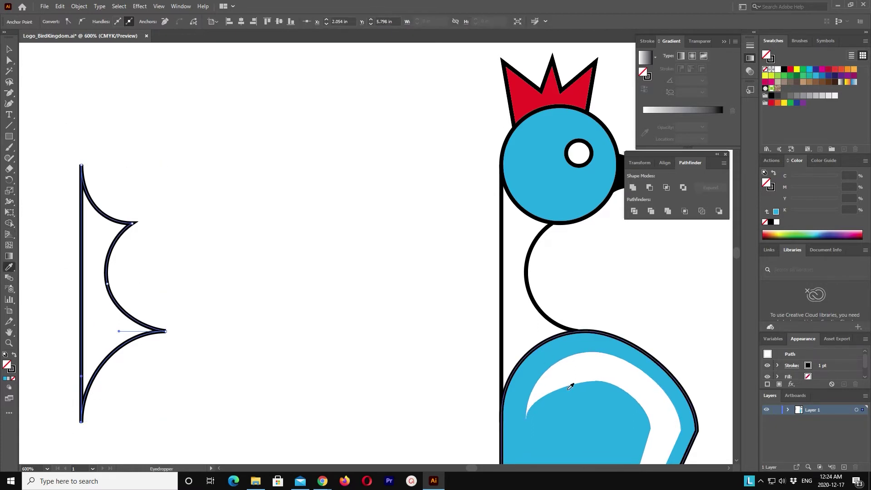
{"action": "left_click", "coordinate": [550, 356]}
{"action": "left_click", "coordinate": [9, 49]}
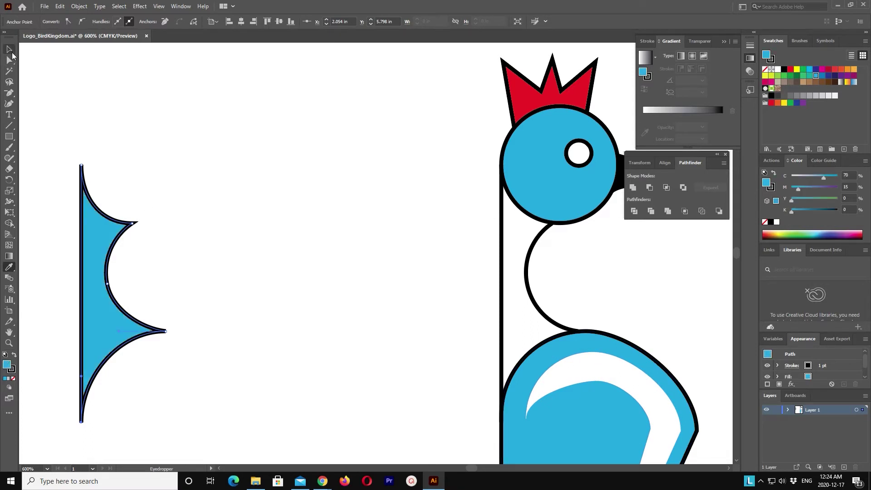
{"action": "key", "text": "ctrl+z"}
{"action": "key", "text": "ctrl+z"}
{"action": "left_click", "coordinate": [37, 261]}
Move the blue shape onto the bird's neck and delete the crescent's black curve
{"action": "left_click", "coordinate": [82, 244]}
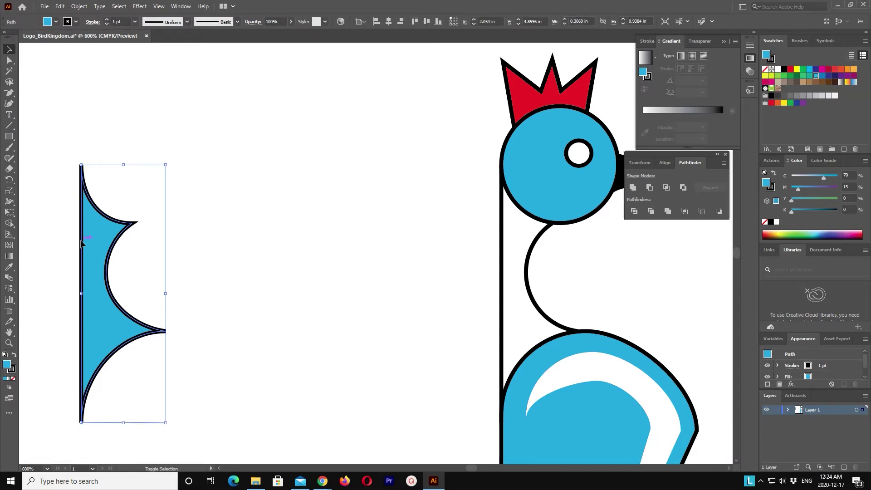
{"action": "key", "text": "shift+Right"}
{"action": "key", "text": "shift+Right"}
{"action": "key", "text": "shift+Right"}
{"action": "key", "text": "shift+Right"}
{"action": "key", "text": "shift+Right"}
{"action": "key", "text": "shift+Right"}
{"action": "key", "text": "shift+Right"}
{"action": "key", "text": "shift+Right"}
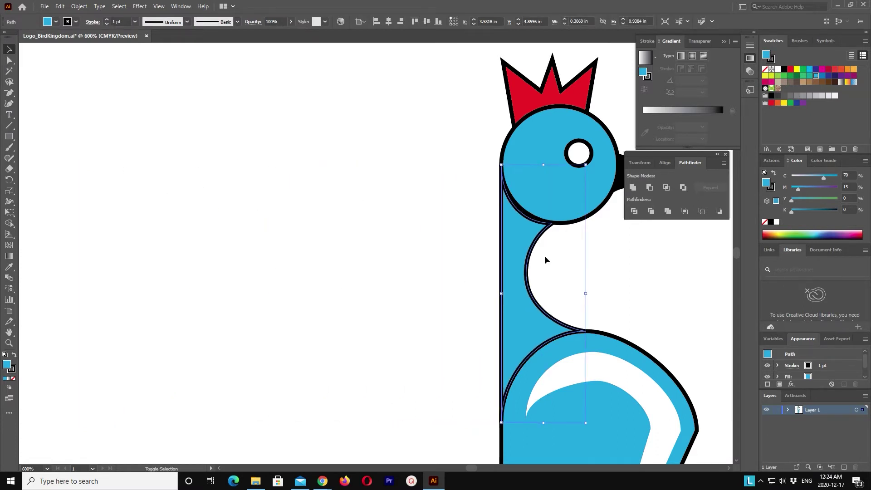
{"action": "key", "text": "shift+Left"}
{"action": "left_click", "coordinate": [535, 244]}
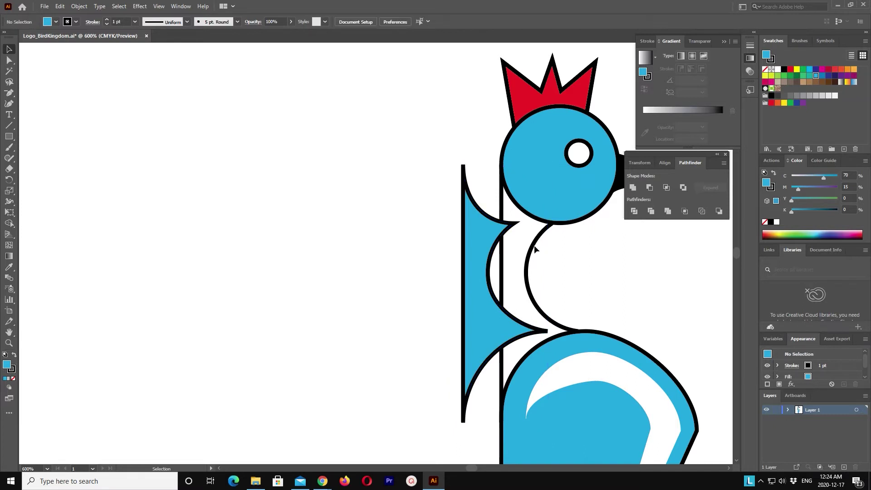
{"action": "left_click", "coordinate": [527, 249]}
{"action": "key", "text": "Delete"}
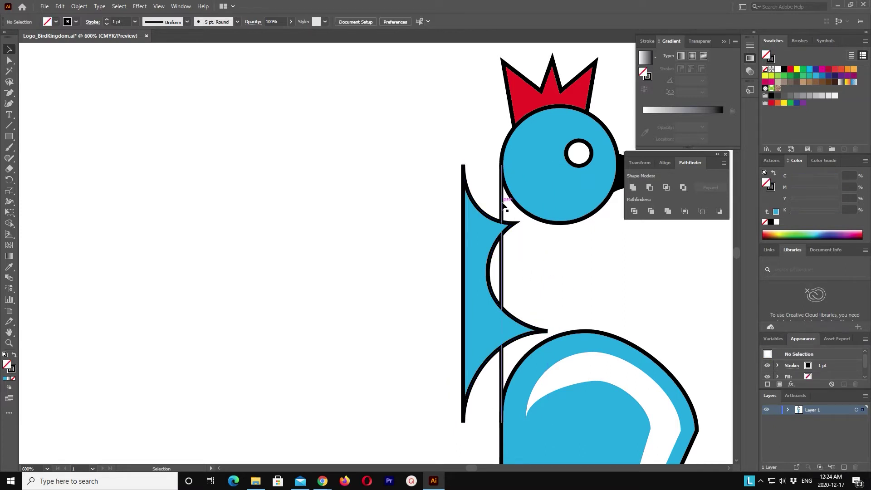
Nudge the blue neck shape one step right into place and zoom out
{"action": "left_click", "coordinate": [481, 224]}
{"action": "key", "text": "shift+Right"}
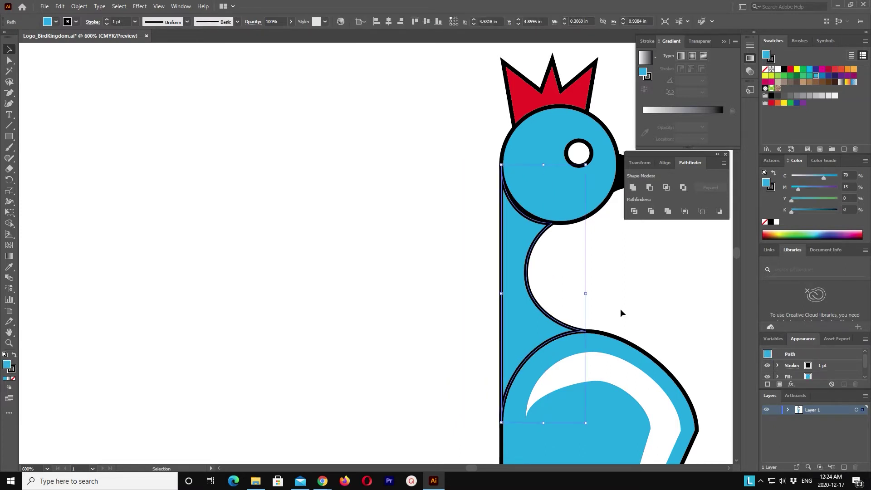
{"action": "left_click", "coordinate": [638, 300]}
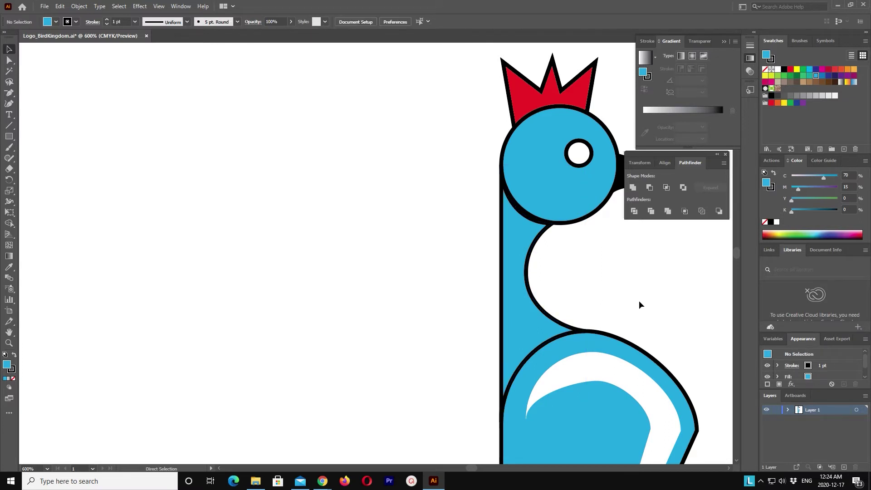
{"action": "key", "text": "ctrl+minus"}
{"action": "key", "text": "ctrl+minus"}
{"action": "scroll", "coordinate": [480, 295], "scroll_direction": "down", "scroll_amount": 3}
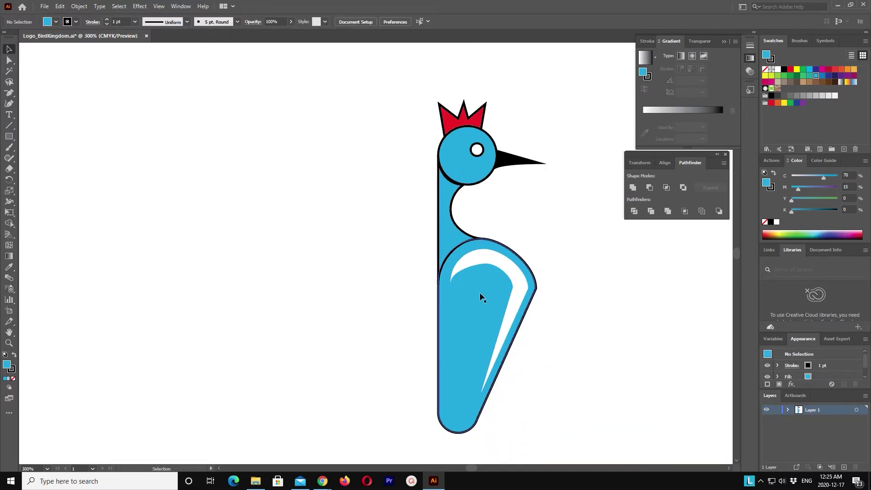
{"action": "scroll", "coordinate": [472, 290], "scroll_direction": "down", "scroll_amount": 1}
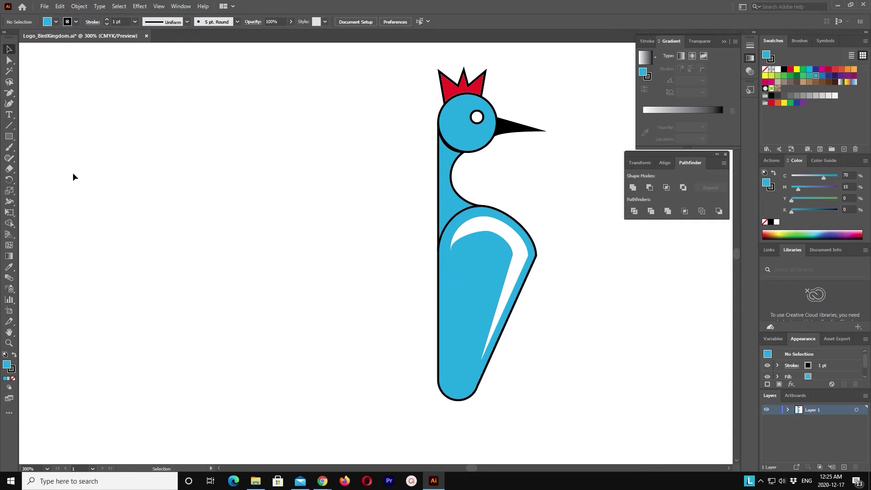
{"action": "left_click", "coordinate": [9, 125]}
{"action": "scroll", "coordinate": [527, 256], "scroll_direction": "up", "scroll_amount": 1}
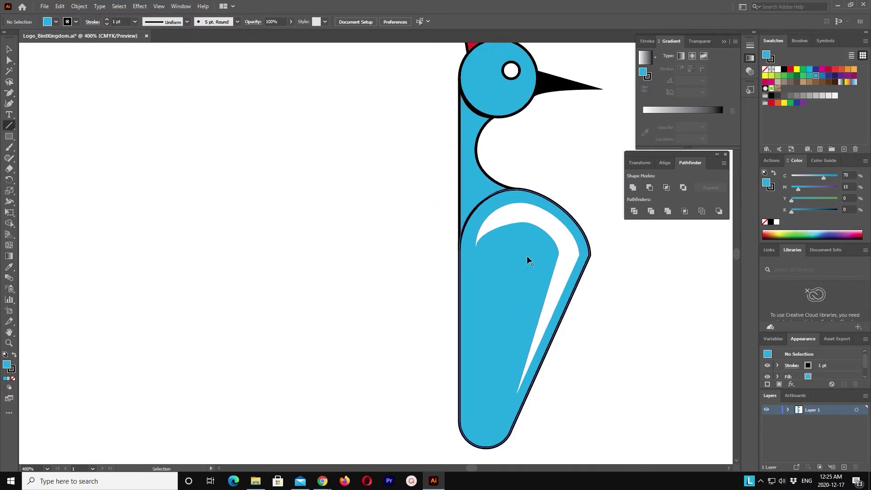
{"action": "scroll", "coordinate": [527, 255], "scroll_direction": "up", "scroll_amount": 1}
{"action": "scroll", "coordinate": [546, 138], "scroll_direction": "up", "scroll_amount": 3}
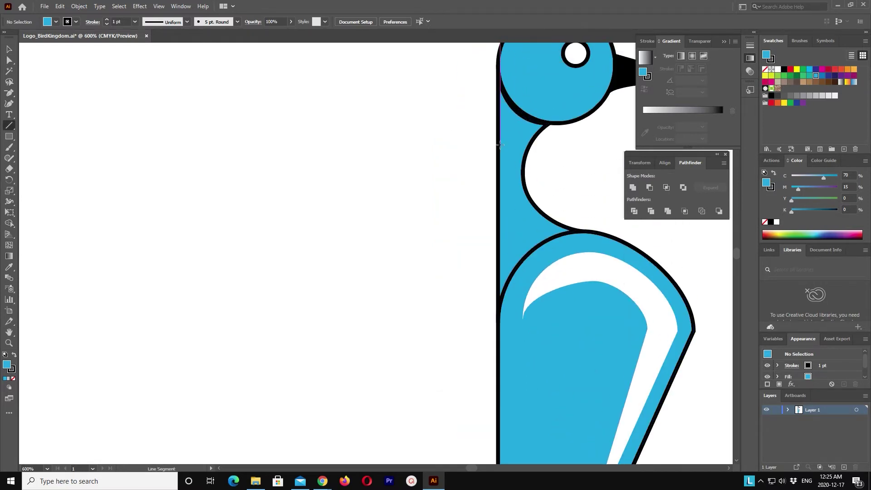
Draw a vertical line with a 1 pt white stroke and no fill, shifted left of the neck
{"action": "left_click_drag", "start_coordinate": [509, 124], "coordinate": [508, 243]}
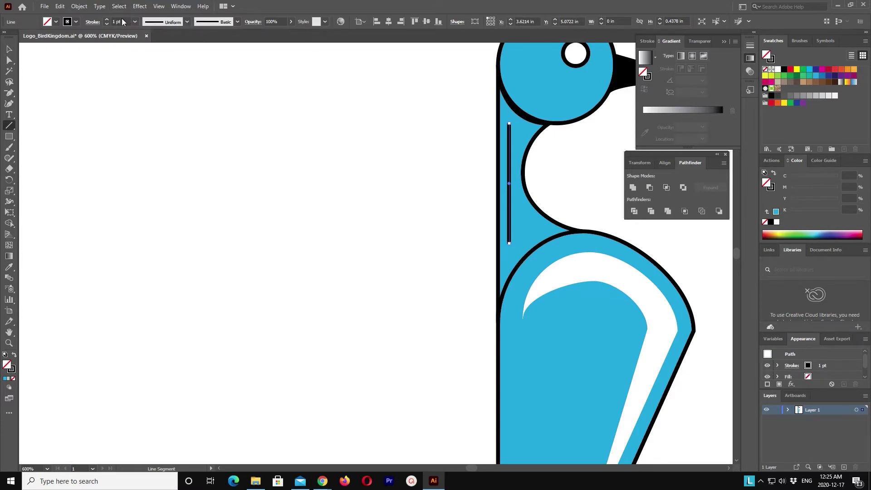
{"action": "left_click", "coordinate": [777, 69]}
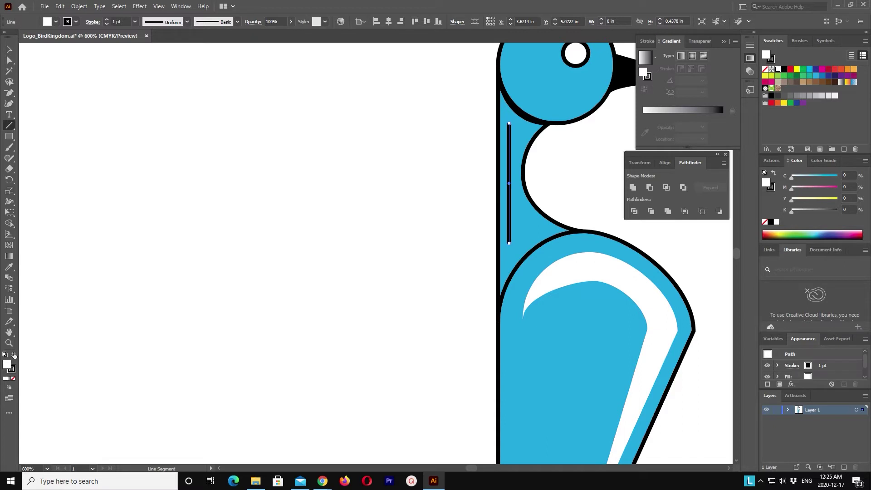
{"action": "left_click", "coordinate": [14, 355]}
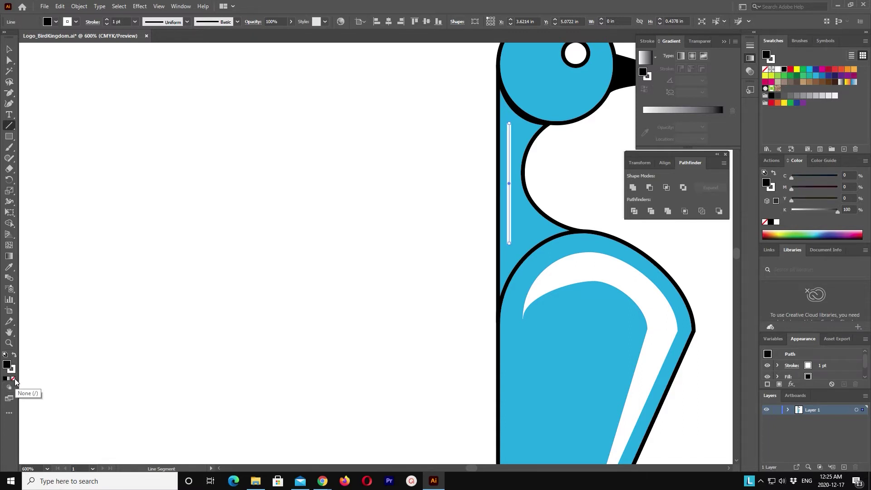
{"action": "left_click", "coordinate": [14, 379]}
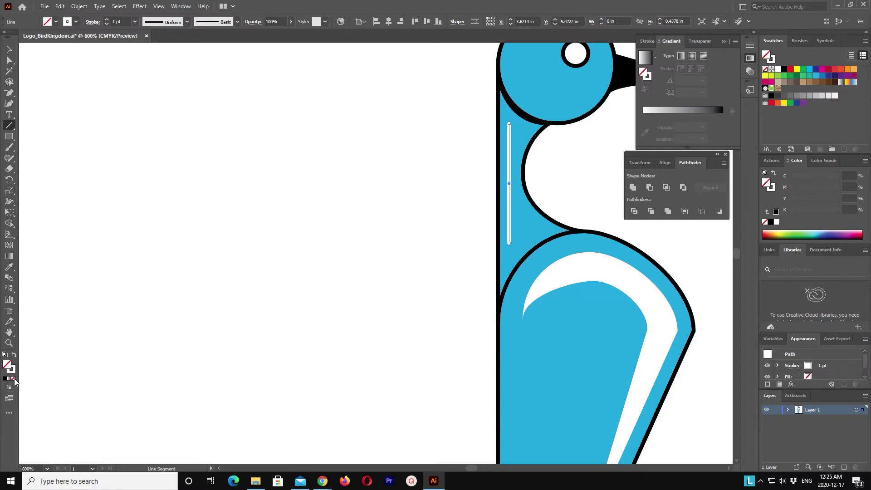
{"action": "left_click", "coordinate": [107, 20]}
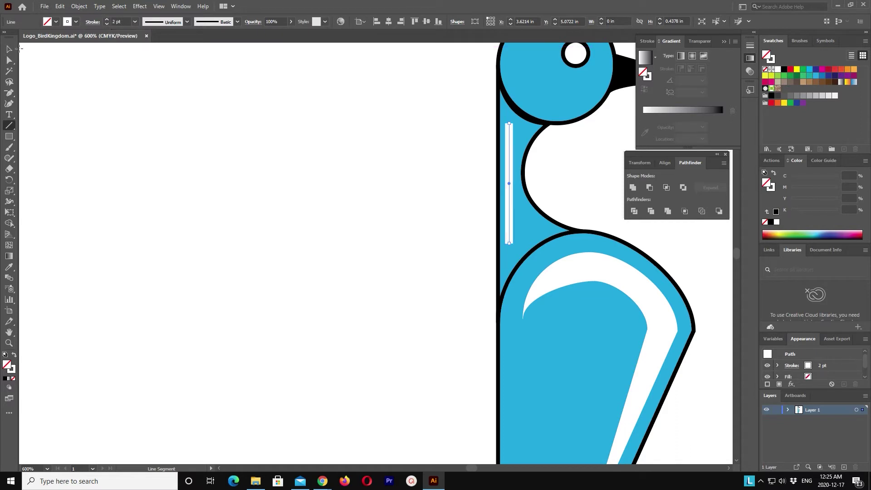
{"action": "left_click", "coordinate": [10, 49]}
{"action": "left_click", "coordinate": [288, 169]}
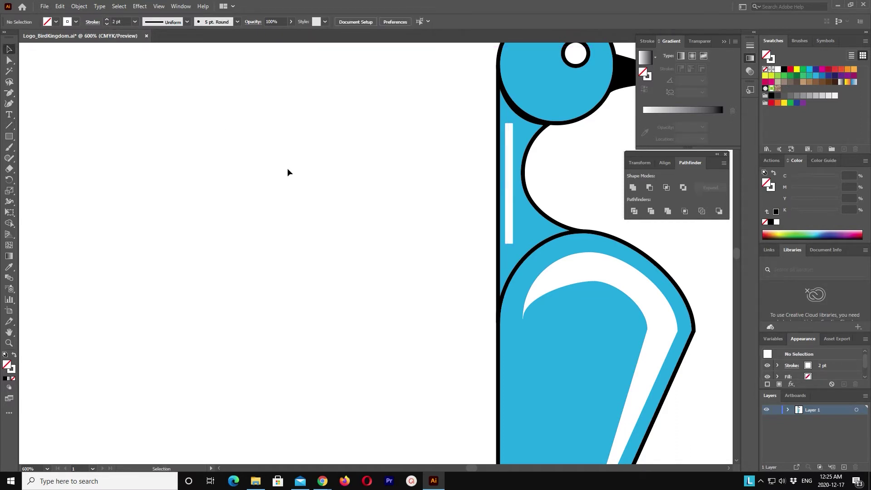
{"action": "left_click", "coordinate": [509, 210]}
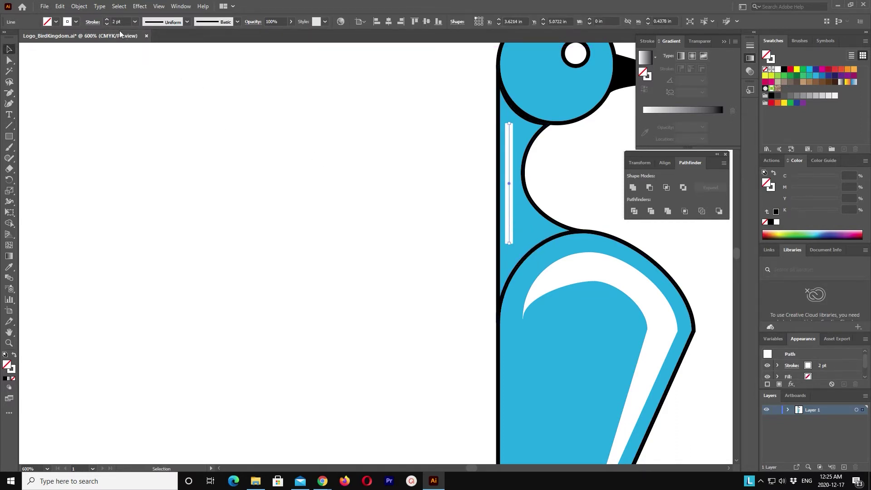
{"action": "left_click", "coordinate": [107, 24]}
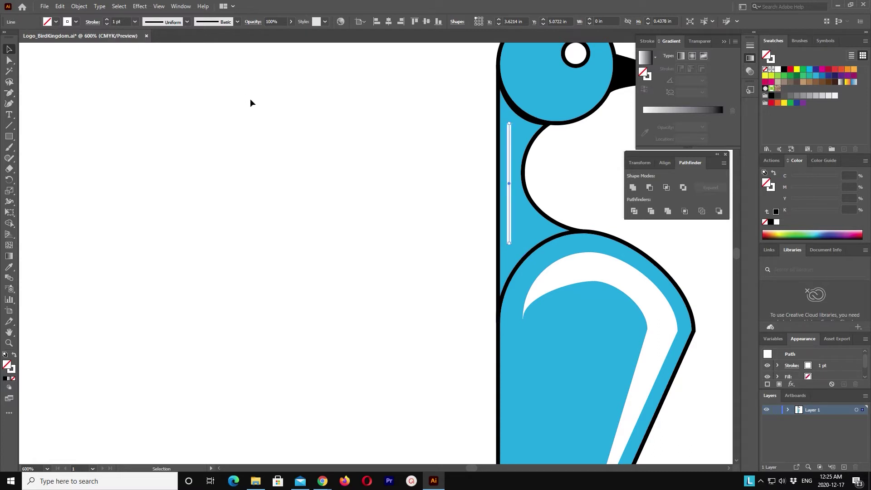
{"action": "key", "text": "shift+Left"}
{"action": "key", "text": "shift+Left"}
{"action": "key", "text": "shift+Left"}
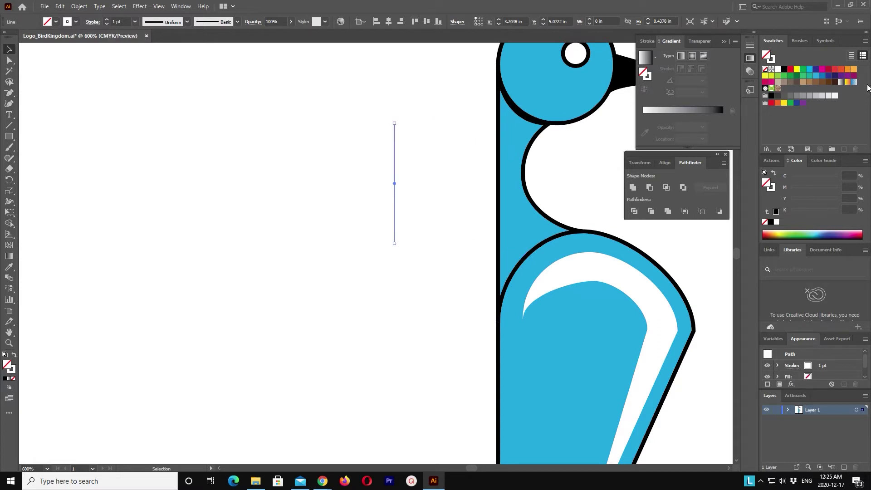
Give the vertical line a black stroke and no fill
{"action": "left_click", "coordinate": [783, 70]}
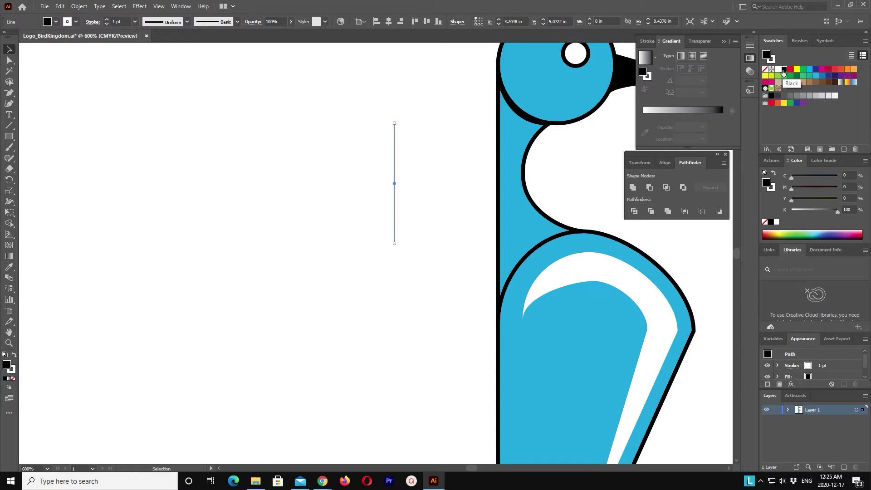
{"action": "left_click", "coordinate": [14, 354]}
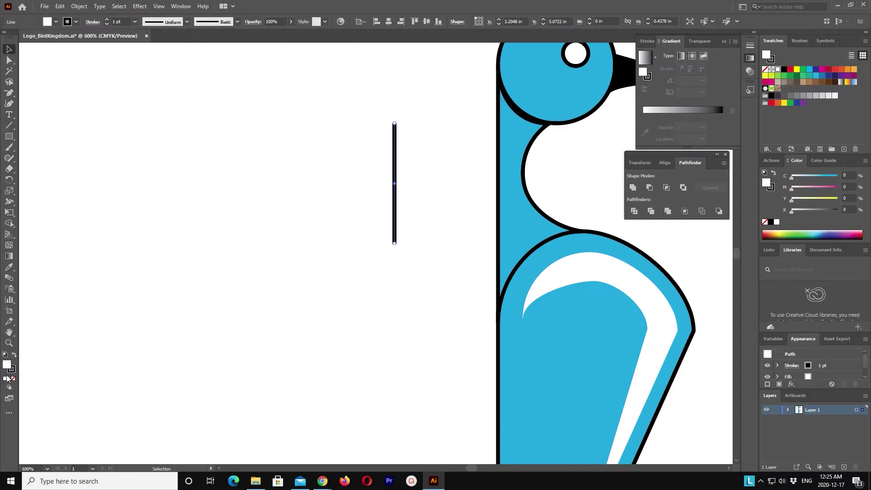
{"action": "left_click", "coordinate": [13, 380]}
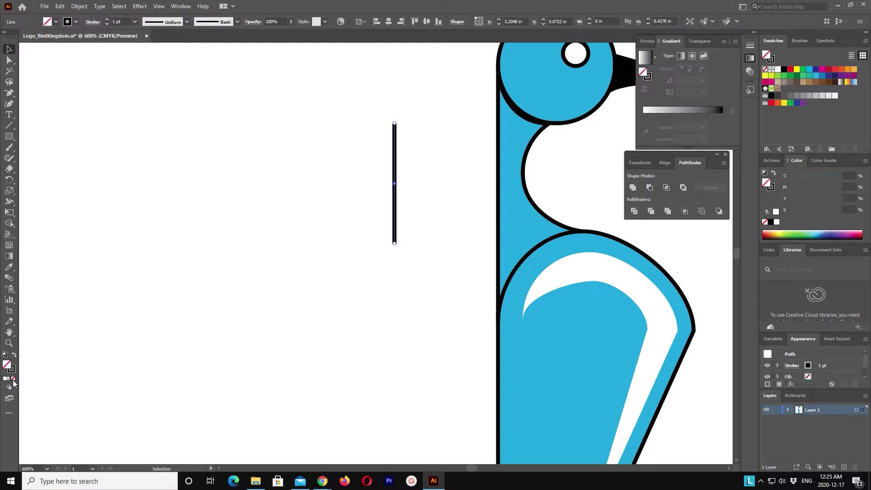
Paste a copy of the line and nudge it just beside the original
{"action": "left_click", "coordinate": [319, 81]}
{"action": "left_click_drag", "start_coordinate": [381, 117], "coordinate": [404, 156]}
{"action": "left_click", "coordinate": [60, 7]}
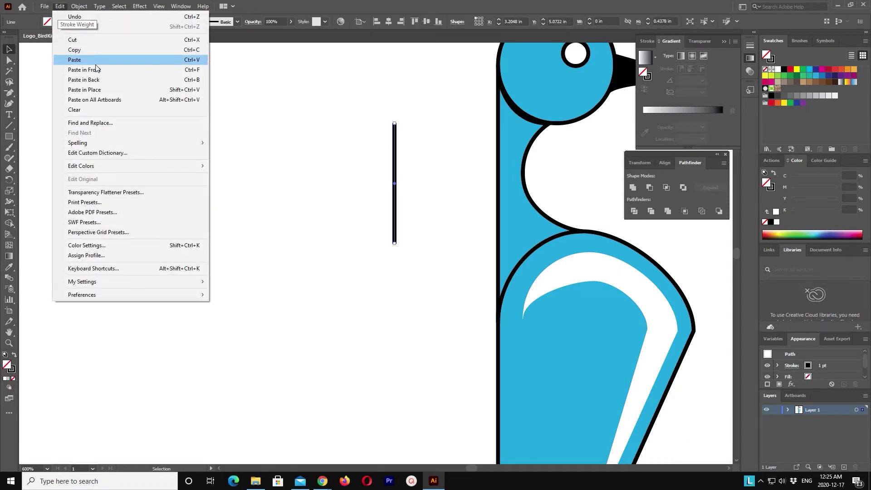
{"action": "left_click", "coordinate": [95, 69]}
{"action": "key", "text": "Left"}
{"action": "key", "text": "Left"}
{"action": "key", "text": "Left"}
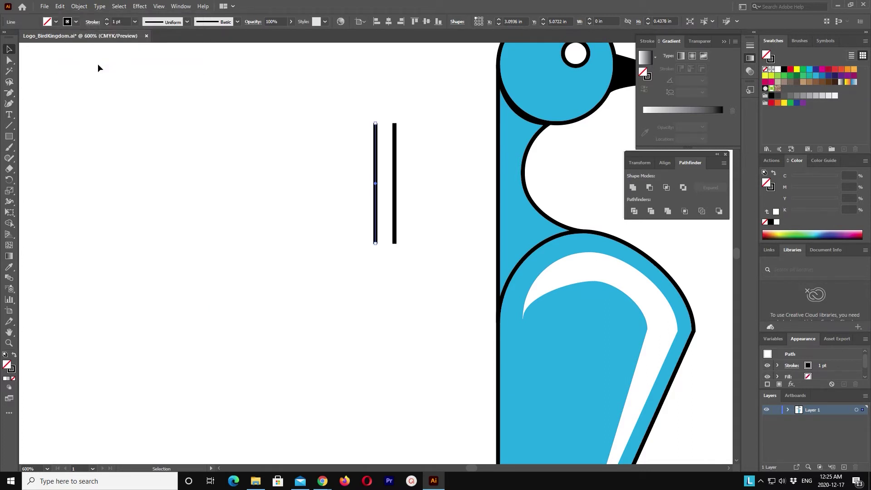
{"action": "key", "text": "Right"}
{"action": "key", "text": "Right"}
{"action": "key", "text": "Right"}
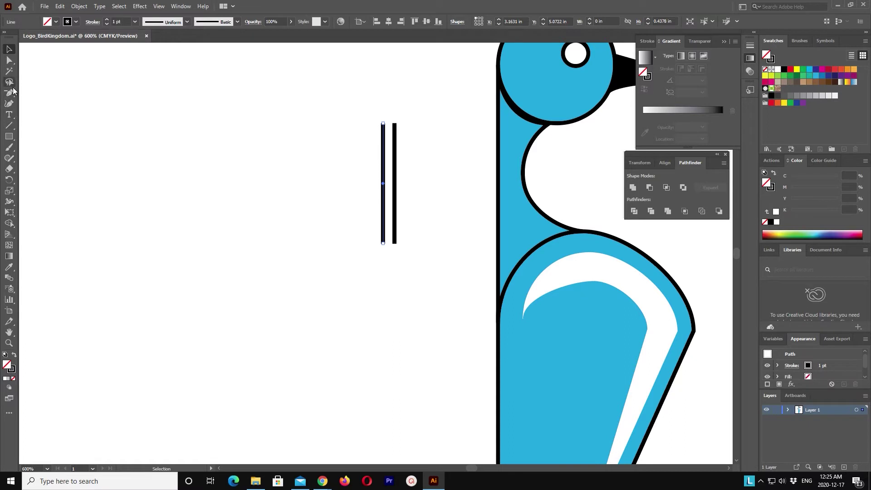
Join the two lines' top and bottom endpoints into one closed shape with Ctrl+J
{"action": "left_click", "coordinate": [9, 61]}
{"action": "left_click_drag", "start_coordinate": [352, 107], "coordinate": [407, 137]}
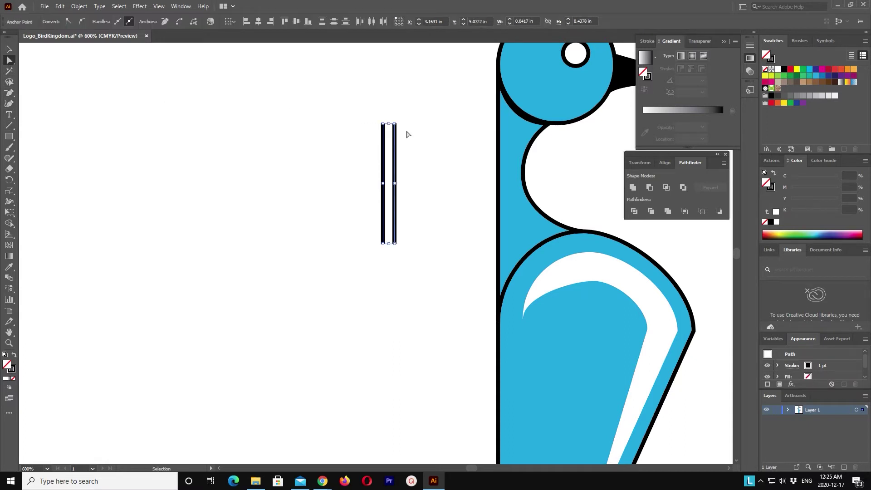
{"action": "key", "text": "ctrl+j"}
{"action": "left_click_drag", "start_coordinate": [410, 262], "coordinate": [368, 236]}
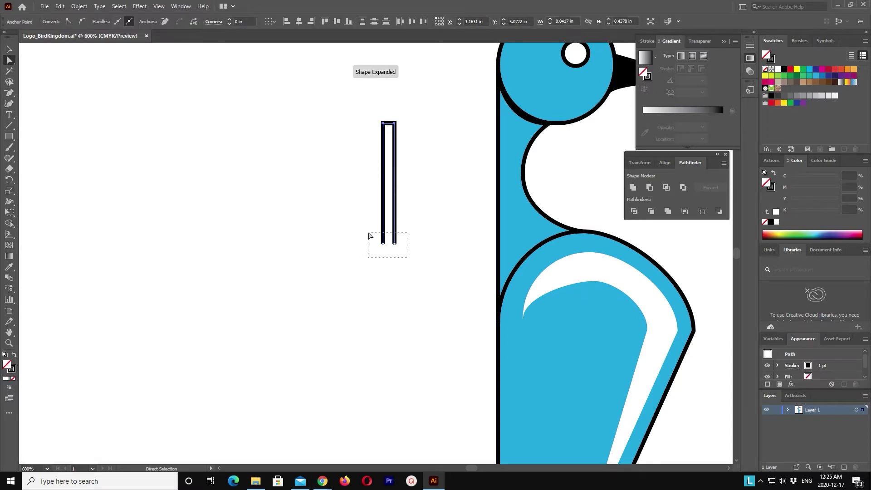
{"action": "key", "text": "ctrl+j"}
Add anchor points at the middle of the shape's top and bottom edges
{"action": "key", "text": "ctrl+plus"}
{"action": "key", "text": "ctrl+plus"}
{"action": "key", "text": "ctrl+plus"}
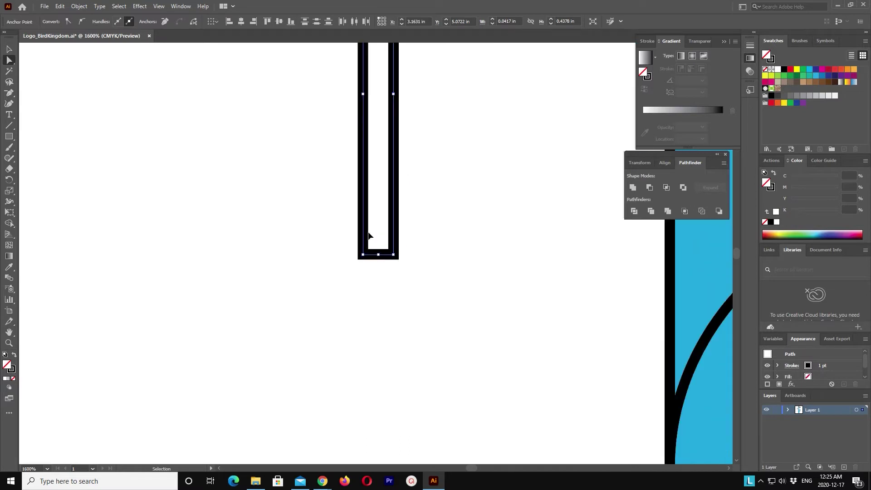
{"action": "scroll", "coordinate": [368, 236], "scroll_direction": "up", "scroll_amount": 1}
{"action": "scroll", "coordinate": [368, 235], "scroll_direction": "up", "scroll_amount": 1}
{"action": "scroll", "coordinate": [370, 233], "scroll_direction": "up", "scroll_amount": 2}
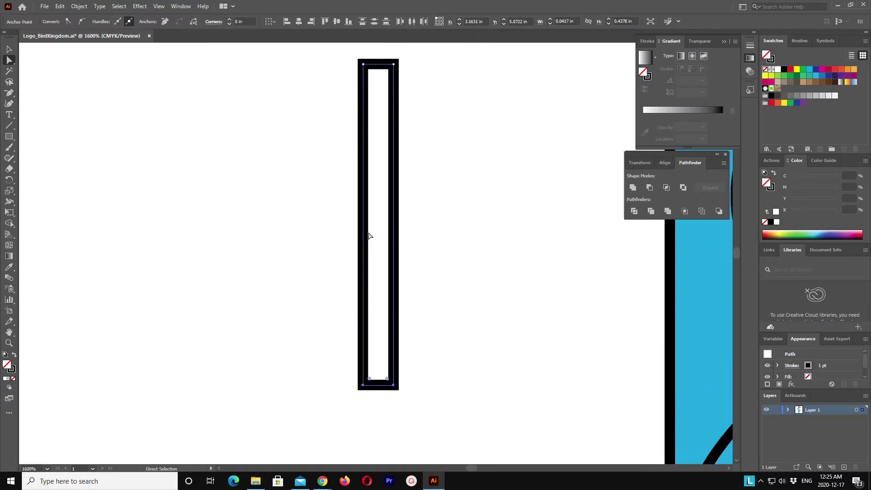
{"action": "scroll", "coordinate": [359, 231], "scroll_direction": "up", "scroll_amount": 1}
{"action": "left_click", "coordinate": [9, 93]}
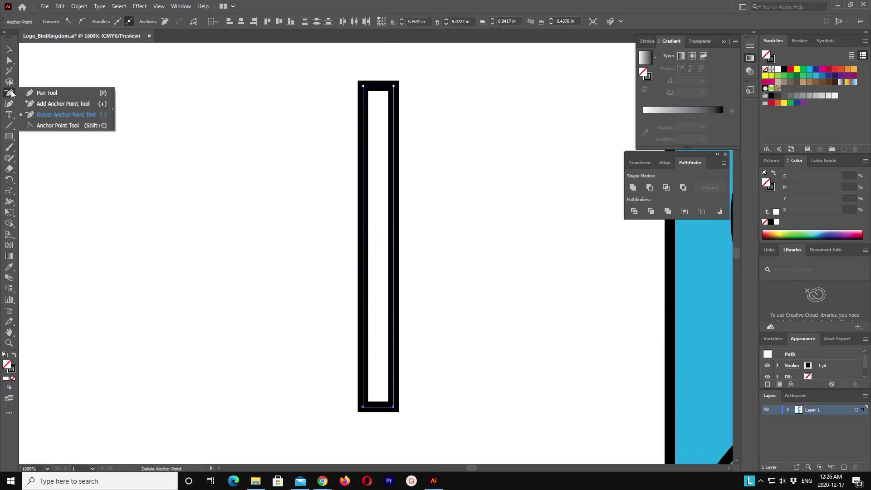
{"action": "left_click", "coordinate": [28, 89]}
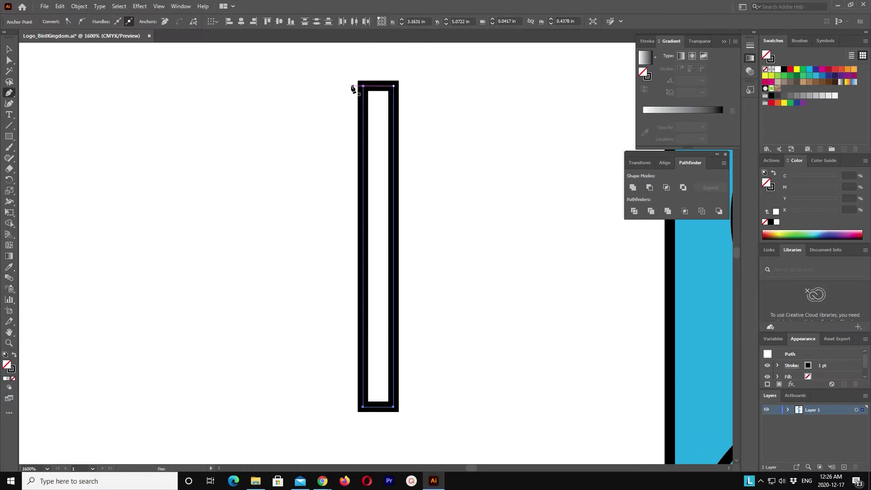
{"action": "left_click", "coordinate": [378, 86]}
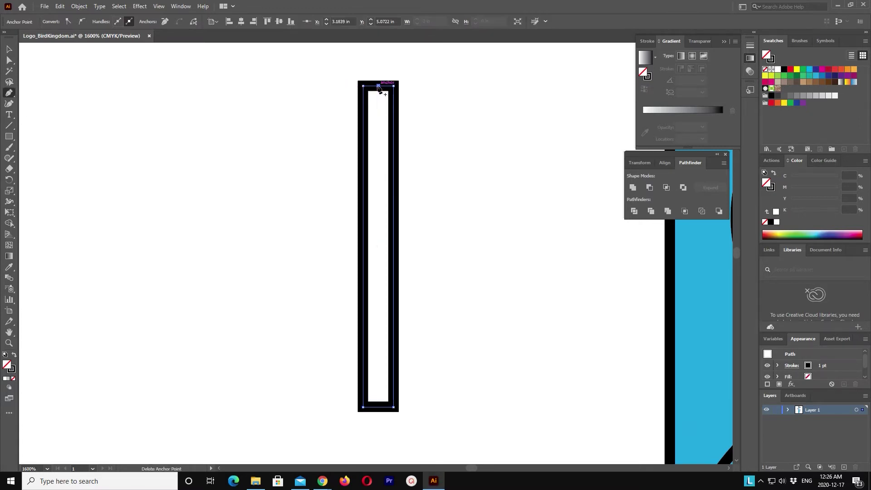
{"action": "left_click", "coordinate": [378, 407]}
Nudge the top and bottom middle anchors outward into short pointed tips
{"action": "left_click", "coordinate": [9, 60]}
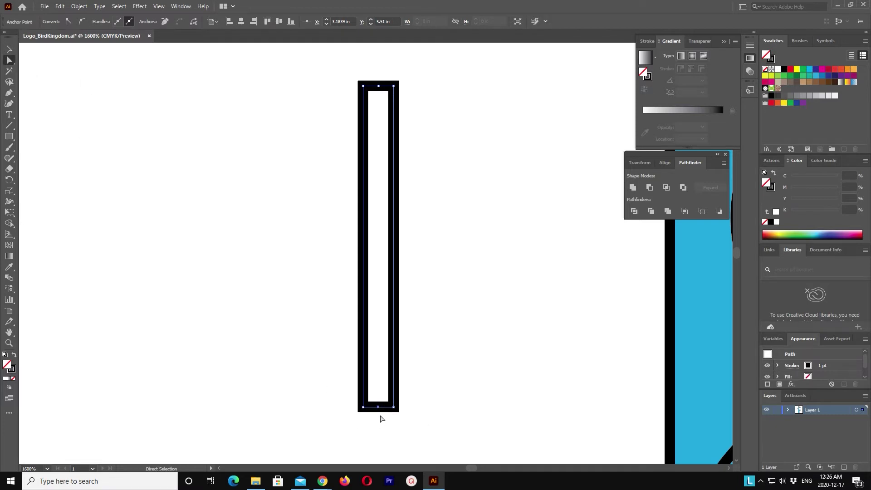
{"action": "key", "text": "shift+Down"}
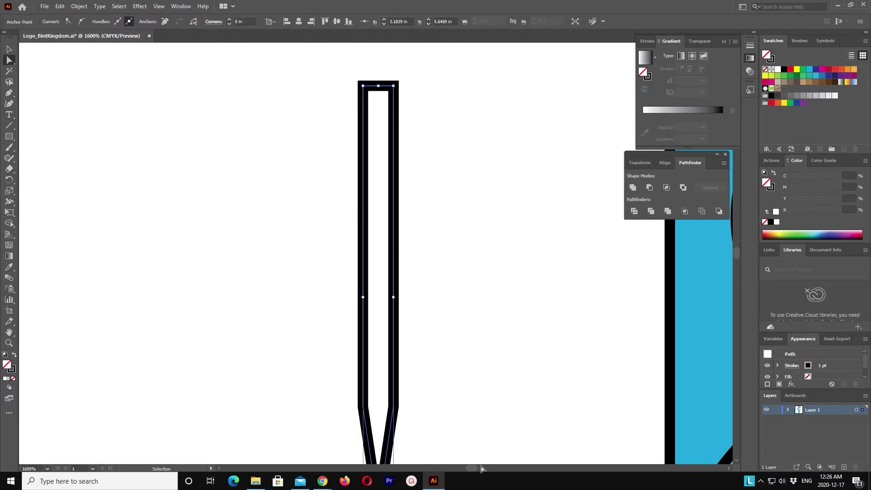
{"action": "key", "text": "ctrl+z"}
{"action": "key", "text": "Down"}
{"action": "key", "text": "Down"}
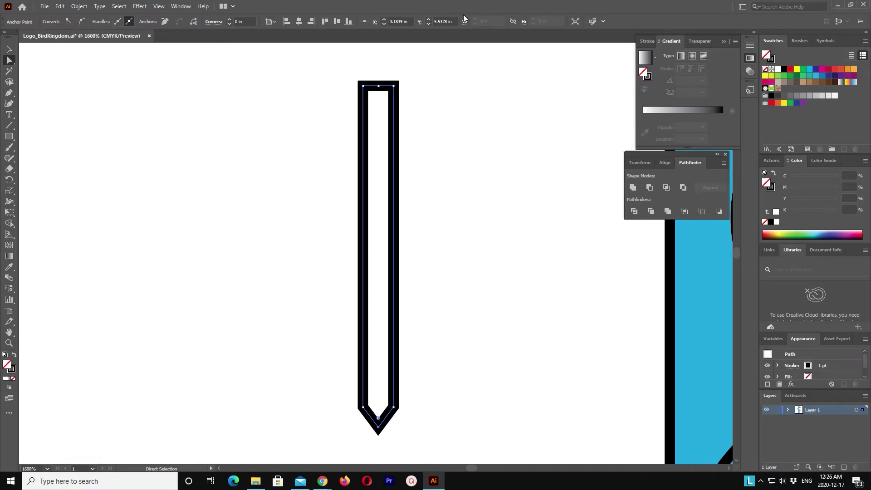
{"action": "left_click", "coordinate": [379, 85]}
{"action": "key", "text": "shift+Up"}
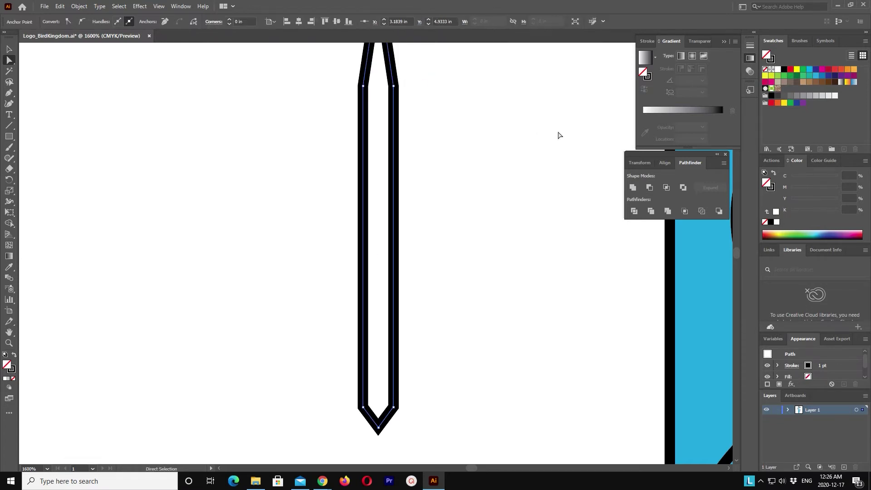
{"action": "key", "text": "ctrl+minus"}
{"action": "key", "text": "ctrl+minus"}
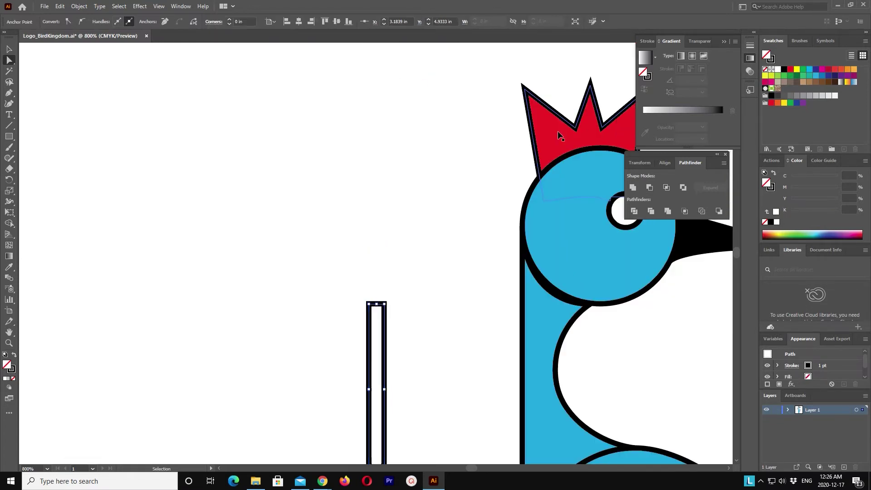
{"action": "key", "text": "shift+Down"}
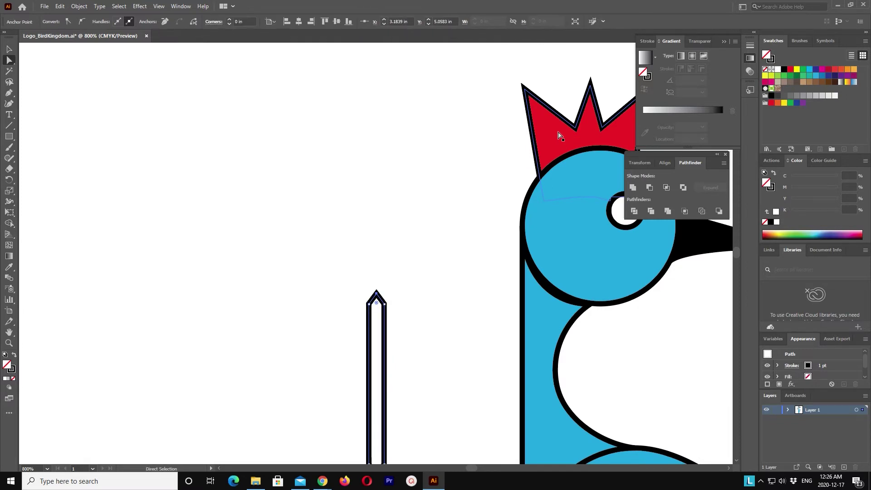
{"action": "scroll", "coordinate": [443, 246], "scroll_direction": "down", "scroll_amount": 5}
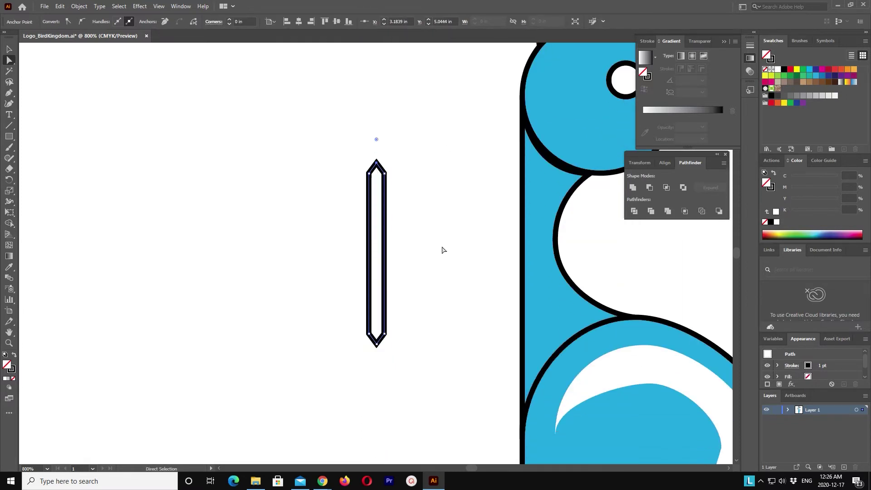
{"action": "left_click", "coordinate": [9, 93]}
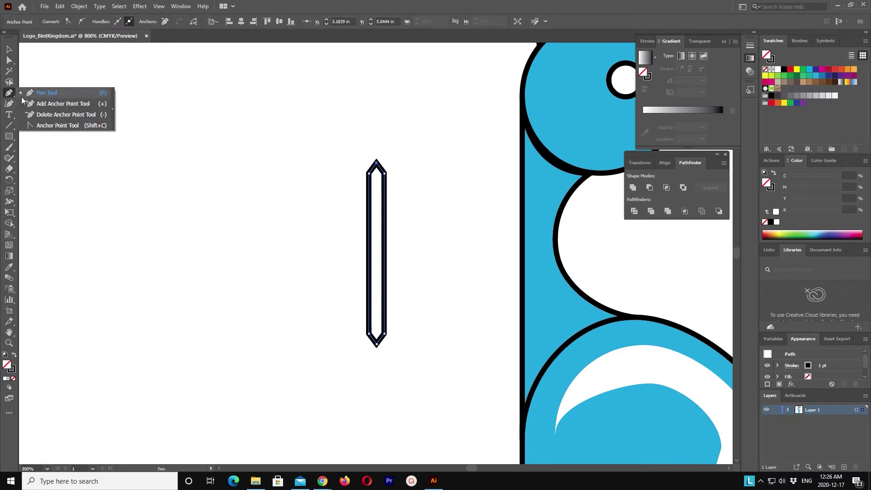
Round the shape's top tip with the Anchor Point tool, keeping the bottom tip sharp
{"action": "left_click", "coordinate": [45, 126]}
{"action": "mouse_move", "coordinate": [382, 163]}
{"action": "left_mouse_down"}
{"action": "mouse_move", "coordinate": [380, 174]}
{"action": "mouse_move", "coordinate": [386, 169]}
{"action": "left_mouse_up"}
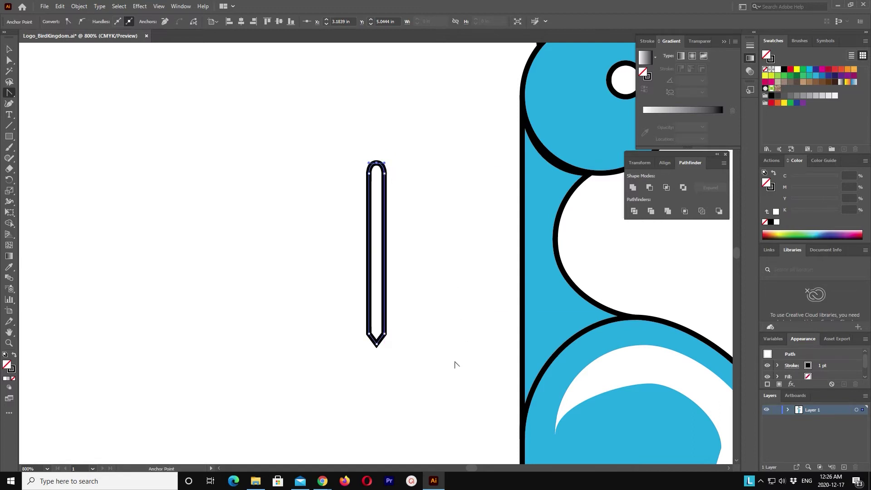
{"action": "left_click", "coordinate": [377, 345]}
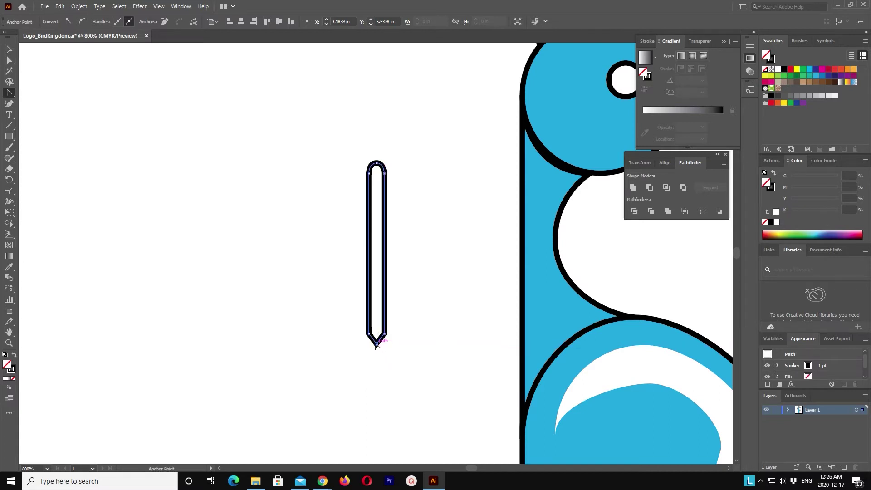
{"action": "left_click_drag", "start_coordinate": [376, 345], "coordinate": [374, 349]}
{"action": "key", "text": "ctrl+z"}
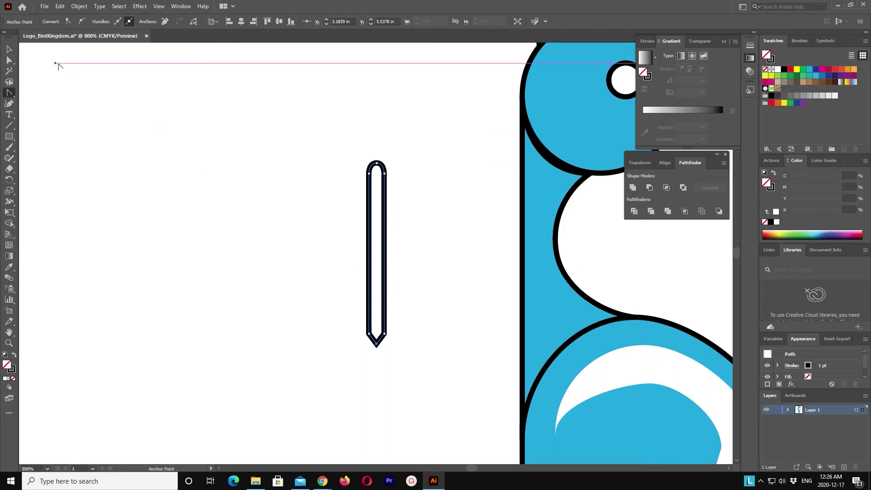
Select the whole narrow pointed shape and delete it
{"action": "left_click", "coordinate": [9, 49]}
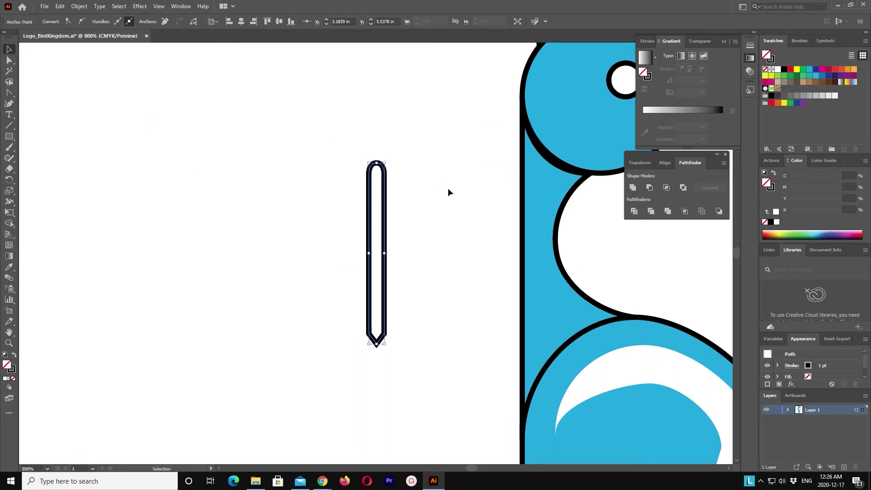
{"action": "left_click", "coordinate": [351, 118]}
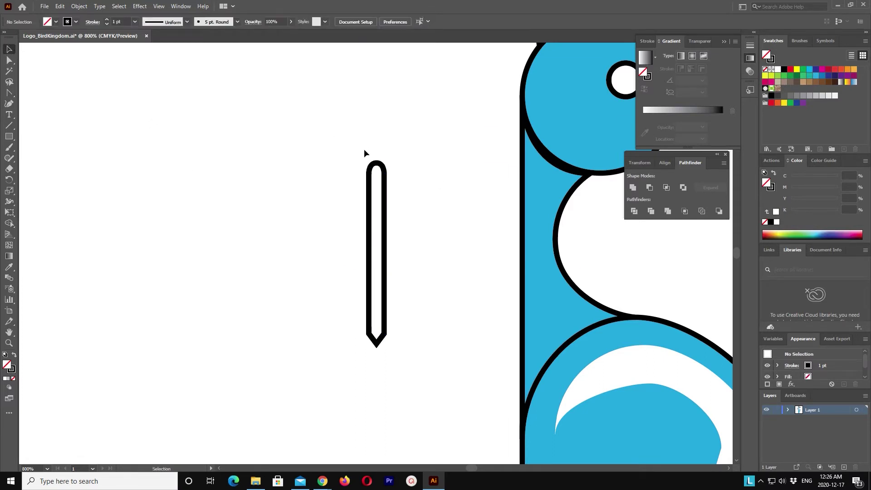
{"action": "left_click_drag", "start_coordinate": [364, 149], "coordinate": [417, 369]}
{"action": "key", "text": "Delete"}
Draw a tall narrow rectangle beside the bird and apply the Round Corners effect
{"action": "left_click", "coordinate": [9, 136]}
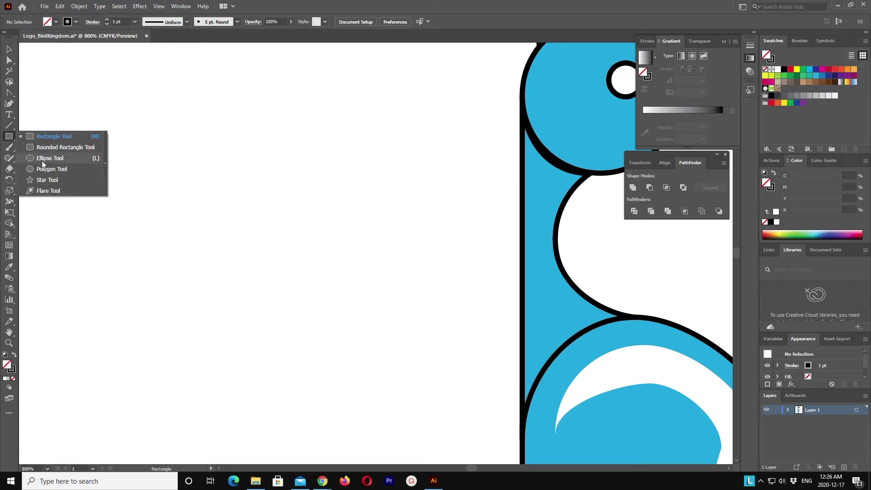
{"action": "left_click", "coordinate": [34, 137]}
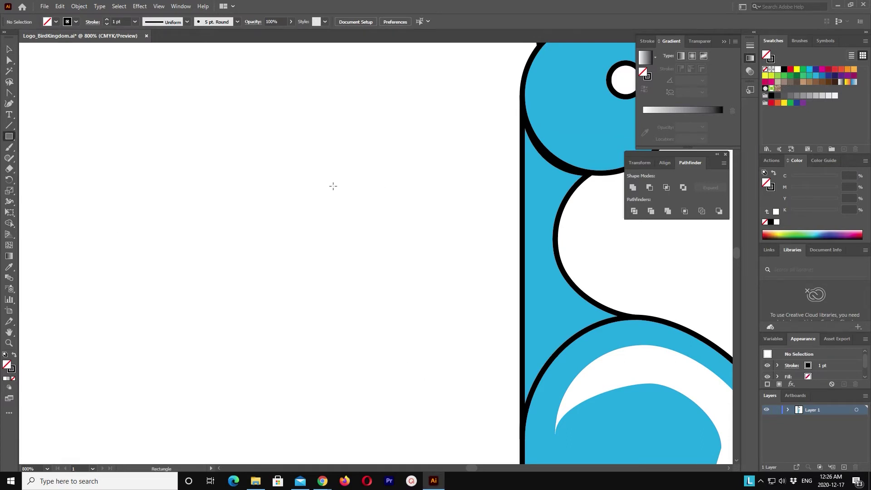
{"action": "left_click_drag", "start_coordinate": [333, 186], "coordinate": [349, 346]}
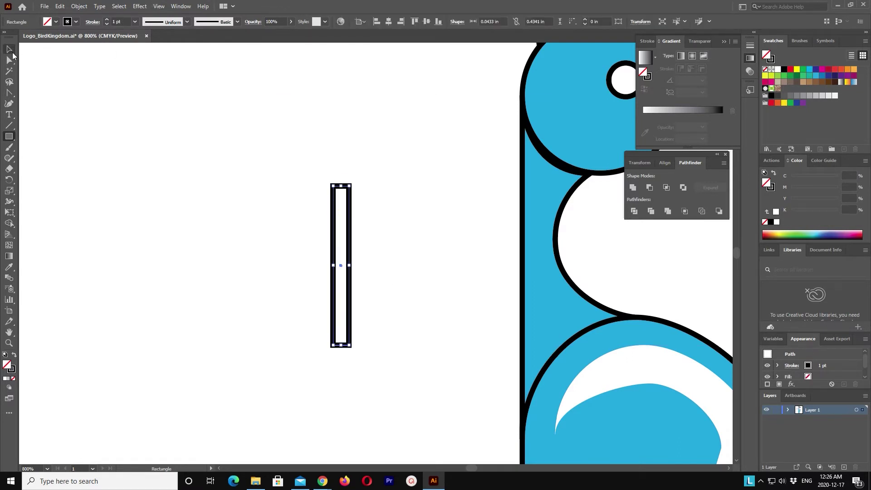
{"action": "left_click", "coordinate": [12, 53]}
{"action": "left_click", "coordinate": [158, 6]}
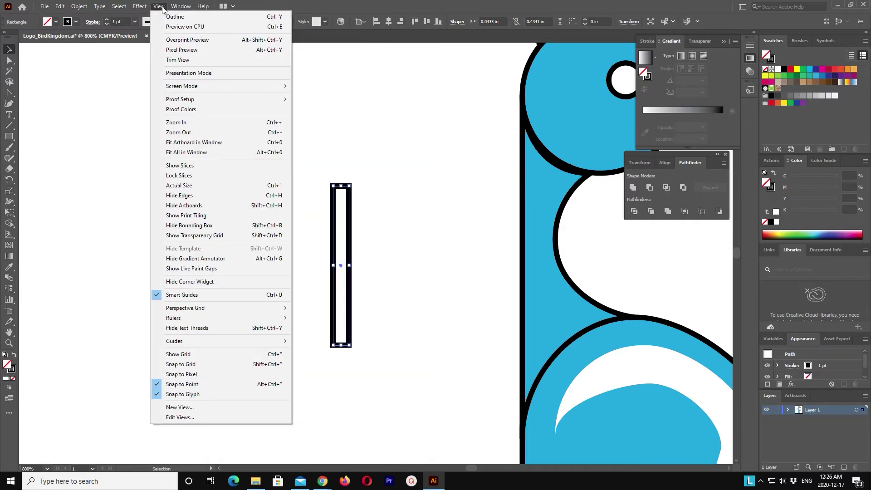
{"action": "left_click", "coordinate": [156, 7]}
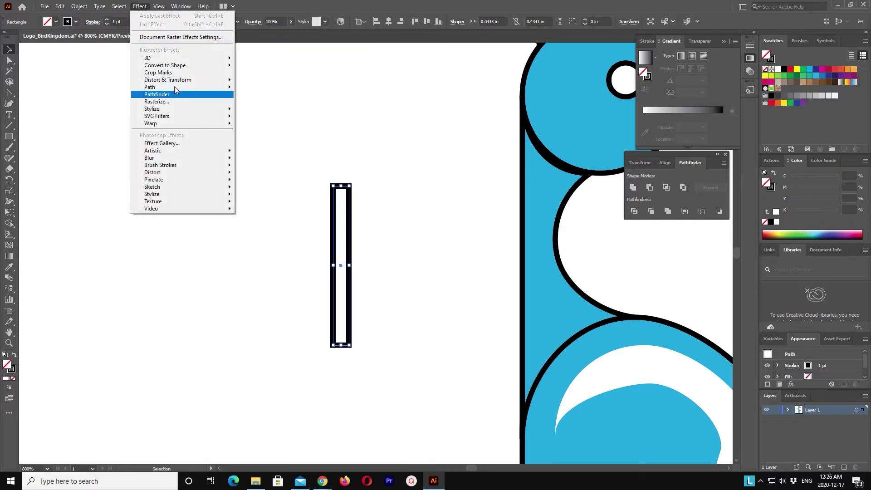
{"action": "mouse_move", "coordinate": [153, 109]}
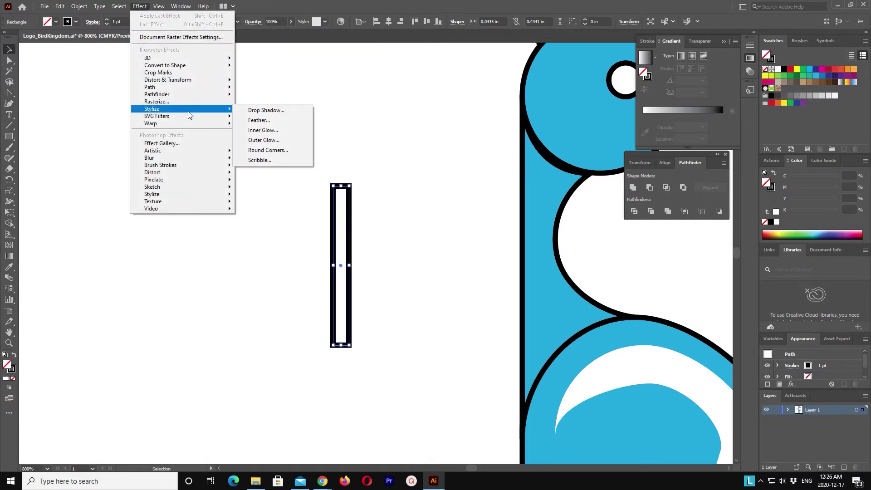
{"action": "left_click", "coordinate": [267, 150]}
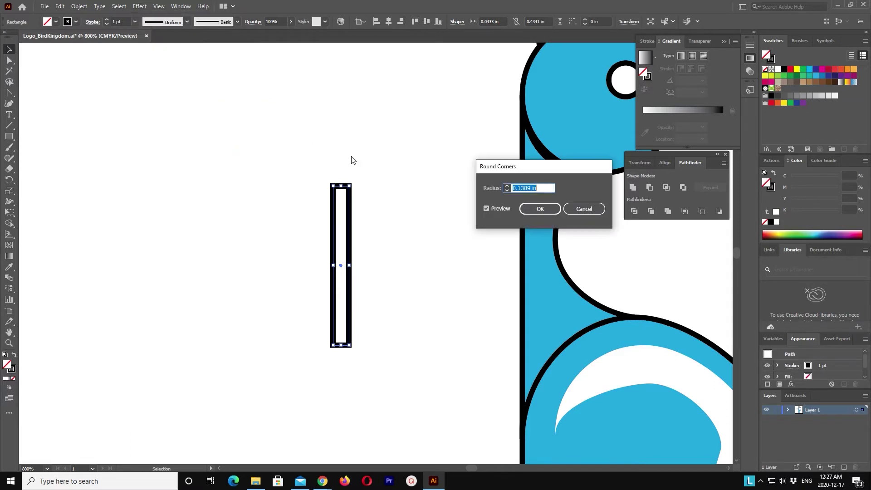
{"action": "left_click", "coordinate": [496, 209]}
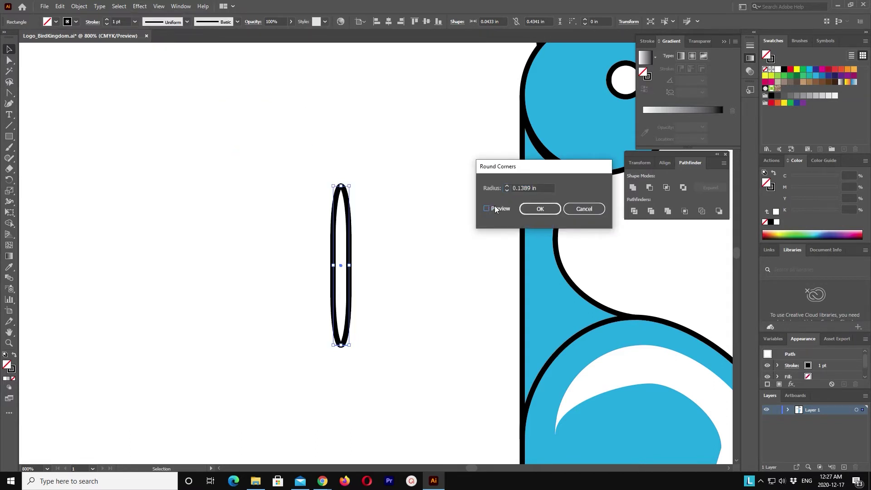
{"action": "left_click", "coordinate": [550, 211]}
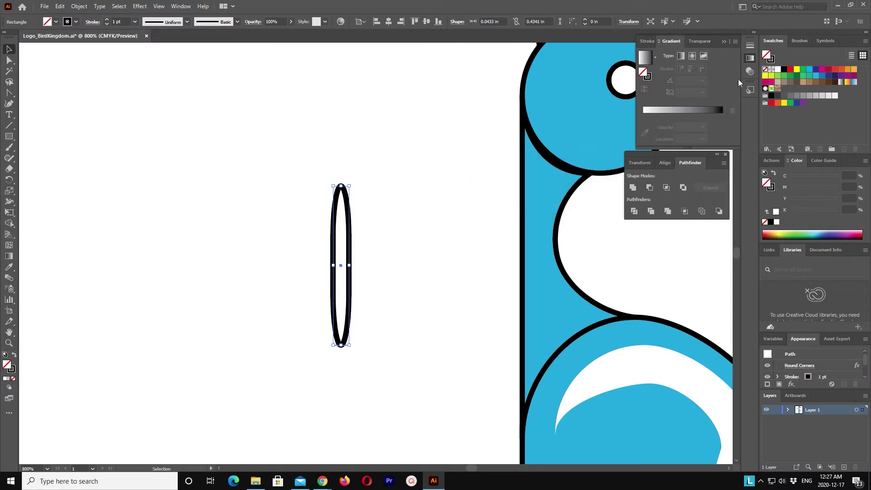
Fill the rounded stripe white with no stroke and nudge it onto the bird's neck
{"action": "left_click", "coordinate": [14, 355]}
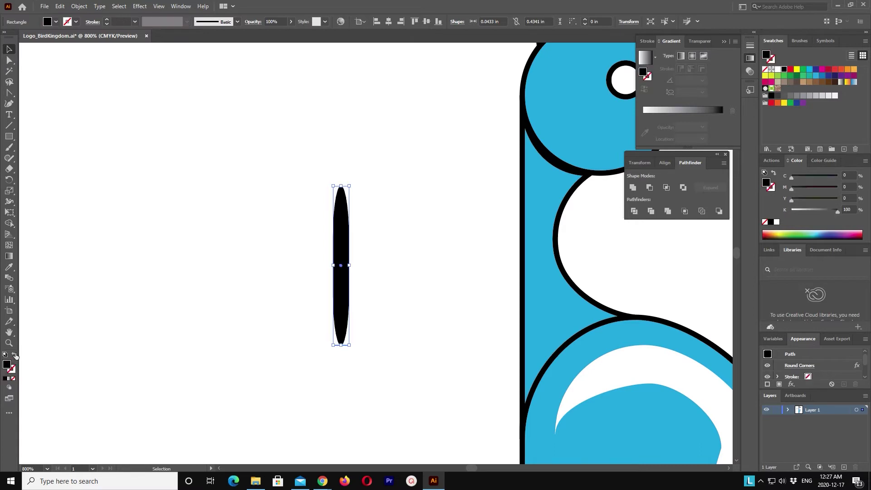
{"action": "left_click", "coordinate": [777, 69]}
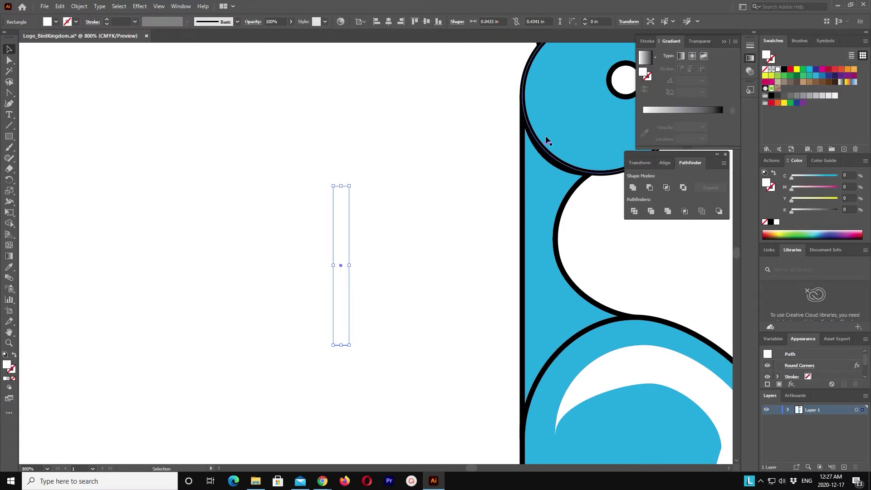
{"action": "left_click", "coordinate": [455, 215]}
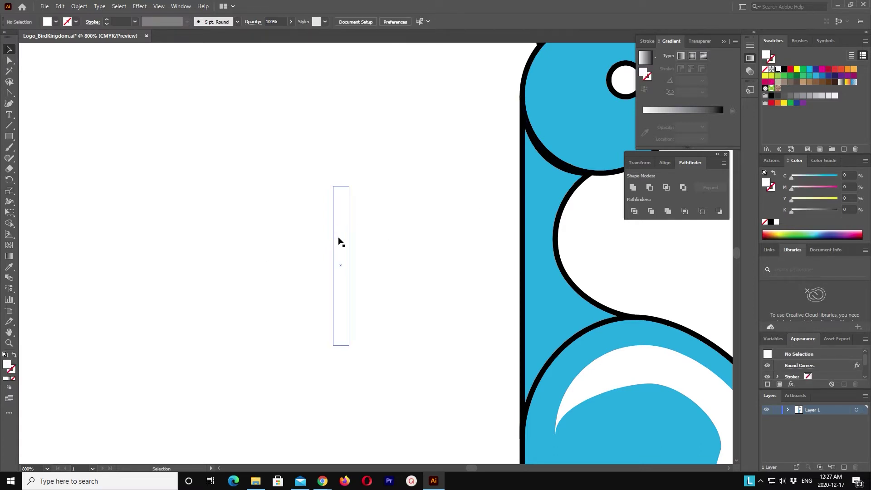
{"action": "left_click", "coordinate": [339, 236]}
{"action": "key", "text": "shift+Right"}
{"action": "key", "text": "shift+Right"}
{"action": "key", "text": "shift+Right"}
{"action": "key", "text": "shift+Right"}
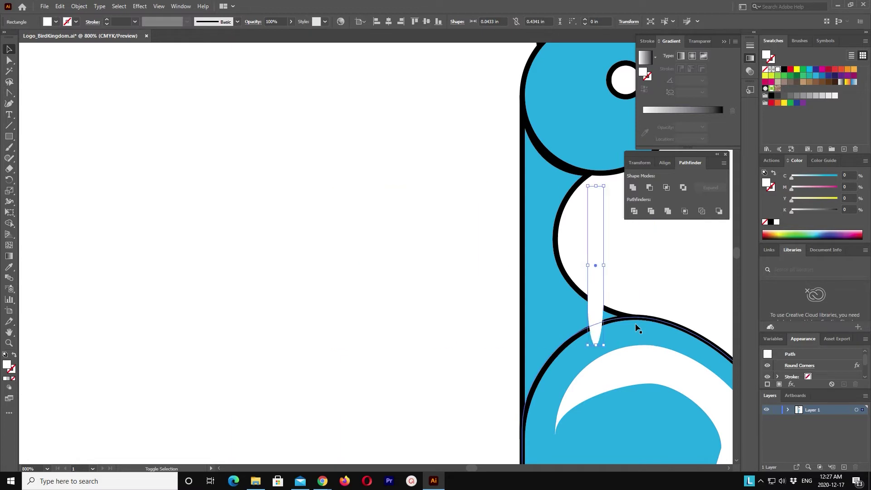
{"action": "key", "text": "shift+Left"}
{"action": "key", "text": "shift+Left"}
{"action": "key", "text": "shift+Right"}
{"action": "key", "text": "Left"}
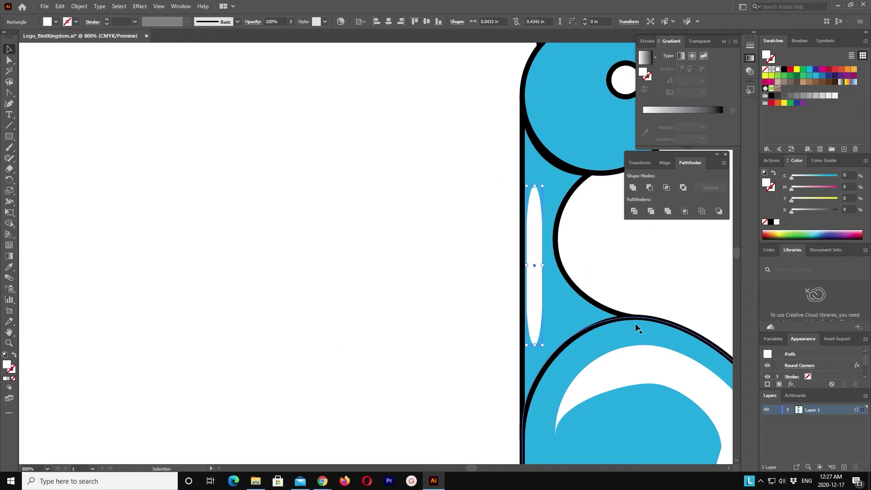
Narrow the white stripe and fine-tune it along the neck's left edge
{"action": "left_click_drag", "start_coordinate": [547, 265], "coordinate": [537, 264]}
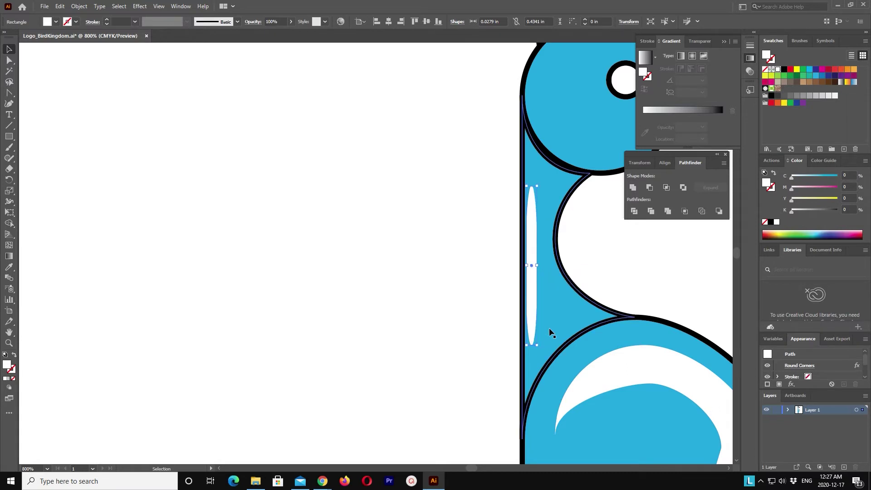
{"action": "key", "text": "Right"}
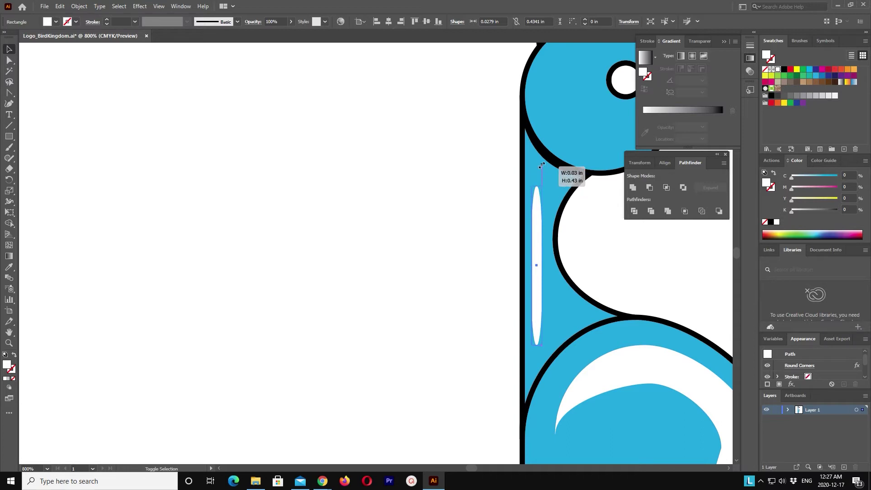
{"action": "left_click_drag", "start_coordinate": [543, 187], "coordinate": [542, 165]}
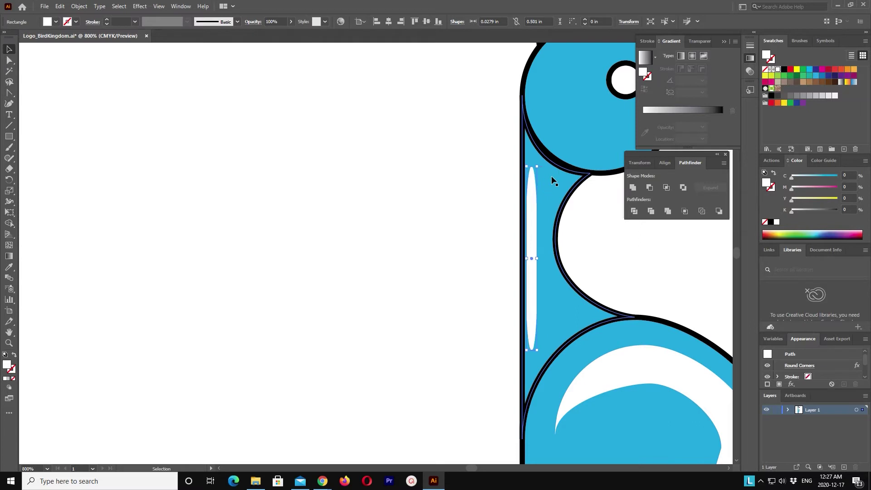
{"action": "key", "text": "ctrl+equal"}
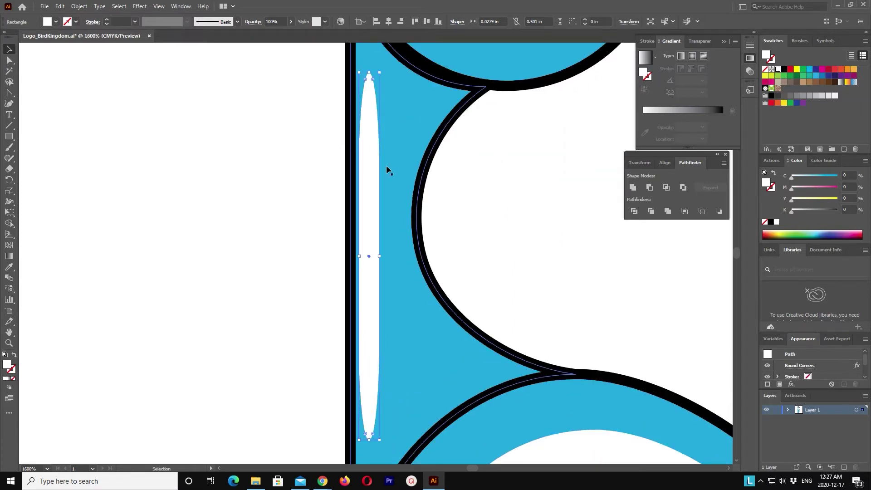
{"action": "left_click_drag", "start_coordinate": [375, 165], "coordinate": [379, 165]}
{"action": "left_click", "coordinate": [220, 177]}
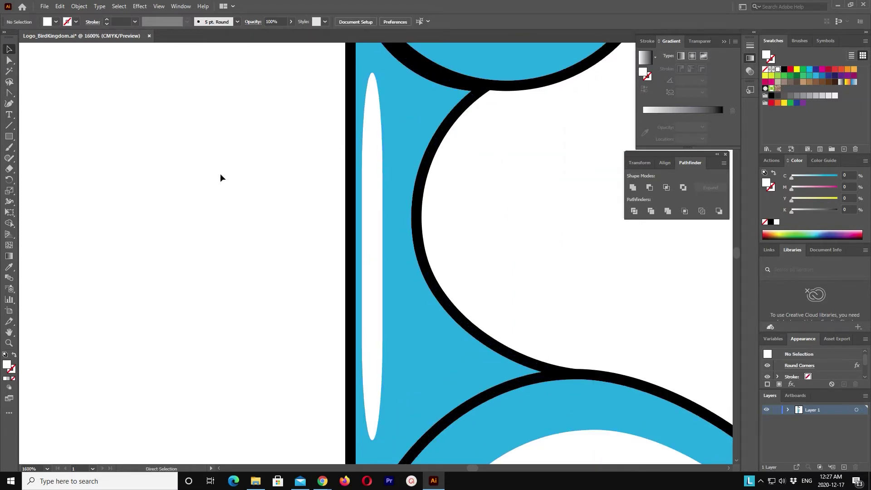
{"action": "key", "text": "ctrl+minus"}
{"action": "key", "text": "ctrl+minus"}
Move the white stripe down to the lower body and stretch its top up below the head
{"action": "scroll", "coordinate": [218, 174], "scroll_direction": "down", "scroll_amount": 3}
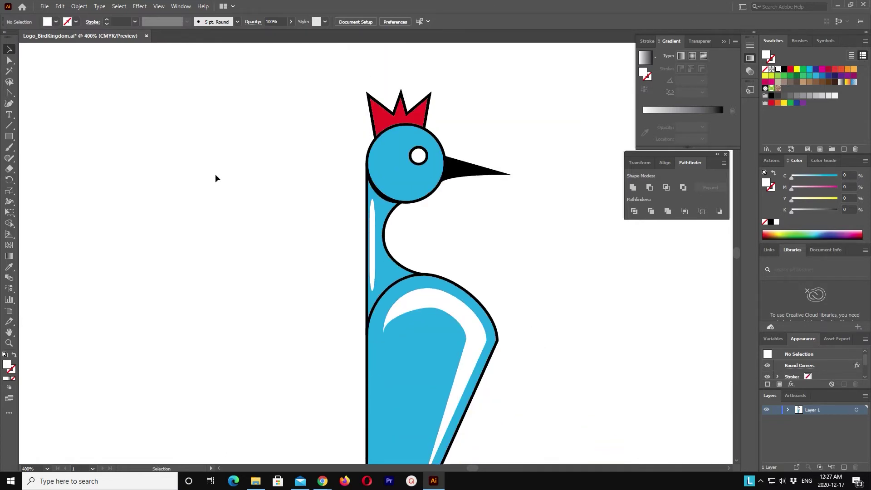
{"action": "key", "text": "ctrl+minus"}
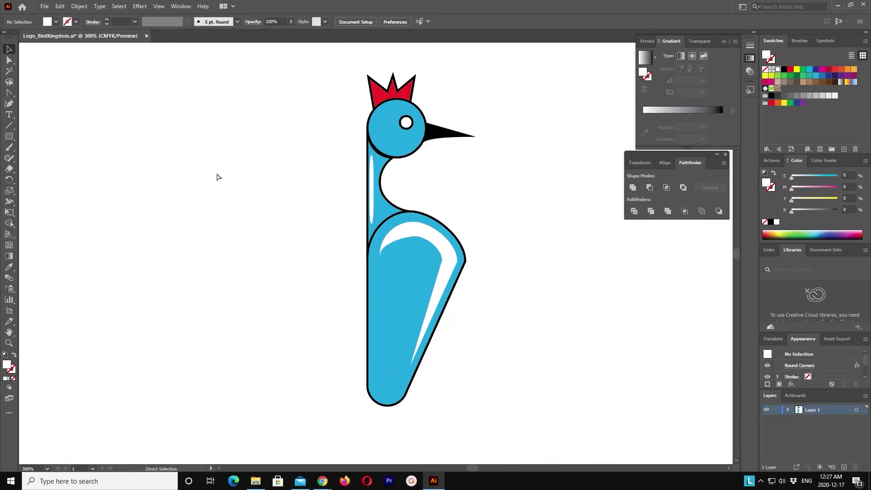
{"action": "left_click", "coordinate": [372, 201]}
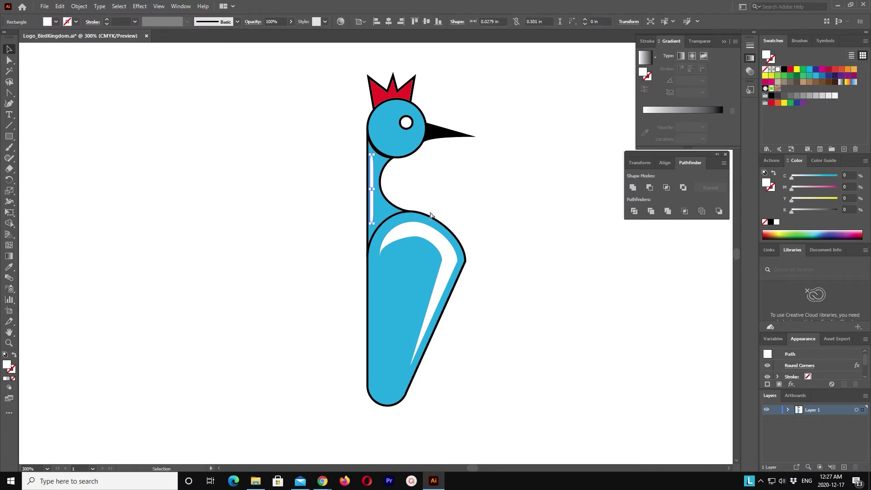
{"action": "key", "text": "shift+Down"}
{"action": "key", "text": "shift+Down"}
{"action": "key", "text": "shift+Down"}
{"action": "key", "text": "shift+Down"}
{"action": "key", "text": "shift+Down"}
{"action": "key", "text": "shift+Down"}
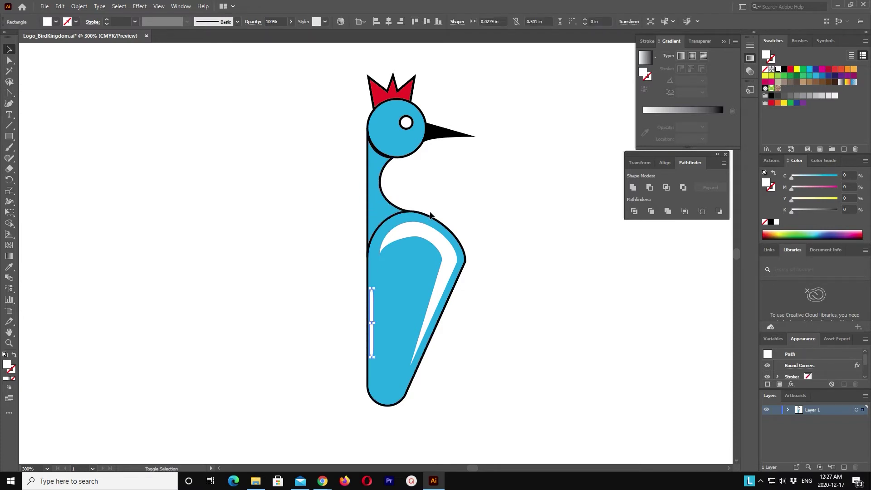
{"action": "key", "text": "shift+Down"}
{"action": "key", "text": "shift+Down"}
{"action": "key", "text": "Right"}
{"action": "key", "text": "Down"}
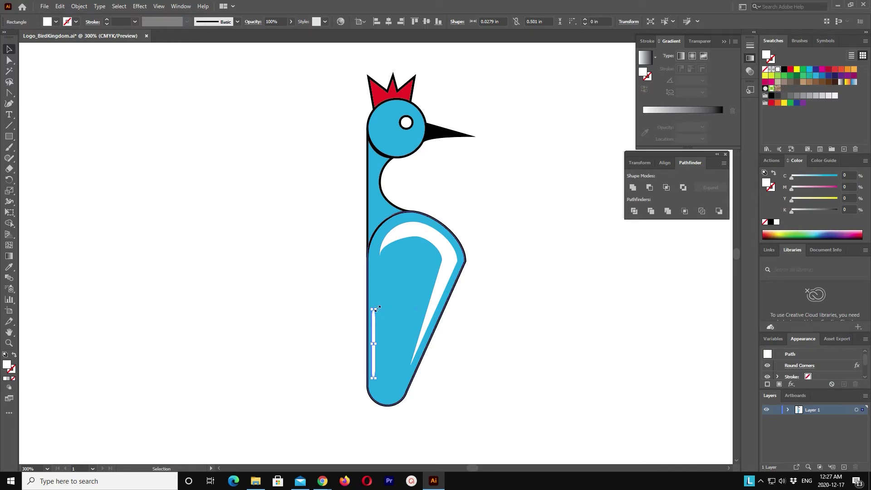
{"action": "left_click_drag", "start_coordinate": [375, 309], "coordinate": [375, 158]}
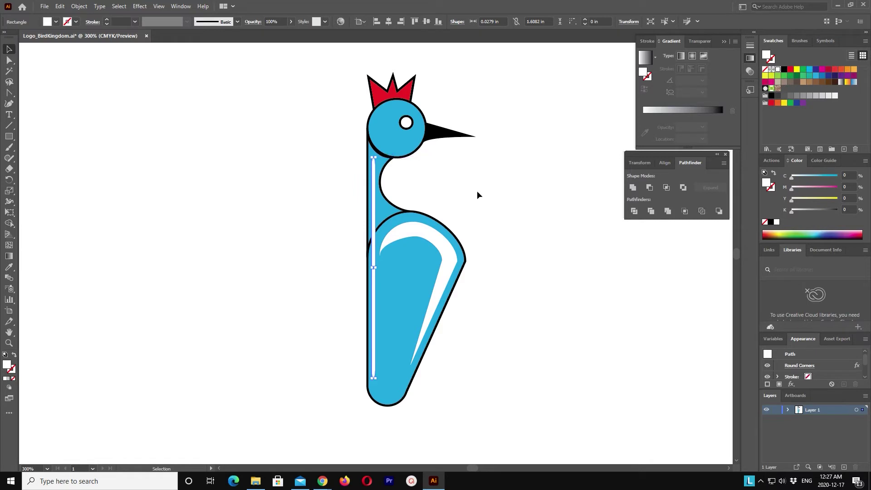
{"action": "key", "text": "Left"}
{"action": "key", "text": "Down"}
{"action": "left_click", "coordinate": [530, 195]}
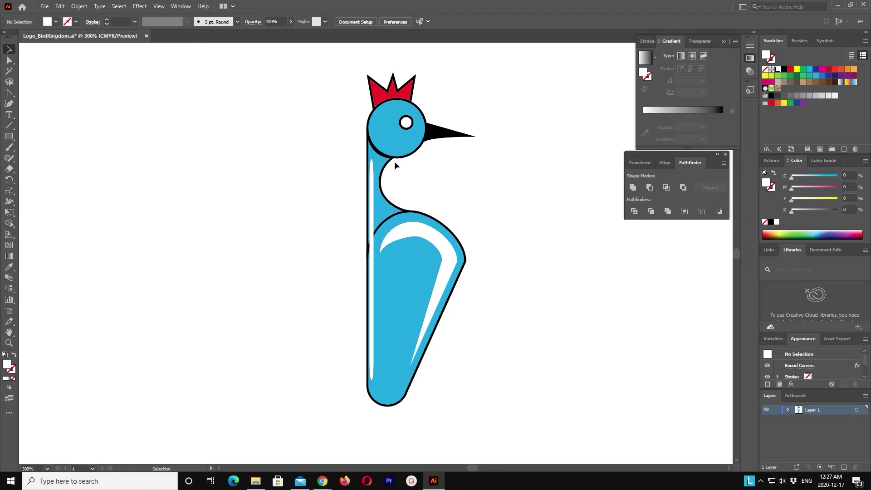
Slightly resize the blue neck shape, then marquee-select the crown, head, eye and beak
{"action": "left_click", "coordinate": [381, 159]}
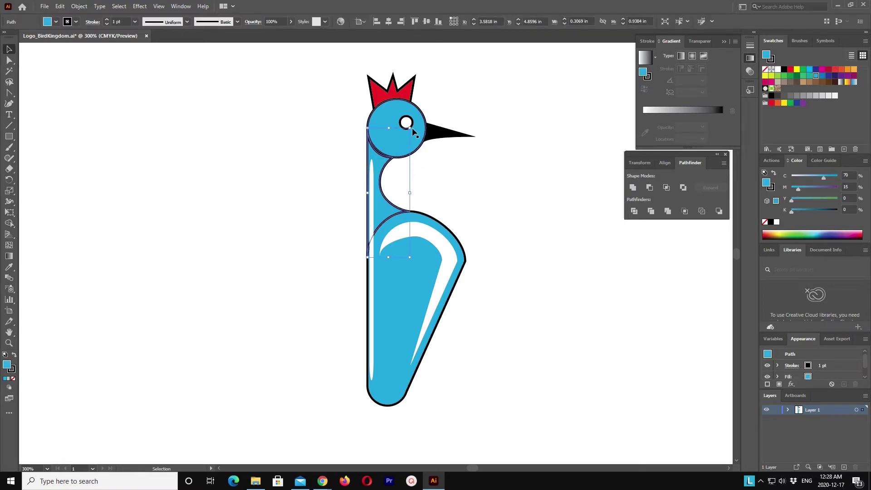
{"action": "left_click_drag", "start_coordinate": [410, 127], "coordinate": [410, 127]}
{"action": "left_click", "coordinate": [488, 171]}
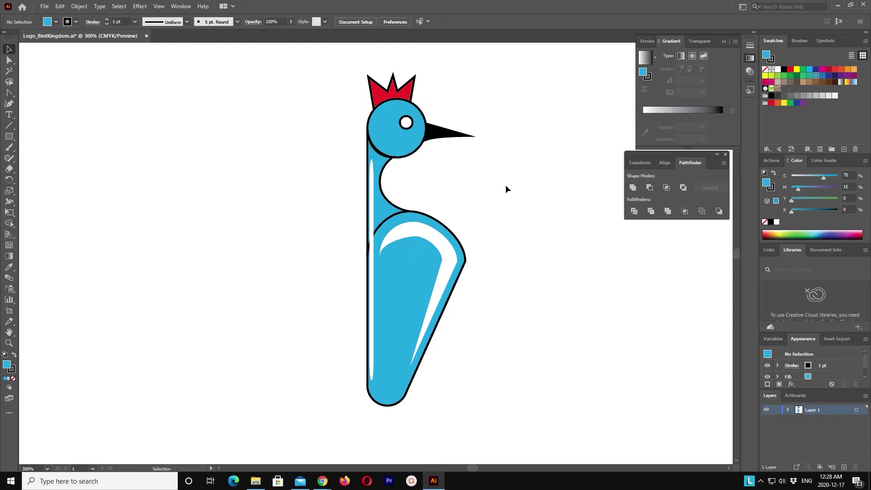
{"action": "left_click_drag", "start_coordinate": [381, 63], "coordinate": [495, 148]}
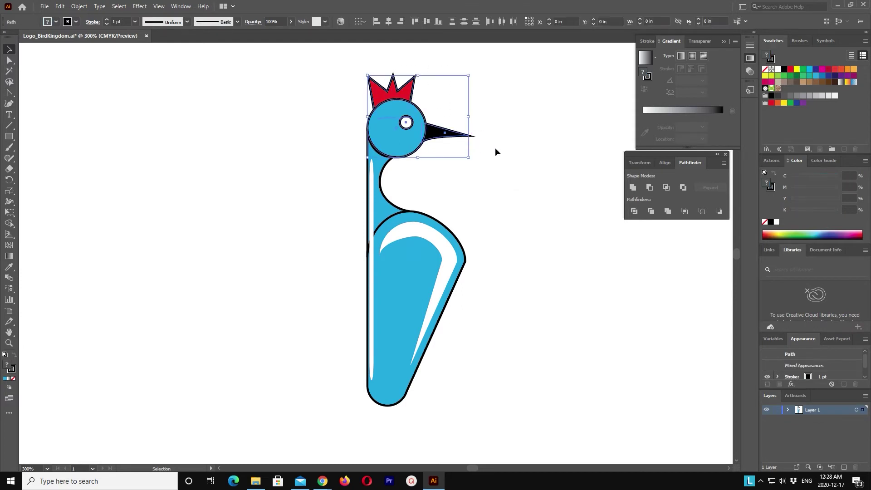
Bring the selected crown, head, eye and beak to the front, then deselect
{"action": "left_click", "coordinate": [79, 6]}
{"action": "mouse_move", "coordinate": [94, 26]}
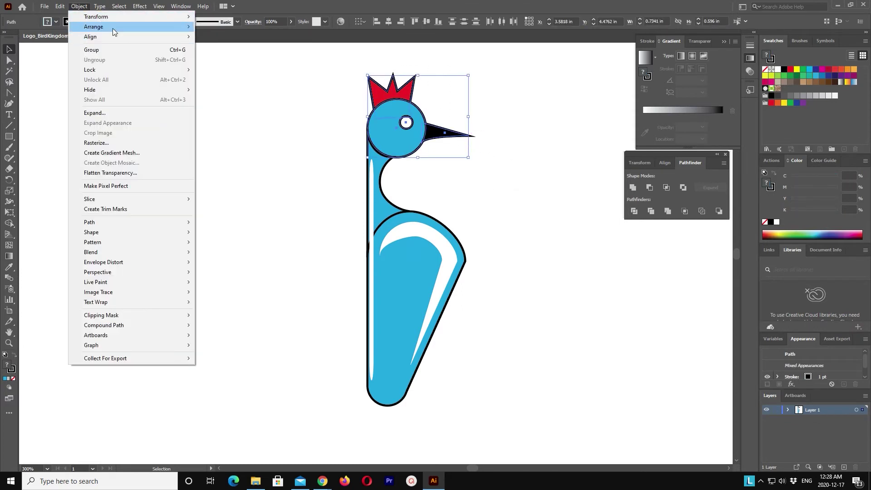
{"action": "left_click", "coordinate": [255, 27]}
{"action": "left_click", "coordinate": [522, 189]}
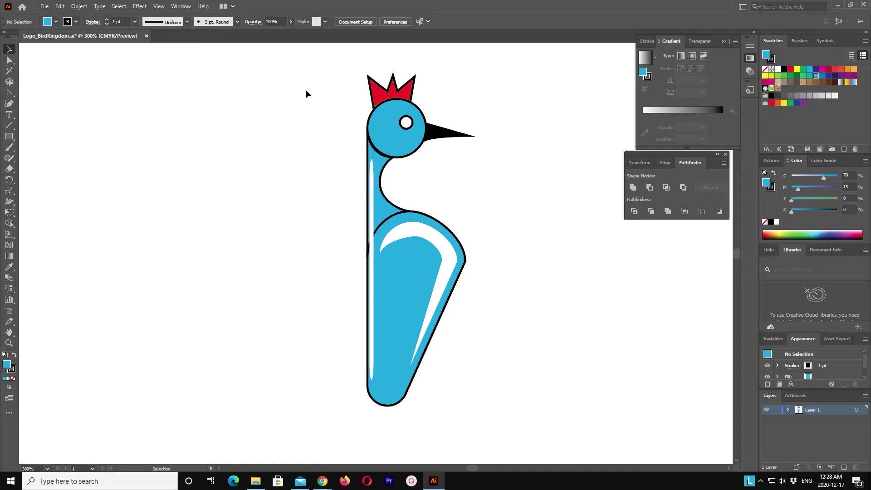
Select all of the bird's shapes and group them
{"action": "left_click_drag", "start_coordinate": [306, 93], "coordinate": [485, 356]}
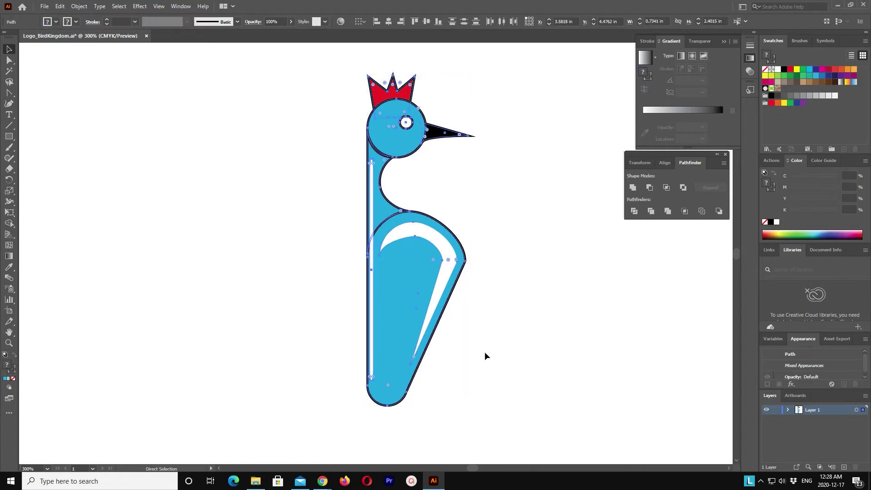
{"action": "left_click", "coordinate": [60, 6]}
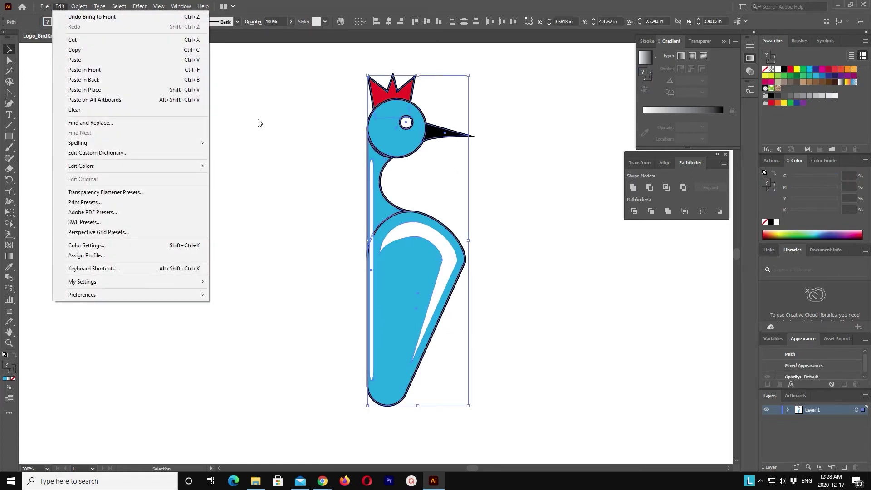
{"action": "left_click", "coordinate": [351, 108]}
{"action": "left_click_drag", "start_coordinate": [341, 66], "coordinate": [493, 352]}
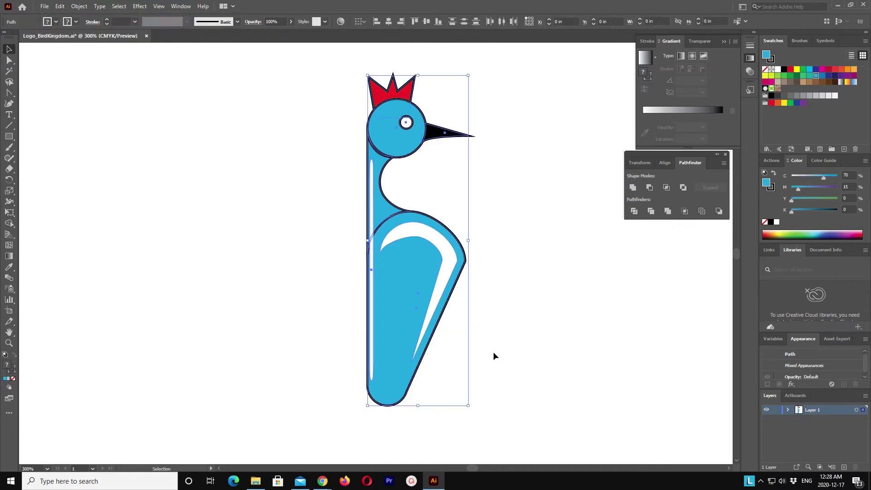
{"action": "key", "text": "a"}
{"action": "key", "text": "ctrl+g"}
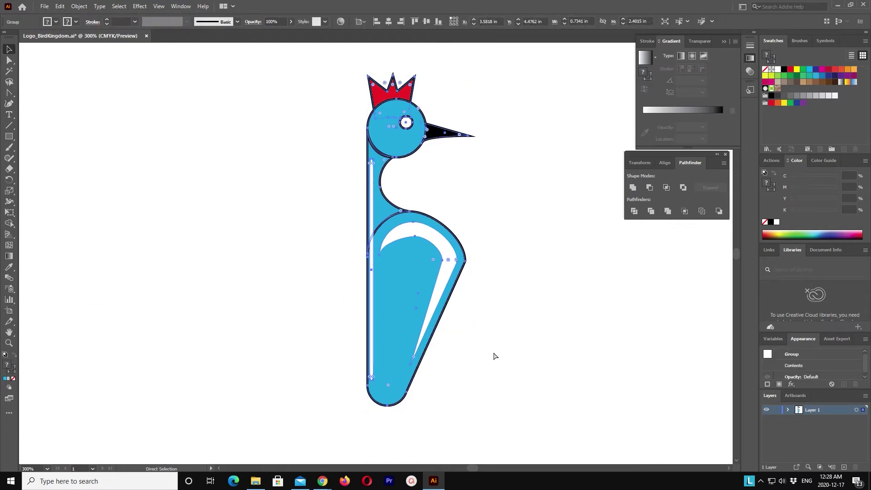
{"action": "key", "text": "v"}
Paste a copy of the grouped bird in front and bring up the Reflect options
{"action": "left_click", "coordinate": [79, 6]}
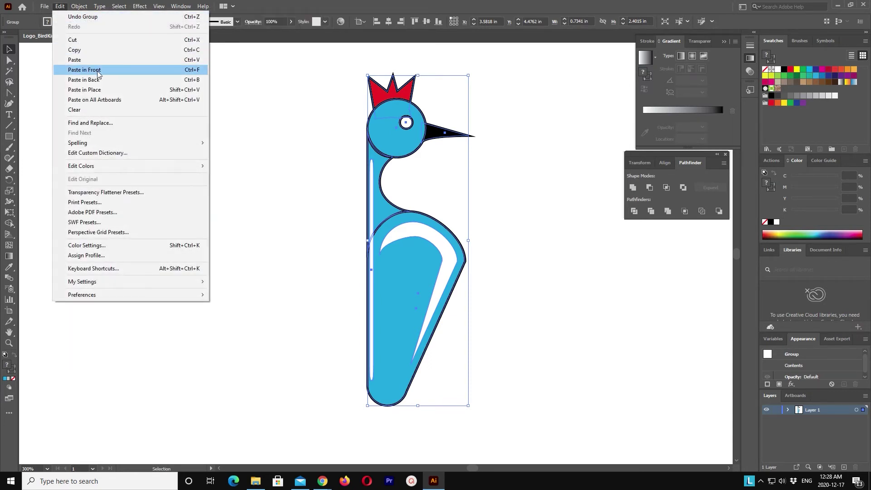
{"action": "left_click", "coordinate": [104, 70]}
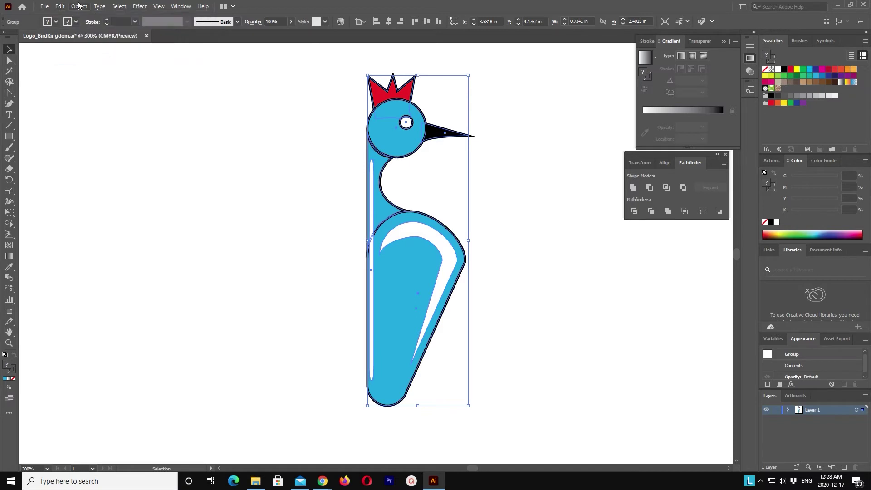
{"action": "left_click", "coordinate": [78, 5]}
{"action": "mouse_move", "coordinate": [97, 16]}
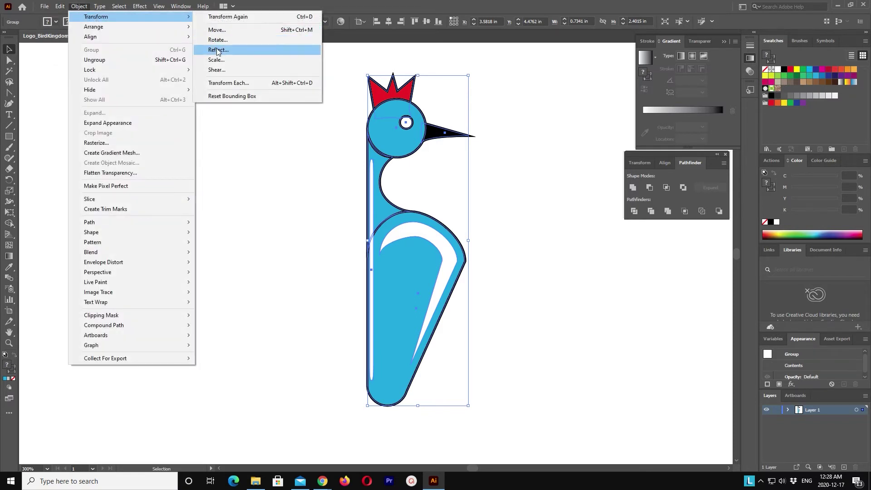
{"action": "left_click", "coordinate": [217, 50]}
Create the mirrored copy, slide it left against the original and scale it down
{"action": "left_click", "coordinate": [438, 297]}
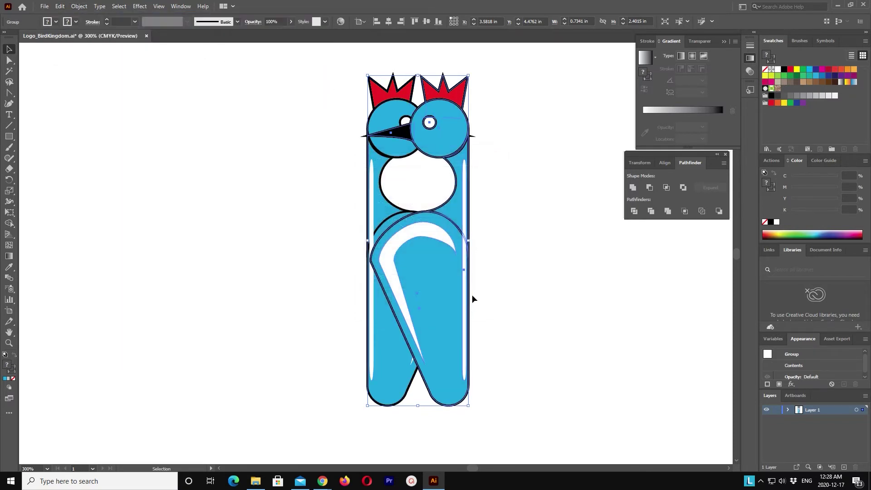
{"action": "key", "text": "shift+Left"}
{"action": "key", "text": "shift+Left"}
{"action": "key", "text": "shift+Left"}
{"action": "key", "text": "shift+Left"}
{"action": "key", "text": "shift+Left"}
{"action": "key", "text": "shift+Left"}
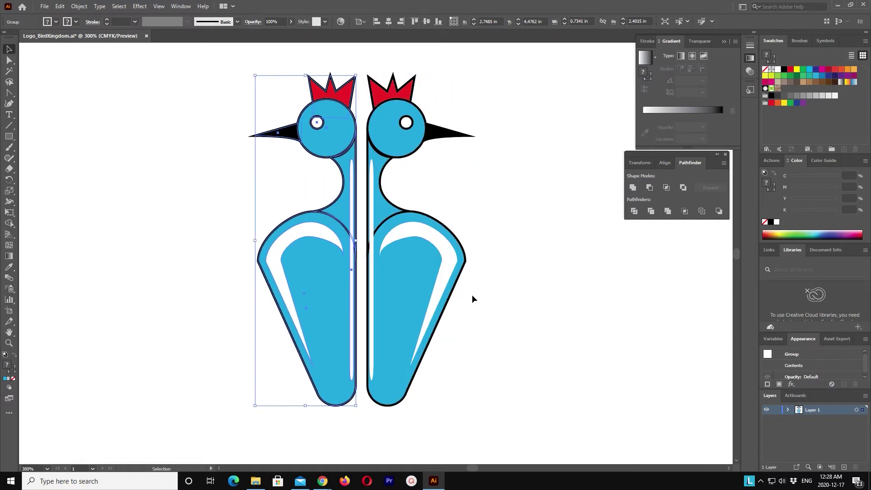
{"action": "key", "text": "Right"}
{"action": "key", "text": "Right"}
{"action": "key", "text": "Right"}
{"action": "key", "text": "Right"}
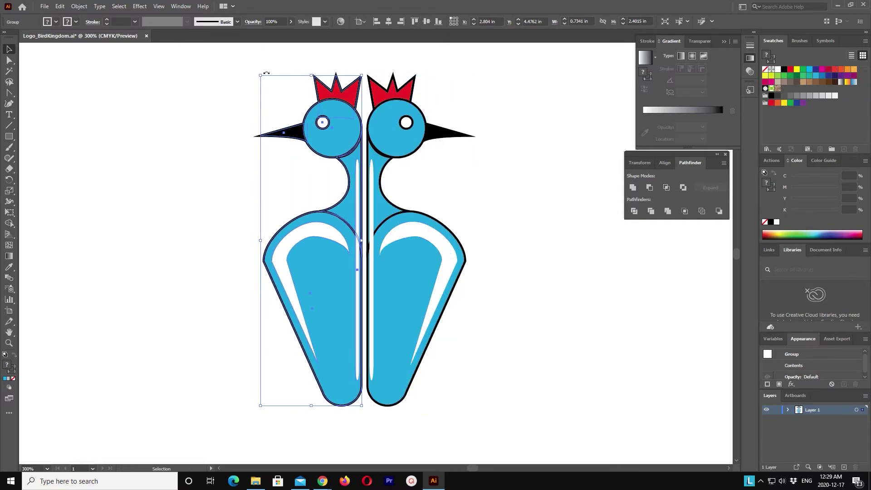
{"action": "left_click_drag", "start_coordinate": [261, 75], "coordinate": [282, 135]}
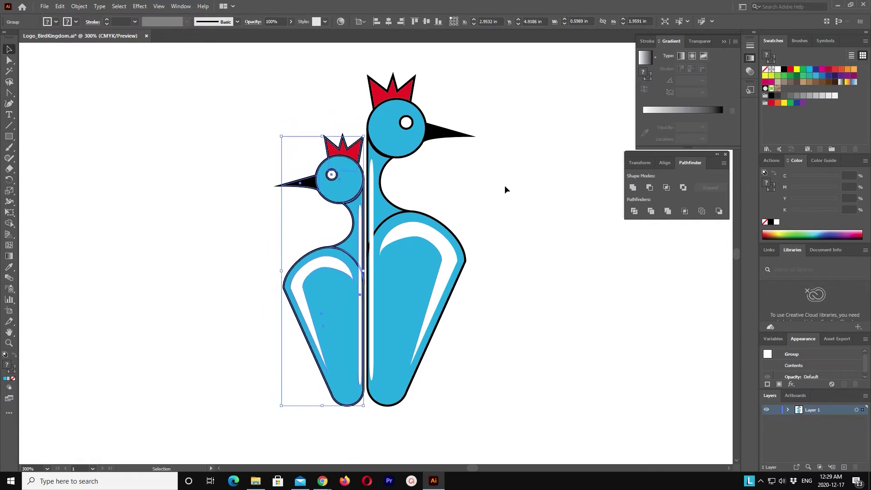
Enter the smaller bird's group and delete its red crown
{"action": "left_click", "coordinate": [397, 170]}
{"action": "double_click", "coordinate": [358, 152]}
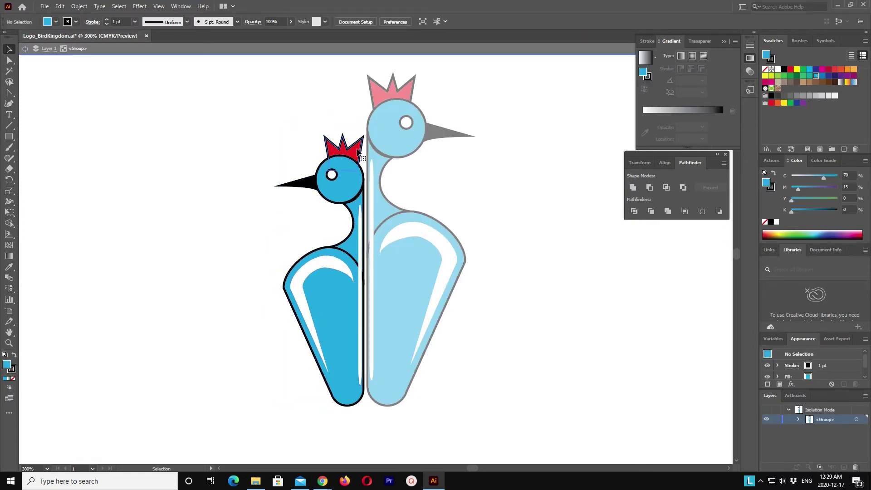
{"action": "left_click", "coordinate": [358, 152]}
{"action": "key", "text": "Delete"}
{"action": "double_click", "coordinate": [478, 183]}
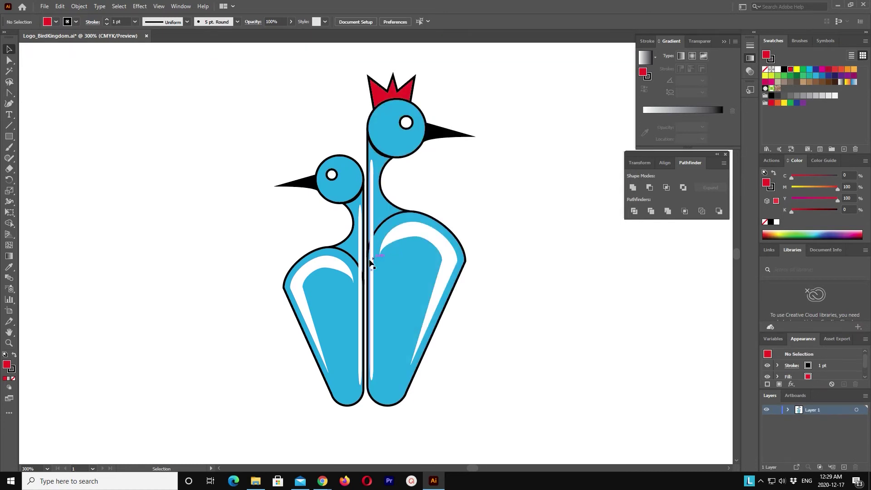
{"action": "left_click", "coordinate": [359, 245]}
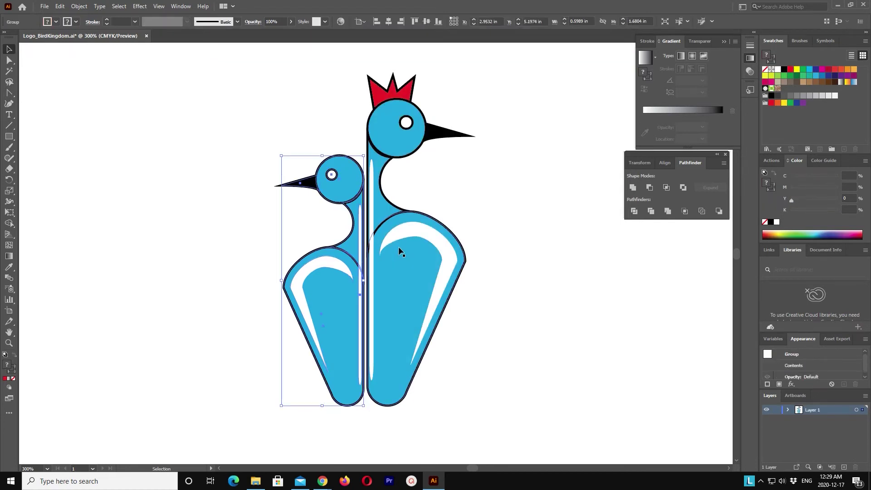
{"action": "double_click", "coordinate": [360, 245]}
{"action": "left_click", "coordinate": [363, 247]}
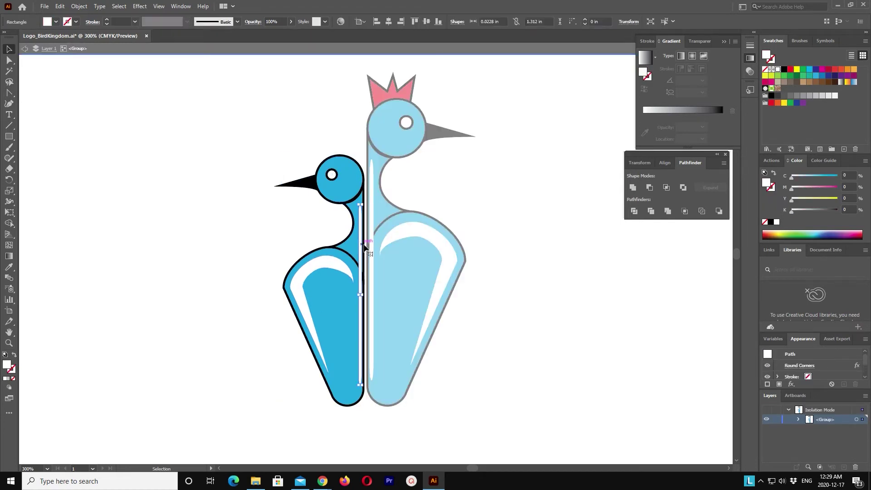
{"action": "left_click", "coordinate": [518, 180]}
{"action": "double_click", "coordinate": [518, 177]}
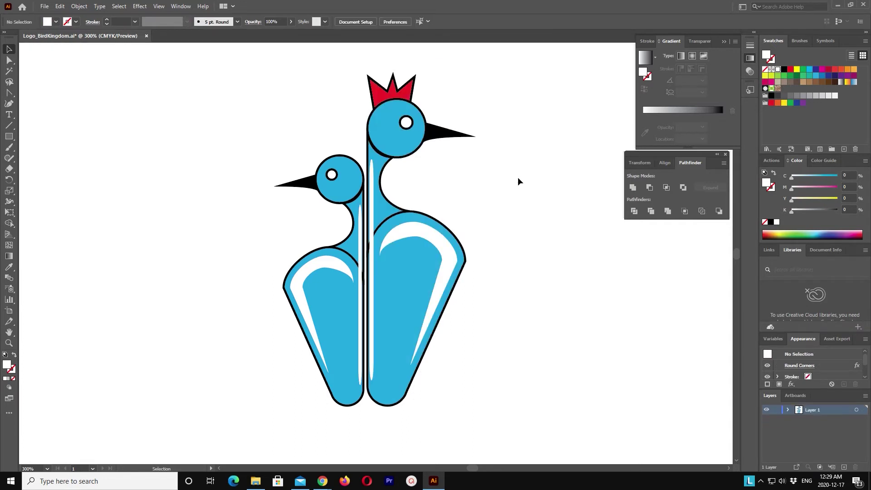
Nudge the small bird's beak anchor points right and down
{"action": "left_click", "coordinate": [308, 190]}
{"action": "left_click", "coordinate": [9, 60]}
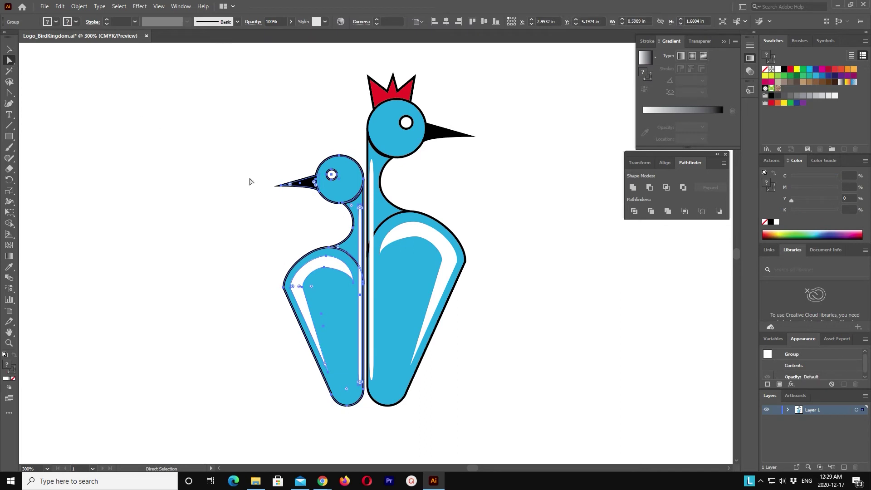
{"action": "left_click_drag", "start_coordinate": [252, 174], "coordinate": [289, 209]}
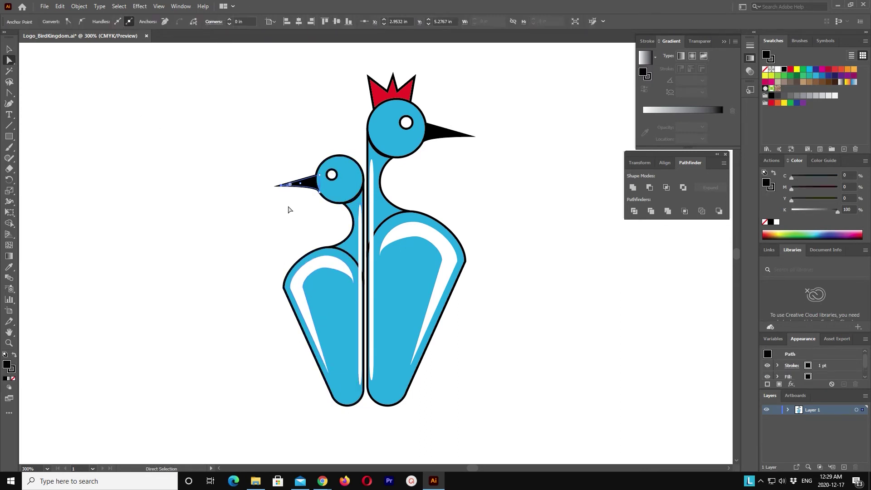
{"action": "key", "text": "Right"}
{"action": "key", "text": "Right"}
{"action": "key", "text": "Right"}
{"action": "key", "text": "Down"}
{"action": "key", "text": "Down"}
{"action": "key", "text": "Down"}
{"action": "key", "text": "Right"}
{"action": "key", "text": "Right"}
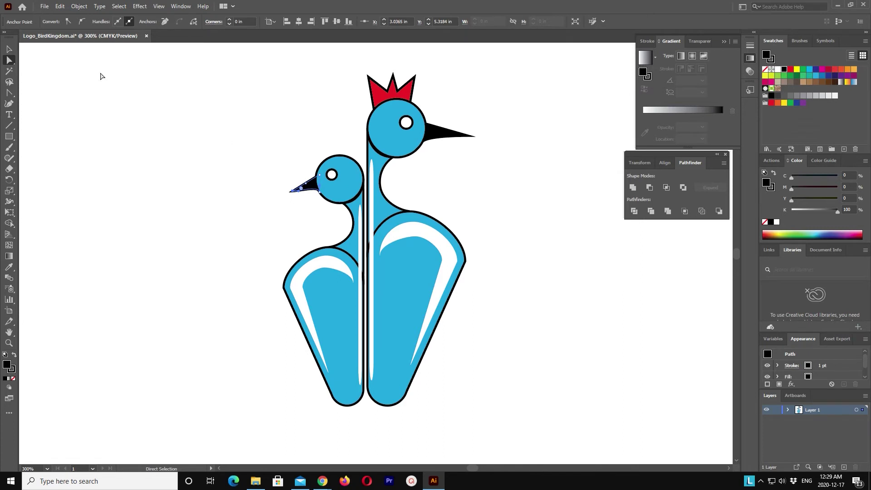
{"action": "left_click", "coordinate": [9, 49]}
{"action": "left_click", "coordinate": [161, 156]}
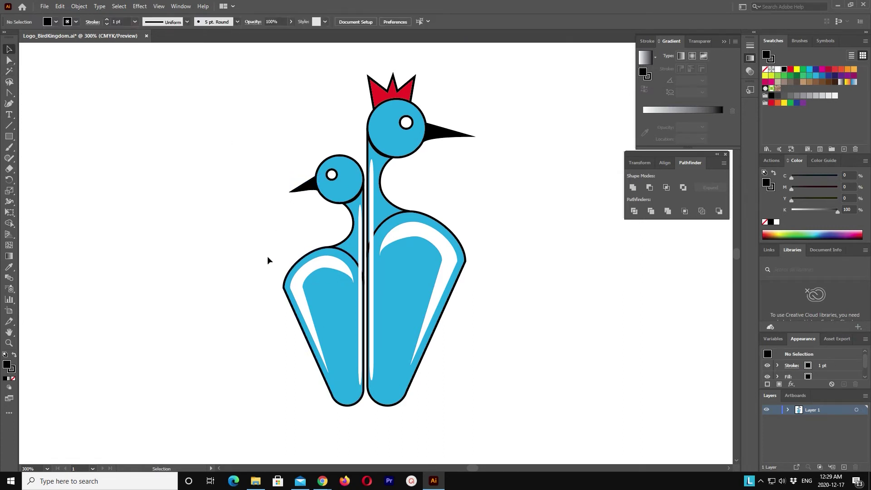
Pull the small bird's left body edge outward and move a white highlight anchor left and up
{"action": "left_click_drag", "start_coordinate": [266, 260], "coordinate": [288, 294]}
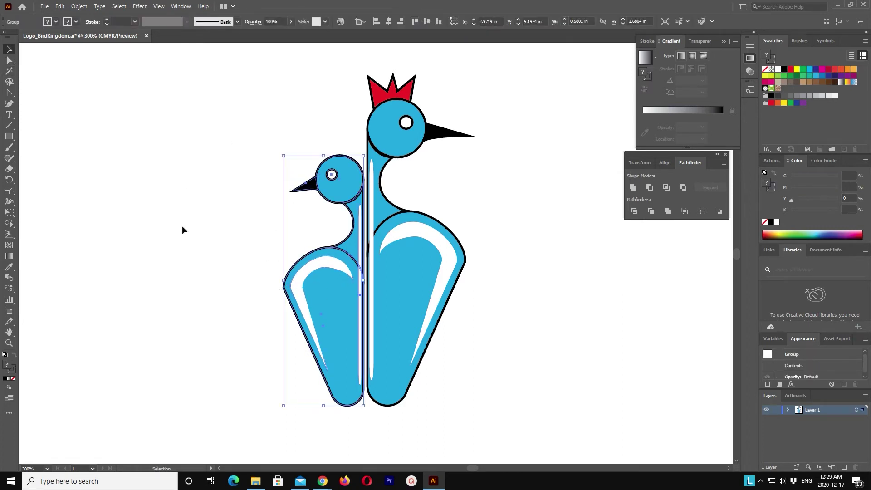
{"action": "left_click", "coordinate": [9, 59]}
{"action": "left_click", "coordinate": [252, 264]}
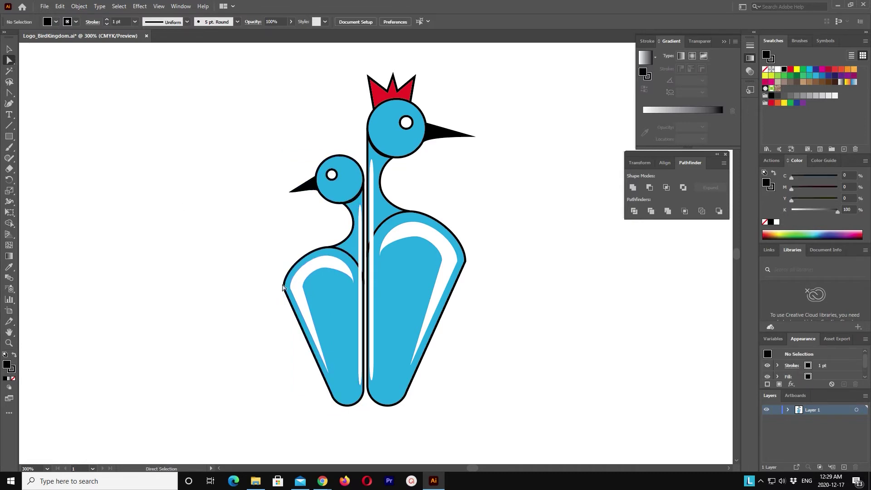
{"action": "left_click_drag", "start_coordinate": [284, 287], "coordinate": [273, 293]}
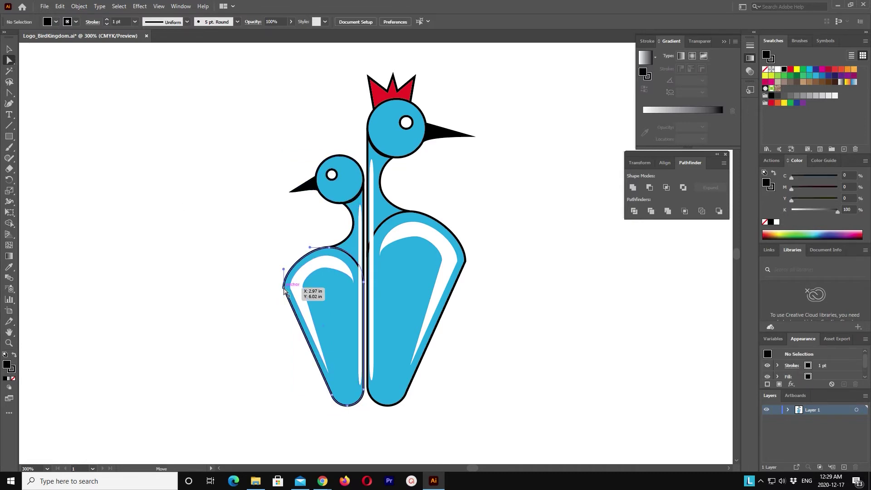
{"action": "left_click", "coordinate": [265, 247]}
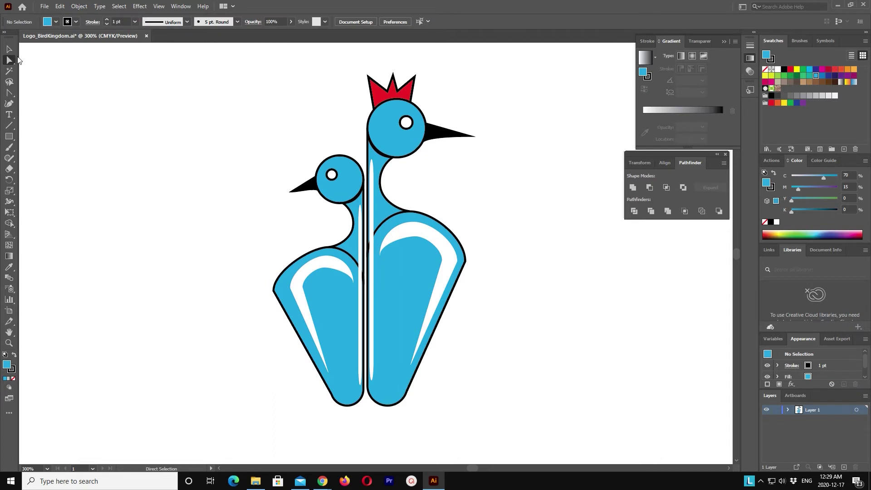
{"action": "left_click", "coordinate": [293, 289]}
{"action": "left_click_drag", "start_coordinate": [292, 291], "coordinate": [282, 290]}
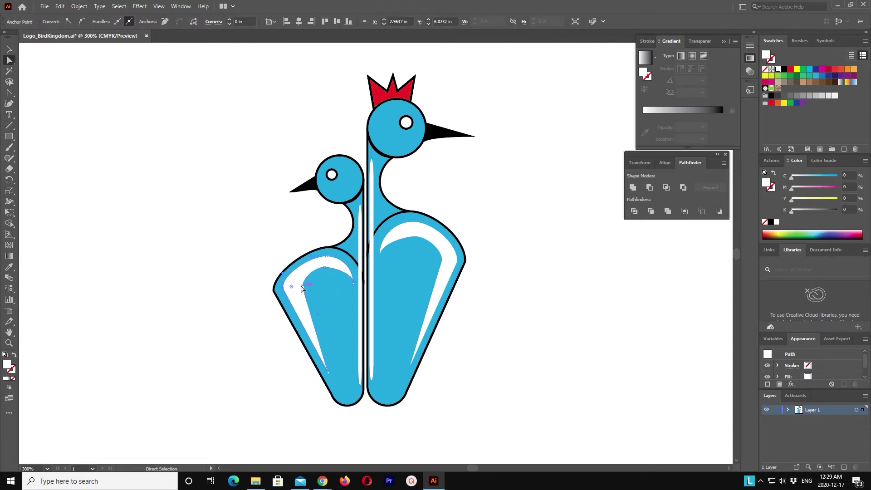
{"action": "left_click_drag", "start_coordinate": [282, 291], "coordinate": [289, 285]}
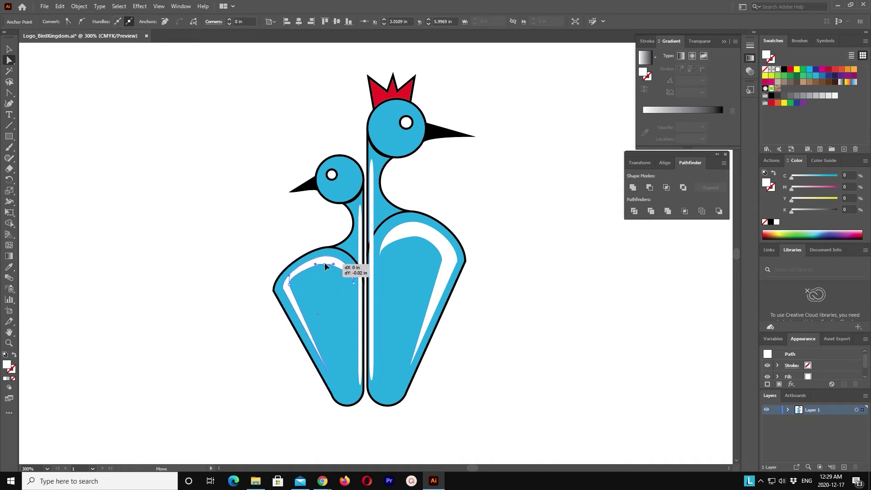
{"action": "left_click", "coordinate": [257, 242]}
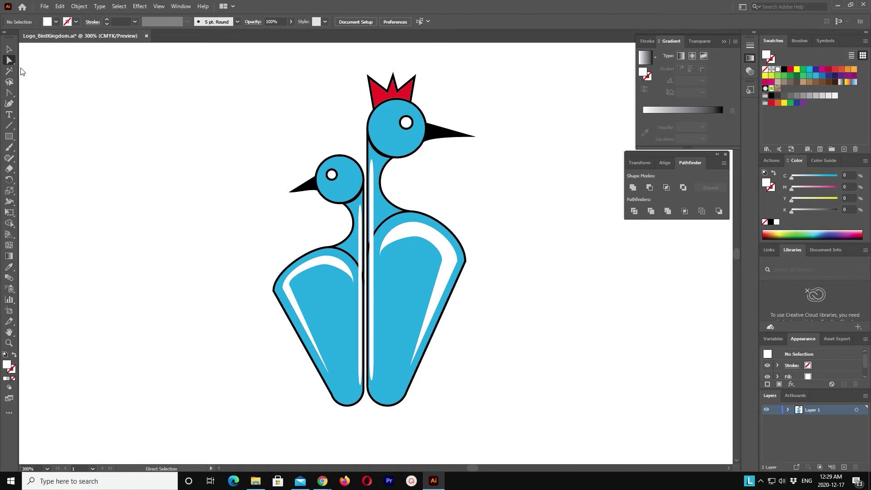
Zoom in on the two birds' heads and switch to the Pen tool
{"action": "key", "text": "ctrl+plus"}
{"action": "key", "text": "ctrl+plus"}
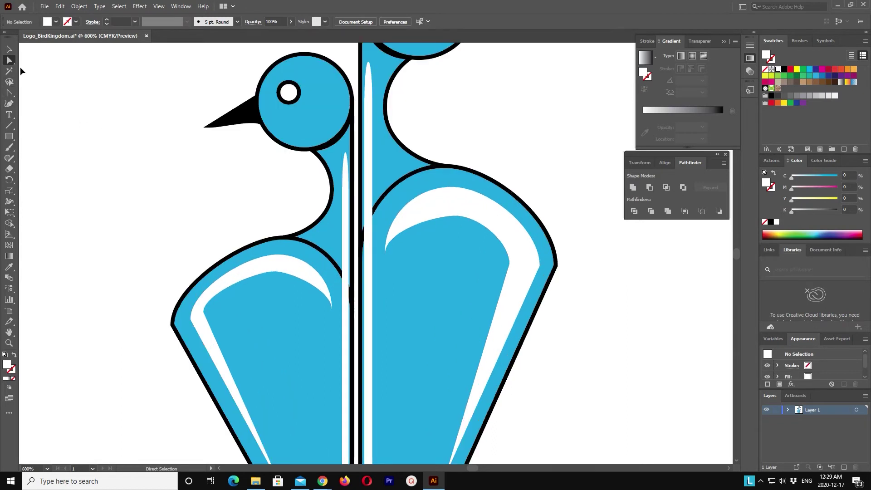
{"action": "scroll", "coordinate": [122, 66], "scroll_direction": "up", "scroll_amount": 2}
{"action": "scroll", "coordinate": [123, 67], "scroll_direction": "up", "scroll_amount": 3}
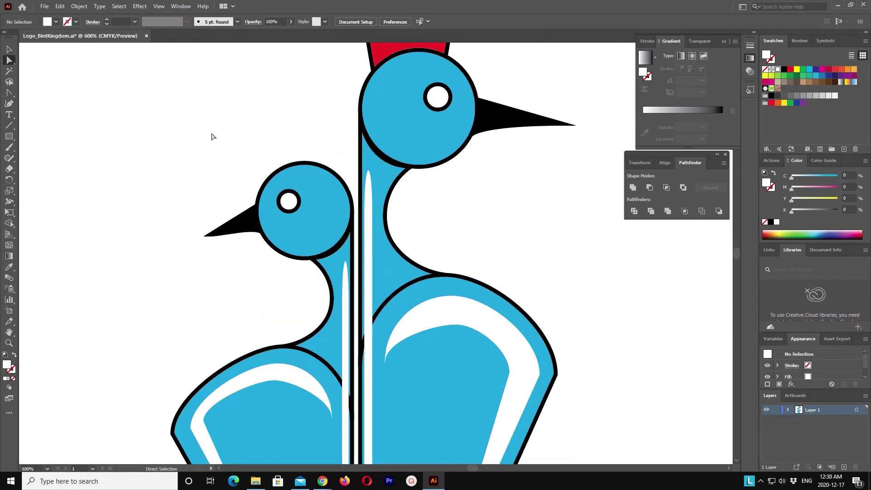
{"action": "left_click", "coordinate": [11, 126]}
{"action": "left_click_drag", "start_coordinate": [10, 93], "coordinate": [32, 94]}
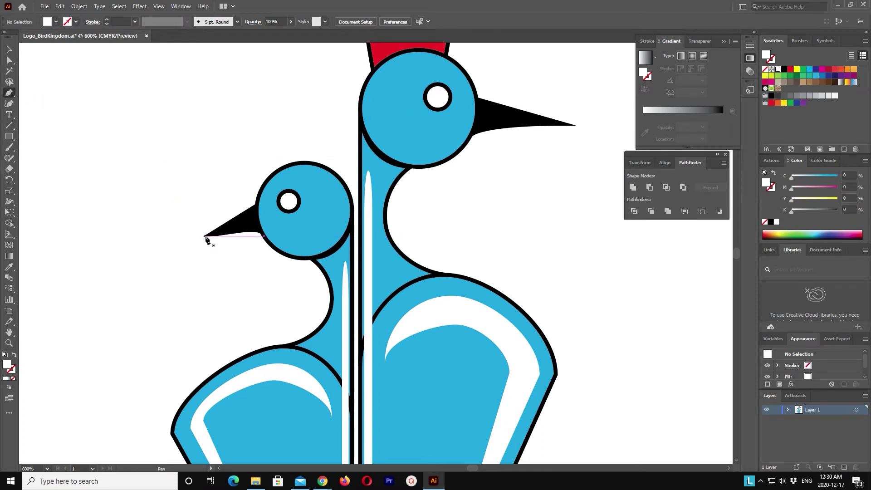
Draw a white-stroked, unfilled curved line from the small beak tip to the head, then stretch it left
{"action": "left_click", "coordinate": [14, 354]}
{"action": "left_click", "coordinate": [206, 235]}
{"action": "left_click", "coordinate": [258, 218]}
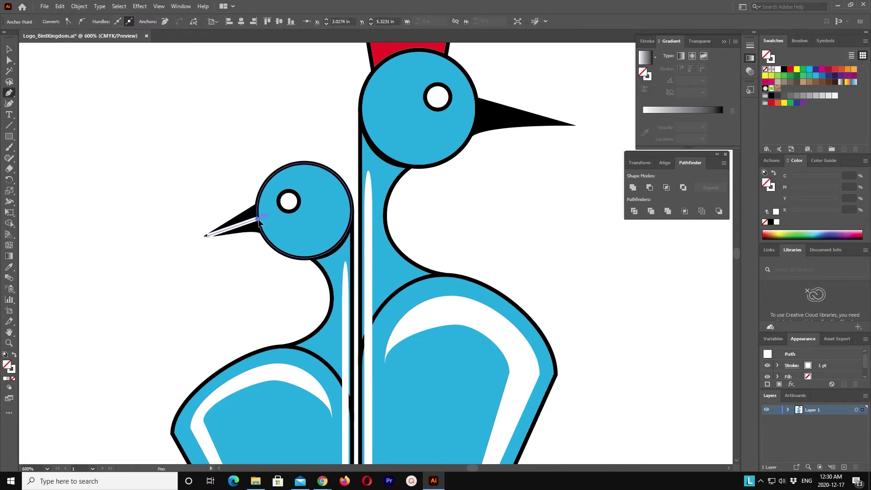
{"action": "left_click_drag", "start_coordinate": [259, 221], "coordinate": [259, 221]}
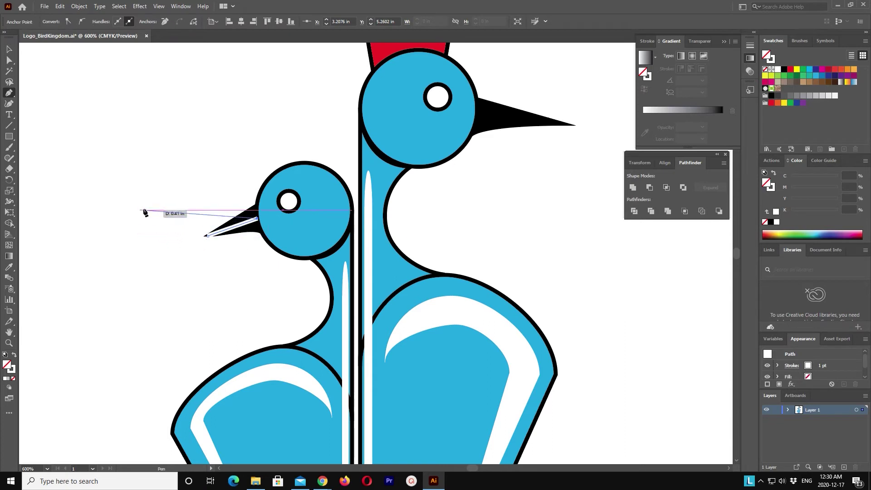
{"action": "left_click", "coordinate": [10, 50]}
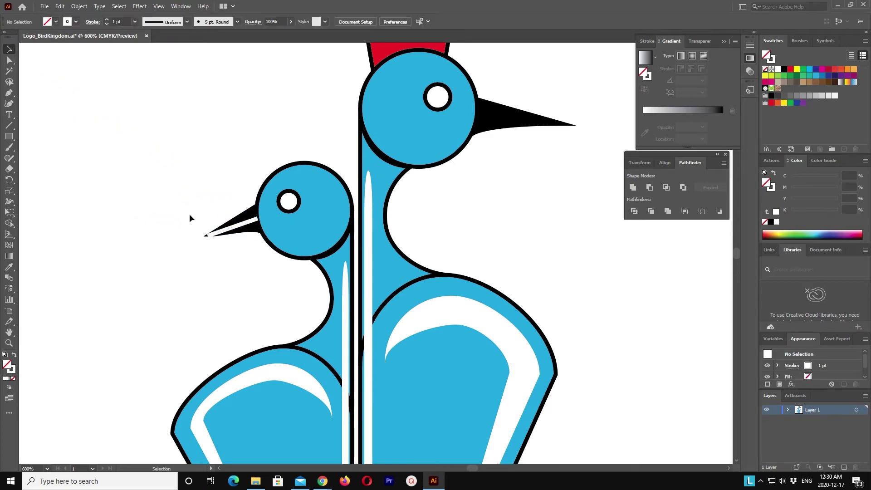
{"action": "left_click", "coordinate": [227, 232]}
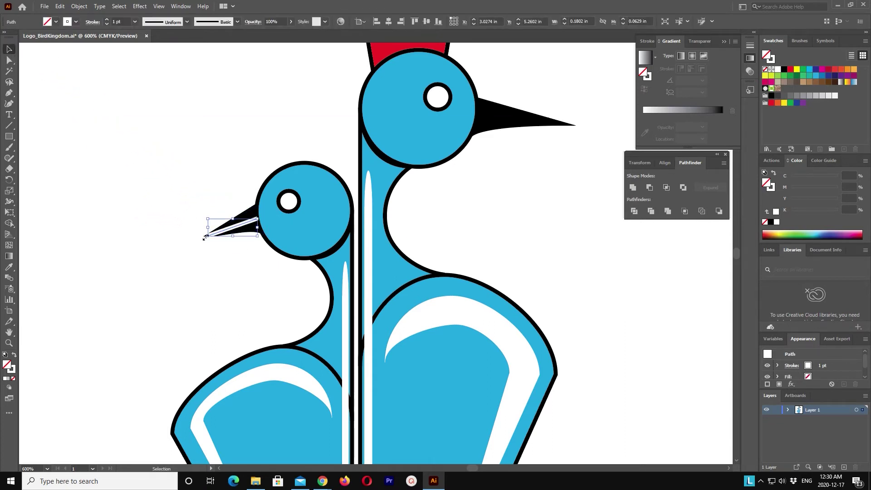
{"action": "left_click_drag", "start_coordinate": [205, 236], "coordinate": [194, 240]}
{"action": "left_click", "coordinate": [164, 168]}
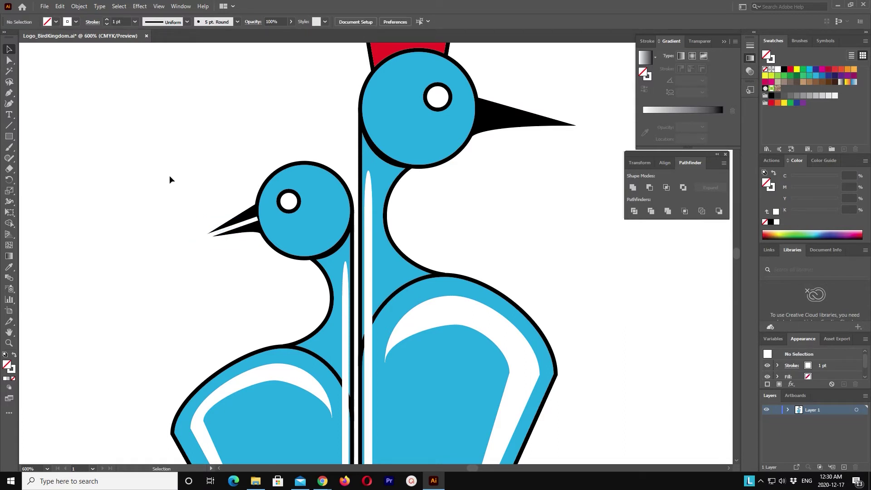
Lengthen the small beak's white highlight and ungroup the small bird
{"action": "left_click", "coordinate": [251, 223]}
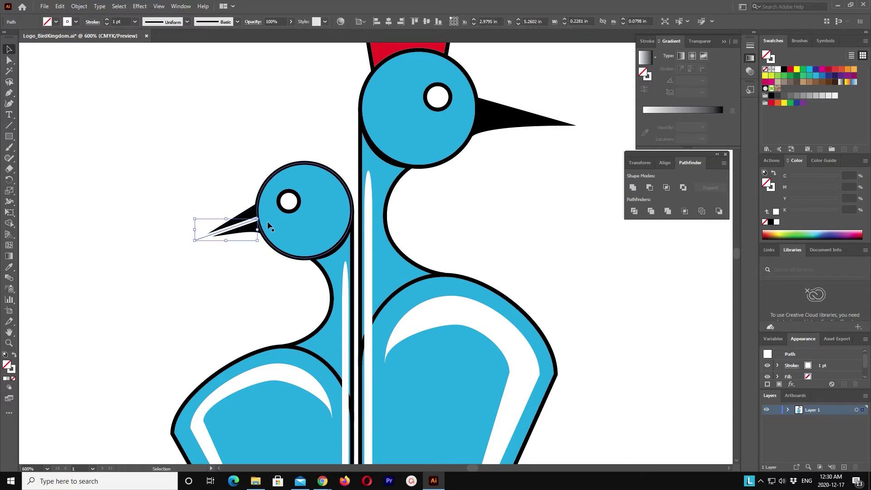
{"action": "left_click_drag", "start_coordinate": [258, 219], "coordinate": [266, 221]}
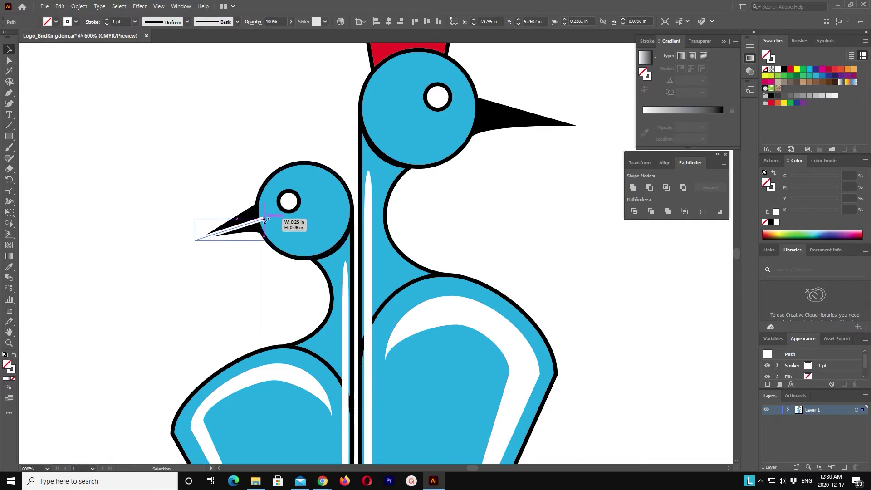
{"action": "left_click", "coordinate": [168, 182]}
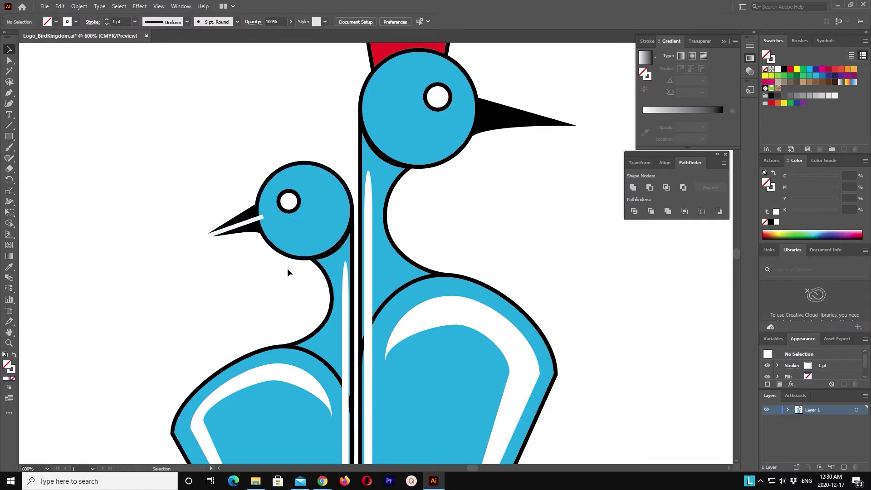
{"action": "left_click", "coordinate": [295, 216]}
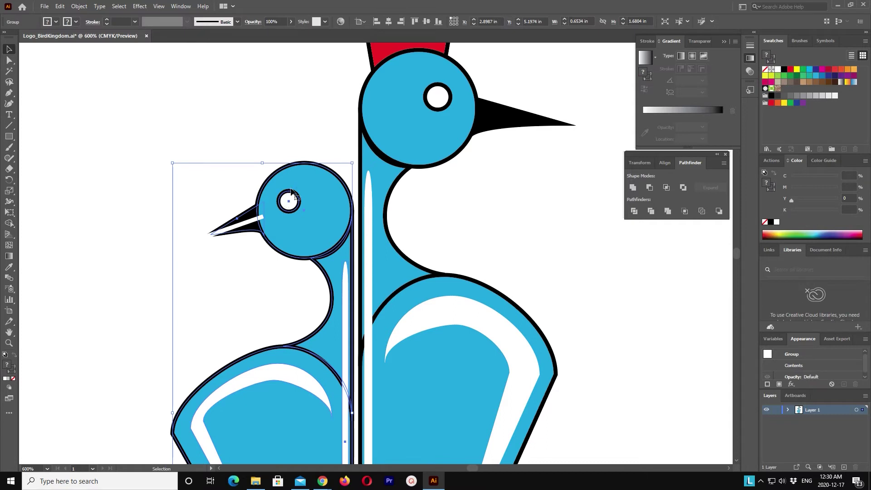
{"action": "left_click", "coordinate": [79, 6]}
{"action": "left_click", "coordinate": [123, 60]}
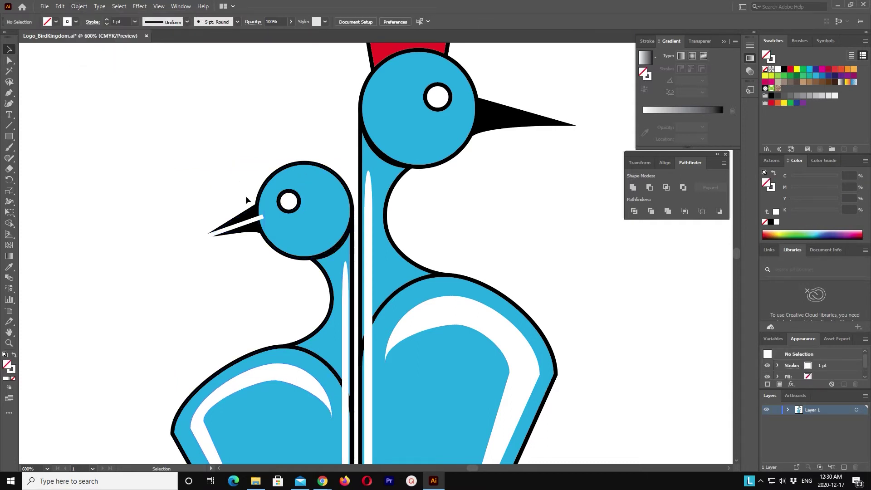
Bring the small bird's head and eye in front of its beak
{"action": "left_click", "coordinate": [280, 230]}
{"action": "left_click", "coordinate": [286, 203], "text": "shift"}
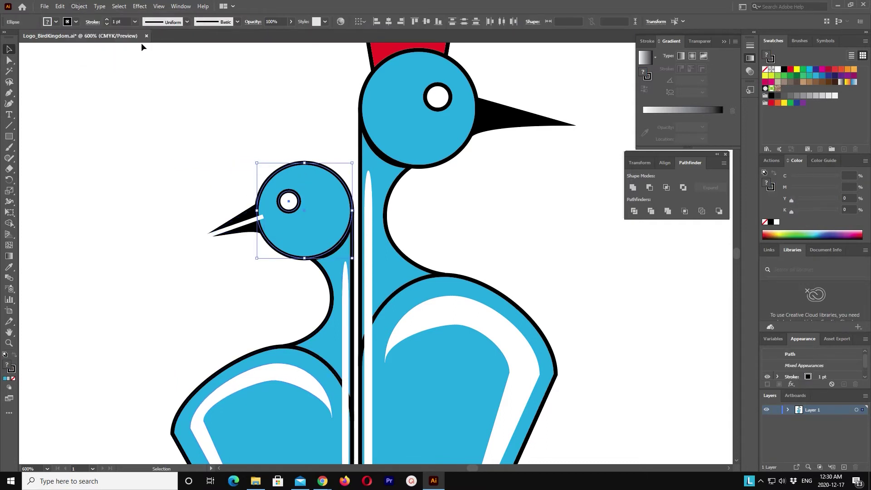
{"action": "left_click", "coordinate": [79, 6]}
{"action": "mouse_move", "coordinate": [98, 27]}
{"action": "left_click", "coordinate": [211, 28]}
{"action": "left_click", "coordinate": [200, 114]}
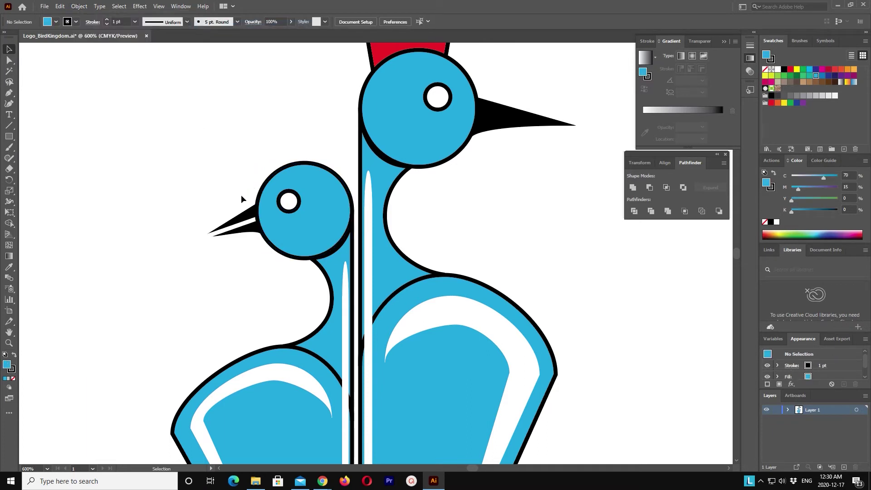
Set the beak sliver's stroke weight to 0.25 pt
{"action": "left_click", "coordinate": [236, 226]}
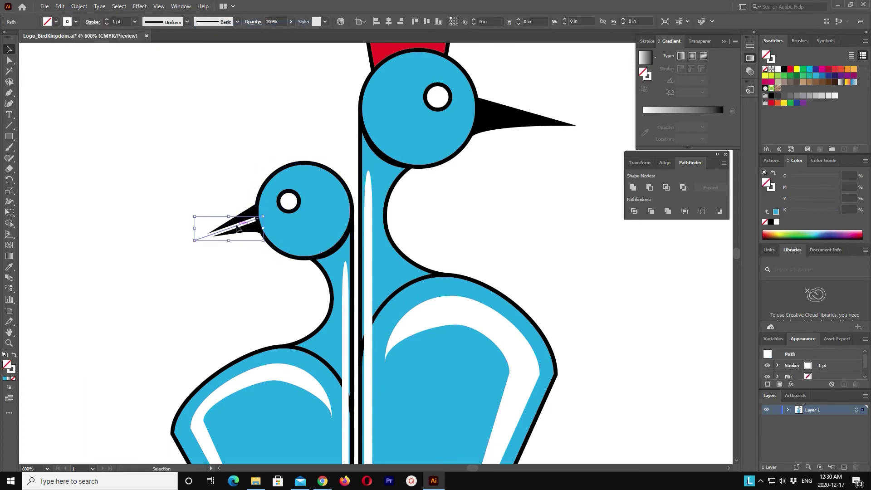
{"action": "left_click", "coordinate": [134, 21]}
{"action": "left_click", "coordinate": [148, 32]}
{"action": "left_click", "coordinate": [198, 121]}
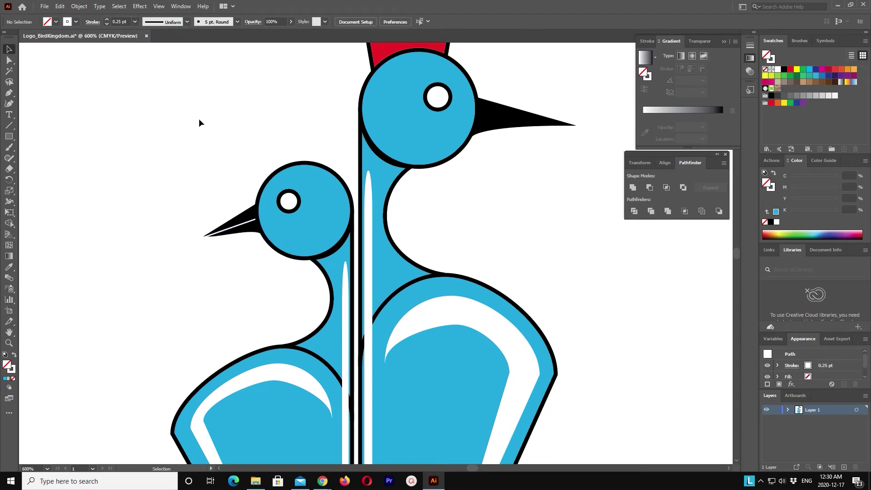
{"action": "scroll", "coordinate": [216, 123], "scroll_direction": "up", "scroll_amount": 2}
{"action": "scroll", "coordinate": [213, 126], "scroll_direction": "up", "scroll_amount": 1}
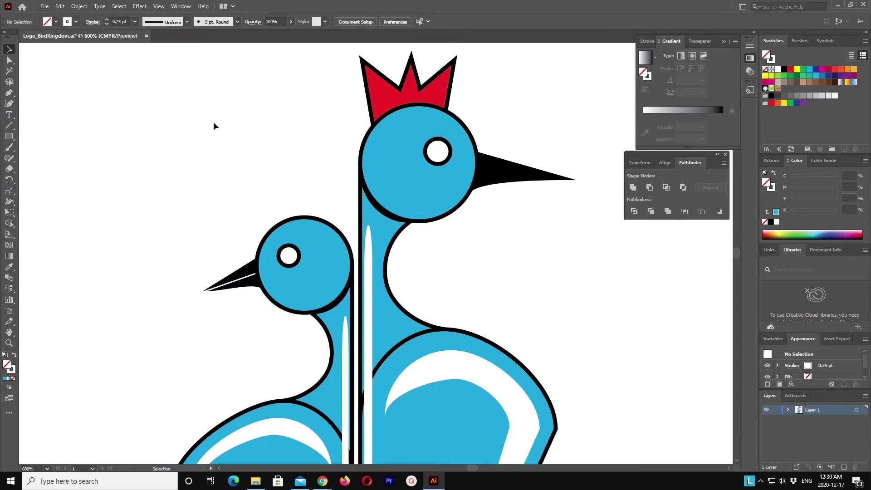
{"action": "scroll", "coordinate": [213, 126], "scroll_direction": "up", "scroll_amount": 1}
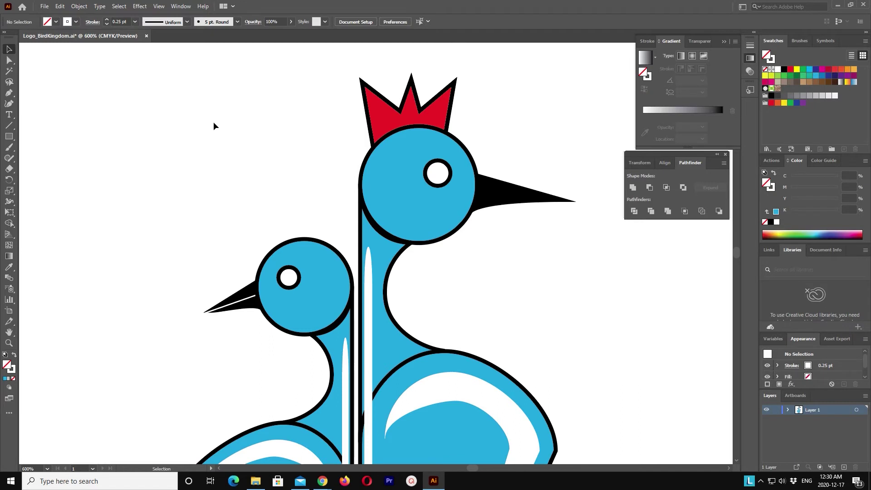
{"action": "key", "text": "ctrl+minus"}
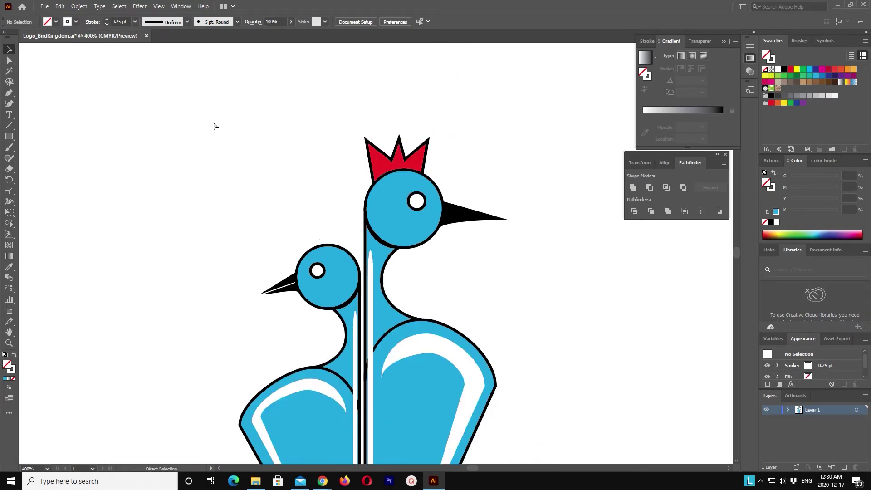
{"action": "key", "text": "ctrl+minus"}
{"action": "key", "text": "ctrl+minus"}
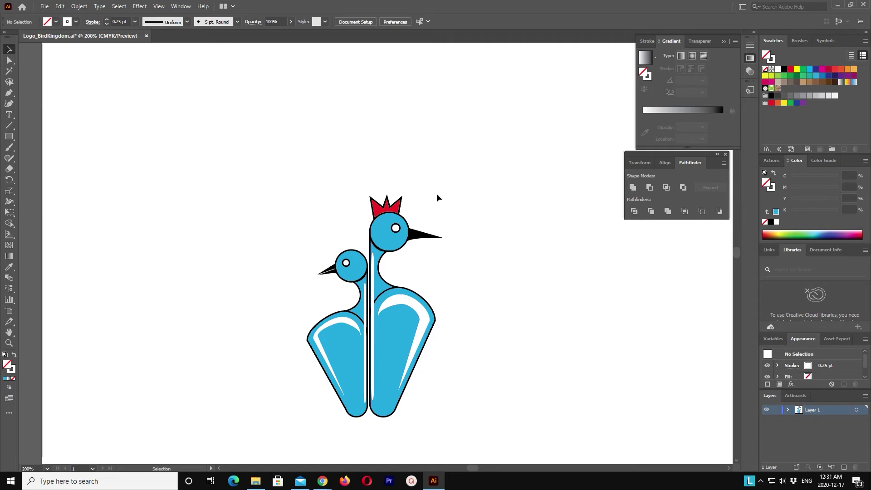
{"action": "scroll", "coordinate": [436, 194], "scroll_direction": "down", "scroll_amount": 1}
{"action": "scroll", "coordinate": [436, 194], "scroll_direction": "down", "scroll_amount": 2}
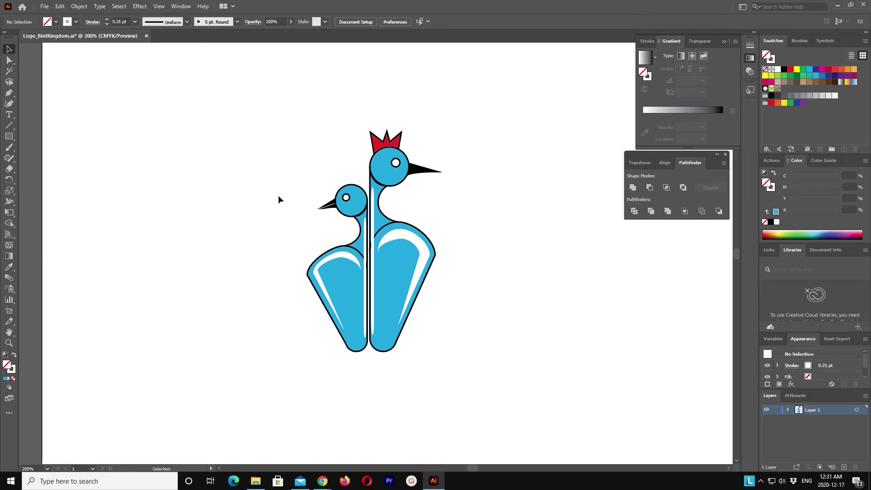
Draw a circle with no fill and a black 1 pt outline
{"action": "left_click", "coordinate": [13, 138]}
{"action": "left_click", "coordinate": [47, 158]}
{"action": "left_click_drag", "start_coordinate": [245, 219], "coordinate": [310, 288]}
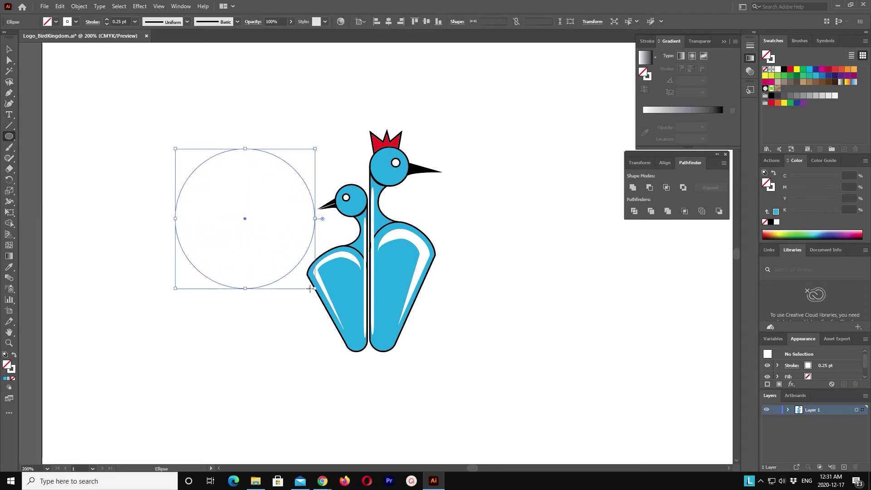
{"action": "left_click", "coordinate": [784, 69]}
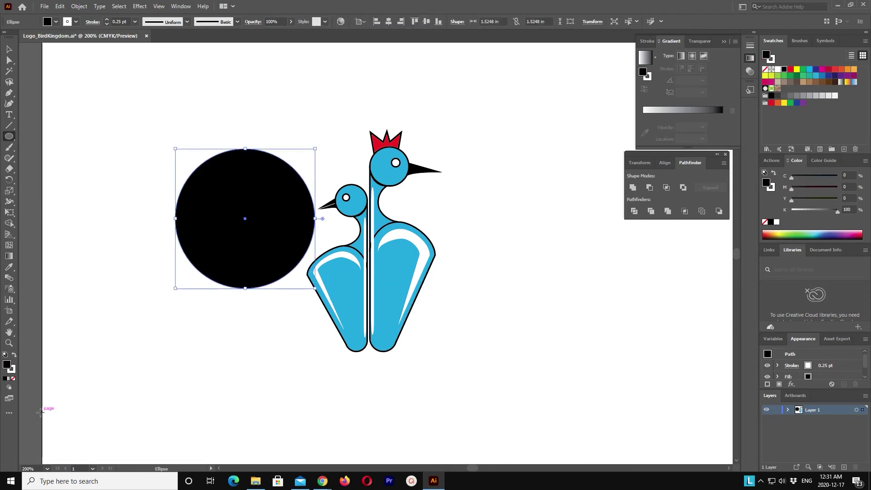
{"action": "left_click", "coordinate": [14, 354]}
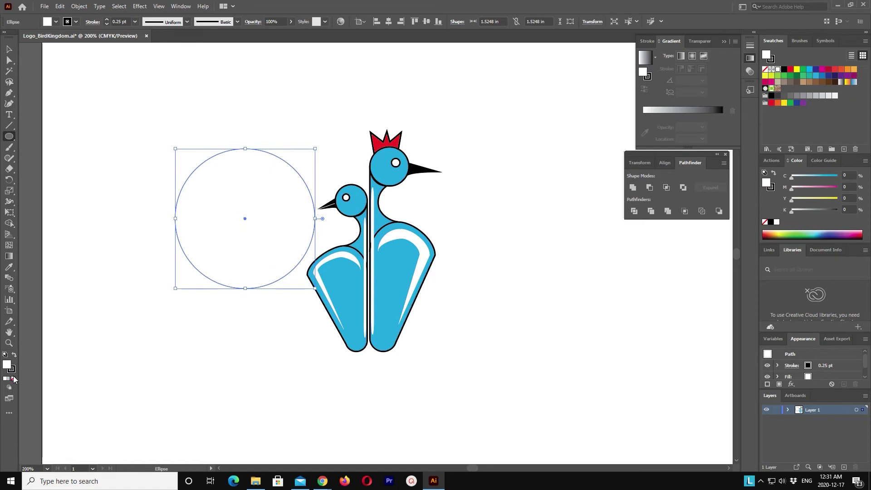
{"action": "left_click", "coordinate": [14, 380]}
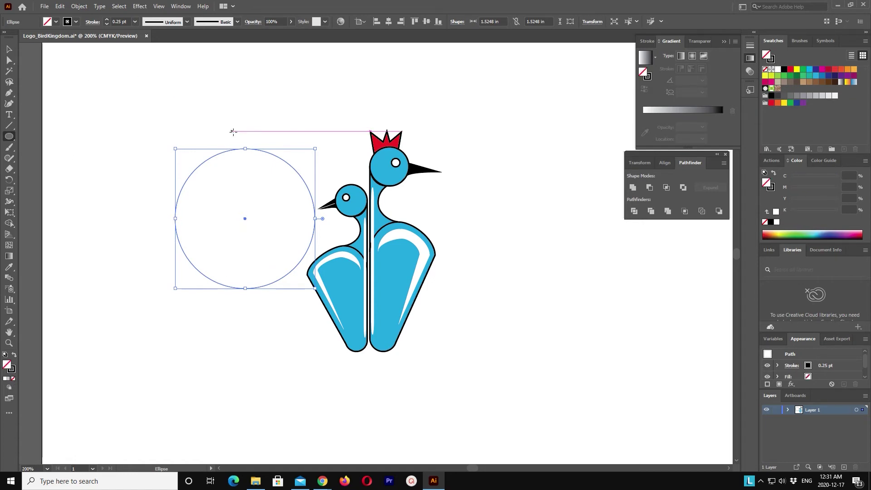
{"action": "left_click", "coordinate": [107, 20]}
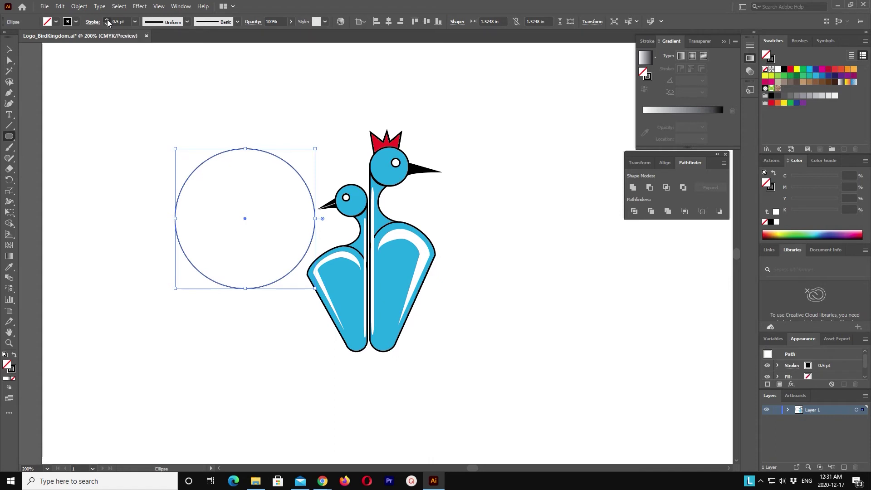
{"action": "left_click", "coordinate": [107, 19]}
Move the circle over both birds, thicken its outline to 3 pt and send it to back
{"action": "key", "text": "v"}
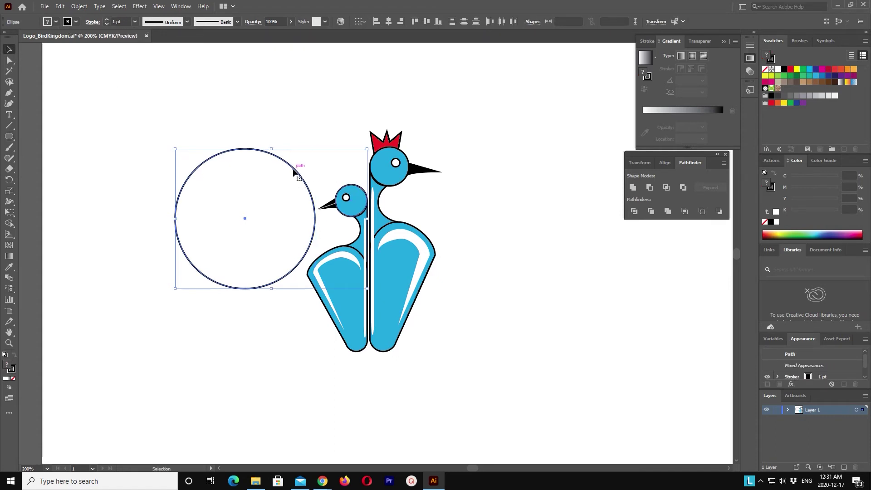
{"action": "left_click", "coordinate": [297, 102]}
{"action": "mouse_move", "coordinate": [289, 168]}
{"action": "left_mouse_down"}
{"action": "mouse_move", "coordinate": [418, 227]}
{"action": "mouse_move", "coordinate": [414, 216]}
{"action": "mouse_move", "coordinate": [459, 191]}
{"action": "left_mouse_up"}
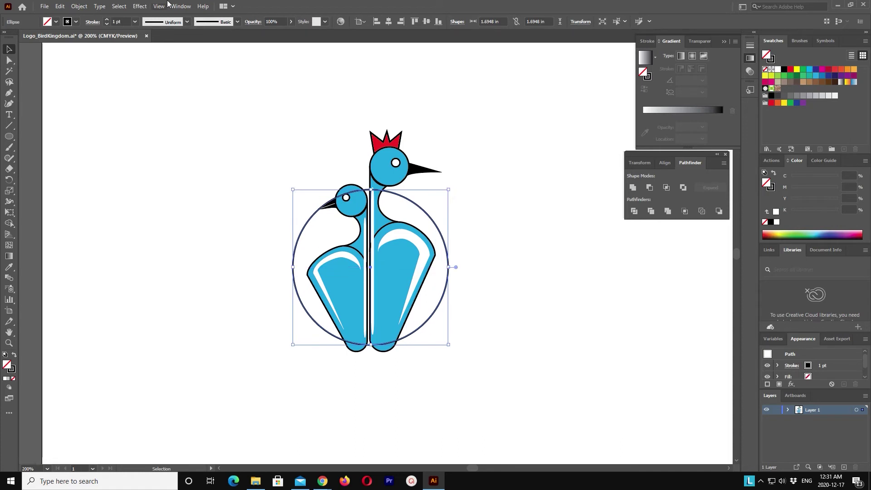
{"action": "left_click", "coordinate": [107, 20]}
{"action": "left_click", "coordinate": [107, 20]}
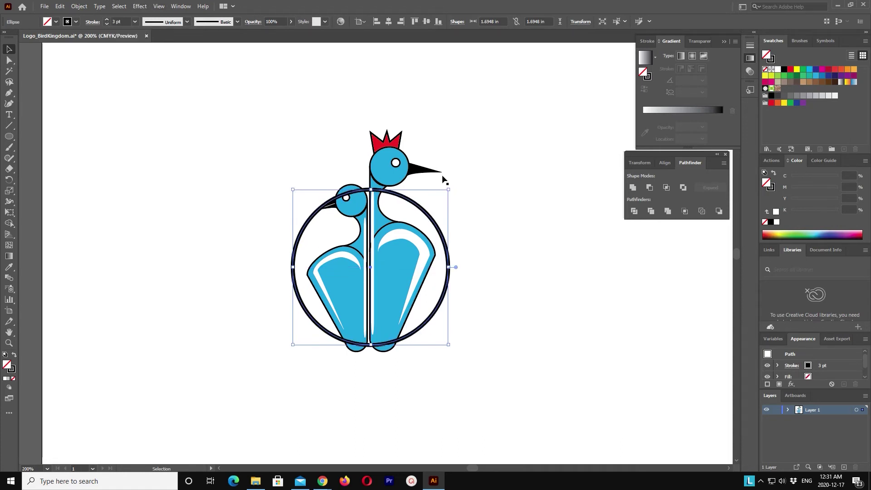
{"action": "left_click", "coordinate": [82, 7]}
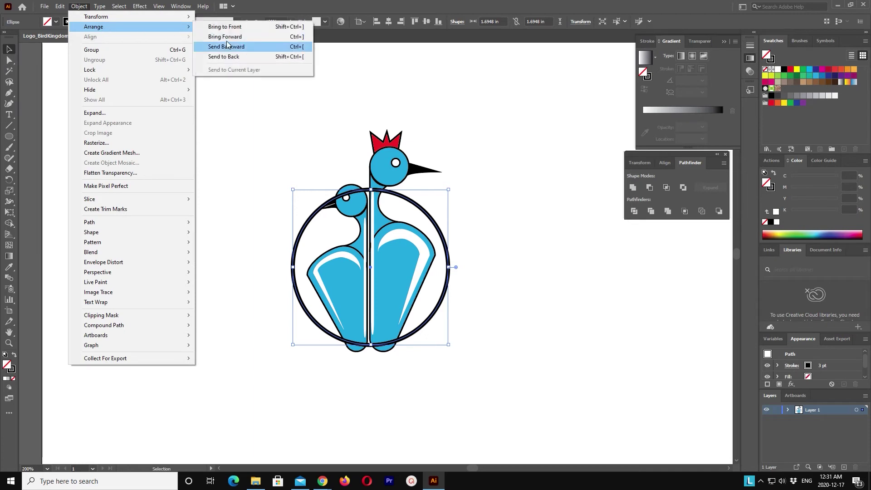
{"action": "left_click", "coordinate": [259, 56]}
{"action": "left_click", "coordinate": [499, 205]}
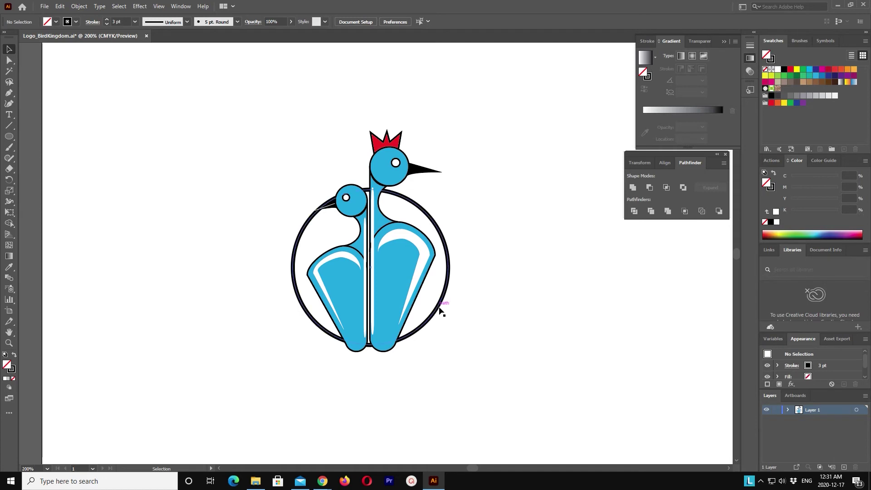
Shrink the black ring to about 1.6 inches across, undoing an oversized first attempt
{"action": "left_click", "coordinate": [450, 287]}
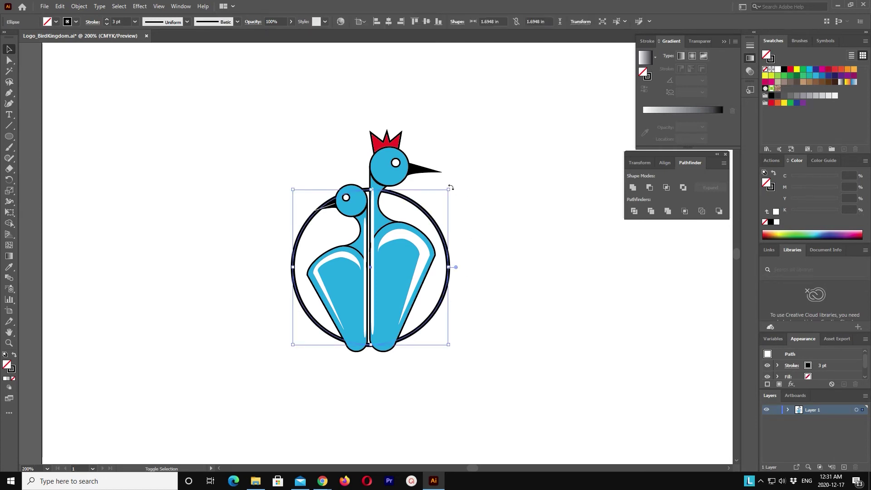
{"action": "left_click_drag", "start_coordinate": [448, 189], "coordinate": [466, 176]}
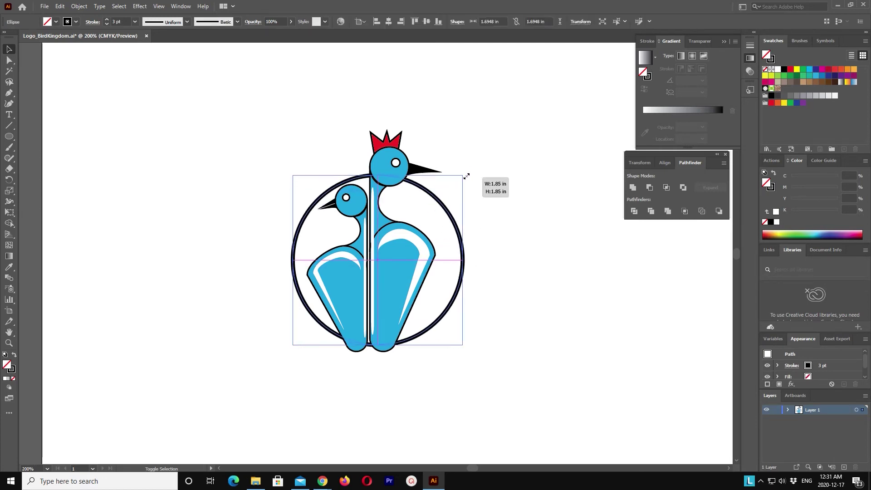
{"action": "key", "text": "ctrl+z"}
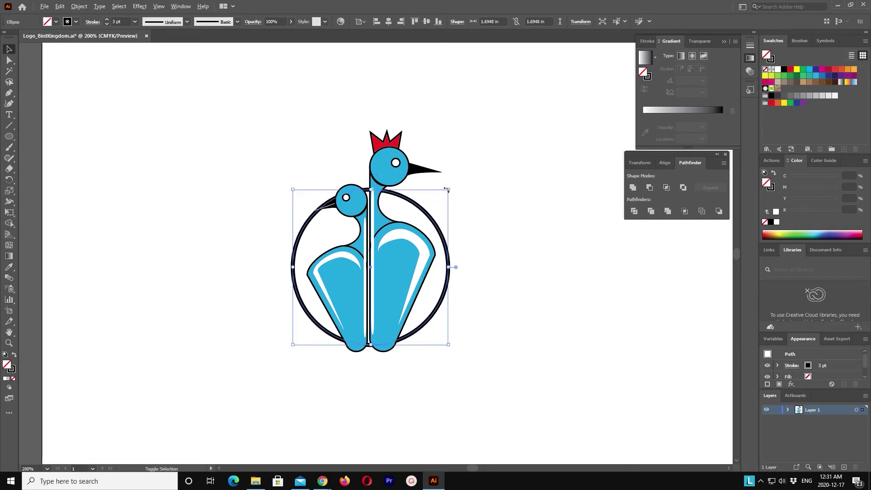
{"action": "mouse_move", "coordinate": [449, 189]}
{"action": "left_mouse_down"}
{"action": "mouse_move", "coordinate": [445, 202]}
{"action": "mouse_move", "coordinate": [463, 194]}
{"action": "left_mouse_up"}
{"action": "left_click", "coordinate": [490, 189]}
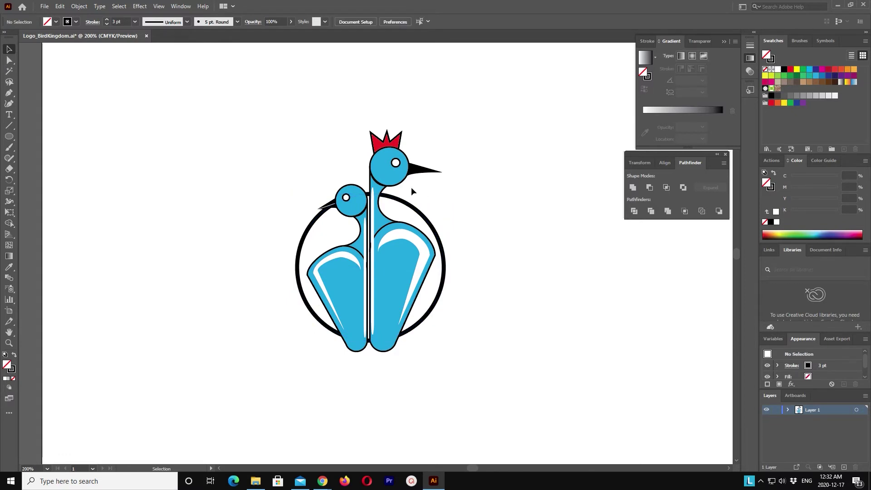
{"action": "left_click", "coordinate": [309, 233]}
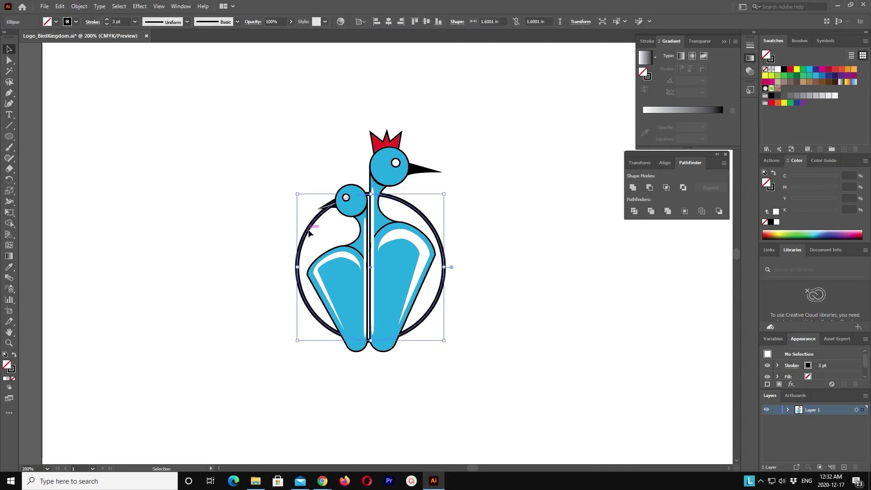
Change the circle's fill from brown to green
{"action": "left_click", "coordinate": [818, 83]}
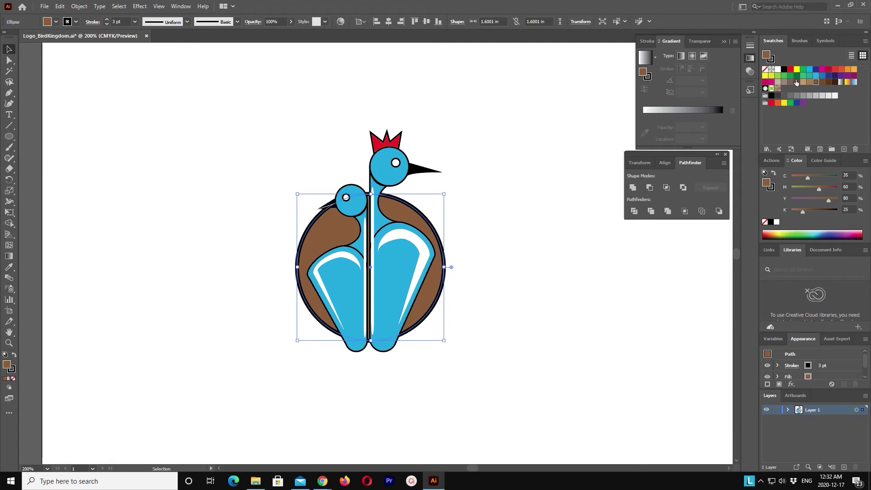
{"action": "left_click", "coordinate": [783, 76]}
{"action": "left_click", "coordinate": [460, 271]}
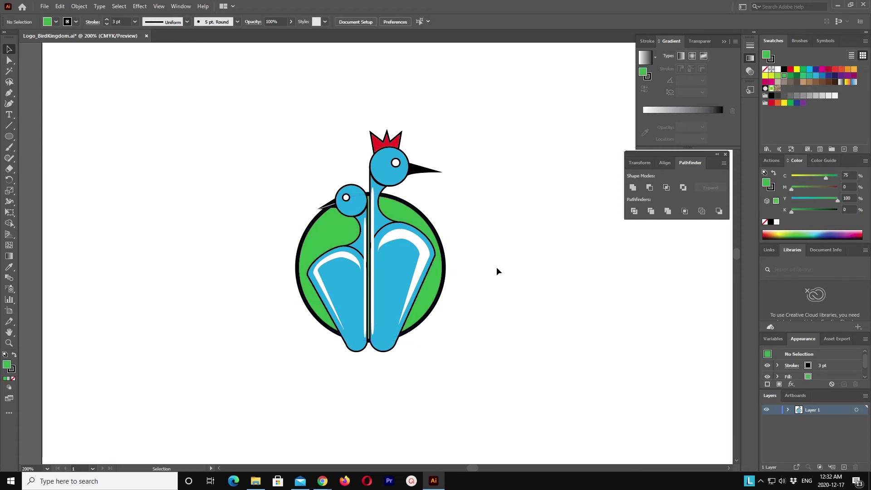
{"action": "scroll", "coordinate": [496, 271], "scroll_direction": "down", "scroll_amount": 1}
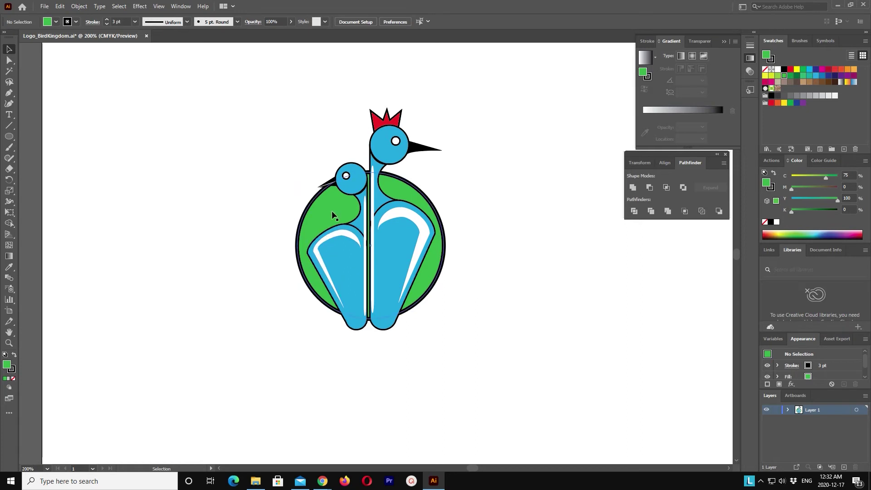
Give the green circle a 2 pt black stroke, then deselect it
{"action": "left_click", "coordinate": [319, 195]}
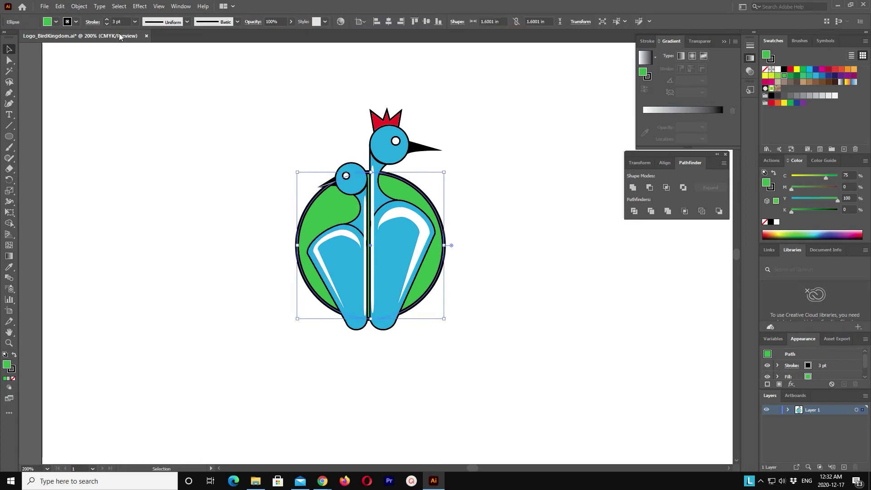
{"action": "left_click", "coordinate": [194, 155]}
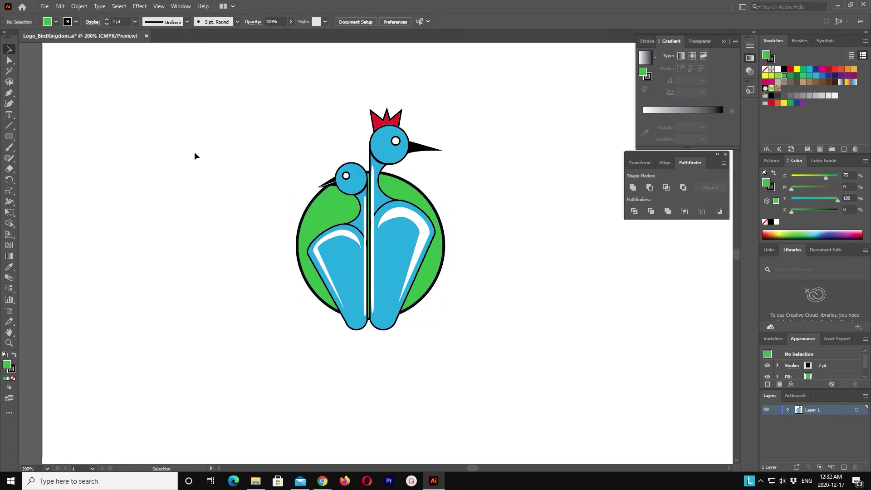
{"action": "left_click", "coordinate": [412, 188]}
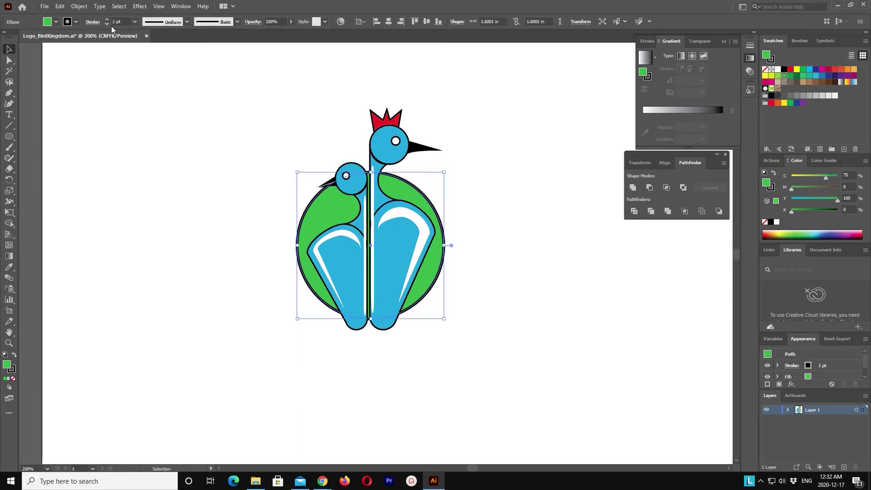
{"action": "left_click", "coordinate": [240, 156]}
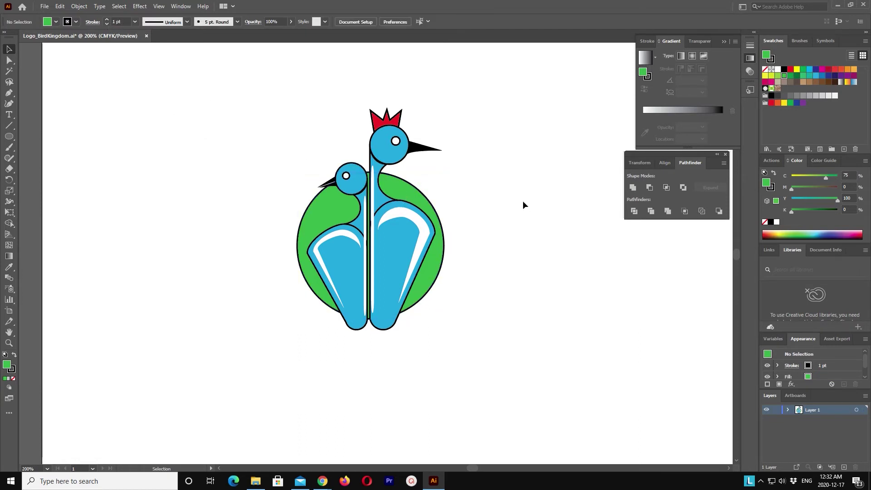
{"action": "left_click", "coordinate": [428, 294]}
{"action": "left_click", "coordinate": [106, 20]}
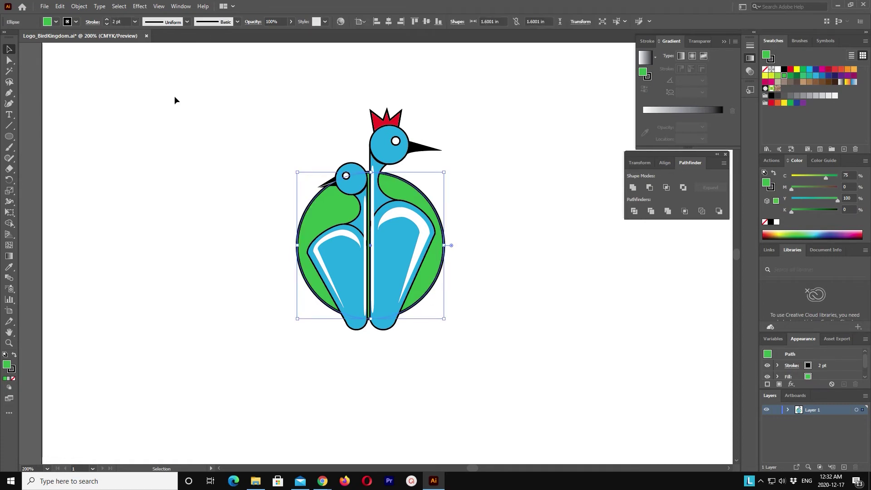
{"action": "left_click", "coordinate": [175, 97]}
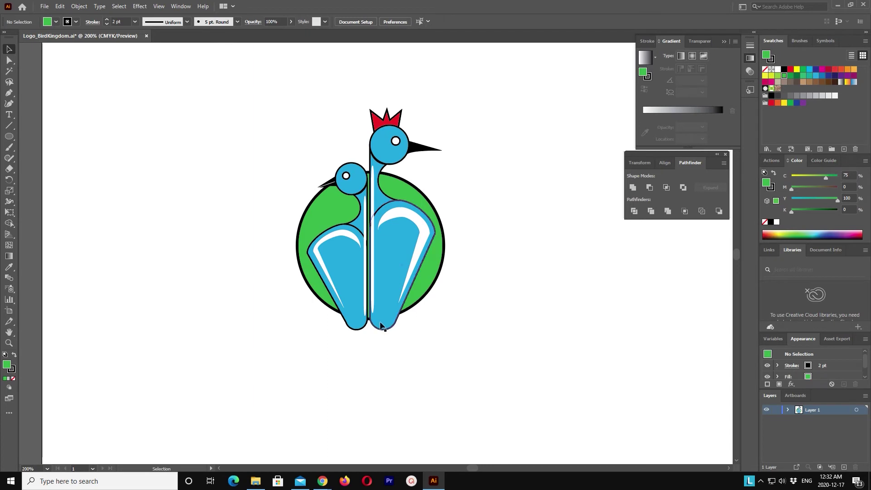
Ungroup the right neck and wing group with Object > Ungroup
{"action": "left_click", "coordinate": [399, 263]}
{"action": "left_click", "coordinate": [338, 282]}
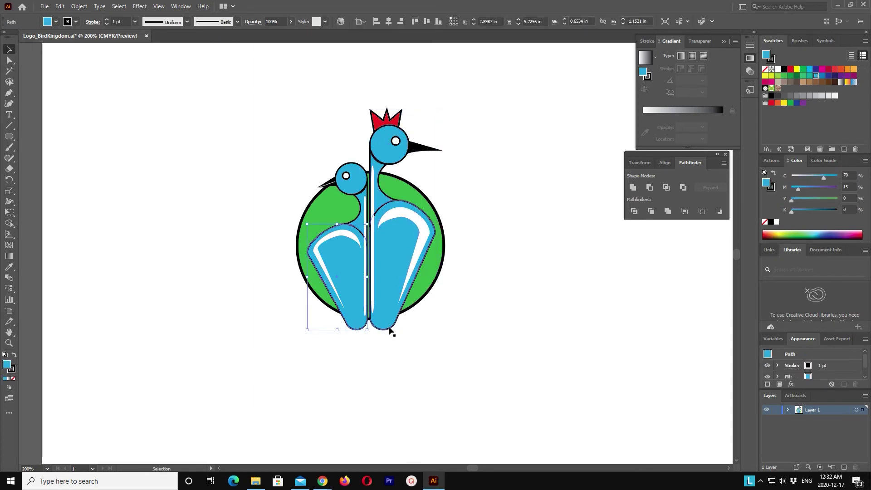
{"action": "left_click", "coordinate": [390, 326]}
{"action": "left_click", "coordinate": [399, 335]}
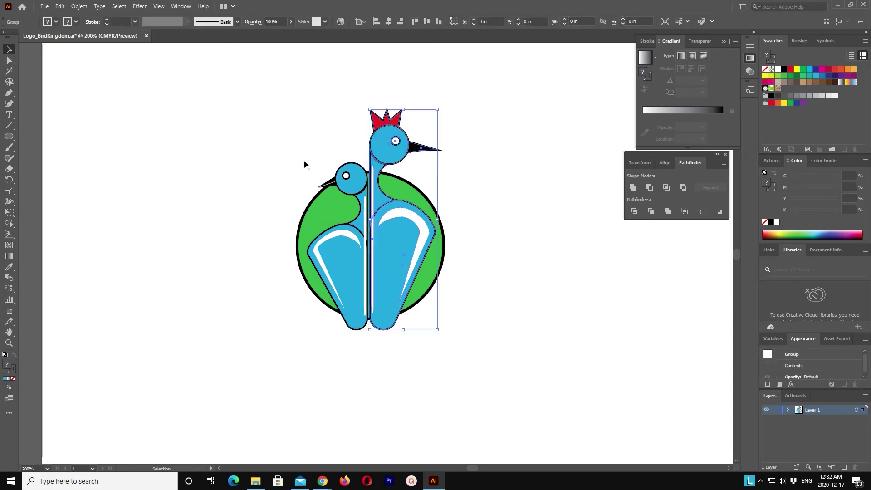
{"action": "left_click", "coordinate": [79, 6]}
{"action": "left_click", "coordinate": [224, 27]}
{"action": "left_click", "coordinate": [440, 350]}
{"action": "left_click", "coordinate": [409, 238]}
{"action": "left_click", "coordinate": [79, 6]}
{"action": "left_click", "coordinate": [103, 58]}
{"action": "left_click", "coordinate": [273, 261]}
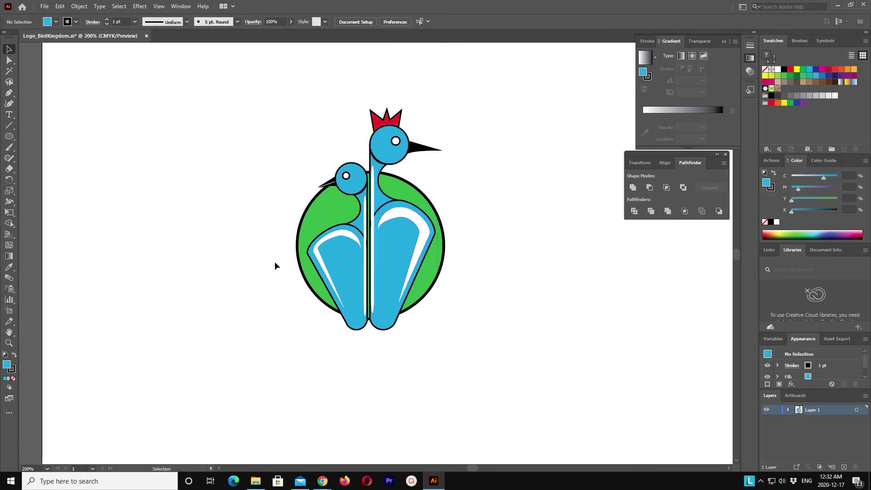
Shorten both blue wing shapes together by raising their bottom edges
{"action": "left_click", "coordinate": [397, 263]}
{"action": "left_click", "coordinate": [339, 277]}
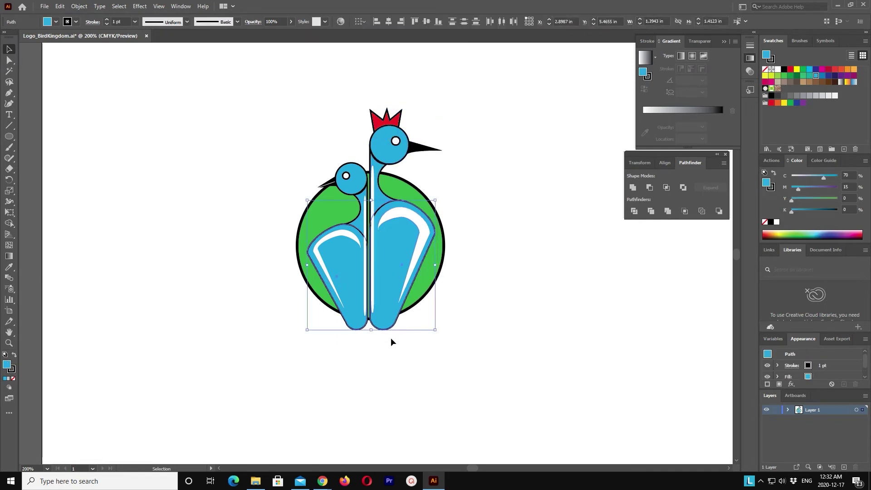
{"action": "left_click_drag", "start_coordinate": [372, 330], "coordinate": [372, 323]}
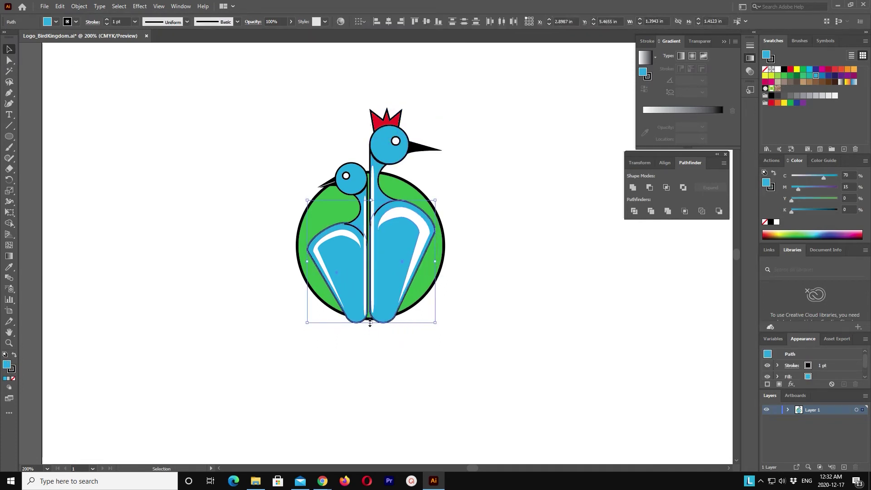
{"action": "left_click", "coordinate": [480, 303]}
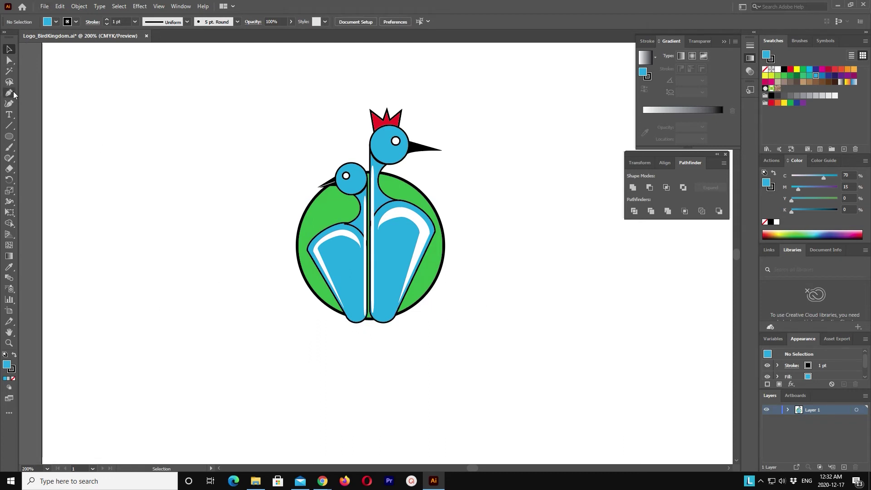
{"action": "left_click", "coordinate": [13, 113]}
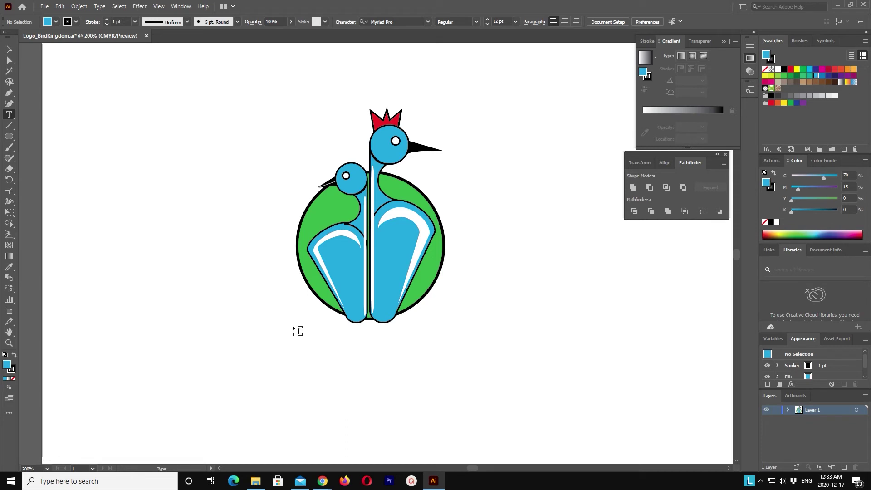
Add an area text box under the logo reading 'Bird Kingdom' in Open Sans Bold
{"action": "left_click_drag", "start_coordinate": [293, 326], "coordinate": [478, 422]}
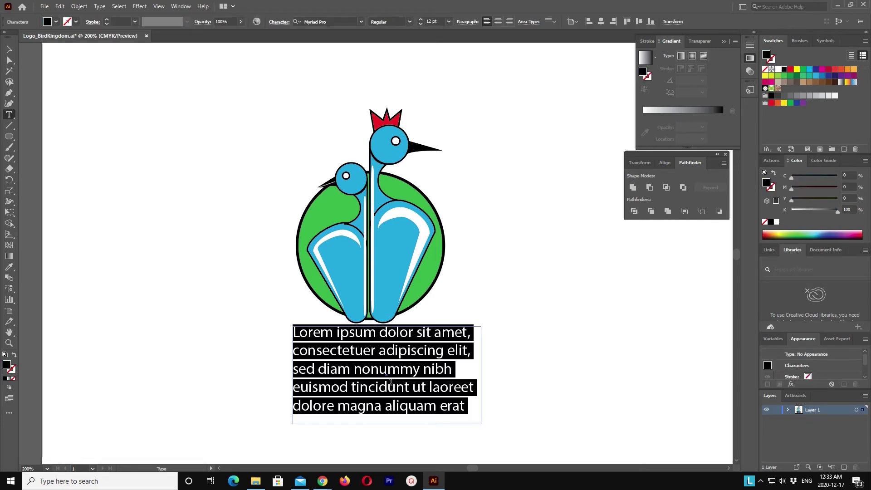
{"action": "type", "text": "B"}
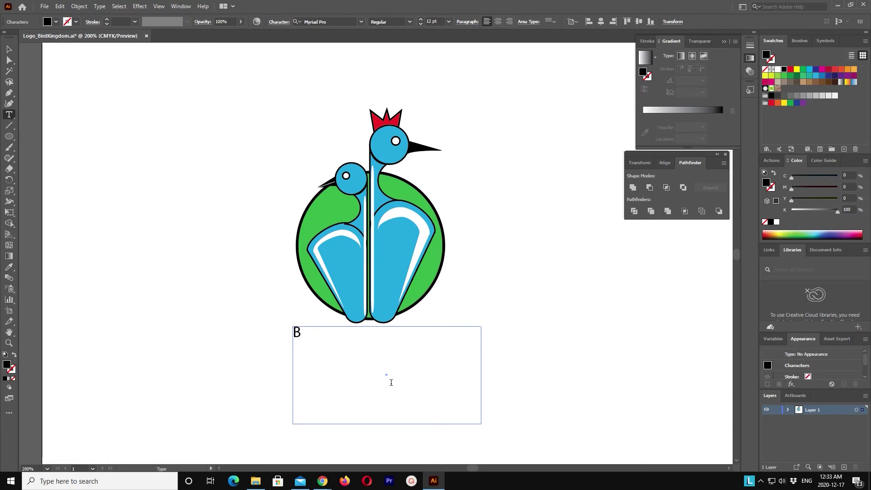
{"action": "type", "text": "ird "}
{"action": "type", "text": "King"}
{"action": "type", "text": "dom"}
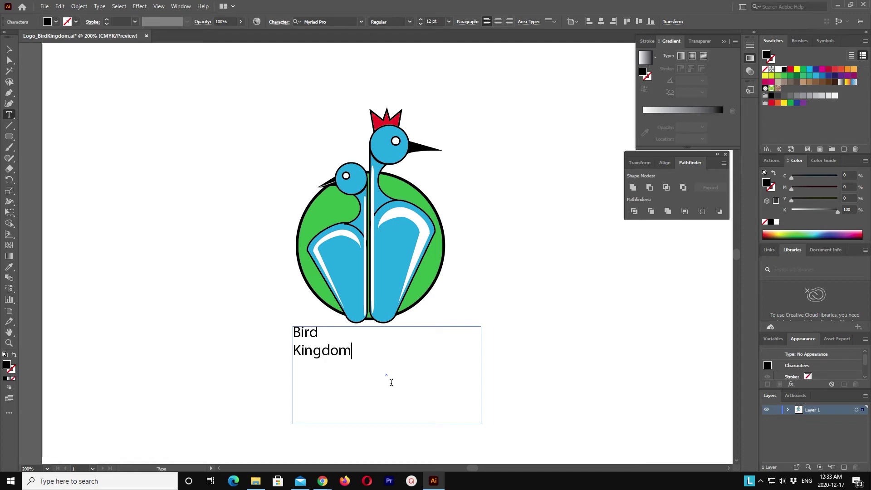
{"action": "left_click_drag", "start_coordinate": [359, 350], "coordinate": [266, 318]}
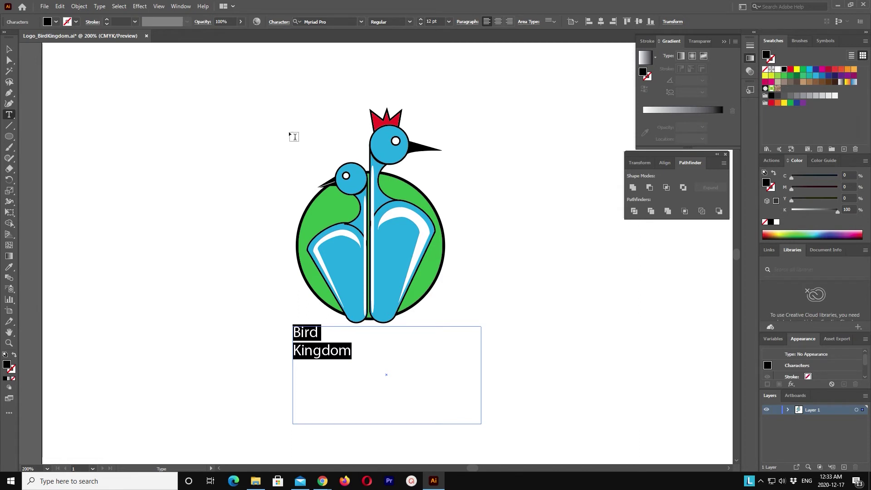
{"action": "left_click", "coordinate": [361, 22]}
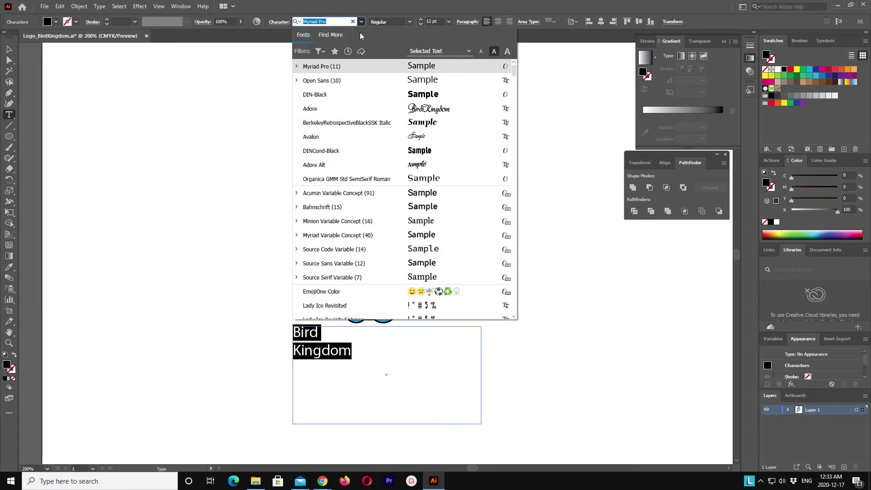
{"action": "left_click", "coordinate": [360, 77]}
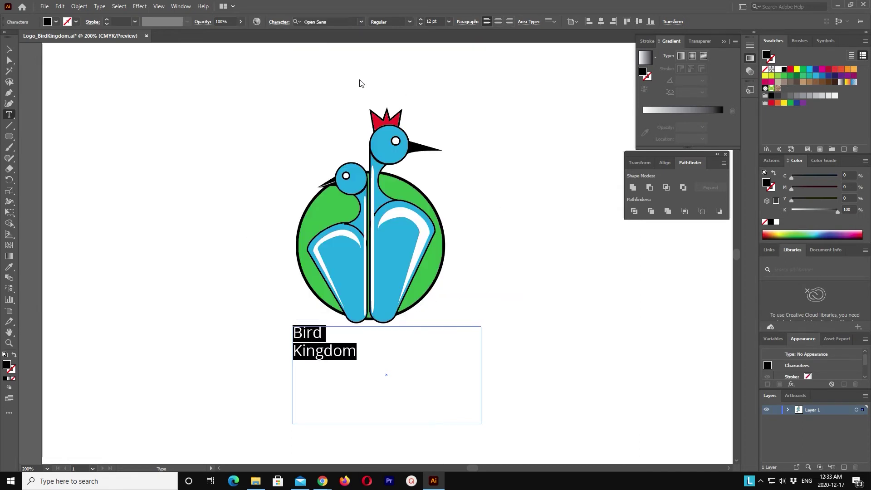
{"action": "left_click", "coordinate": [408, 22]}
{"action": "left_click", "coordinate": [404, 90]}
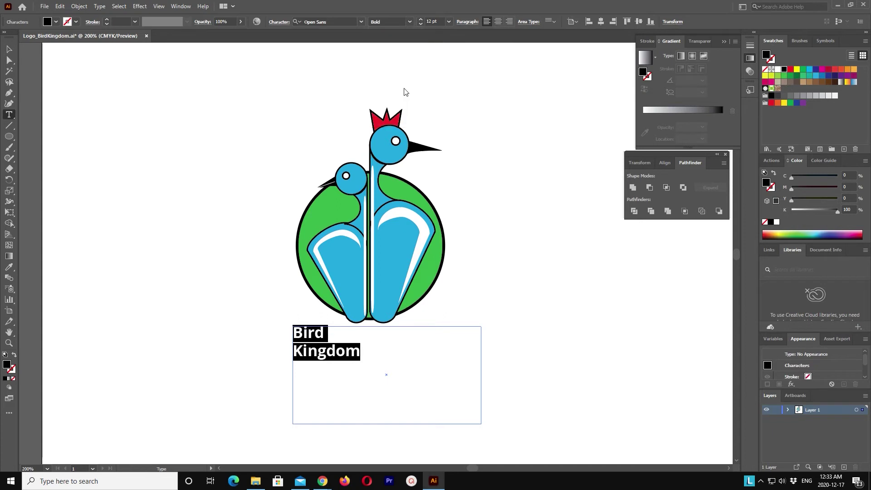
Convert the wordmark text to UPPERCASE with Type > Change Case
{"action": "left_click", "coordinate": [119, 6]}
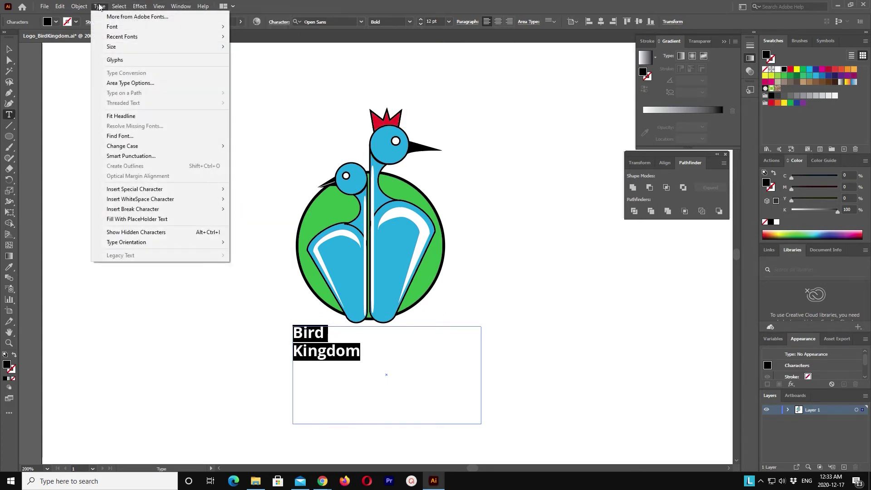
{"action": "left_click", "coordinate": [241, 145]}
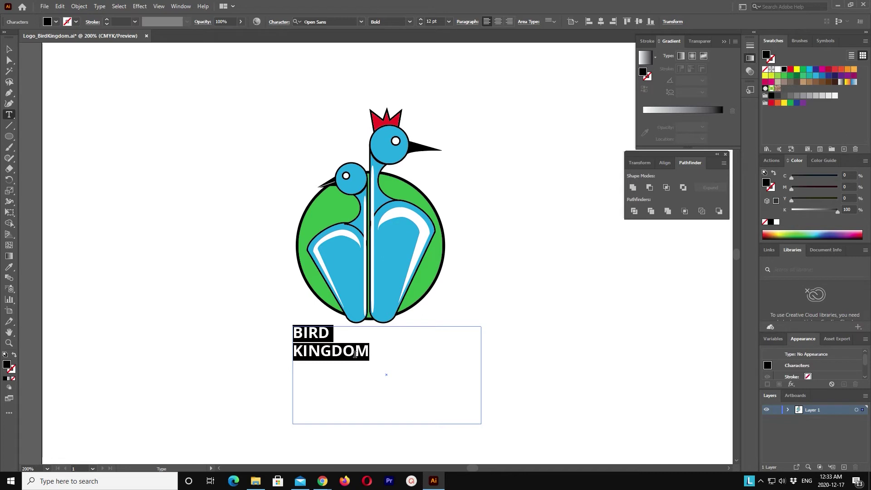
{"action": "left_click", "coordinate": [355, 354]}
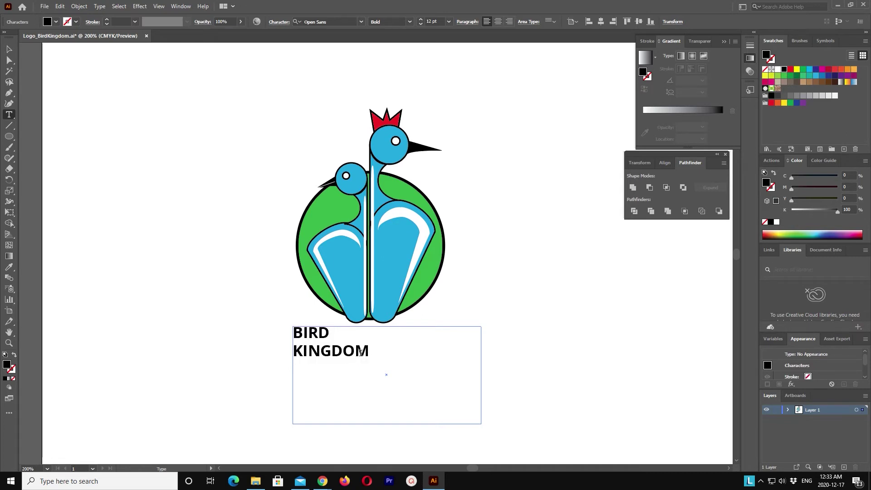
Set the word KINGDOM to 30 pt
{"action": "left_click_drag", "start_coordinate": [370, 353], "coordinate": [282, 363]}
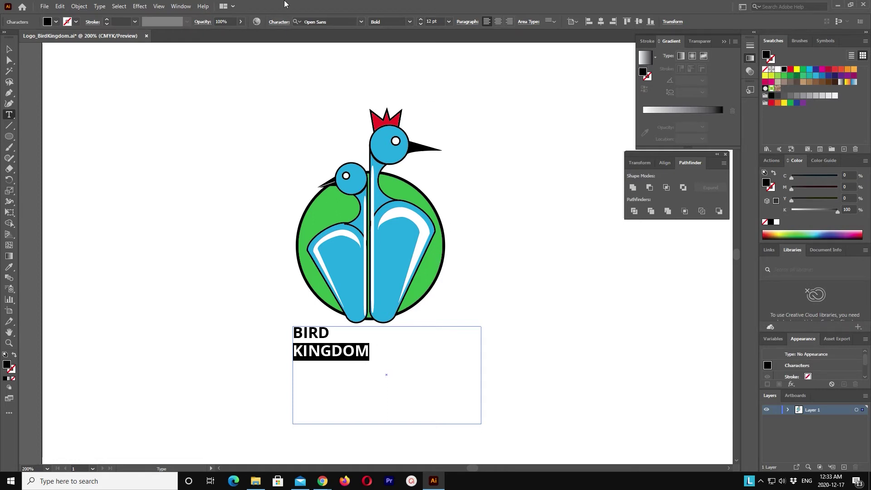
{"action": "left_click", "coordinate": [437, 21]}
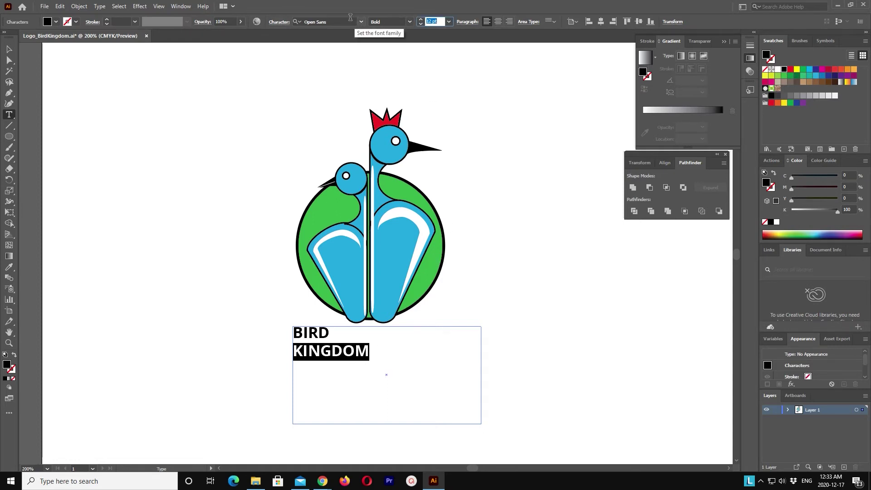
{"action": "type", "text": "30"}
{"action": "key", "text": "Return"}
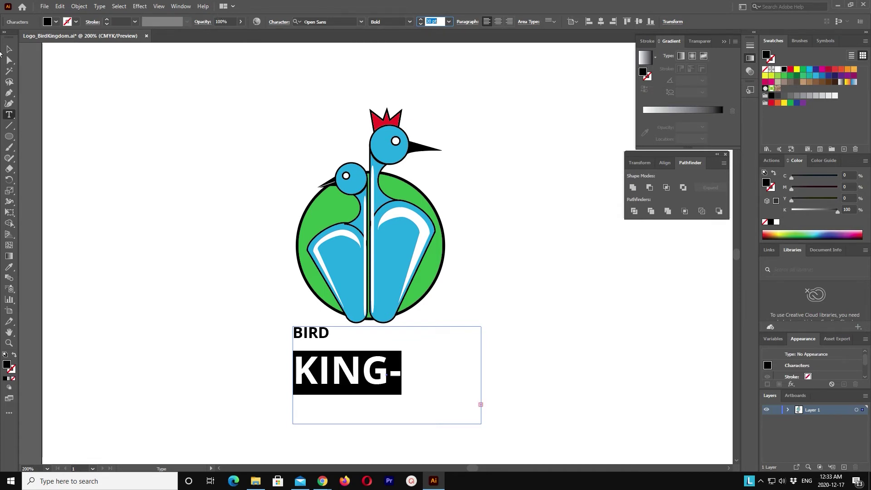
{"action": "left_click", "coordinate": [9, 49]}
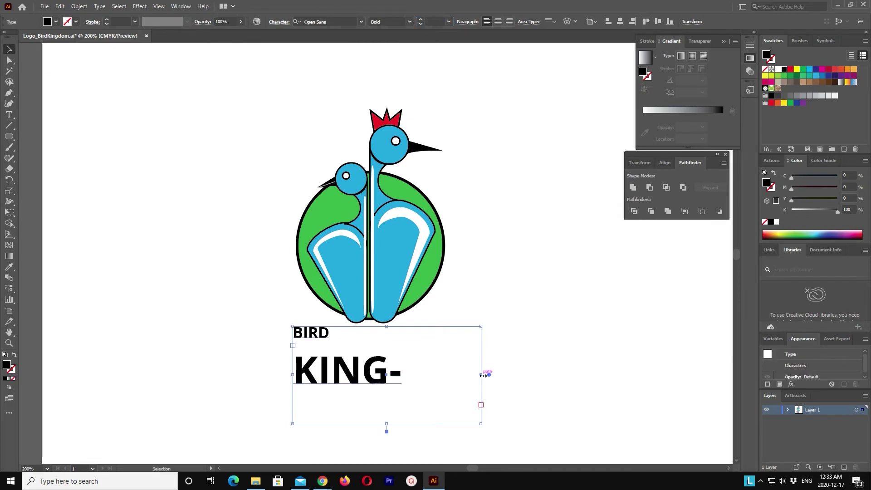
Widen the text frame to fit KINGDOM and shrink its letters INGDO to 20 pt
{"action": "left_click_drag", "start_coordinate": [481, 375], "coordinate": [595, 375]}
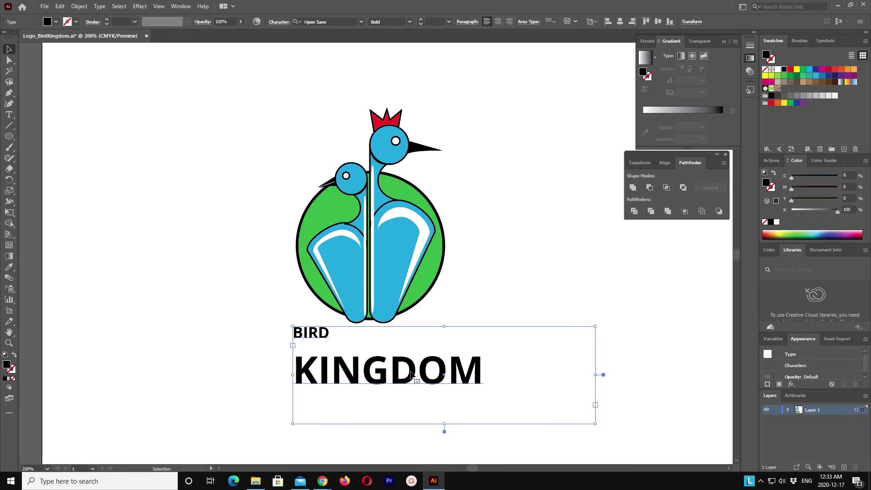
{"action": "double_click", "coordinate": [314, 332]}
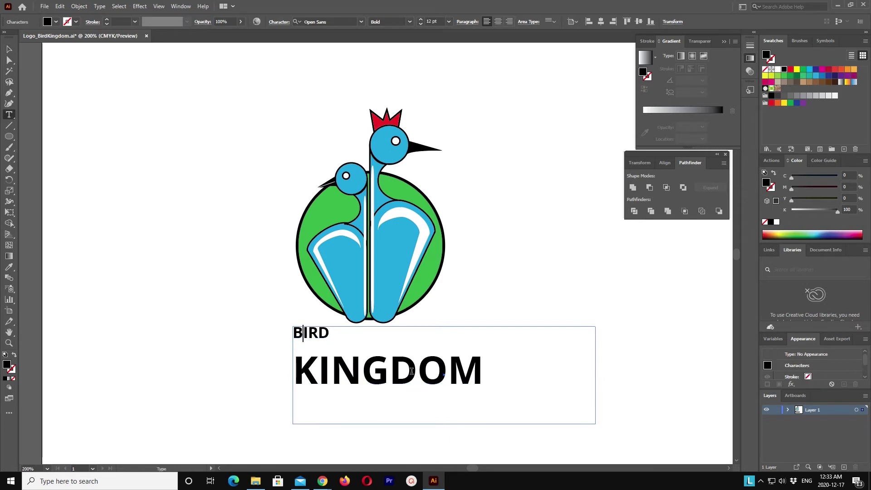
{"action": "left_click_drag", "start_coordinate": [446, 370], "coordinate": [324, 364]}
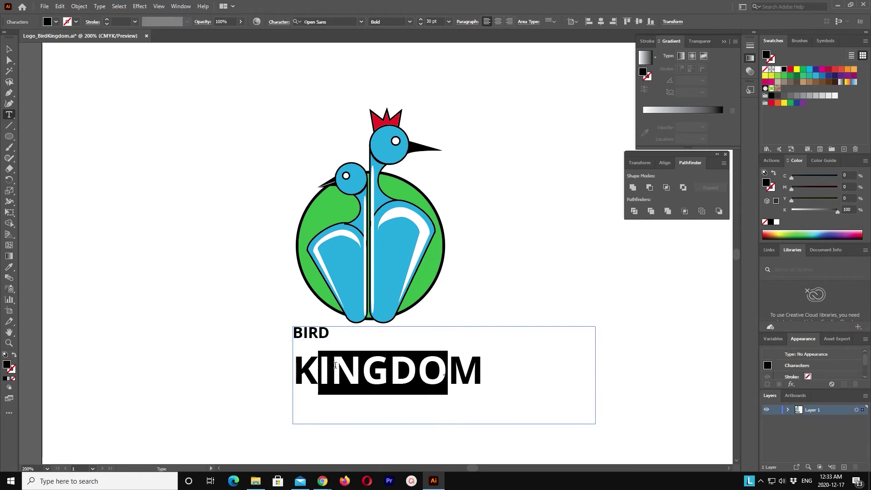
{"action": "left_click", "coordinate": [421, 25]}
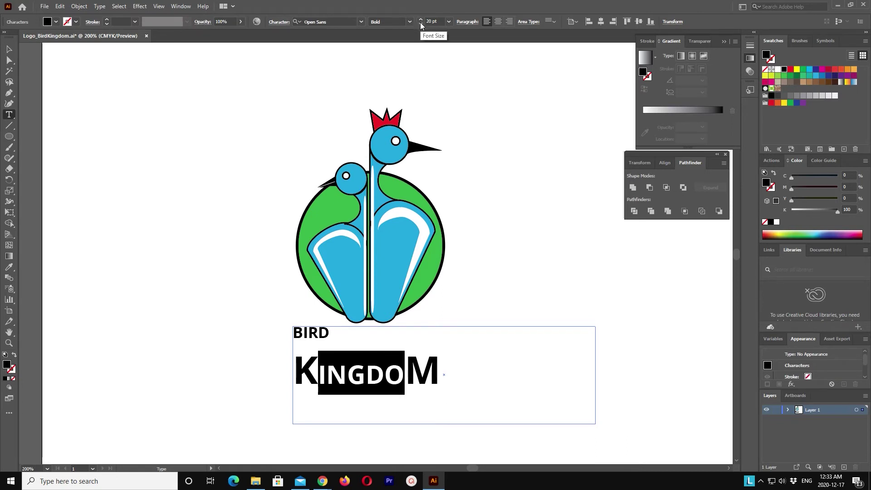
Set BIRD to 47 pt, then select the KINGDOM line
{"action": "left_click_drag", "start_coordinate": [330, 333], "coordinate": [292, 332]}
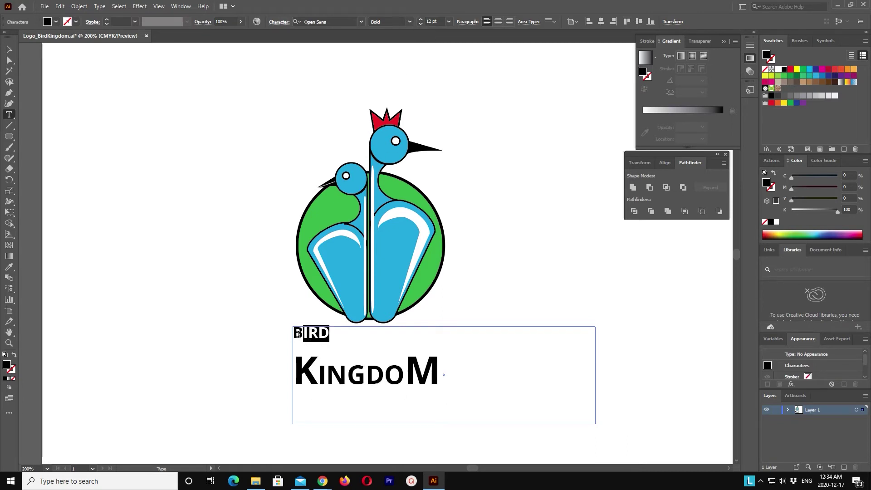
{"action": "left_click", "coordinate": [421, 20]}
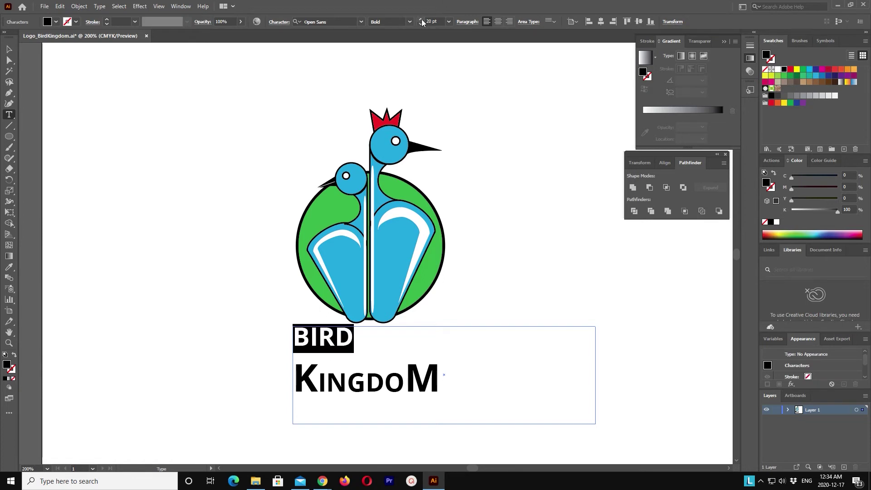
{"action": "left_click", "coordinate": [421, 20]}
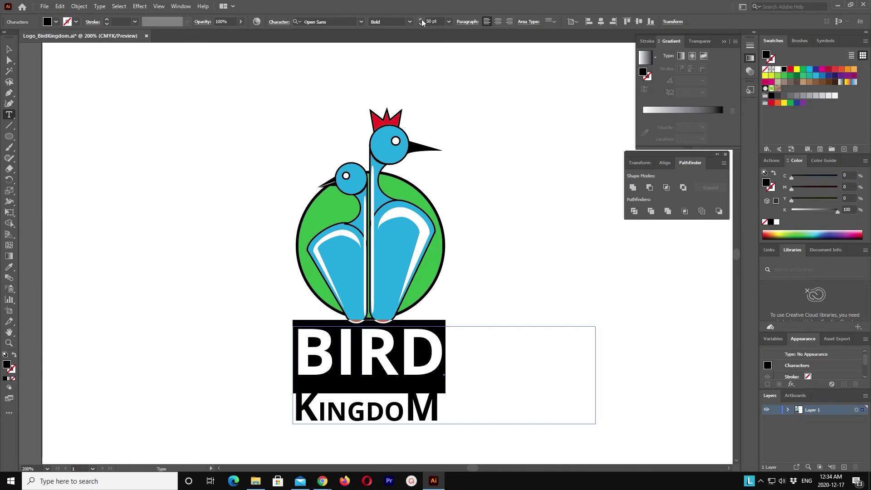
{"action": "left_click", "coordinate": [421, 23]}
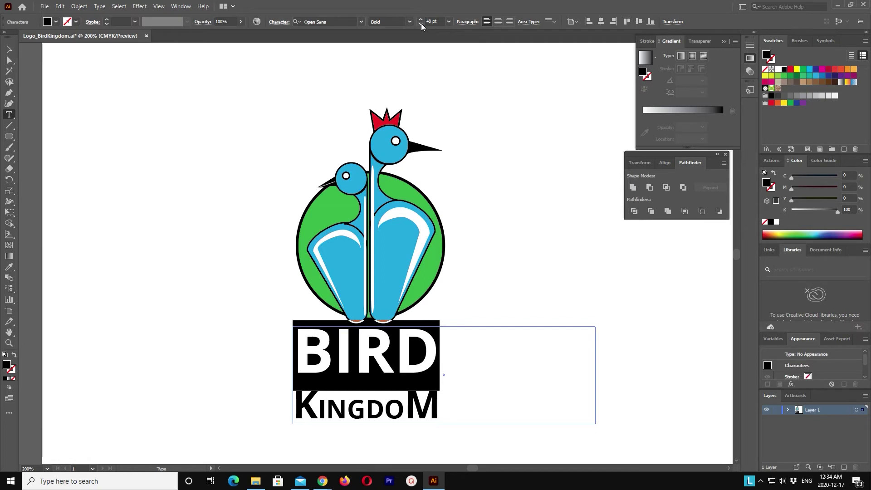
{"action": "left_click", "coordinate": [421, 23]}
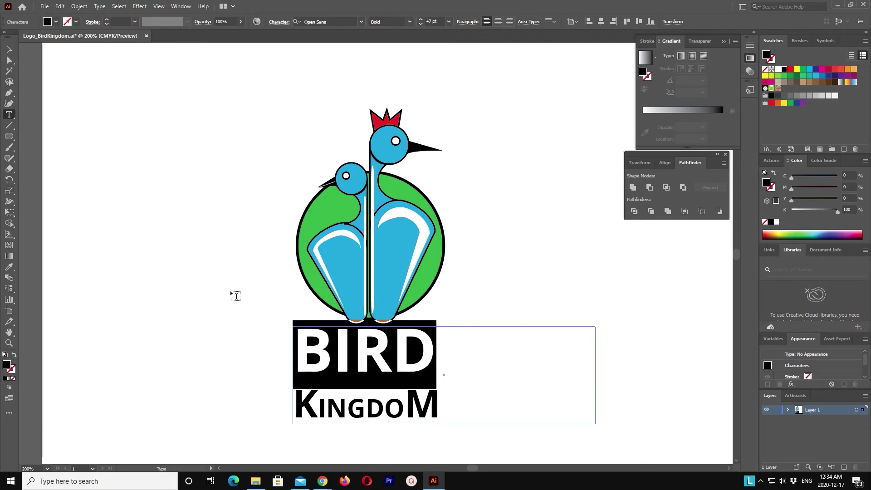
{"action": "left_click", "coordinate": [343, 368]}
{"action": "left_click_drag", "start_coordinate": [295, 405], "coordinate": [455, 414]}
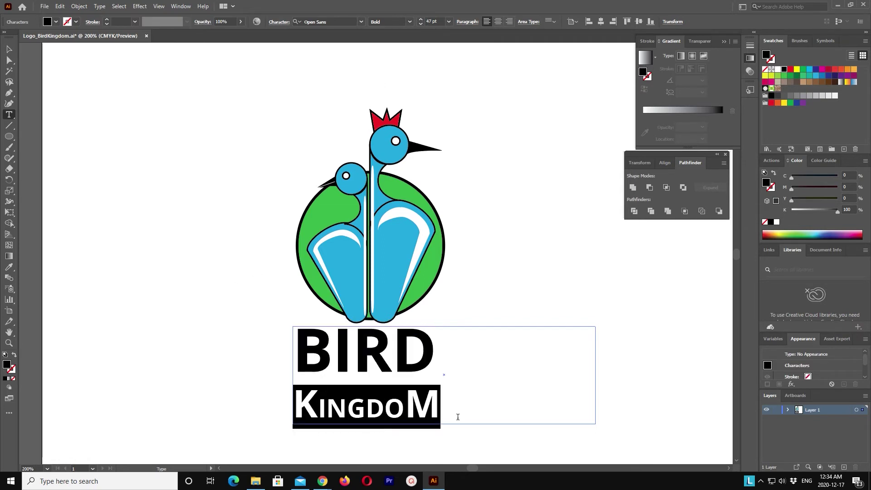
{"action": "left_click", "coordinate": [182, 7]}
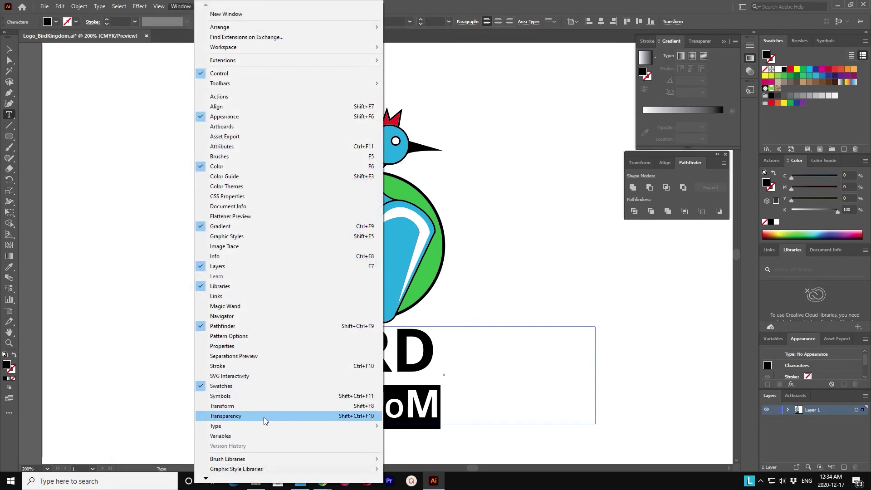
{"action": "mouse_move", "coordinate": [286, 426]}
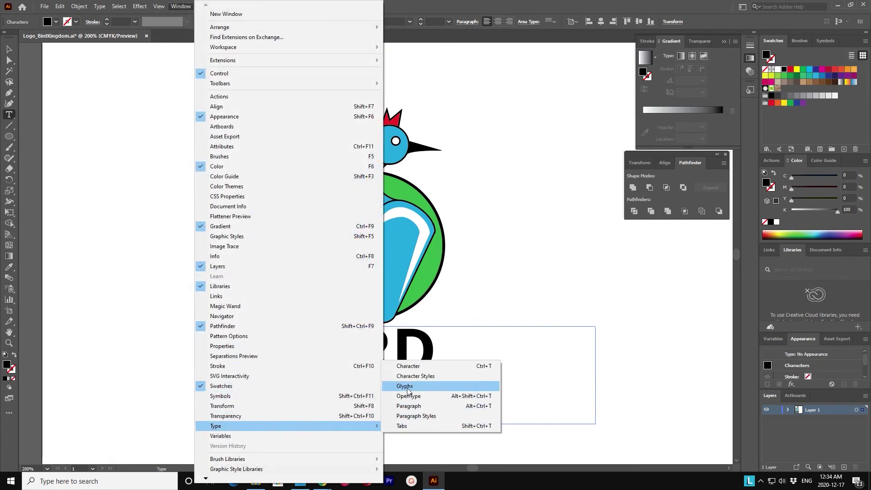
In the Character panel, set KINGDOM's leading to 25 pt
{"action": "left_click", "coordinate": [418, 366]}
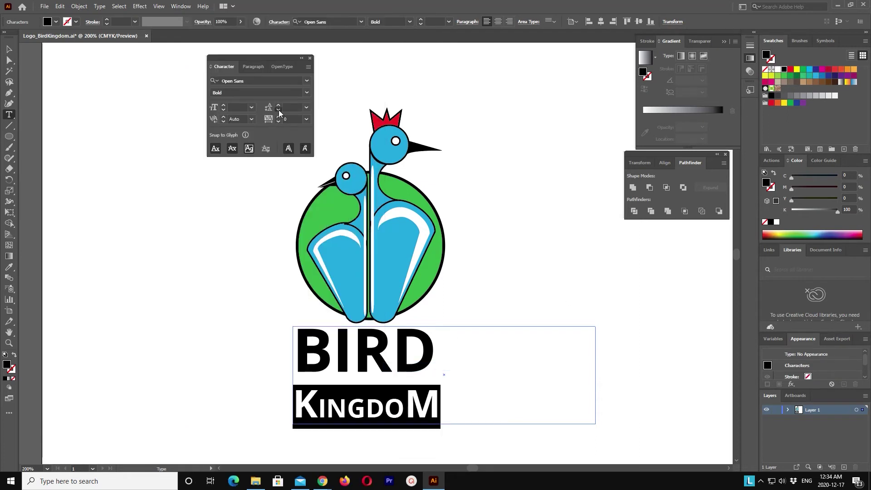
{"action": "left_click", "coordinate": [279, 110]}
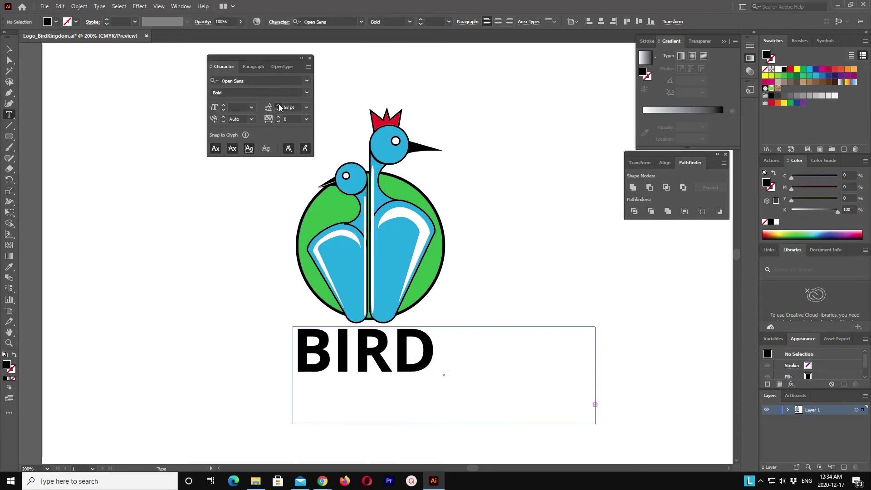
{"action": "left_click", "coordinate": [306, 108]}
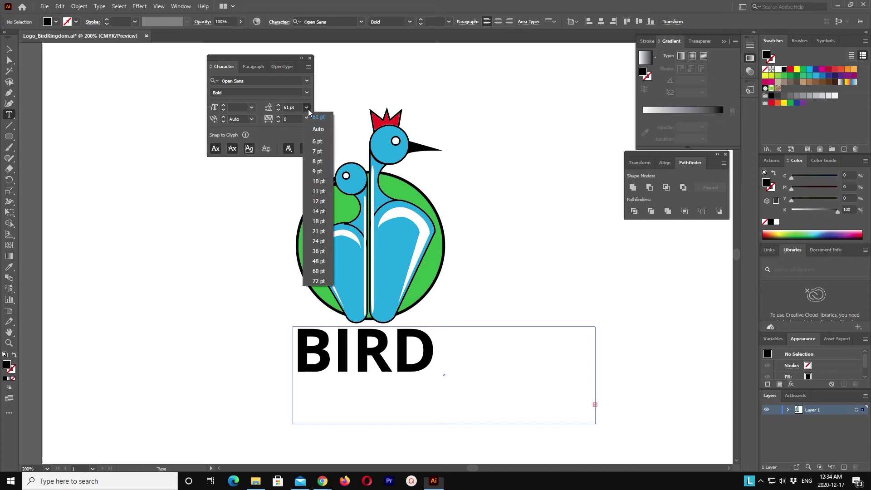
{"action": "left_click", "coordinate": [317, 135]}
{"action": "left_click", "coordinate": [279, 111]}
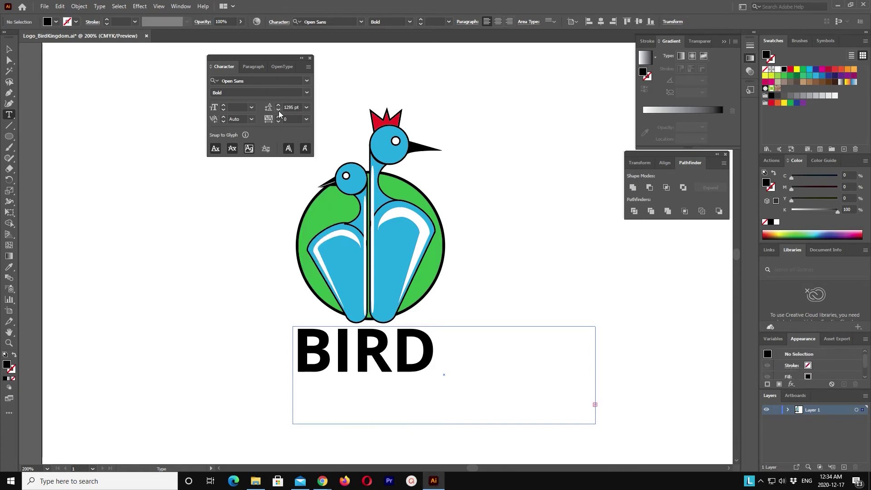
{"action": "left_click", "coordinate": [306, 108]}
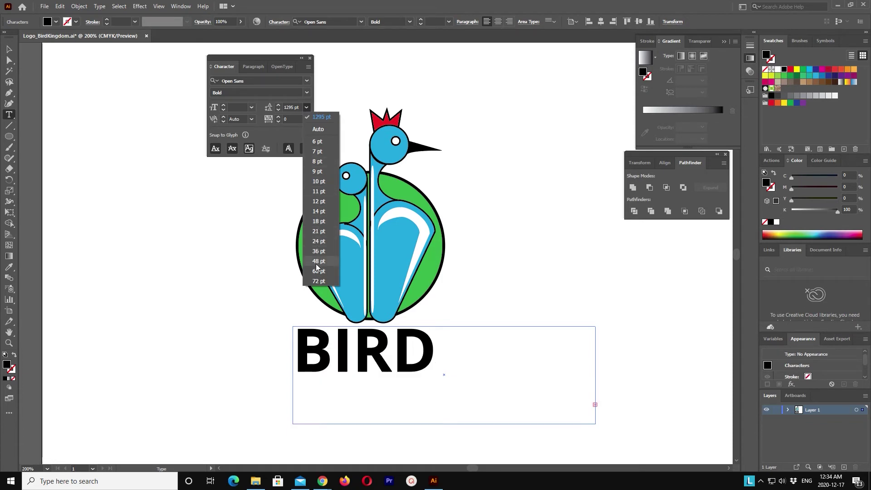
{"action": "left_click", "coordinate": [317, 231]}
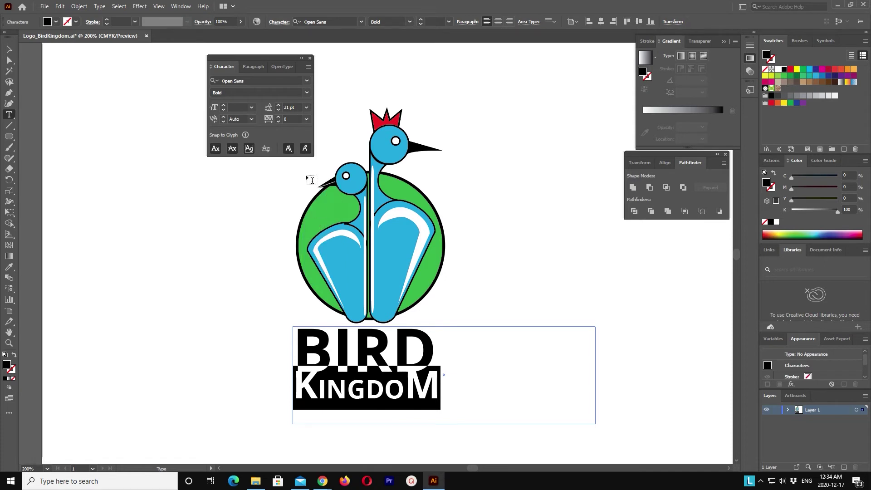
{"action": "left_click", "coordinate": [280, 105]}
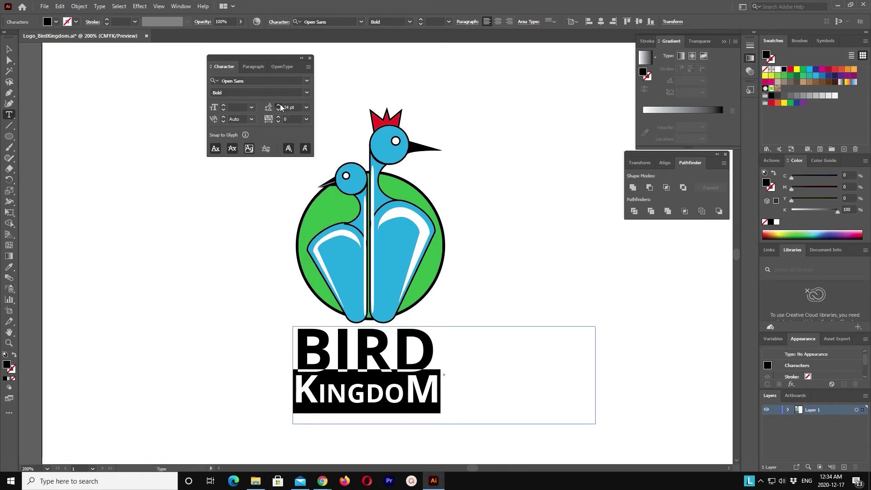
{"action": "left_click", "coordinate": [279, 105]}
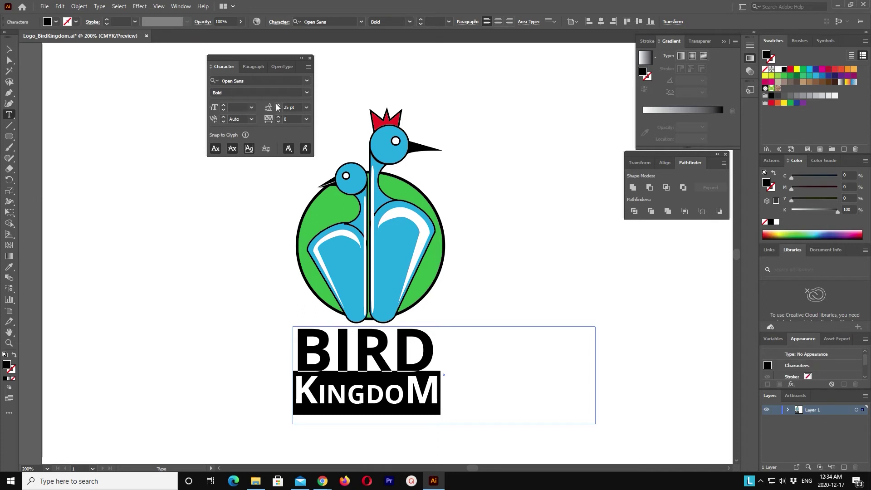
Enlarge BIRD to 49 pt
{"action": "left_click", "coordinate": [363, 350]}
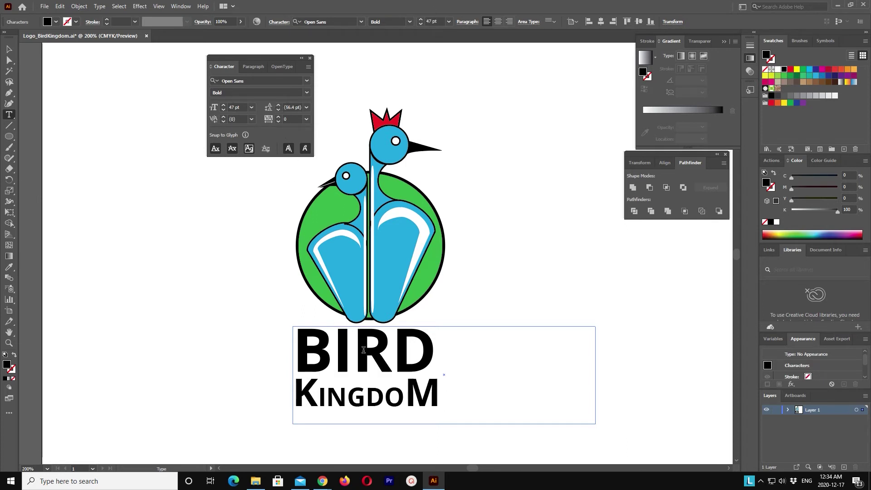
{"action": "left_click_drag", "start_coordinate": [433, 347], "coordinate": [301, 315]}
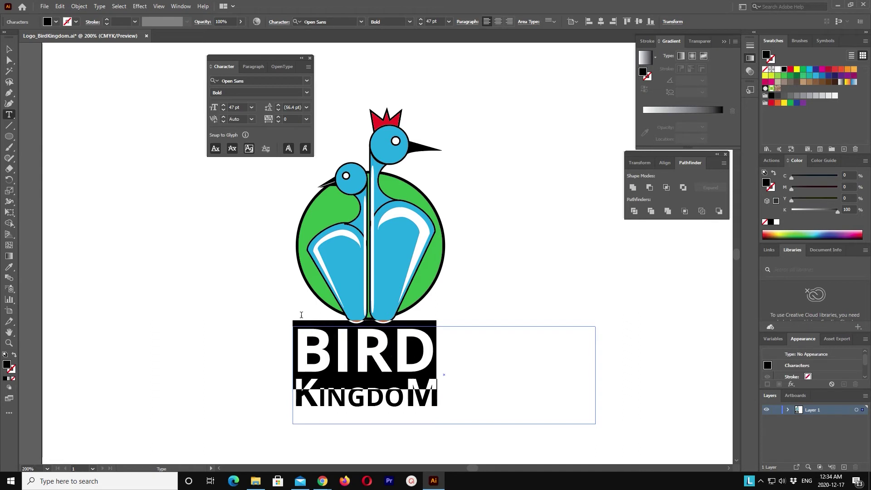
{"action": "left_click", "coordinate": [224, 105]}
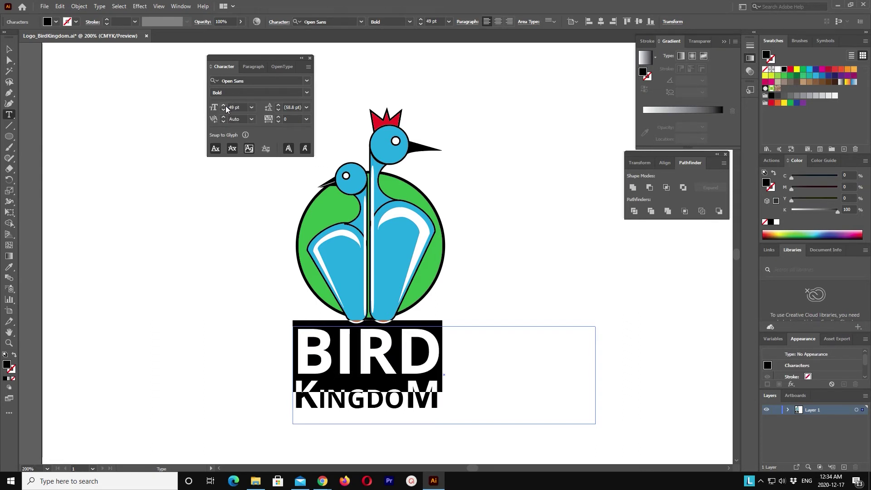
{"action": "left_click", "coordinate": [299, 352]}
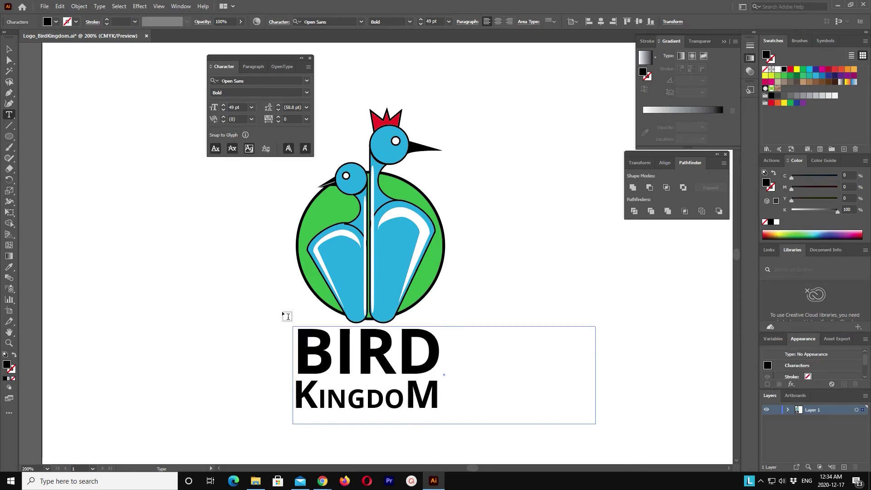
{"action": "key", "text": "Delete"}
{"action": "key", "text": "ctrl+z"}
{"action": "left_click", "coordinate": [13, 51]}
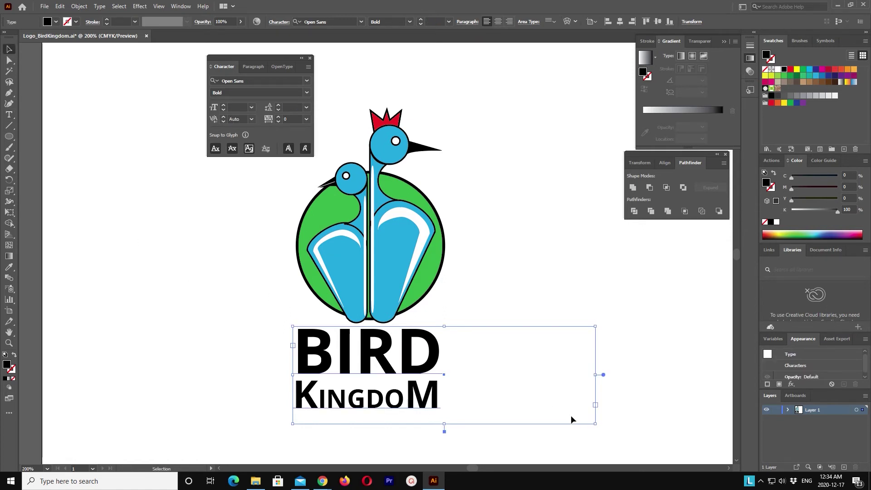
Shrink the BIRD KINGDOM text frame to fit the words, keeping Bold weight
{"action": "left_click_drag", "start_coordinate": [596, 423], "coordinate": [444, 414]}
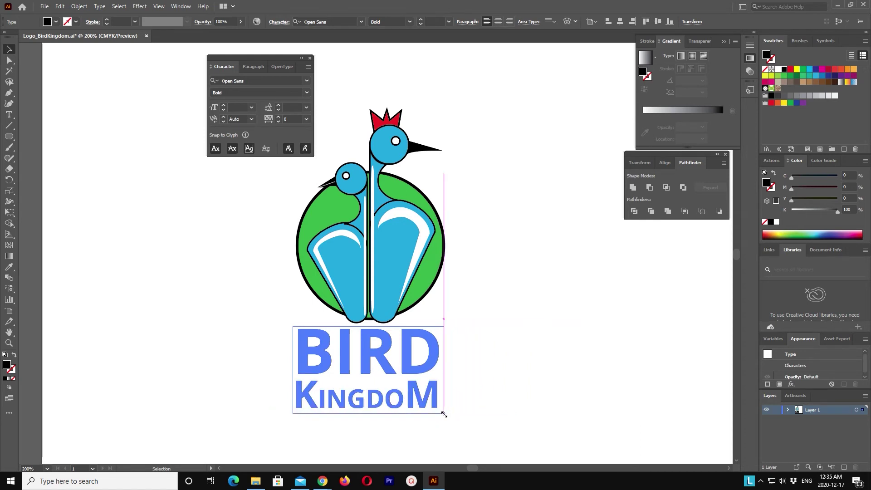
{"action": "left_click", "coordinate": [508, 372]}
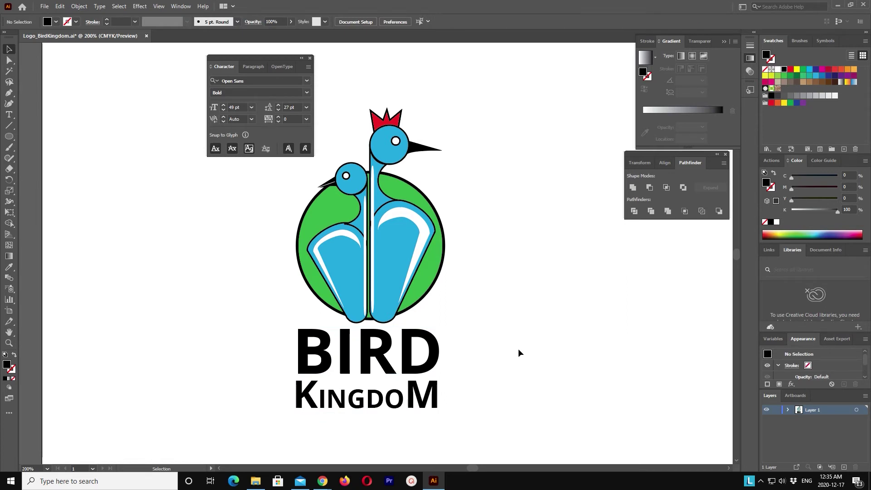
{"action": "left_click", "coordinate": [405, 359]}
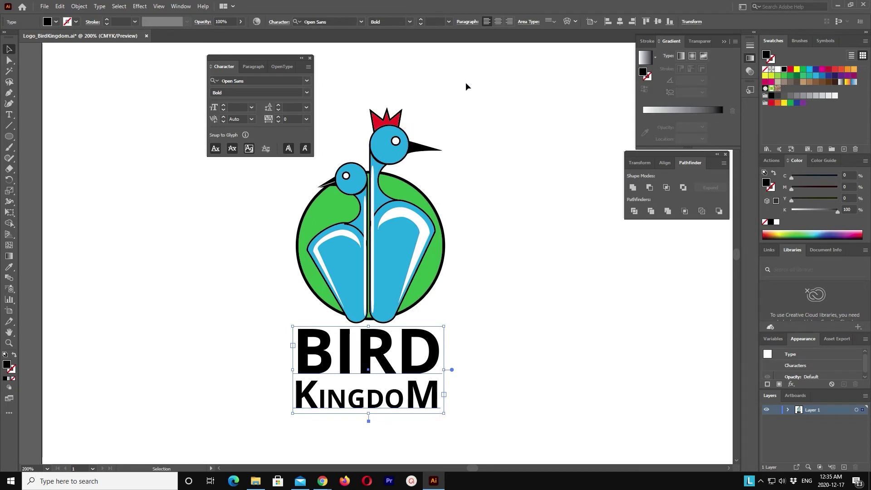
{"action": "left_click", "coordinate": [410, 21]}
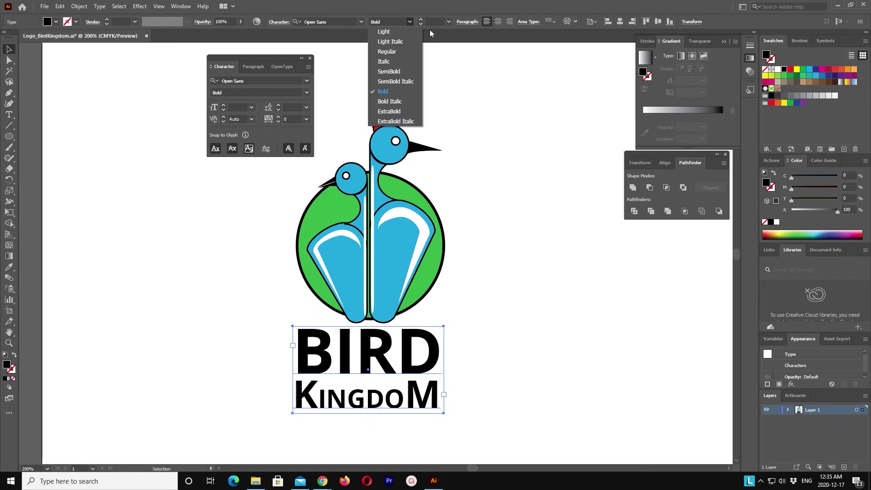
{"action": "left_click", "coordinate": [530, 122]}
Select all the wordmark text and open the font family list
{"action": "double_click", "coordinate": [400, 366]}
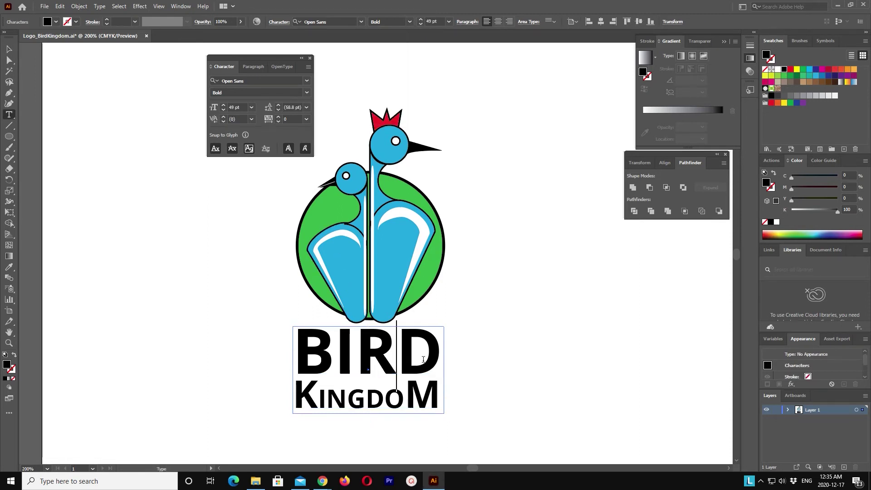
{"action": "key", "text": "ctrl+a"}
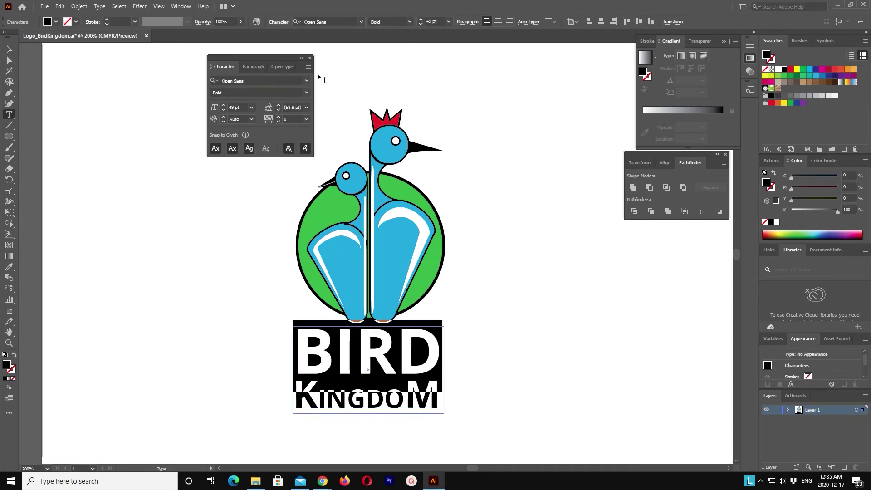
{"action": "left_click", "coordinate": [361, 21]}
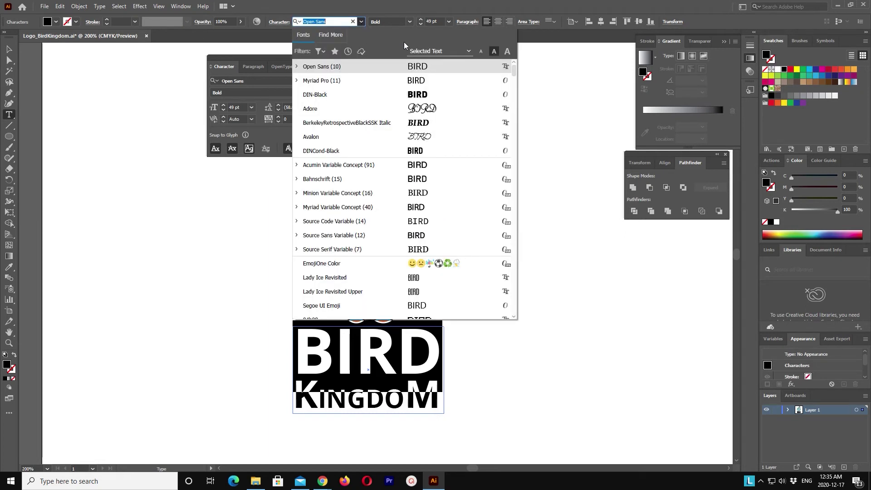
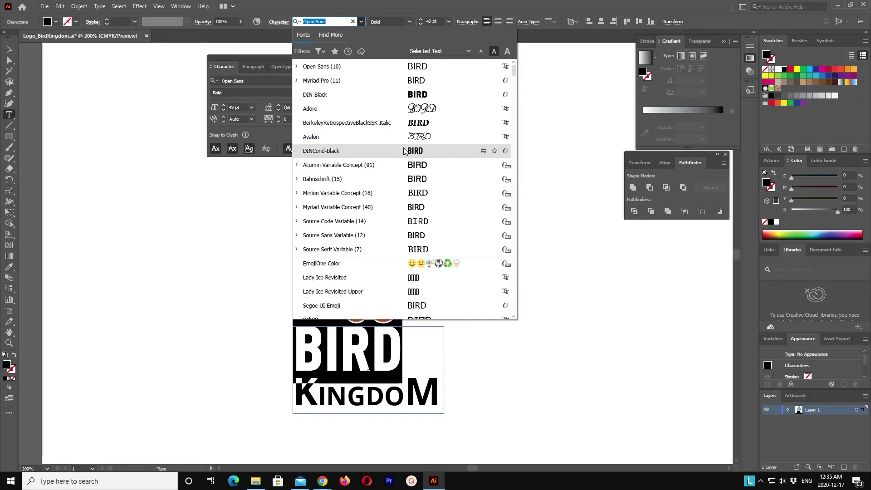
Try DINCond-Black on BIRD, then switch it to Blackoak Std
{"action": "left_click", "coordinate": [405, 151]}
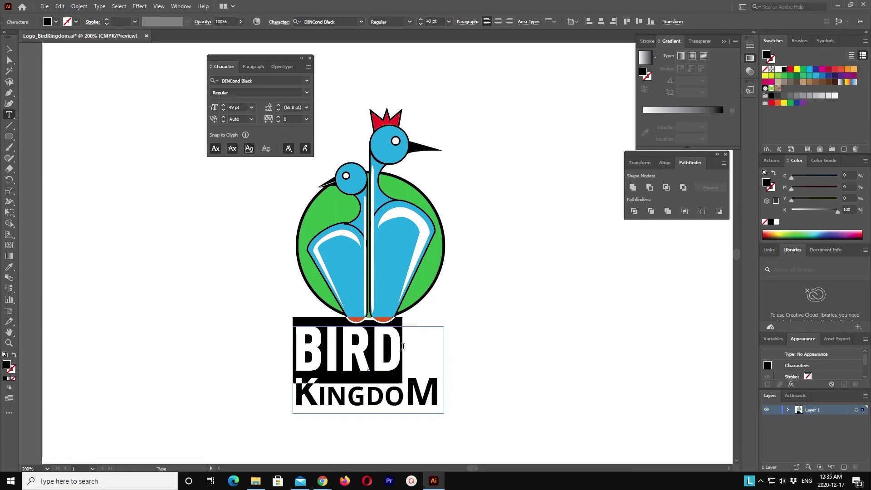
{"action": "left_click", "coordinate": [411, 21]}
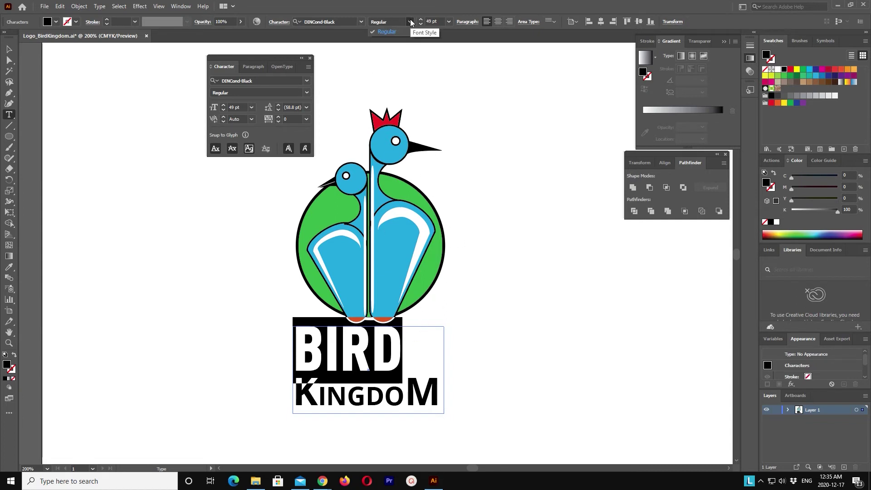
{"action": "left_click", "coordinate": [362, 21]}
{"action": "scroll", "coordinate": [408, 180], "scroll_direction": "down", "scroll_amount": 2}
{"action": "scroll", "coordinate": [408, 180], "scroll_direction": "down", "scroll_amount": 5}
{"action": "scroll", "coordinate": [408, 180], "scroll_direction": "down", "scroll_amount": 5}
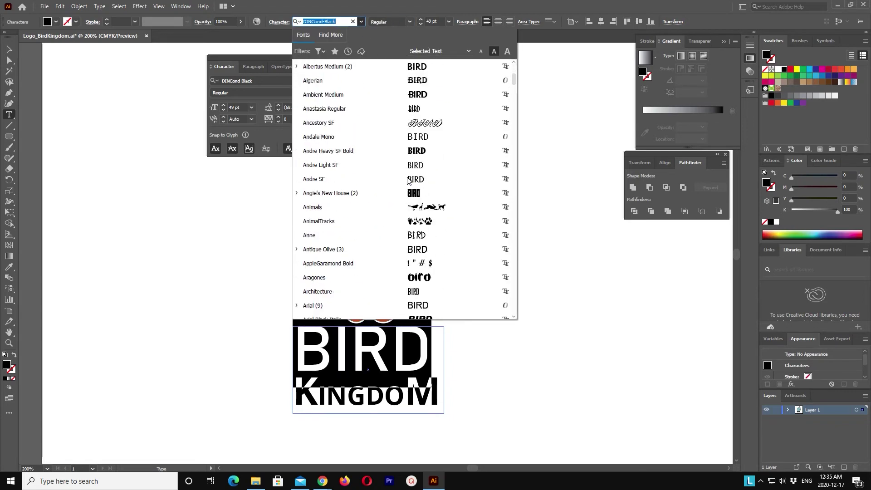
{"action": "scroll", "coordinate": [408, 180], "scroll_direction": "down", "scroll_amount": 5}
{"action": "scroll", "coordinate": [408, 180], "scroll_direction": "down", "scroll_amount": 5}
{"action": "scroll", "coordinate": [408, 180], "scroll_direction": "down", "scroll_amount": 3}
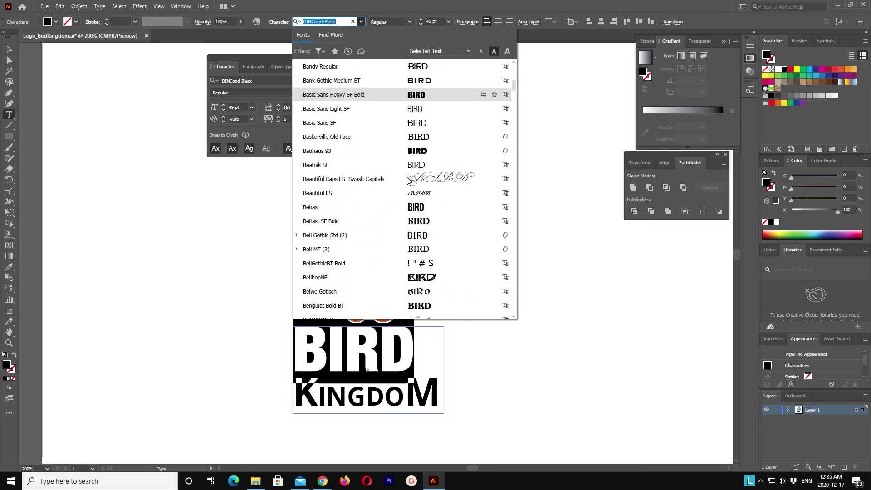
{"action": "scroll", "coordinate": [409, 180], "scroll_direction": "down", "scroll_amount": 5}
{"action": "scroll", "coordinate": [408, 180], "scroll_direction": "down", "scroll_amount": 3}
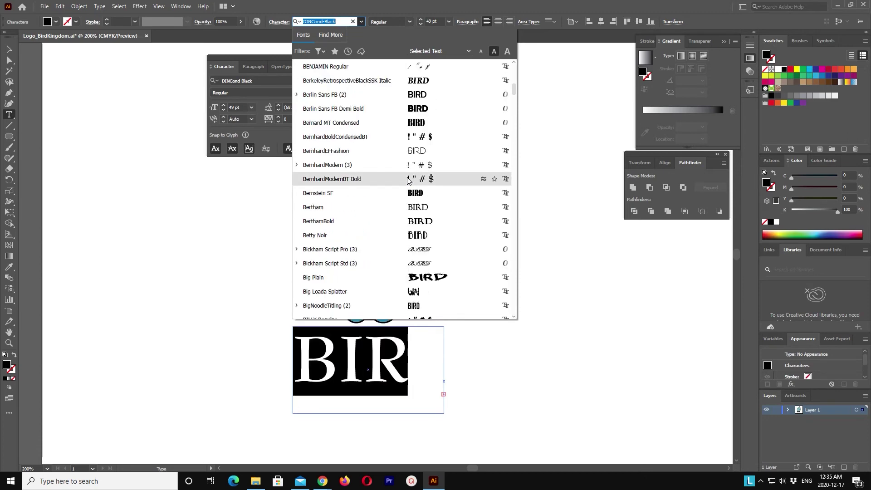
{"action": "scroll", "coordinate": [408, 180], "scroll_direction": "down", "scroll_amount": 3}
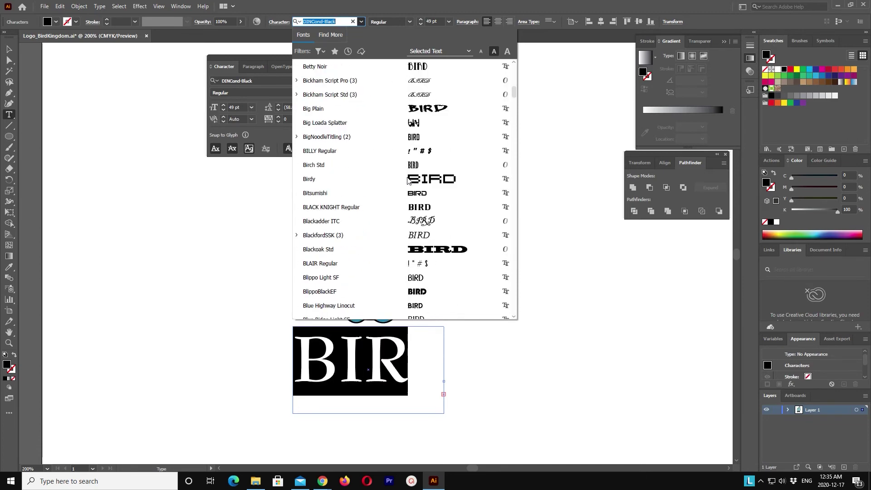
{"action": "left_click", "coordinate": [427, 250]}
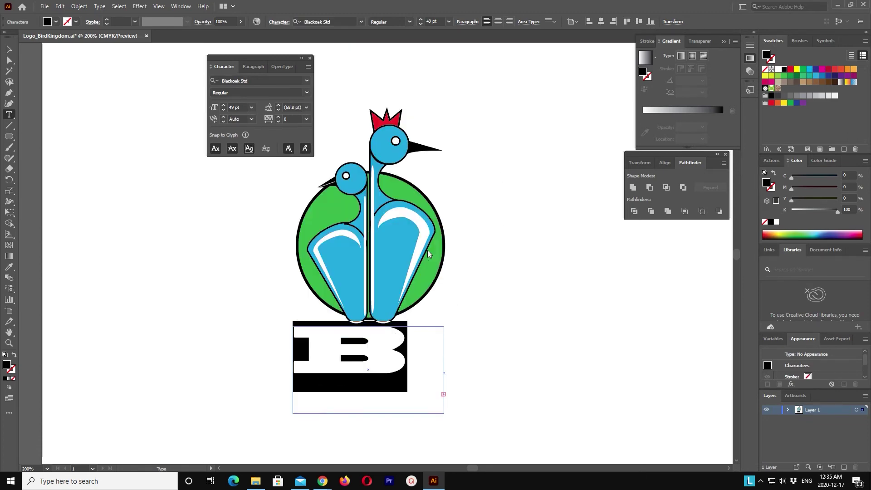
Reduce BIRD to 17 pt so it fits on one line
{"action": "left_click", "coordinate": [420, 24]}
{"action": "left_click", "coordinate": [420, 24]}
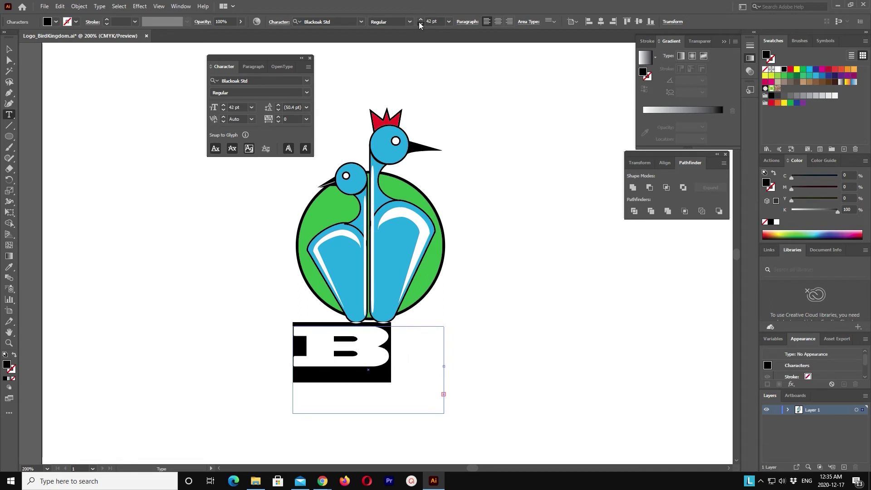
{"action": "left_click", "coordinate": [420, 24]}
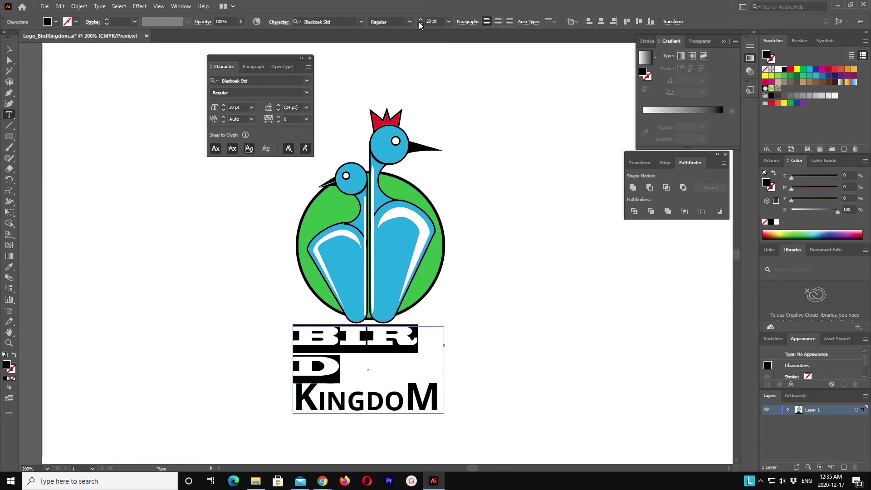
{"action": "left_click", "coordinate": [420, 24]}
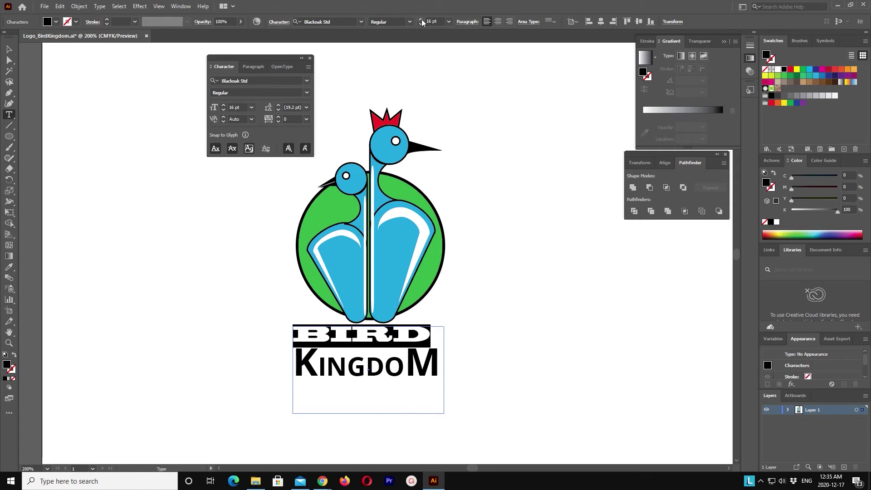
{"action": "left_click", "coordinate": [422, 20]}
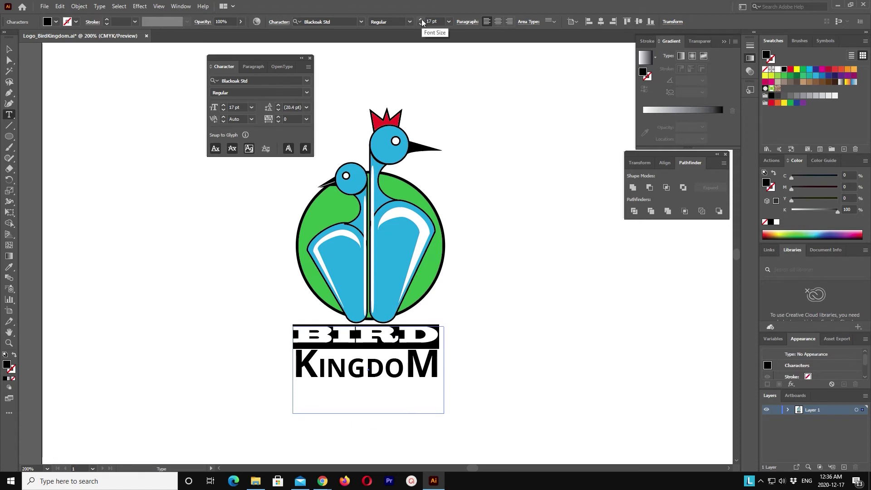
Select the BIRD text frame and browse the font list without changing the font
{"action": "left_click", "coordinate": [11, 51]}
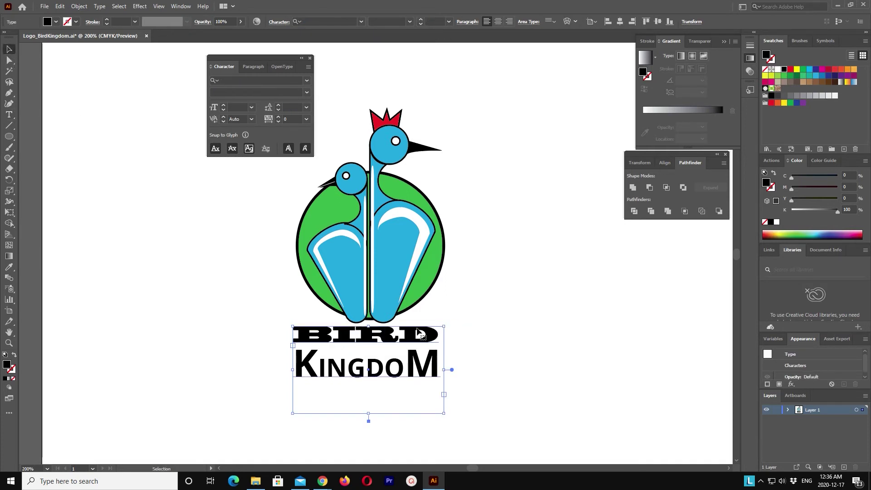
{"action": "left_click", "coordinate": [409, 22]}
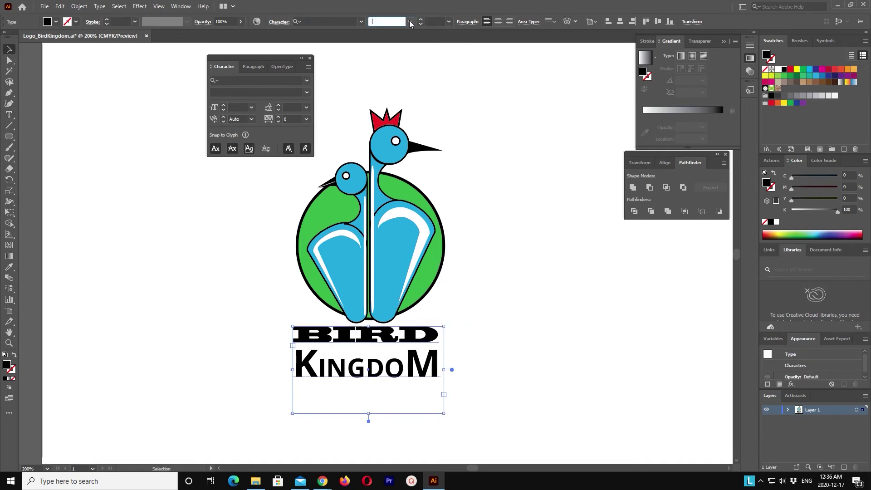
{"action": "left_click", "coordinate": [361, 22]}
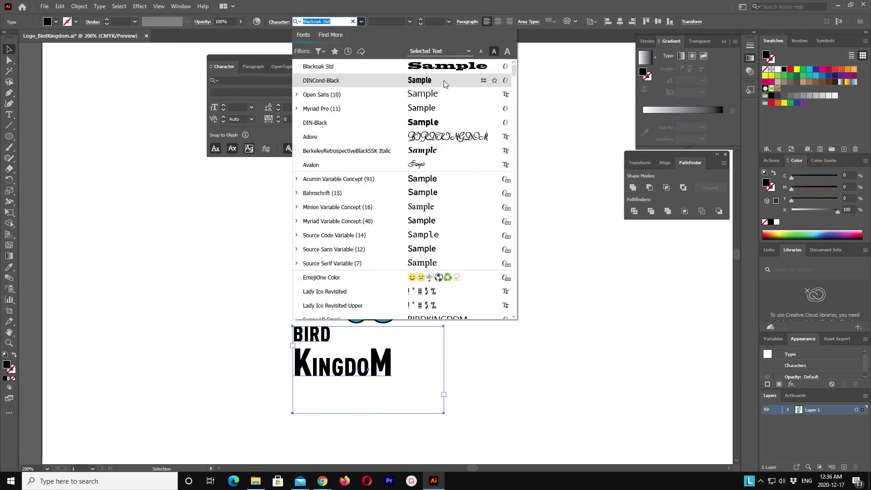
{"action": "left_click", "coordinate": [546, 188]}
Undo repeatedly to return BIRD to large Open Sans Bold at 42 pt
{"action": "key", "text": "ctrl+z"}
{"action": "key", "text": "ctrl+z"}
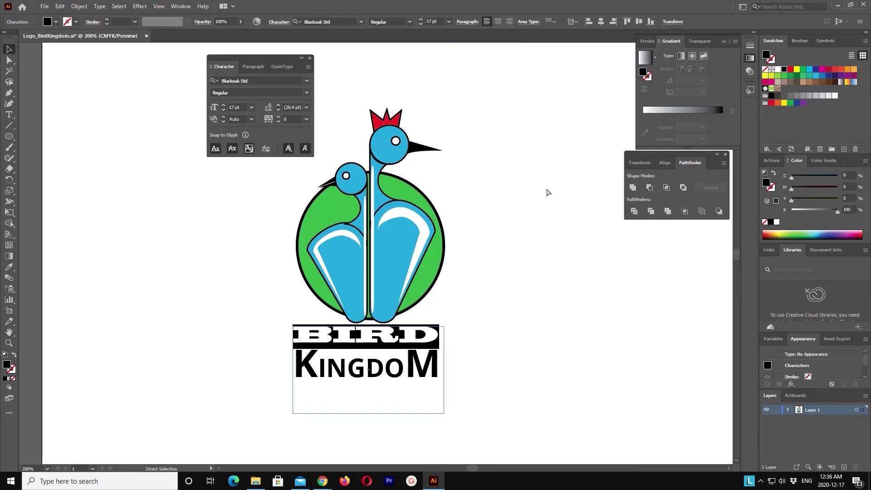
{"action": "key", "text": "ctrl+z"}
{"action": "key", "text": "ctrl+z"}
{"action": "key", "text": "ctrl+z"}
{"action": "key", "text": "ctrl+z"}
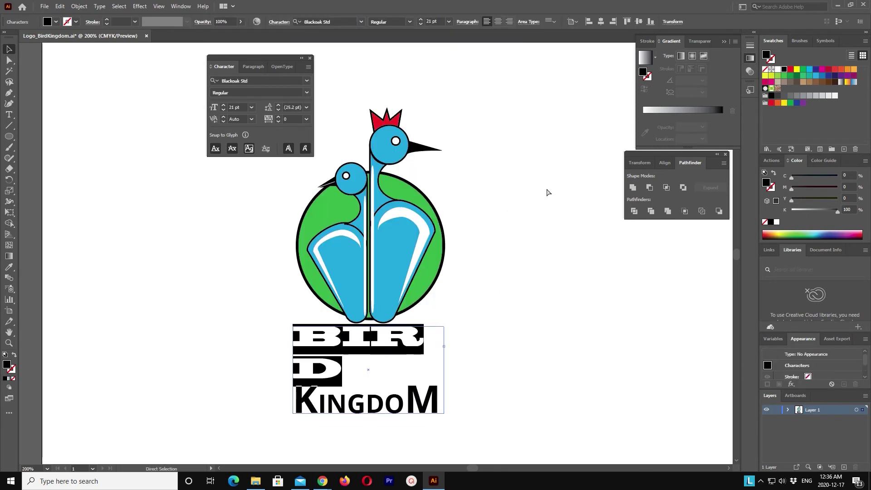
{"action": "key", "text": "ctrl+z"}
{"action": "key", "text": "ctrl+z"}
{"action": "key", "text": "ctrl+z"}
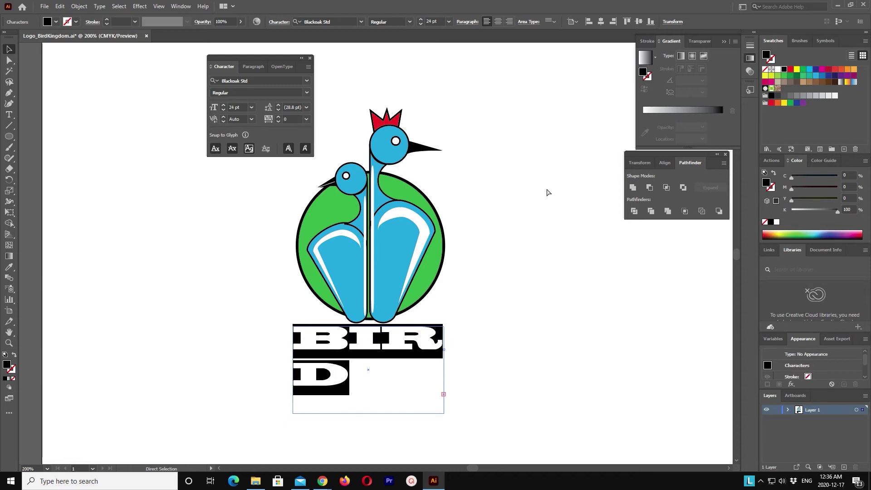
{"action": "key", "text": "ctrl+z"}
{"action": "key", "text": "ctrl+z"}
{"action": "key", "text": "ctrl+z"}
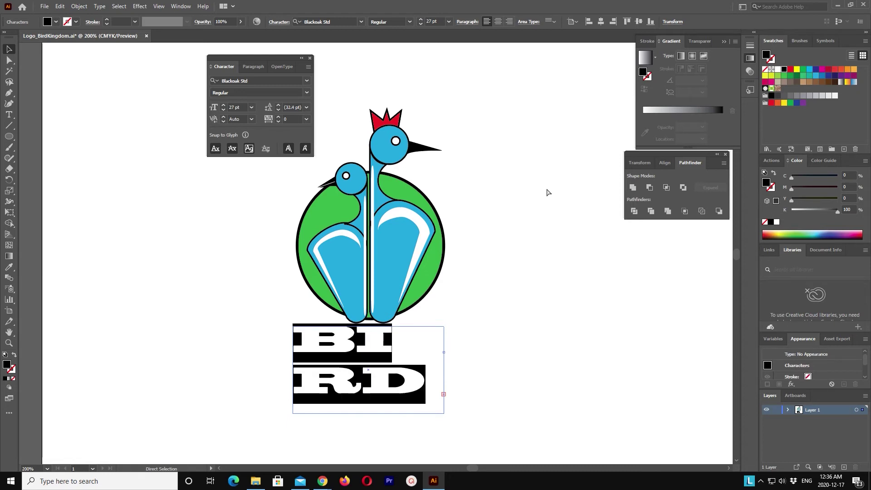
{"action": "key", "text": "ctrl+z"}
{"action": "key", "text": "ctrl+z"}
{"action": "key", "text": "ctrl+z"}
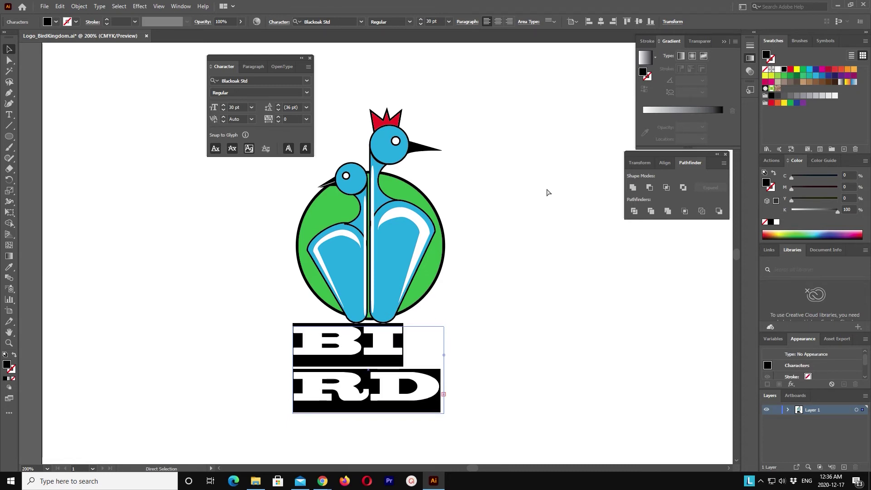
{"action": "key", "text": "ctrl+z"}
{"action": "key", "text": "ctrl+z"}
{"action": "key", "text": "ctrl+z"}
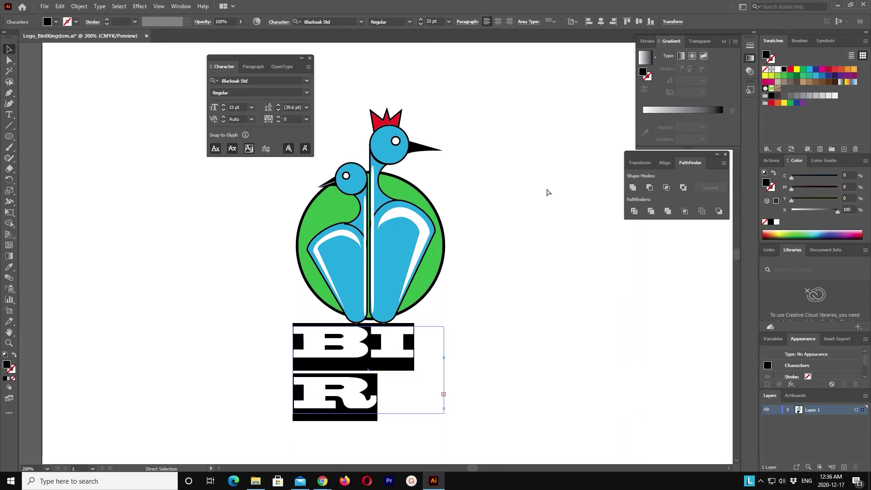
{"action": "key", "text": "ctrl+z"}
{"action": "key", "text": "ctrl+z"}
{"action": "key", "text": "ctrl+z"}
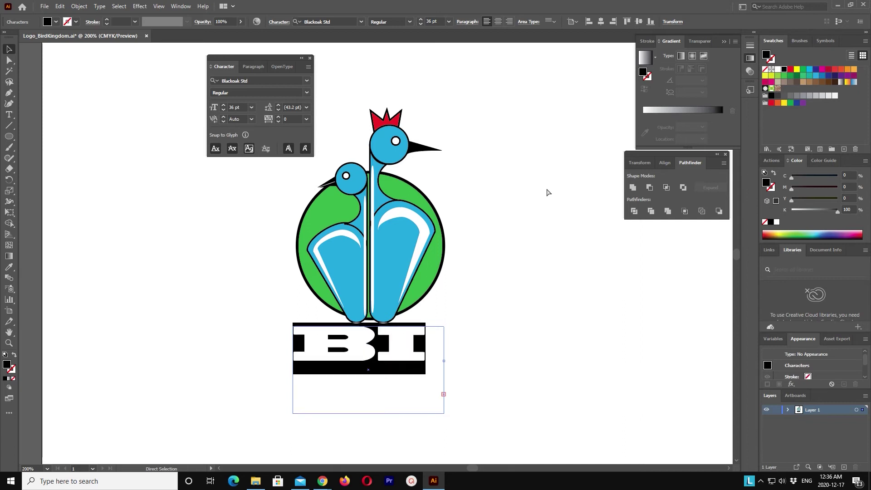
{"action": "key", "text": "ctrl+z"}
{"action": "key", "text": "ctrl+z"}
{"action": "key", "text": "ctrl+z"}
{"action": "key", "text": "ctrl+z"}
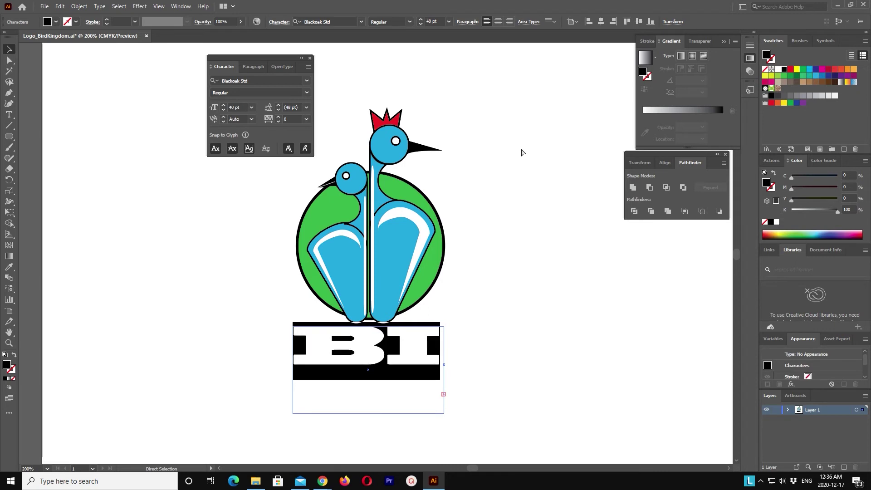
{"action": "key", "text": "ctrl+z"}
{"action": "key", "text": "ctrl+z"}
{"action": "key", "text": "ctrl+z"}
{"action": "key", "text": "ctrl+z"}
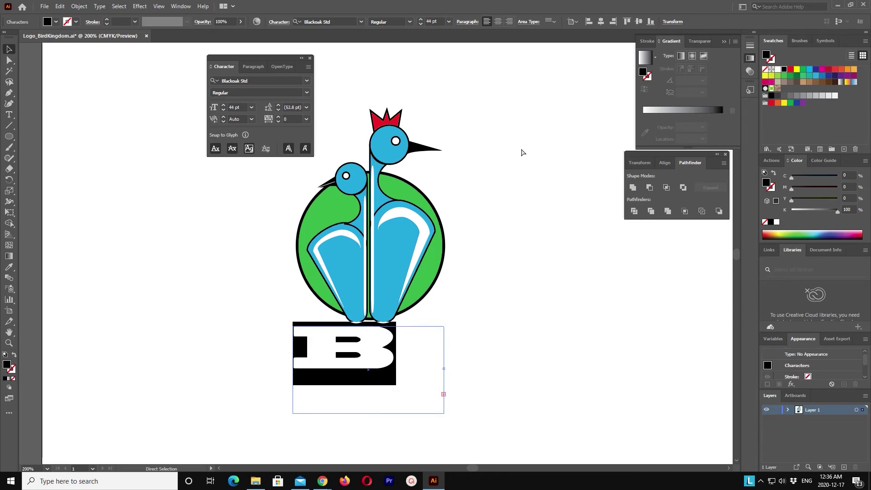
{"action": "key", "text": "ctrl+z"}
{"action": "key", "text": "ctrl+z"}
{"action": "key", "text": "ctrl+z"}
{"action": "key", "text": "v"}
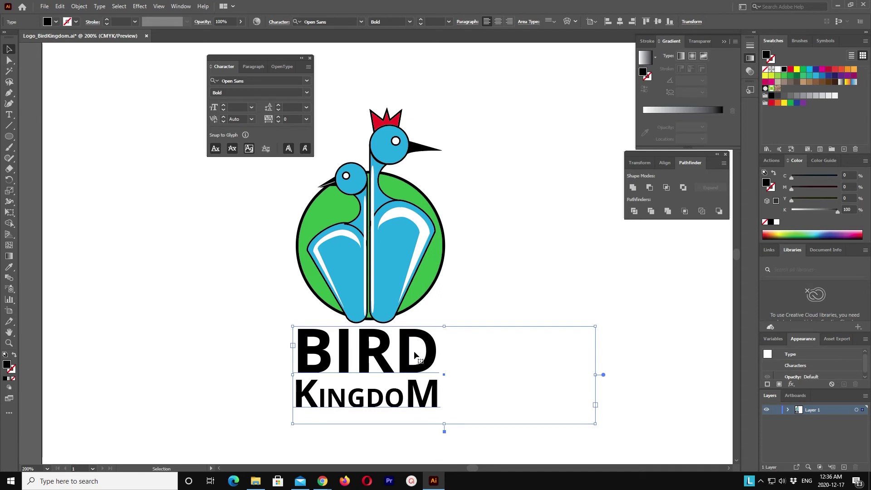
Set the selected BIRD line in Open Sans ExtraBold
{"action": "key", "text": "t"}
{"action": "left_click_drag", "start_coordinate": [431, 349], "coordinate": [276, 333]}
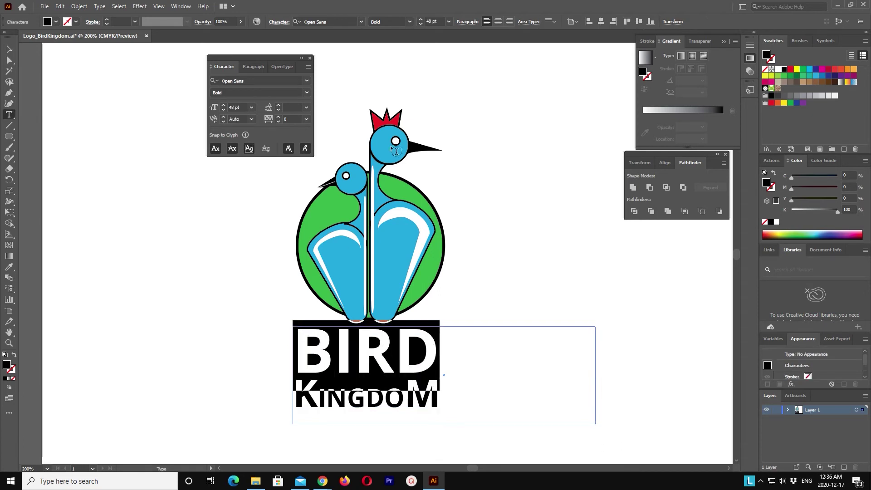
{"action": "left_click", "coordinate": [361, 22]}
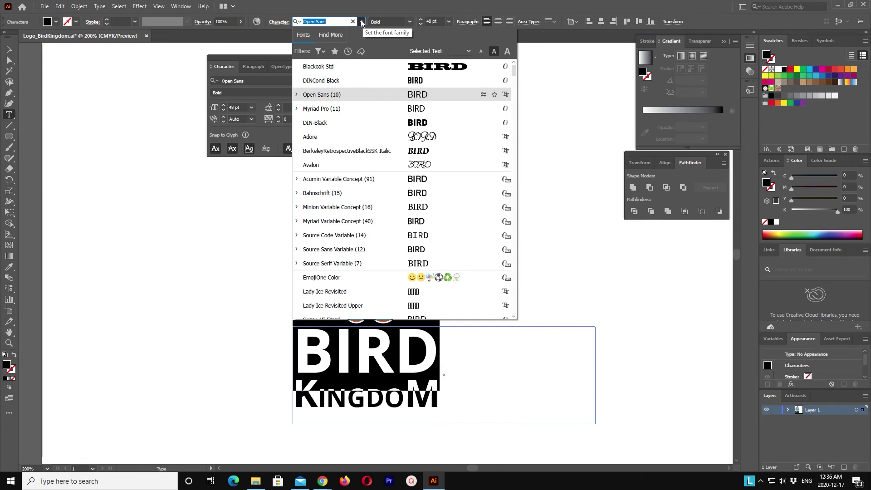
{"action": "type", "text": "opem"}
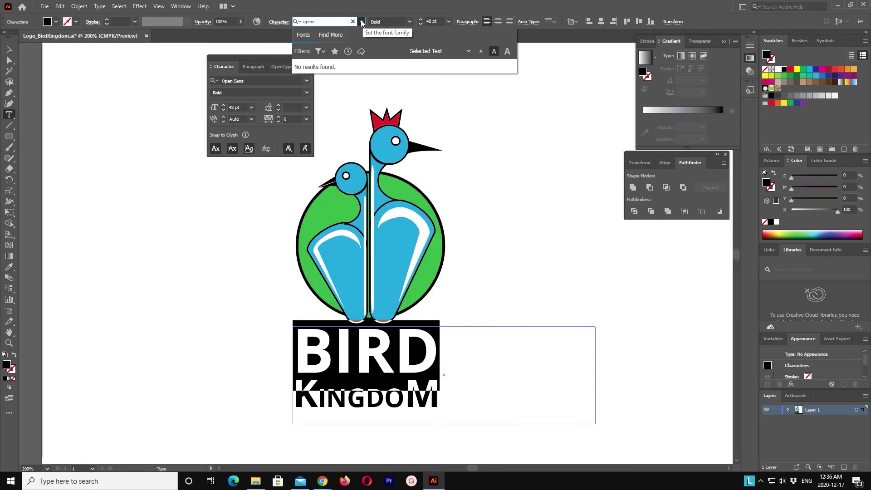
{"action": "key", "text": "BackSpace"}
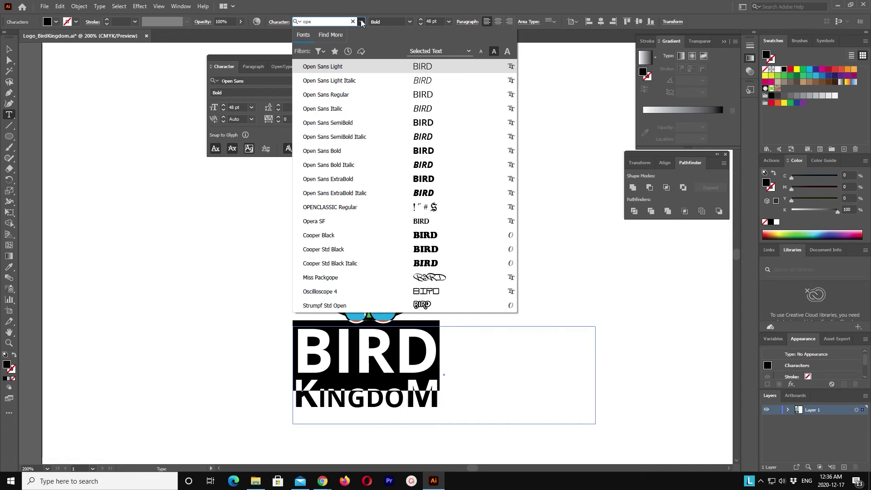
{"action": "left_click", "coordinate": [410, 181]}
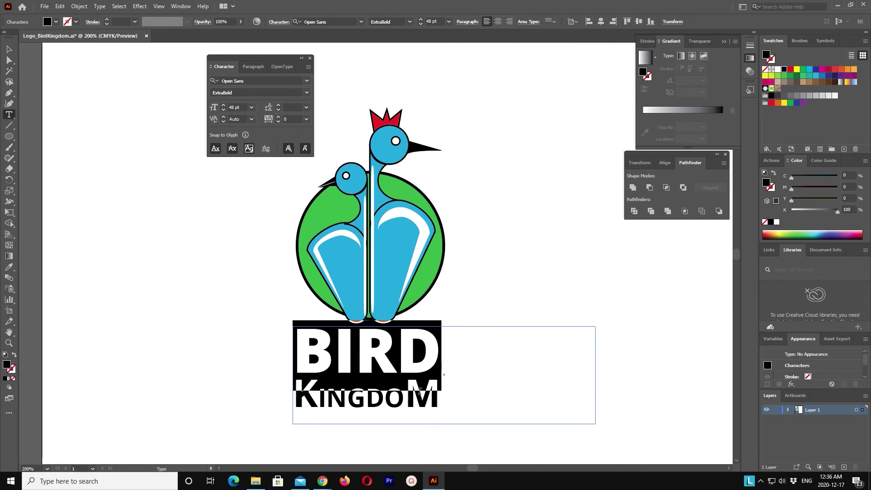
Set the KINGDOM text to 21 pt
{"action": "left_click", "coordinate": [434, 395]}
{"action": "left_click_drag", "start_coordinate": [439, 395], "coordinate": [286, 392]}
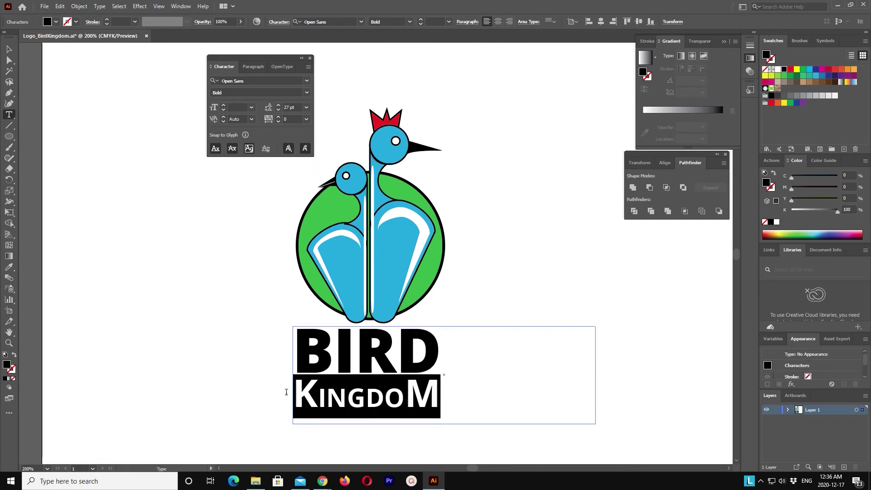
{"action": "left_click", "coordinate": [449, 21]}
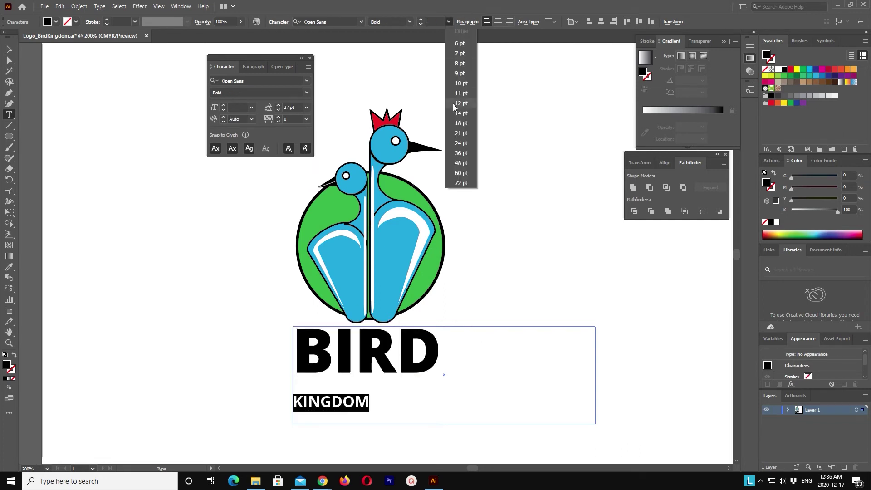
{"action": "left_click", "coordinate": [466, 133]}
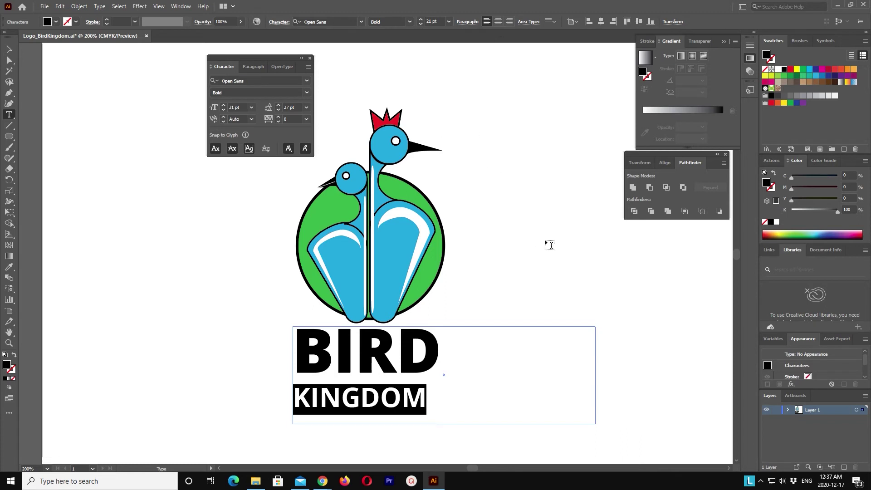
Delete the word BIRD from the text frame
{"action": "left_click", "coordinate": [415, 364]}
{"action": "left_click_drag", "start_coordinate": [437, 350], "coordinate": [291, 353]}
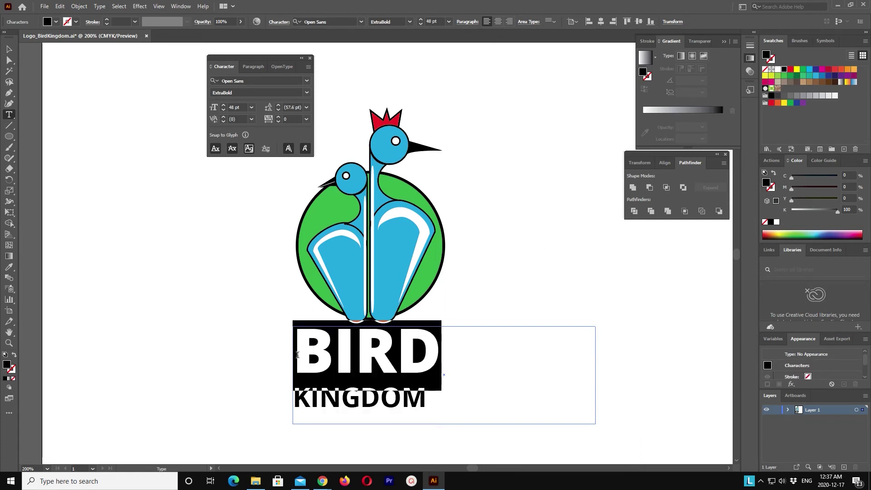
{"action": "key", "text": "BackSpace"}
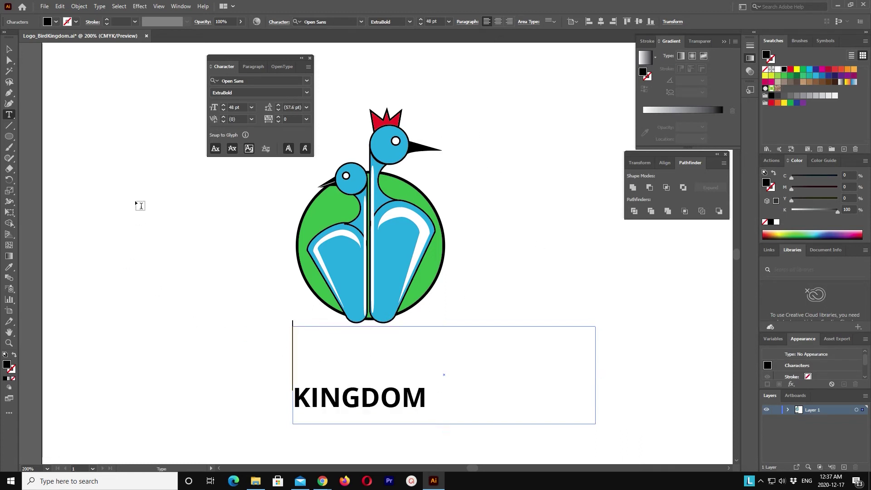
Paste BIRD into a new text box left of the emblem and fit the box to the word
{"action": "mouse_move", "coordinate": [135, 193]}
{"action": "left_mouse_down"}
{"action": "mouse_move", "coordinate": [190, 261]}
{"action": "mouse_move", "coordinate": [231, 275]}
{"action": "left_mouse_up"}
{"action": "key", "text": "ctrl+v"}
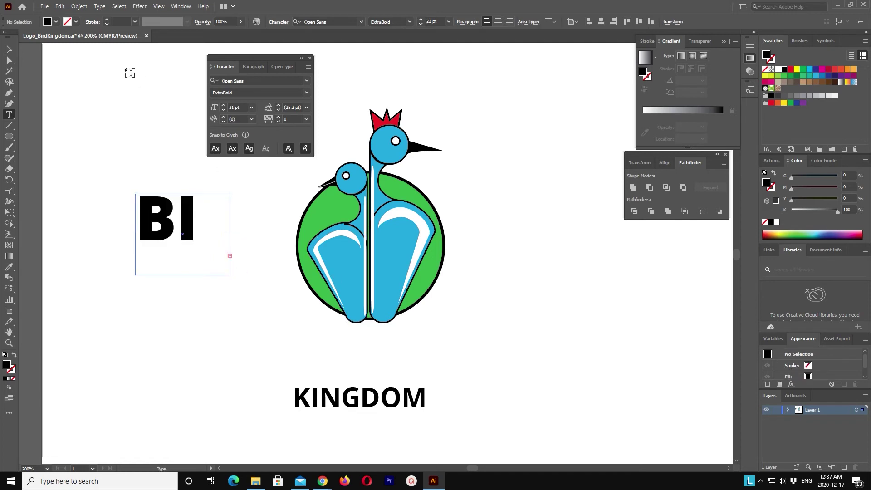
{"action": "left_click", "coordinate": [9, 49]}
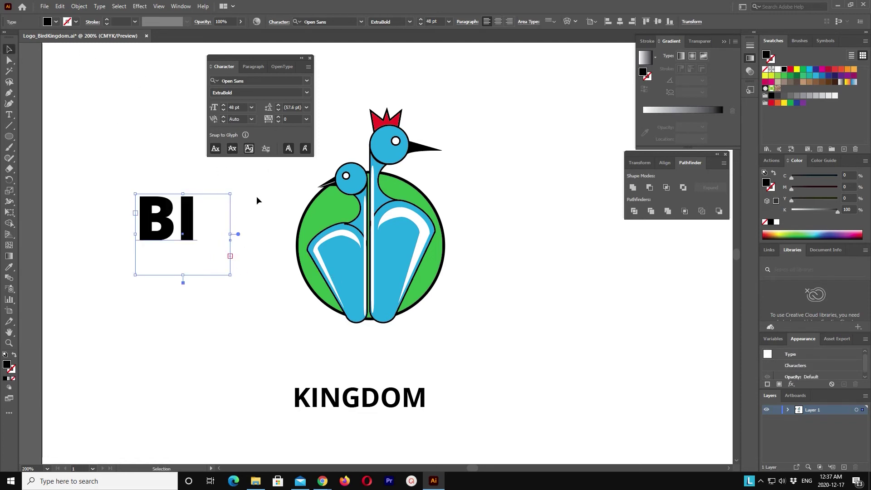
{"action": "left_click_drag", "start_coordinate": [229, 234], "coordinate": [285, 233]}
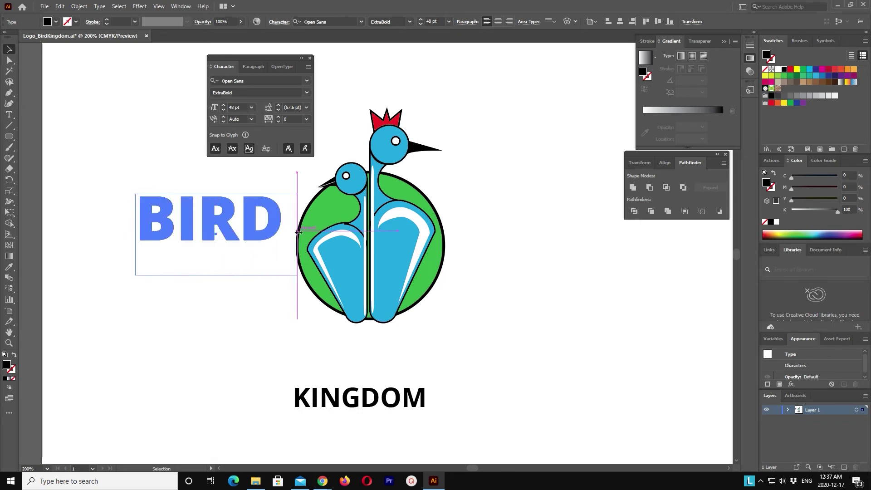
{"action": "left_click_drag", "start_coordinate": [214, 274], "coordinate": [216, 244]}
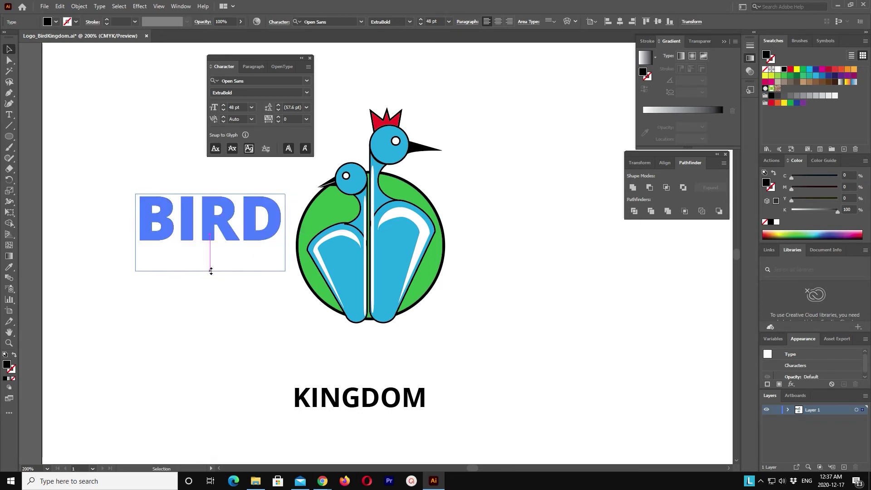
Move the BIRD text beside the emblem
{"action": "mouse_move", "coordinate": [285, 218]}
{"action": "left_mouse_down"}
{"action": "mouse_move", "coordinate": [413, 335]}
{"action": "mouse_move", "coordinate": [446, 349]}
{"action": "left_mouse_up"}
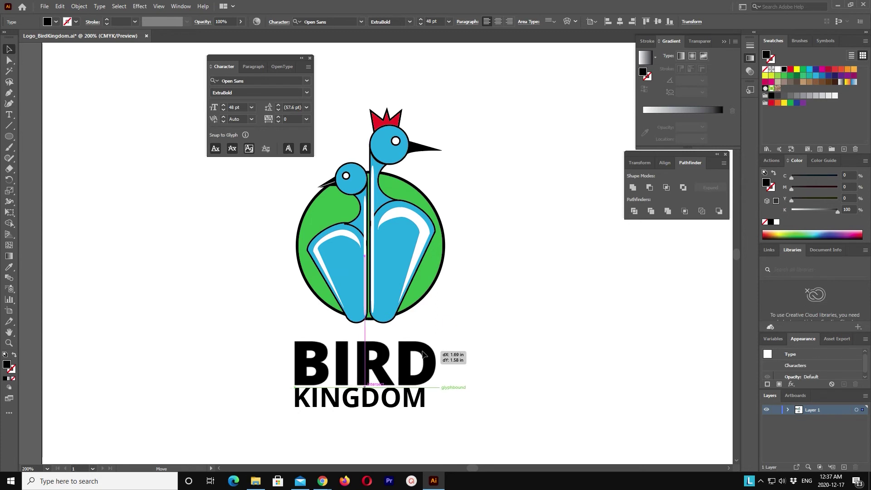
{"action": "left_click", "coordinate": [418, 402], "text": "shift"}
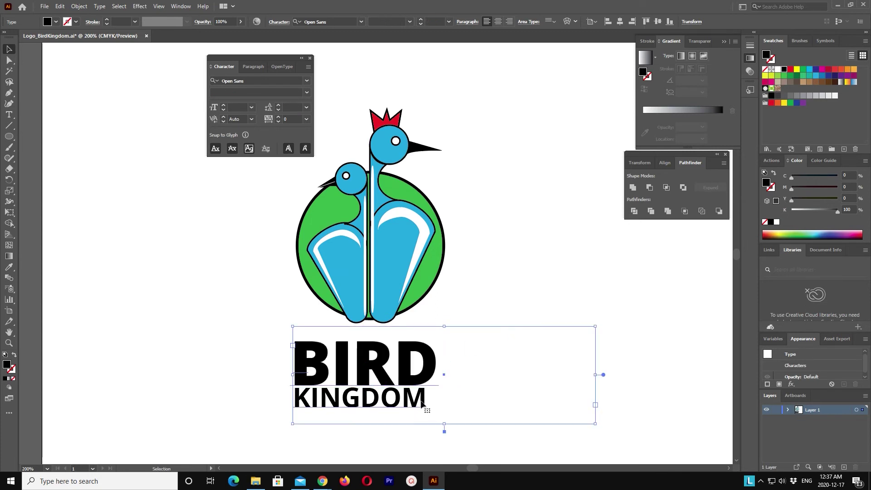
{"action": "left_click", "coordinate": [516, 343]}
{"action": "left_click_drag", "start_coordinate": [366, 363], "coordinate": [510, 239]}
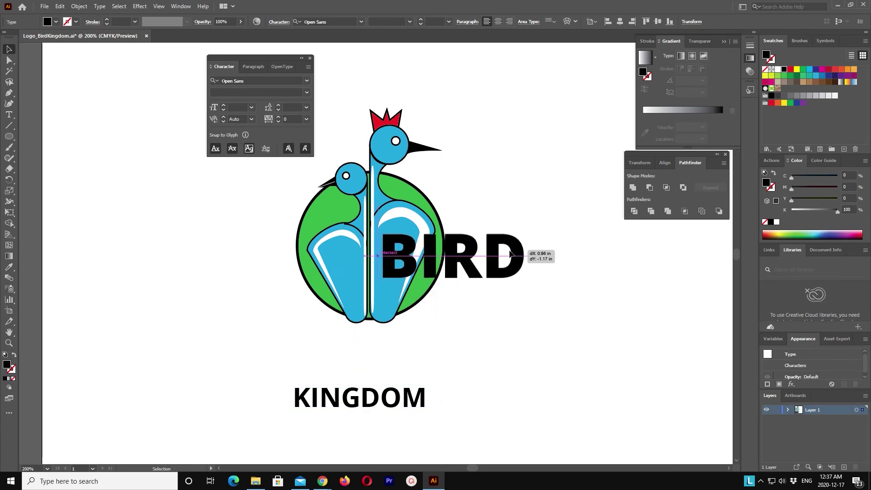
Trim KINGDOM's empty lines and box to fit, then place BIRD under the emblem
{"action": "left_click", "coordinate": [372, 401]}
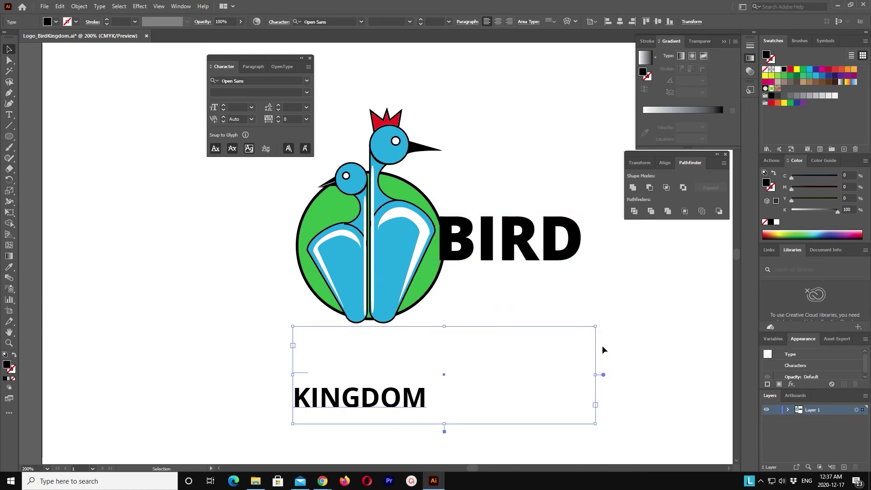
{"action": "mouse_move", "coordinate": [595, 326]}
{"action": "left_mouse_down"}
{"action": "mouse_move", "coordinate": [476, 357]}
{"action": "mouse_move", "coordinate": [529, 316]}
{"action": "left_mouse_up"}
{"action": "double_click", "coordinate": [375, 406]}
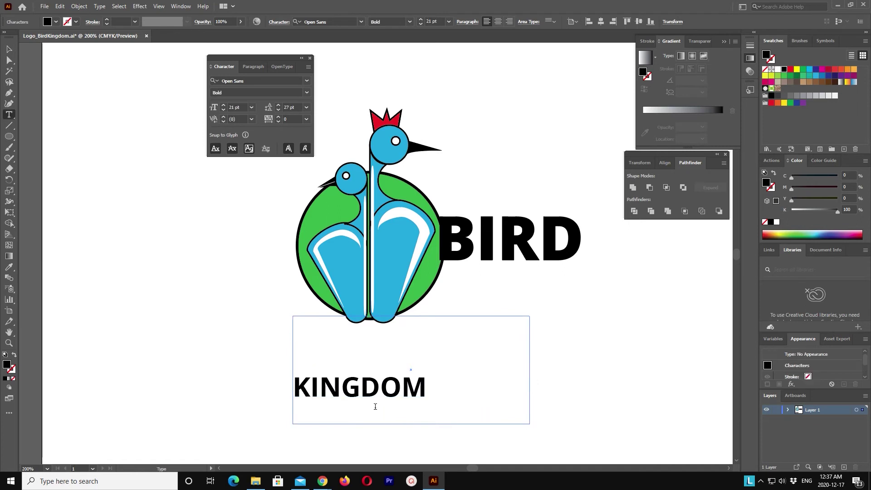
{"action": "key", "text": "BackSpace"}
{"action": "key", "text": "BackSpace"}
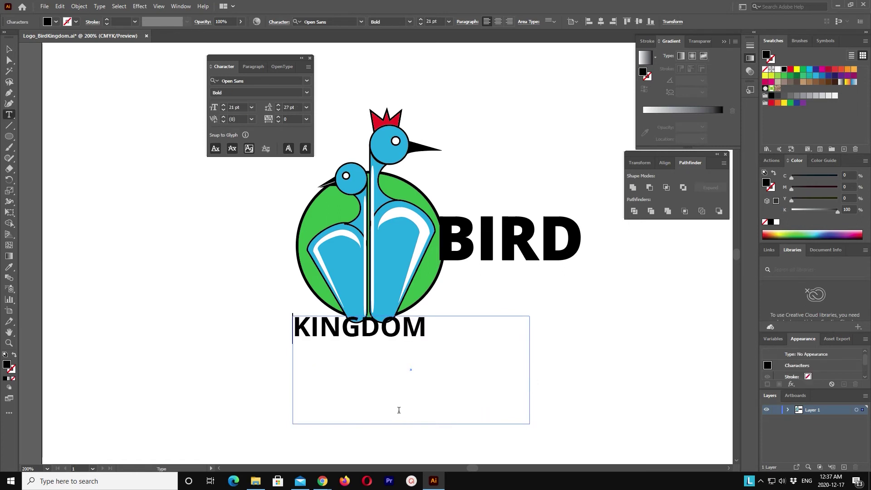
{"action": "left_click", "coordinate": [9, 49]}
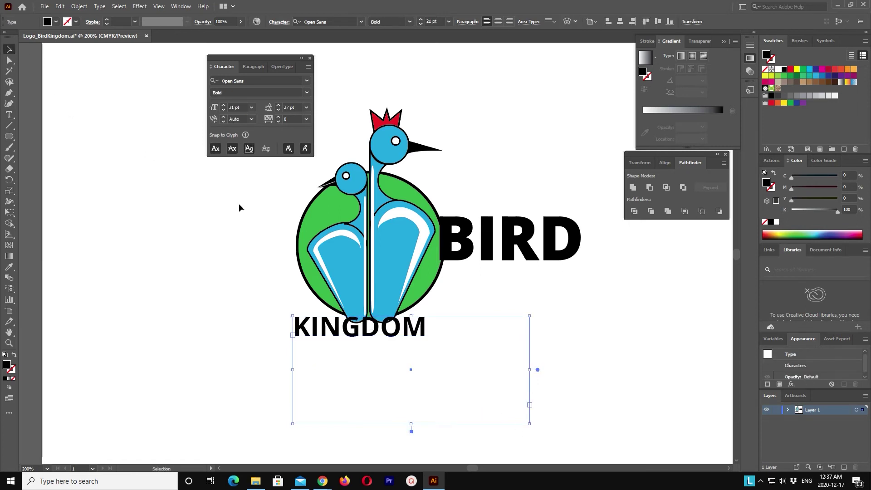
{"action": "mouse_move", "coordinate": [529, 423]}
{"action": "left_mouse_down"}
{"action": "mouse_move", "coordinate": [432, 344]}
{"action": "mouse_move", "coordinate": [462, 434]}
{"action": "left_mouse_up"}
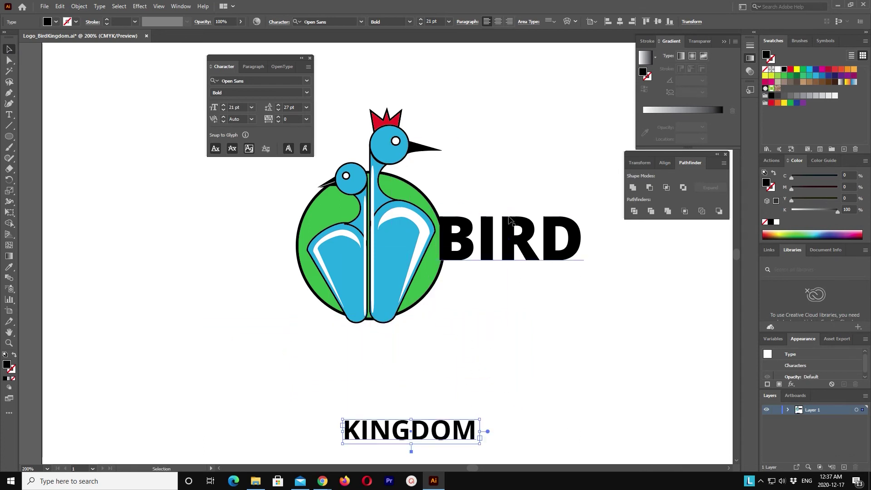
{"action": "left_click_drag", "start_coordinate": [518, 235], "coordinate": [377, 346]}
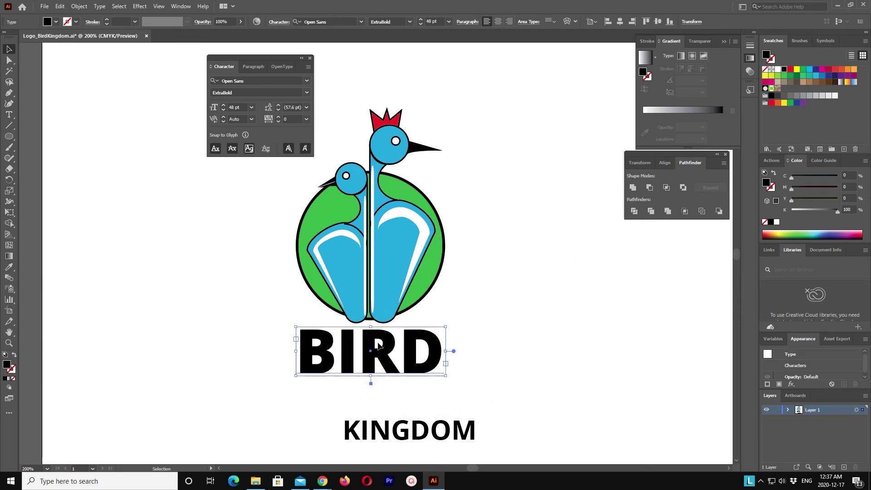
Marquee-select all parts of the bird emblem and group them
{"action": "left_click", "coordinate": [412, 271]}
{"action": "scroll", "coordinate": [518, 278], "scroll_direction": "up", "scroll_amount": 1}
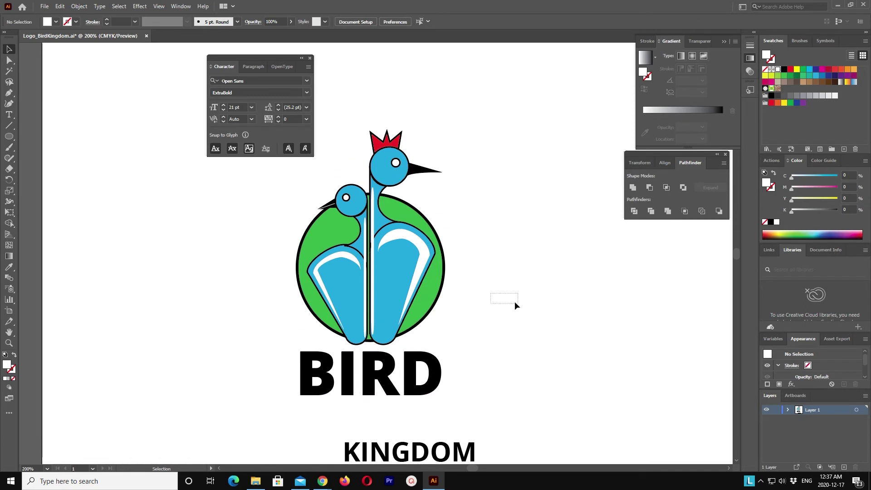
{"action": "left_click_drag", "start_coordinate": [516, 302], "coordinate": [268, 140]}
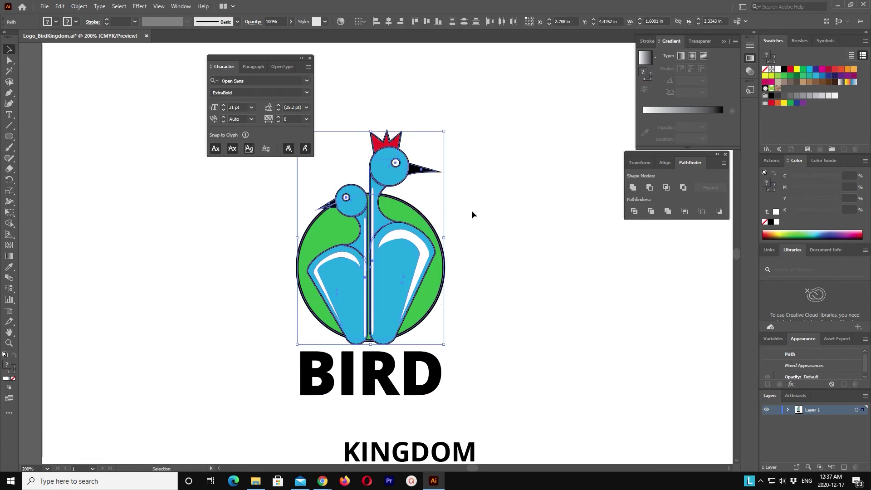
{"action": "key", "text": "ctrl+g"}
Zoom out to the whole page and move the grouped emblem up, above BIRD
{"action": "key", "text": "a"}
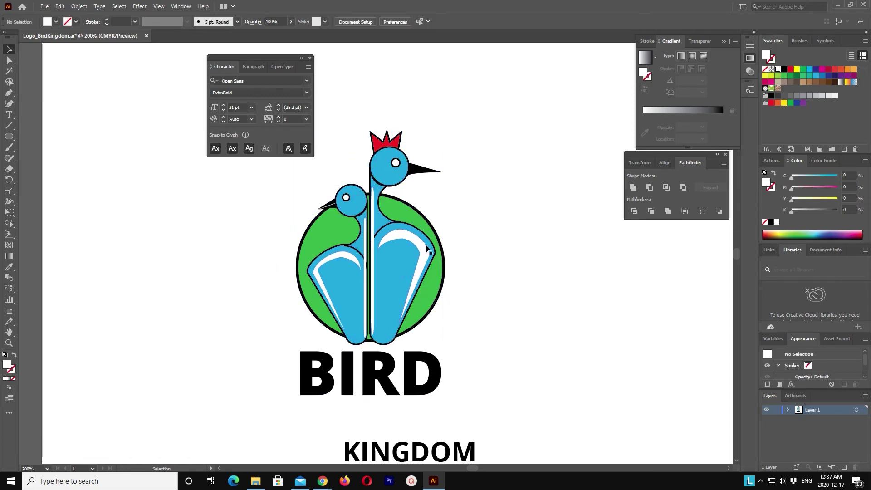
{"action": "left_click_drag", "start_coordinate": [415, 244], "coordinate": [420, 231]}
{"action": "key", "text": "ctrl+minus"}
{"action": "key", "text": "ctrl+minus"}
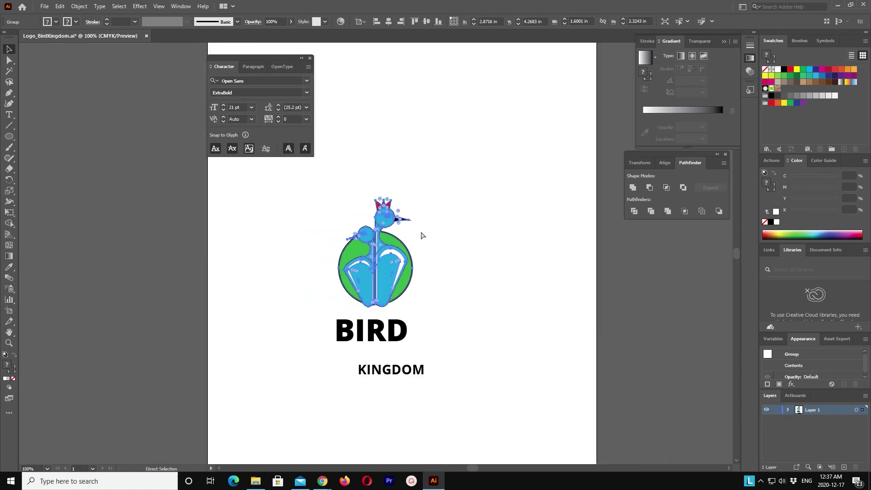
{"action": "key", "text": "ctrl+minus"}
{"action": "key", "text": "v"}
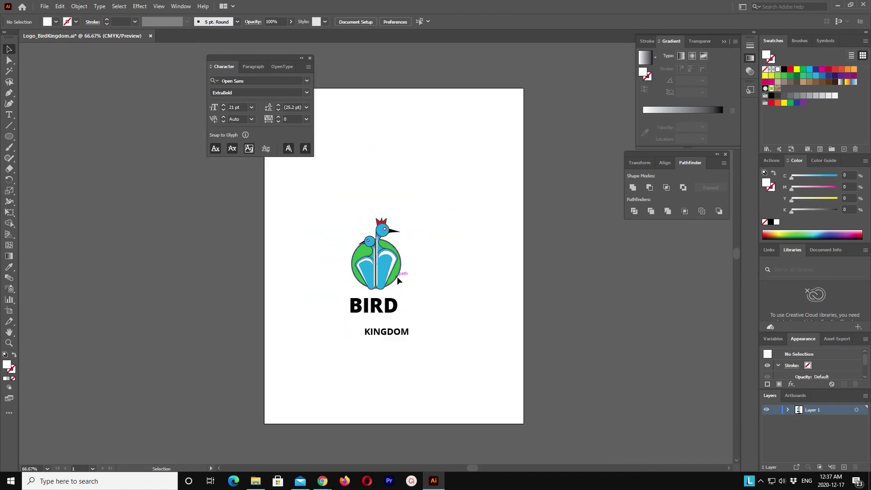
{"action": "left_click_drag", "start_coordinate": [389, 268], "coordinate": [402, 220]}
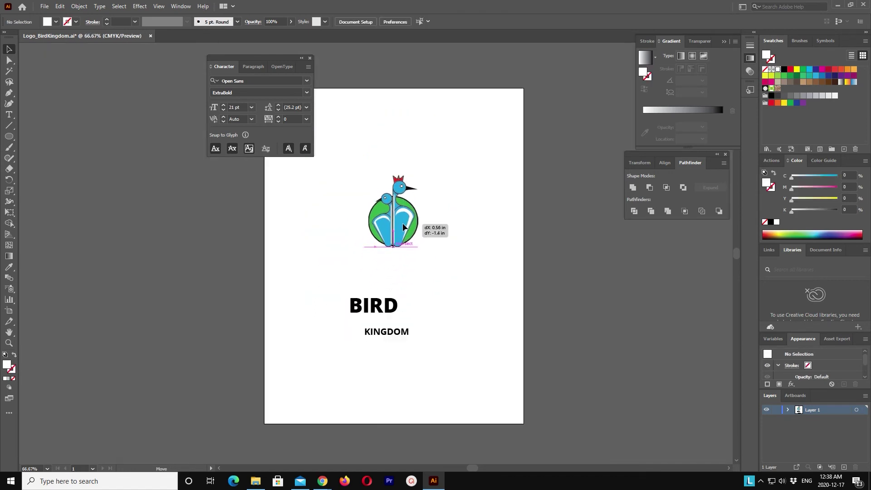
{"action": "mouse_move", "coordinate": [403, 223]}
{"action": "left_mouse_down"}
{"action": "mouse_move", "coordinate": [416, 243]}
{"action": "mouse_move", "coordinate": [407, 251]}
{"action": "left_mouse_up"}
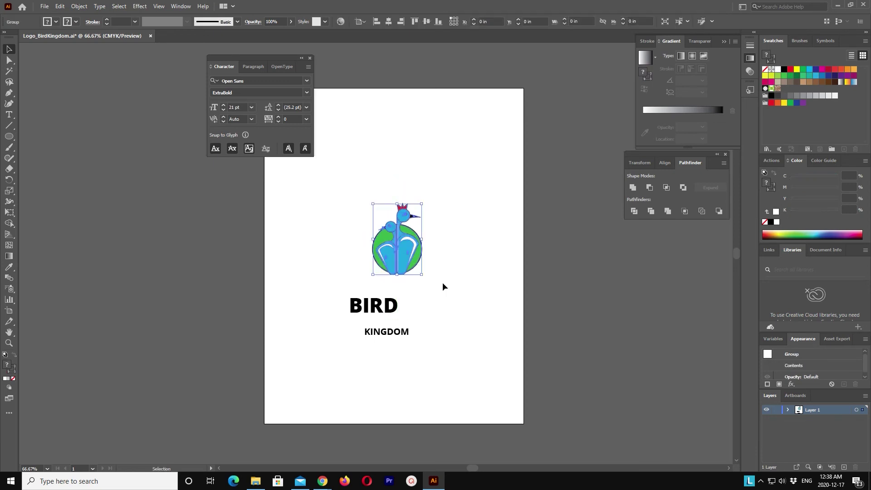
Move BIRD beneath the emblem and centre the two horizontally
{"action": "left_click_drag", "start_coordinate": [393, 308], "coordinate": [431, 298]}
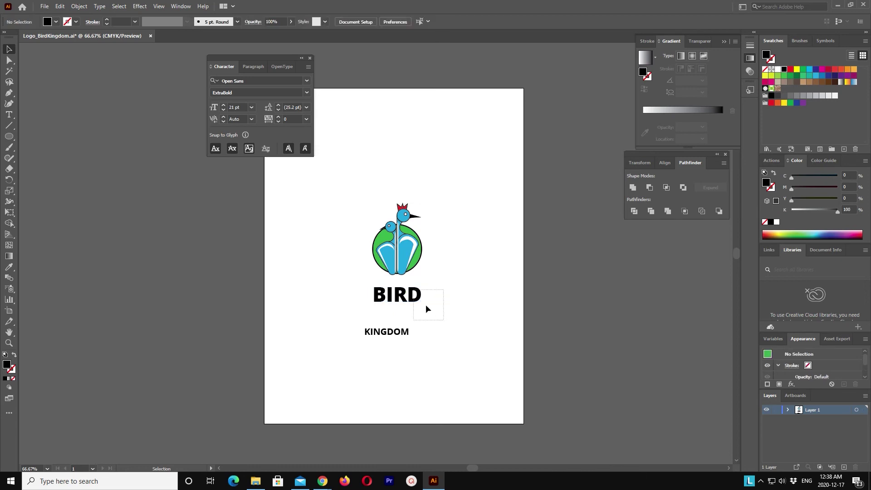
{"action": "left_click", "coordinate": [404, 249], "text": "shift"}
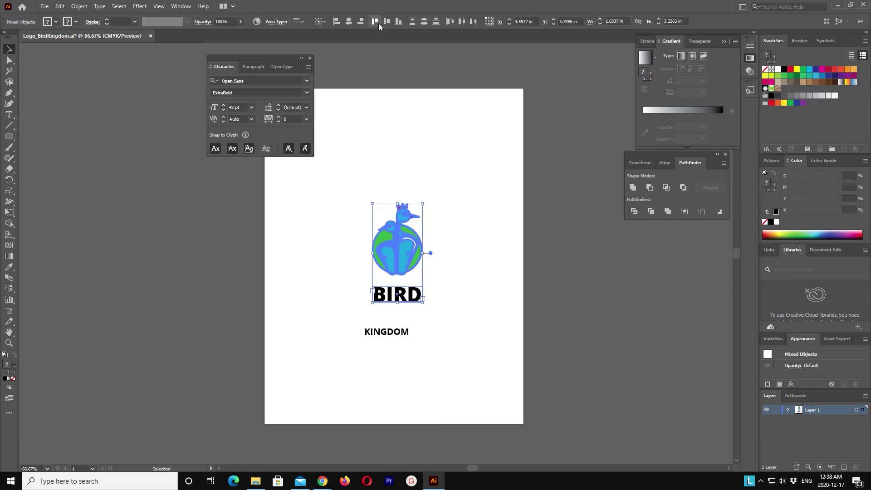
{"action": "left_click", "coordinate": [350, 23]}
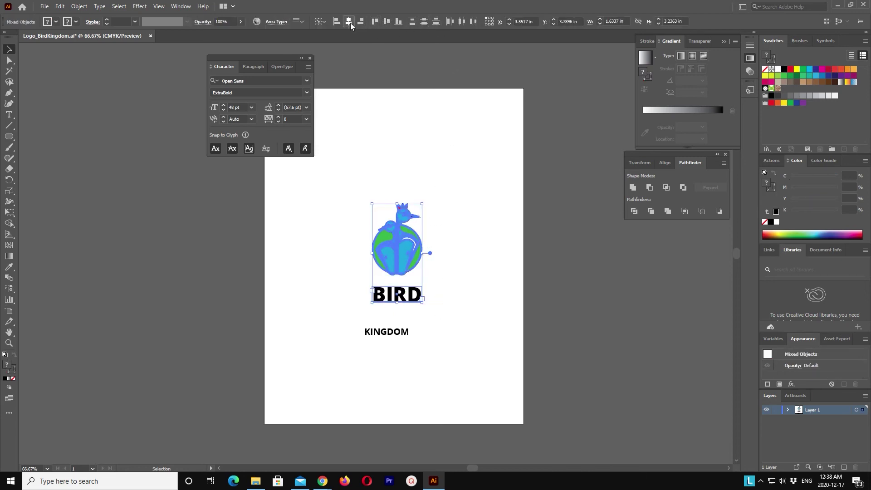
{"action": "left_click", "coordinate": [459, 244]}
{"action": "key", "text": "ctrl+equal"}
{"action": "key", "text": "ctrl+equal"}
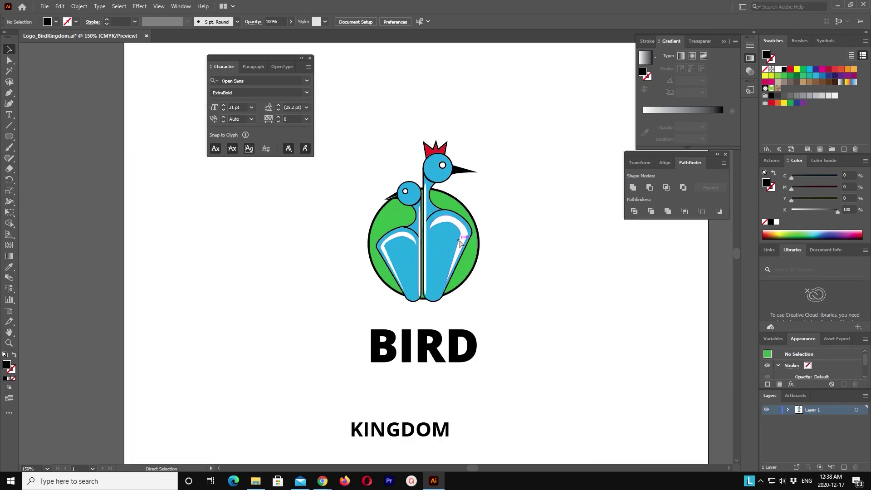
Raise BIRD, stack KINGDOM directly under it, and widen KINGDOM's text box
{"action": "left_click_drag", "start_coordinate": [452, 360], "coordinate": [452, 350]}
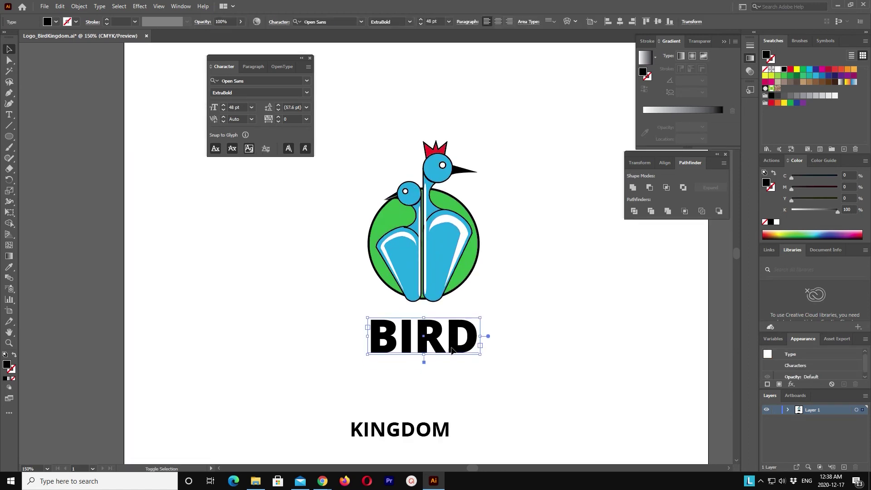
{"action": "key", "text": "shift+Up"}
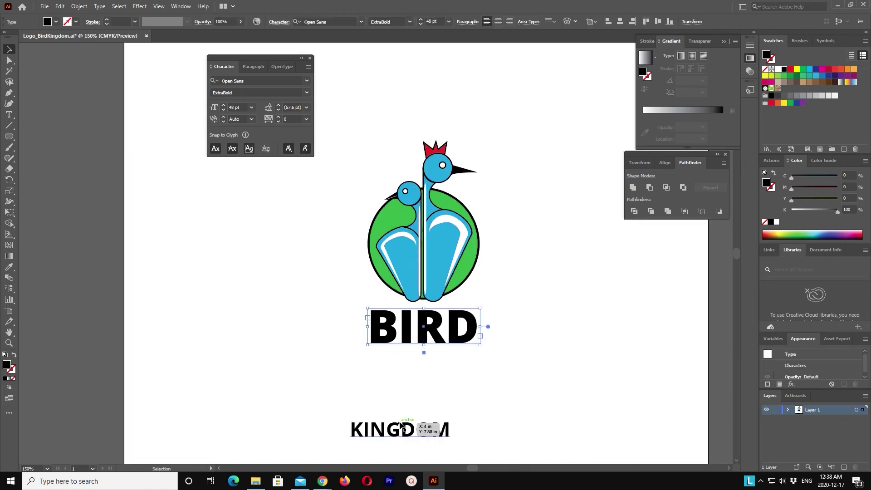
{"action": "left_click_drag", "start_coordinate": [401, 426], "coordinate": [413, 356]}
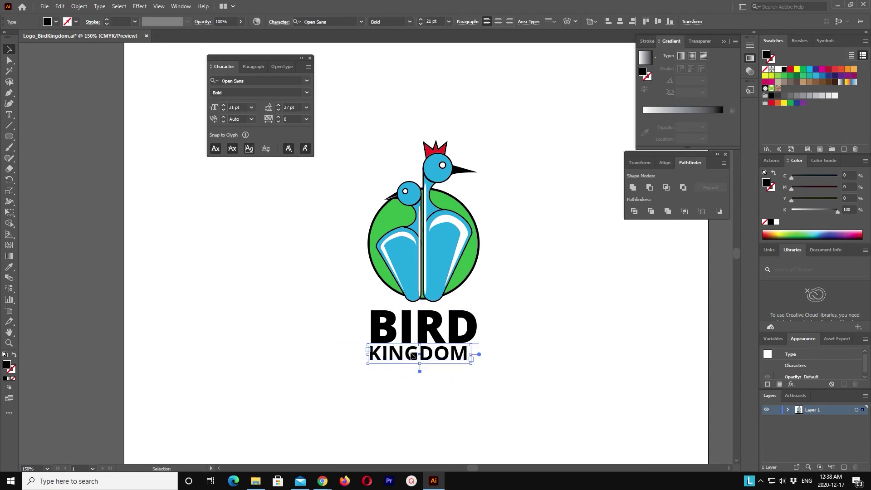
{"action": "key", "text": "ctrl+plus"}
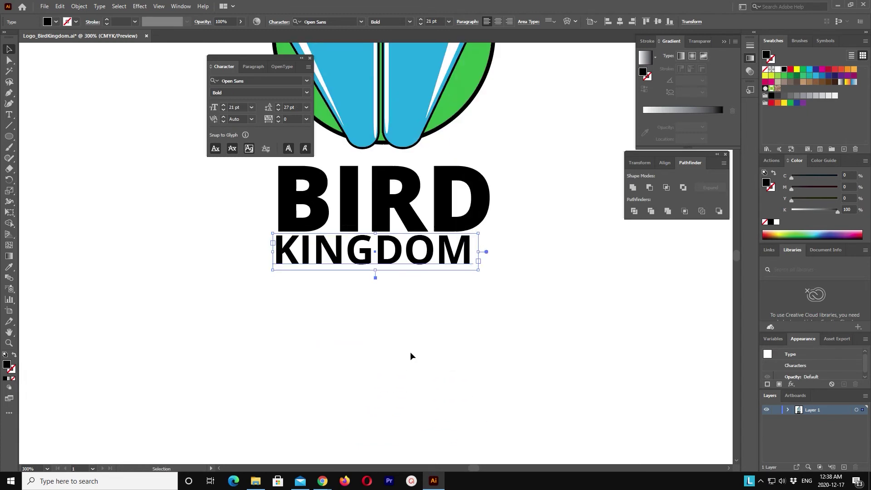
{"action": "key", "text": "Up"}
{"action": "key", "text": "Up"}
{"action": "key", "text": "Up"}
{"action": "key", "text": "Right"}
{"action": "key", "text": "Right"}
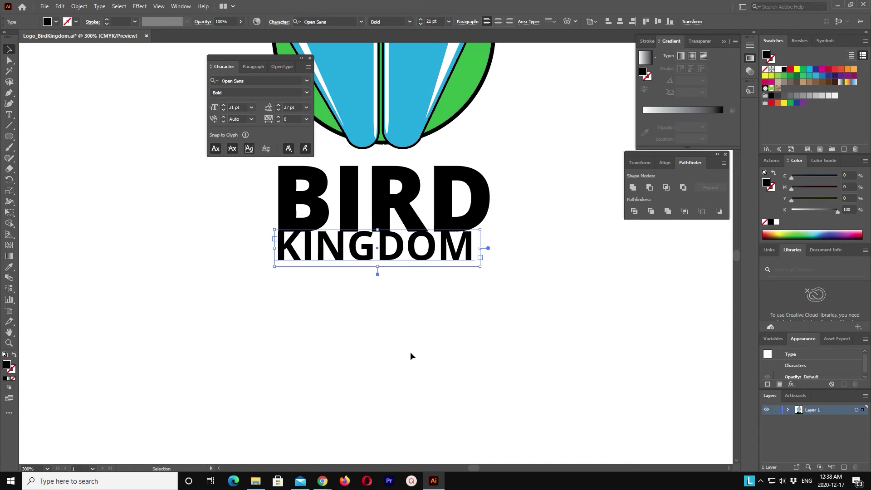
{"action": "left_click_drag", "start_coordinate": [481, 249], "coordinate": [496, 251]}
{"action": "left_click_drag", "start_coordinate": [384, 268], "coordinate": [385, 275]}
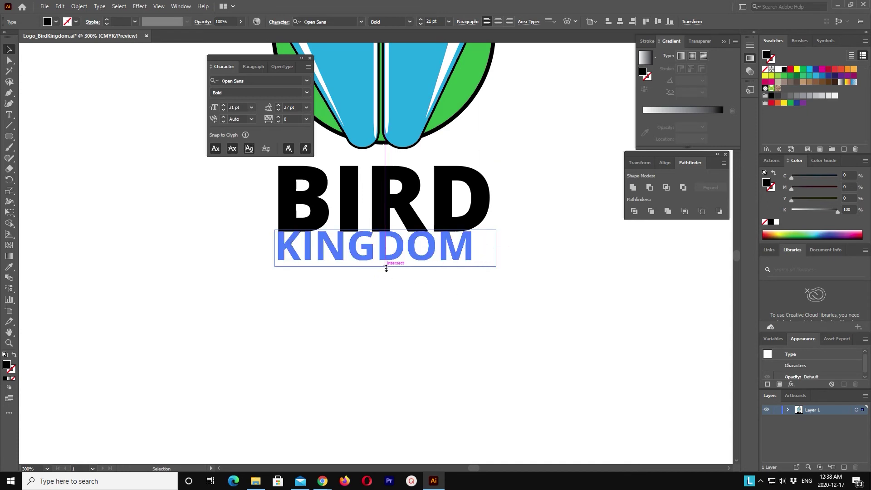
Set the KINGDOM text to 22 pt
{"action": "left_click", "coordinate": [313, 224]}
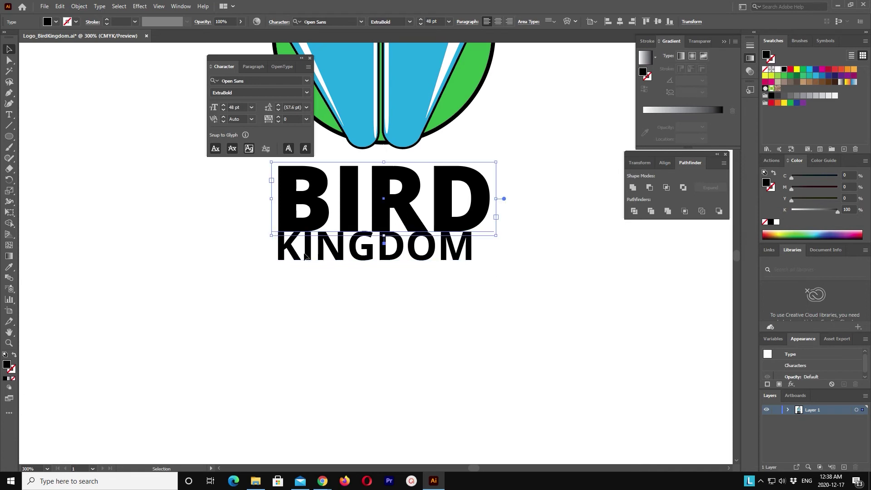
{"action": "left_click", "coordinate": [446, 269]}
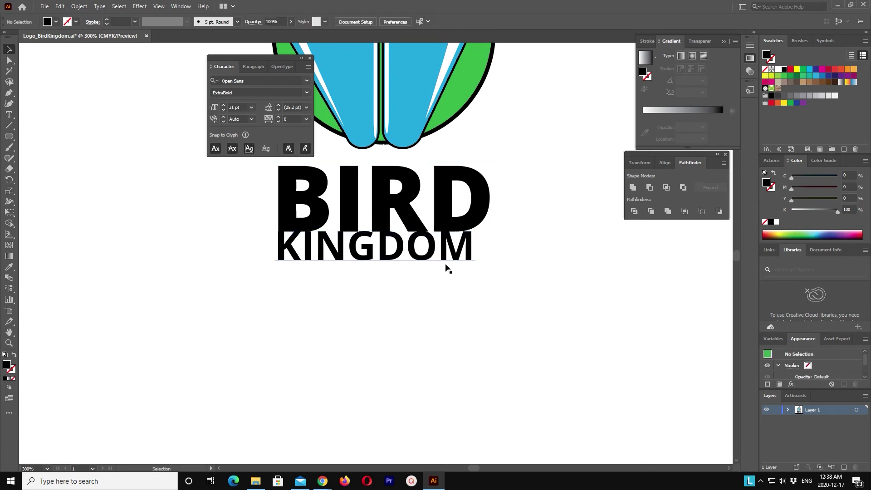
{"action": "left_click", "coordinate": [470, 246]}
{"action": "left_click", "coordinate": [468, 263]}
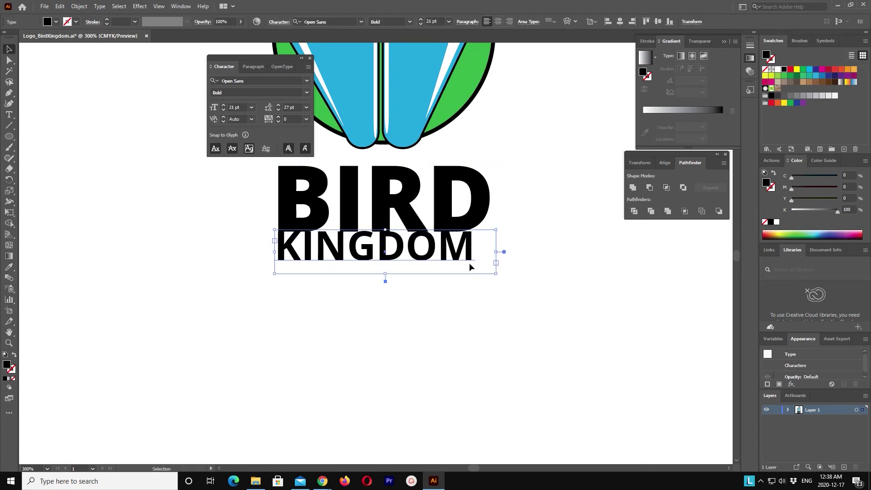
{"action": "left_click", "coordinate": [422, 20]}
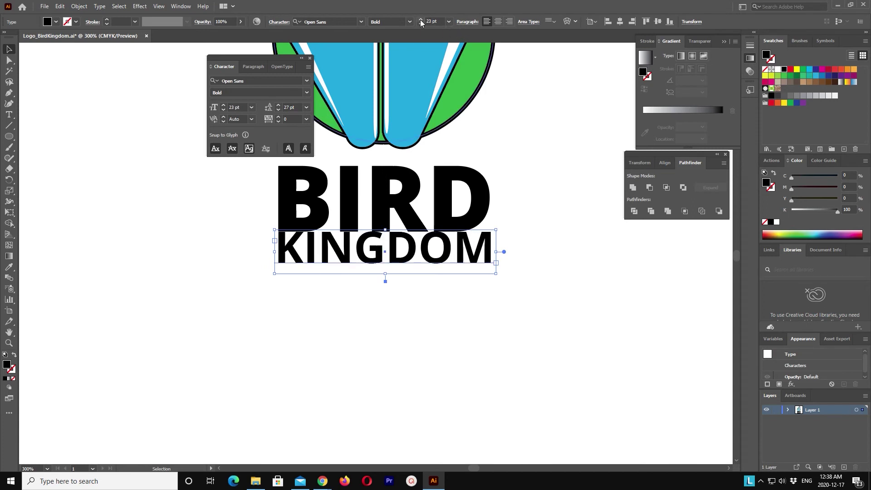
{"action": "left_click", "coordinate": [420, 24]}
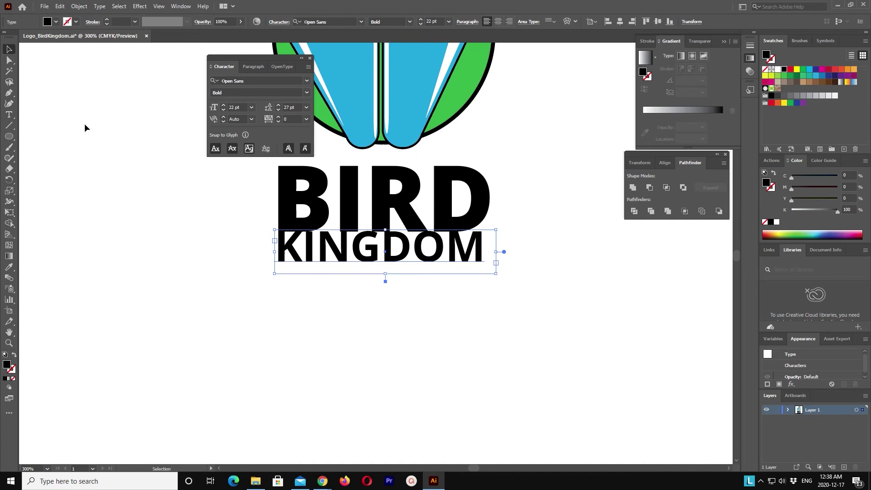
Compare KINGDOM against BIRD and nudge KINGDOM slightly down
{"action": "left_click", "coordinate": [247, 293]}
{"action": "left_click", "coordinate": [376, 256]}
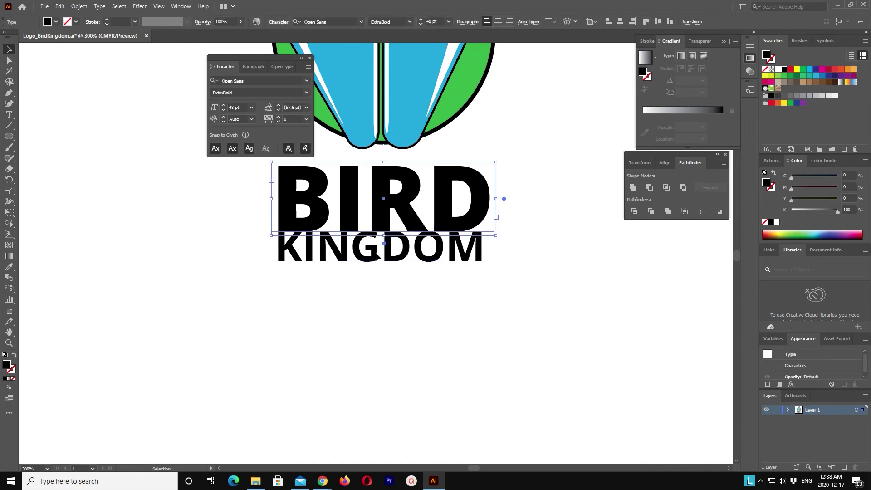
{"action": "left_click", "coordinate": [373, 263]}
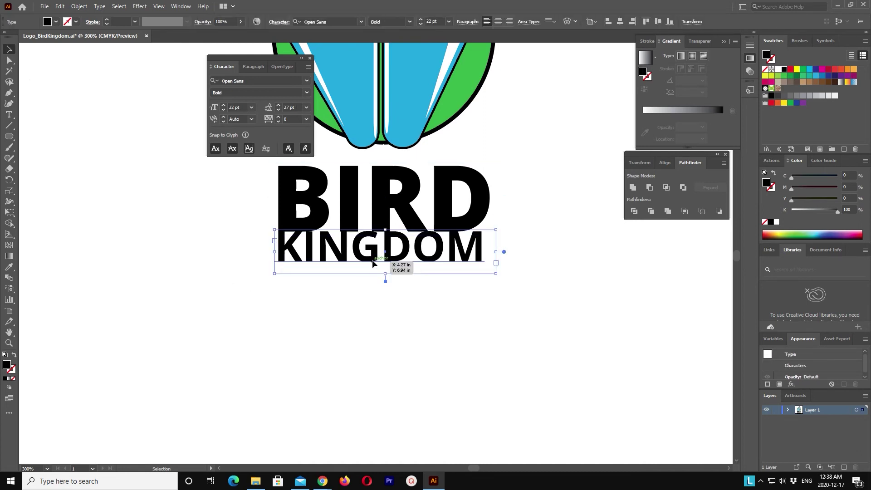
{"action": "key", "text": "Down"}
{"action": "key", "text": "Down"}
{"action": "key", "text": "Down"}
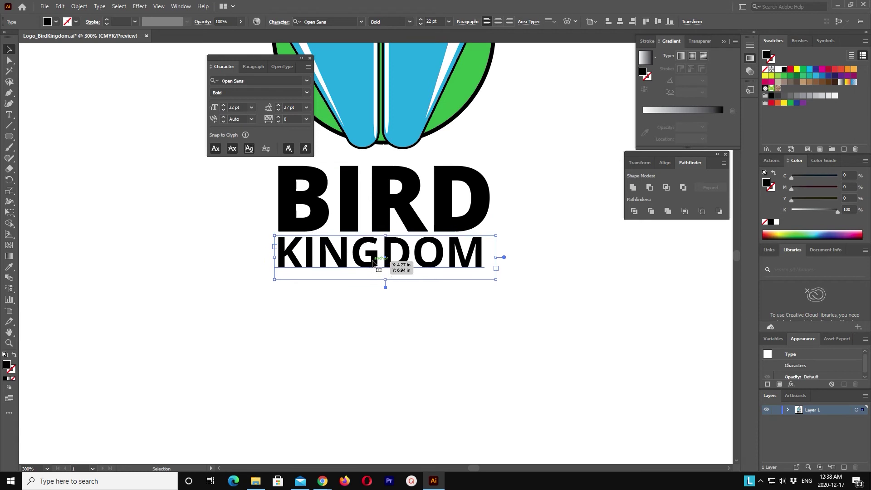
{"action": "left_click", "coordinate": [393, 349]}
Zoom out, close the floating Character panel, and zoom back in on the logo
{"action": "key", "text": "ctrl+minus"}
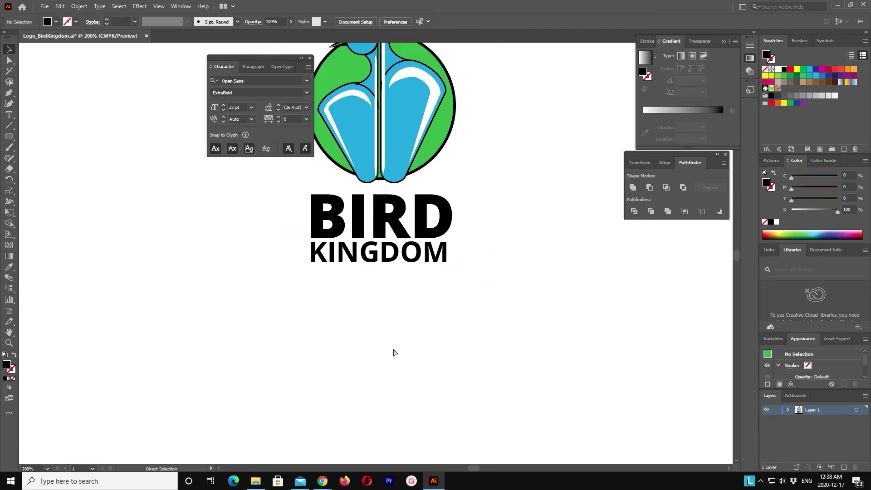
{"action": "key", "text": "ctrl+minus"}
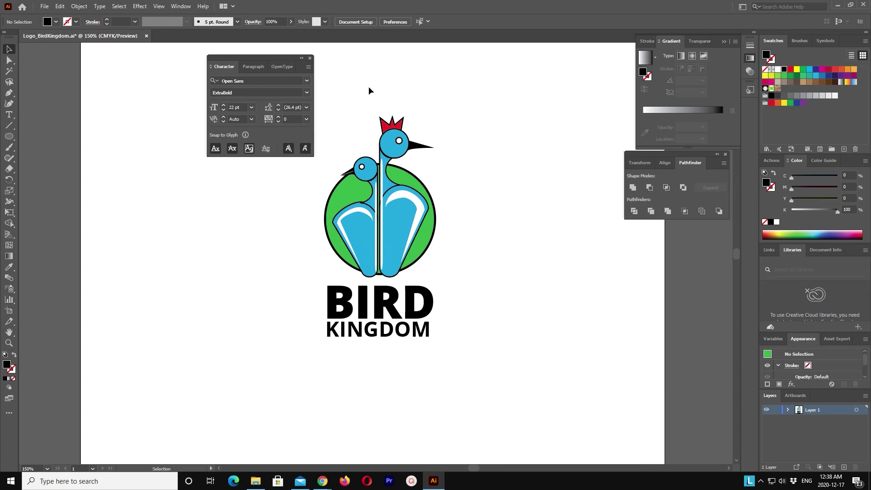
{"action": "left_click", "coordinate": [310, 58]}
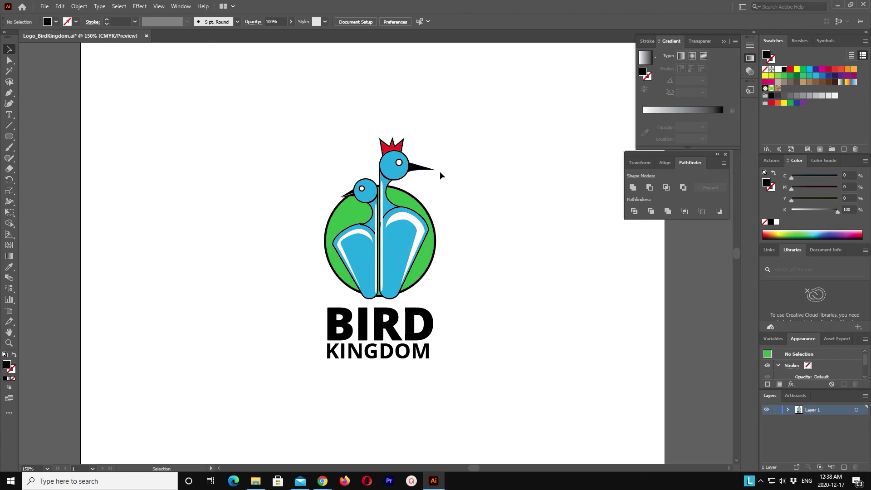
{"action": "key", "text": "ctrl+equal"}
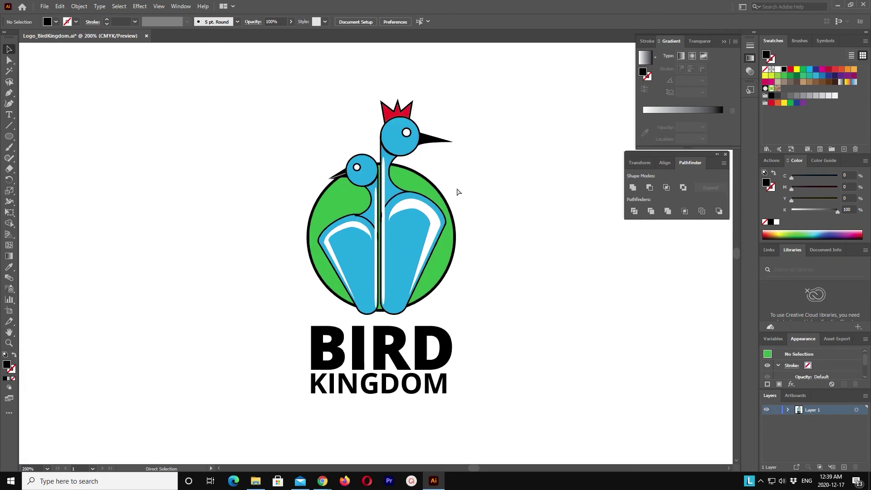
{"action": "key", "text": "ctrl+equal"}
{"action": "key", "text": "ctrl+equal"}
Enter the bird group at the beak, keeping the beak's black fill
{"action": "left_click_drag", "start_coordinate": [458, 193], "coordinate": [422, 413]}
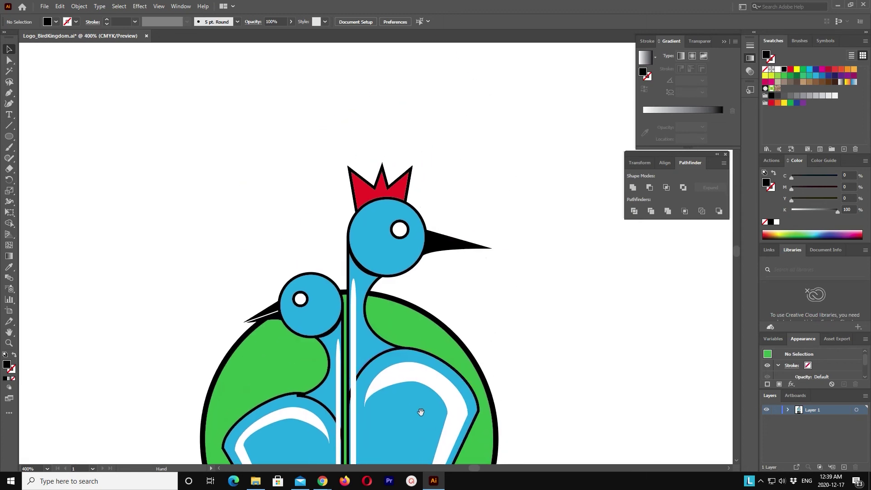
{"action": "left_click", "coordinate": [434, 246]}
{"action": "double_click", "coordinate": [435, 246]}
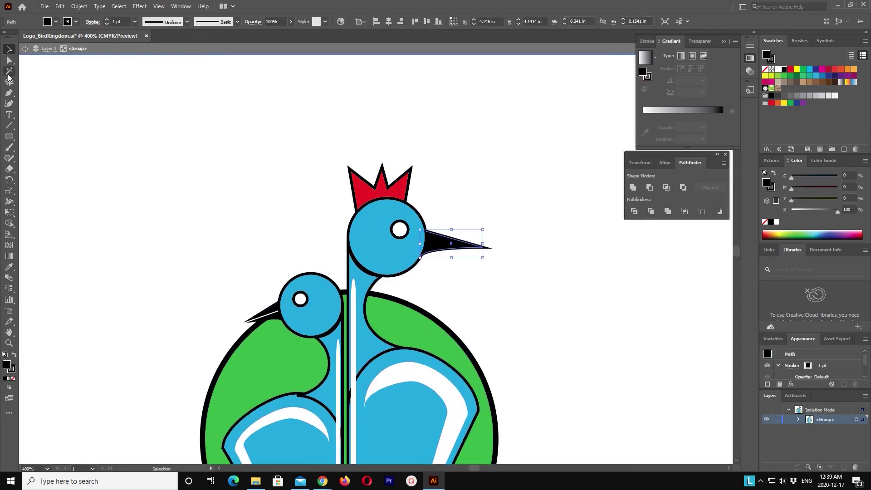
{"action": "left_click", "coordinate": [14, 94]}
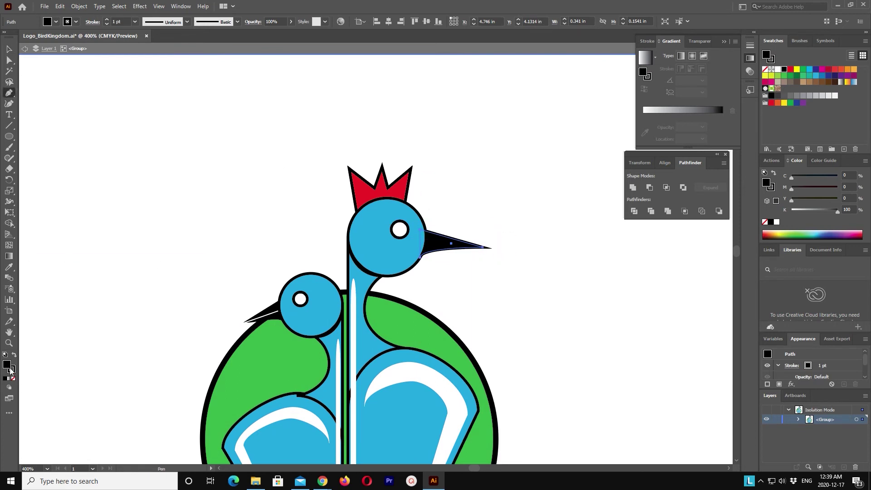
{"action": "left_click", "coordinate": [13, 378]}
{"action": "key", "text": "ctrl+z"}
{"action": "left_click", "coordinate": [11, 50]}
{"action": "left_click", "coordinate": [128, 195]}
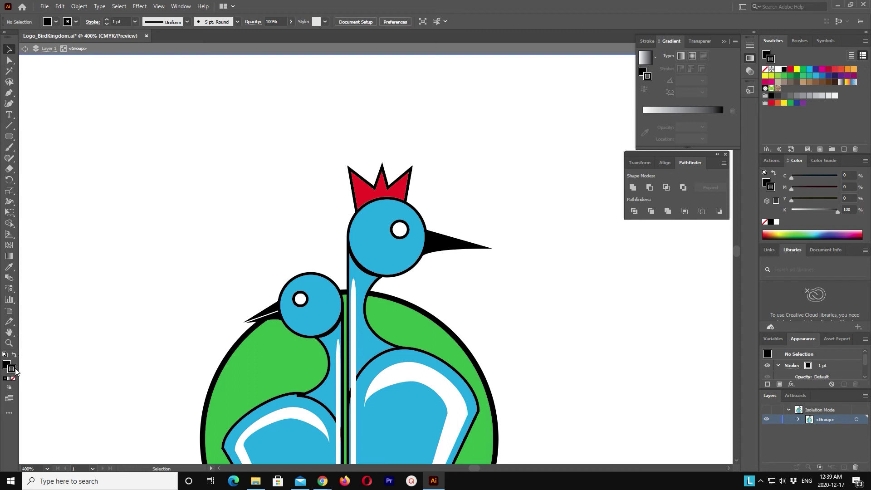
Draw a white-stroked, unfilled line from the beak tip to the head's edge
{"action": "left_click", "coordinate": [9, 94]}
{"action": "left_click", "coordinate": [777, 69]}
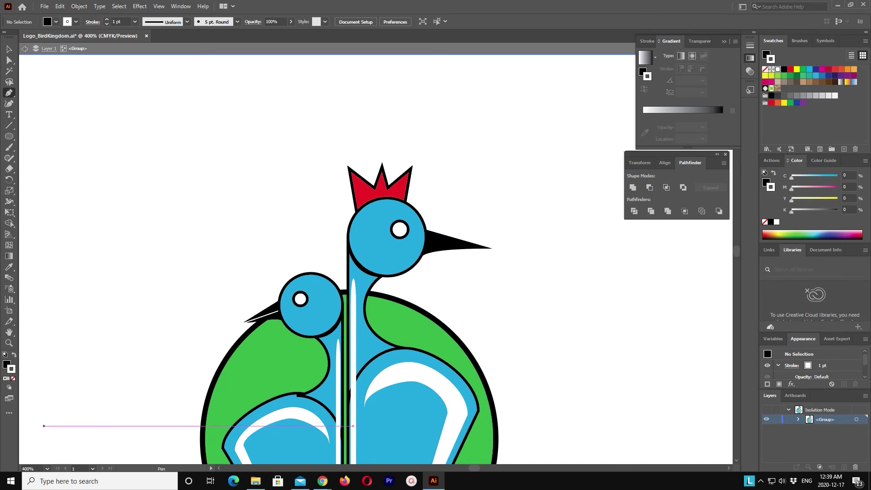
{"action": "left_click", "coordinate": [7, 363]}
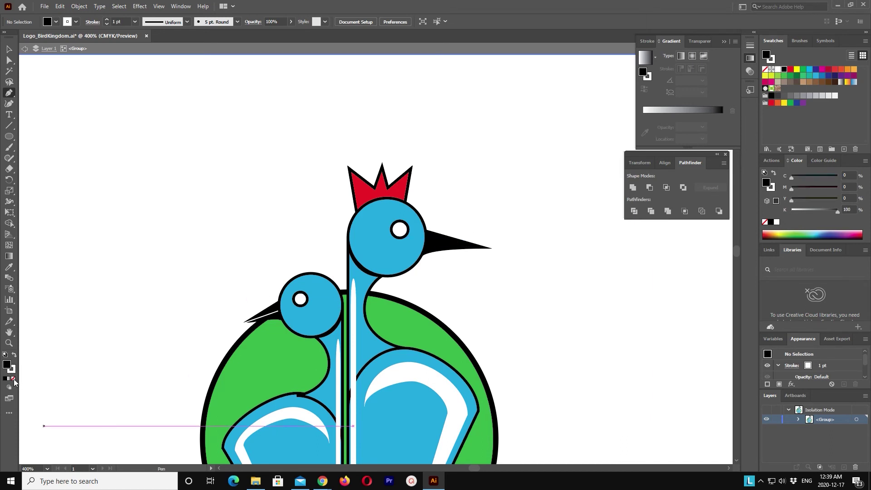
{"action": "left_click", "coordinate": [13, 378]}
{"action": "left_click", "coordinate": [482, 248]}
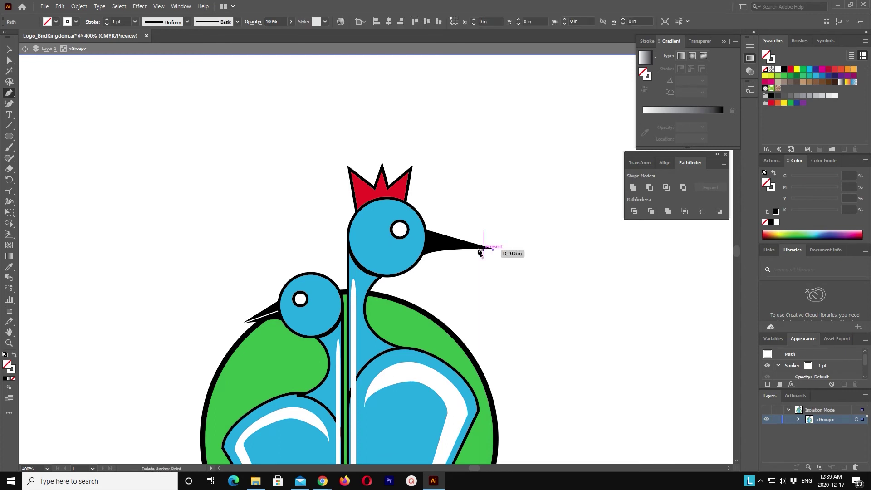
{"action": "left_click", "coordinate": [426, 245]}
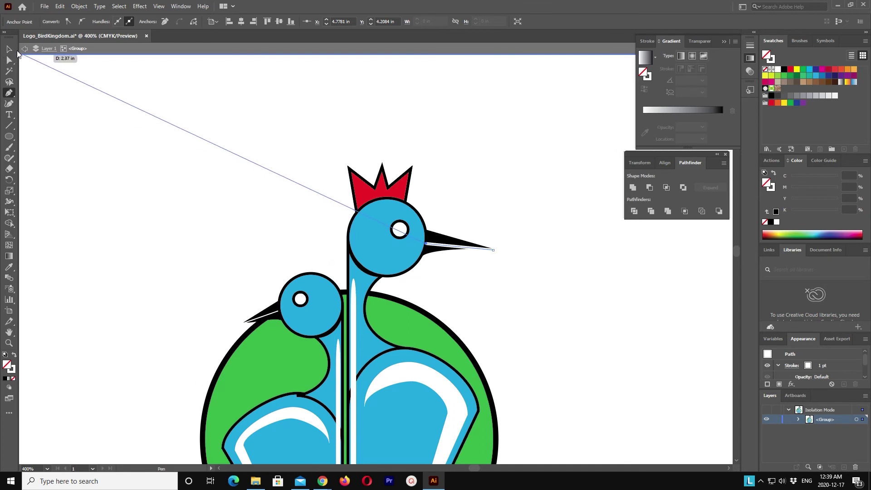
Give the white beak line a 0.25 pt stroke weight
{"action": "left_click", "coordinate": [9, 49]}
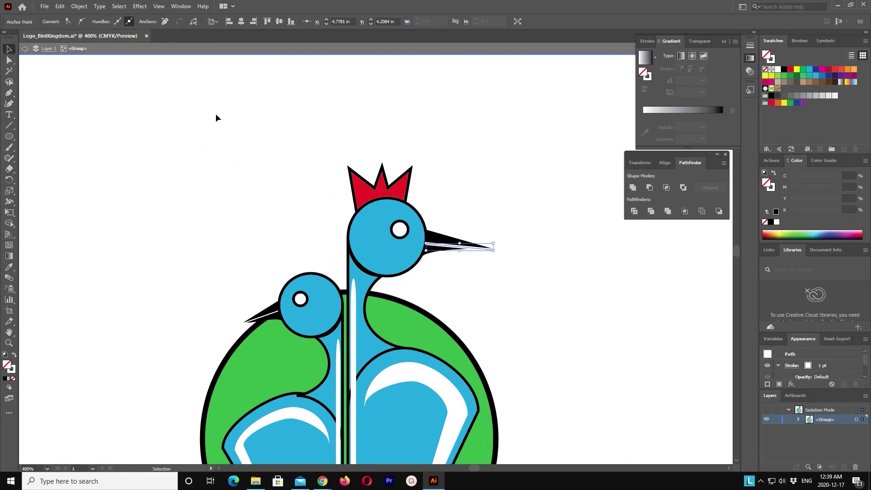
{"action": "left_click", "coordinate": [509, 292]}
{"action": "left_click", "coordinate": [454, 247]}
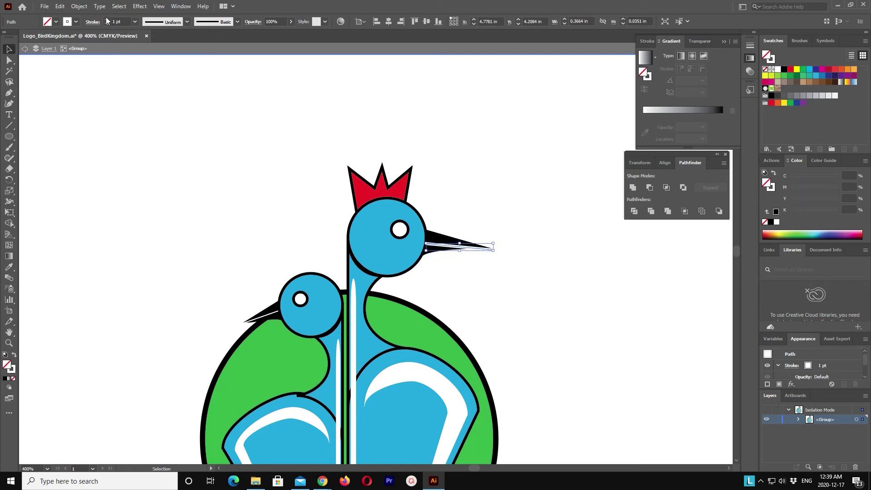
{"action": "left_click", "coordinate": [135, 23]}
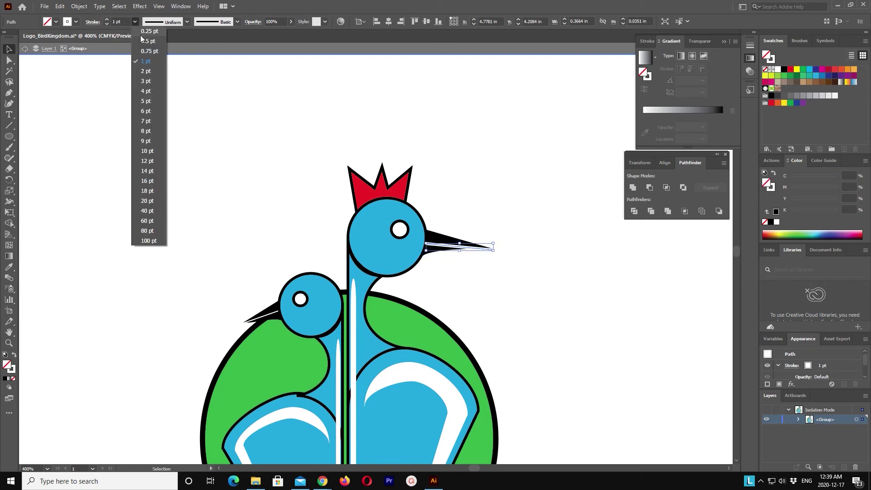
{"action": "left_click", "coordinate": [142, 32]}
Shorten the beak line so it fits inside the beak
{"action": "left_click", "coordinate": [484, 235]}
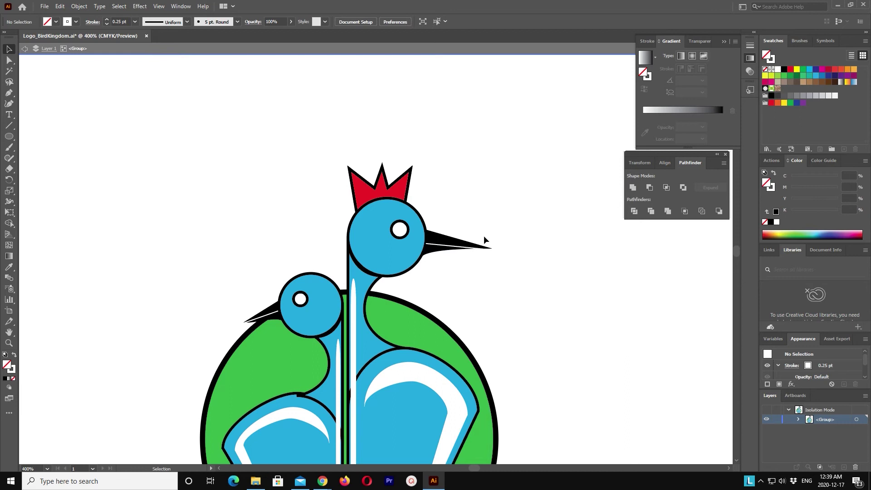
{"action": "left_click", "coordinate": [438, 248]}
{"action": "left_click_drag", "start_coordinate": [425, 245], "coordinate": [421, 244]}
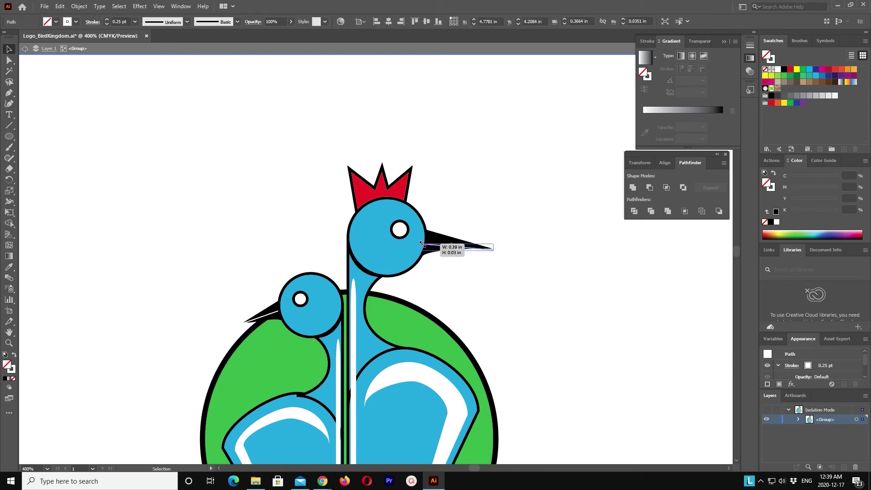
{"action": "left_click", "coordinate": [515, 208]}
Rearrange the stacking order of the taller bird's crown, head and eye
{"action": "left_click", "coordinate": [408, 225]}
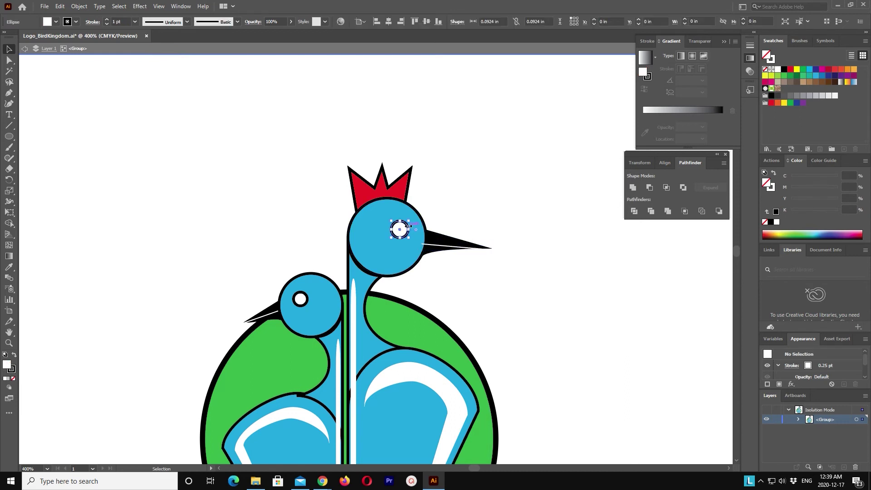
{"action": "left_click_drag", "start_coordinate": [382, 151], "coordinate": [413, 233]}
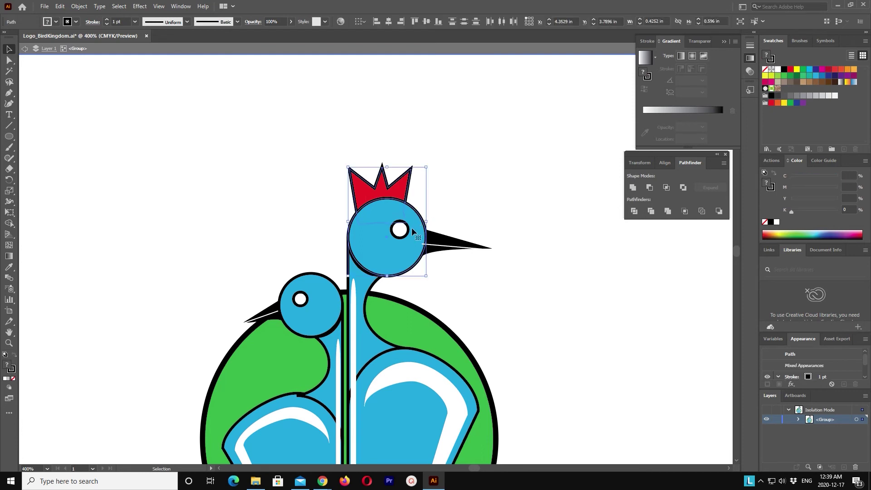
{"action": "left_click", "coordinate": [80, 6]}
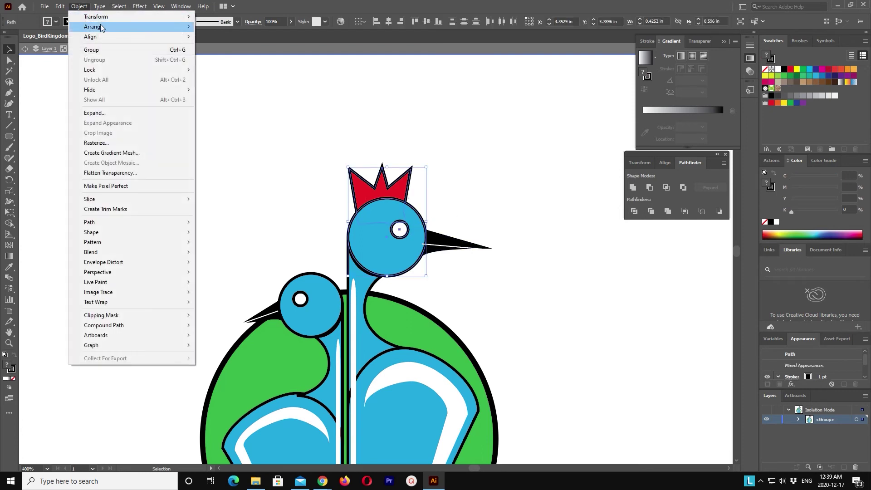
{"action": "left_click", "coordinate": [229, 34]}
{"action": "left_click", "coordinate": [506, 160]}
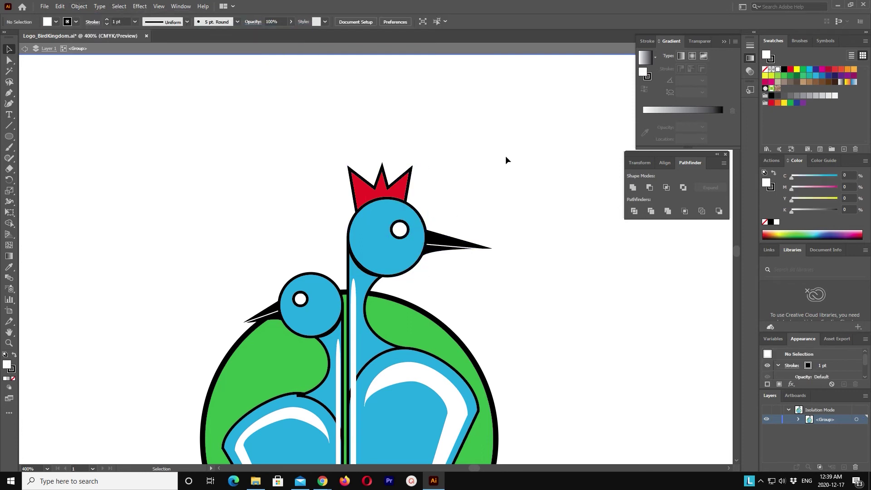
Exit isolation mode, zoom out, and ungroup the whole bird artwork
{"action": "double_click", "coordinate": [472, 149]}
{"action": "key", "text": "ctrl+minus"}
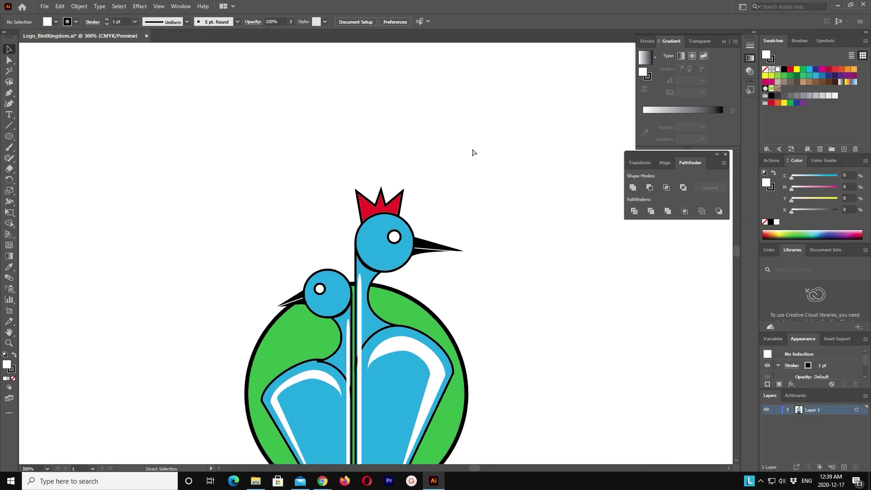
{"action": "key", "text": "ctrl+minus"}
{"action": "key", "text": "ctrl+minus"}
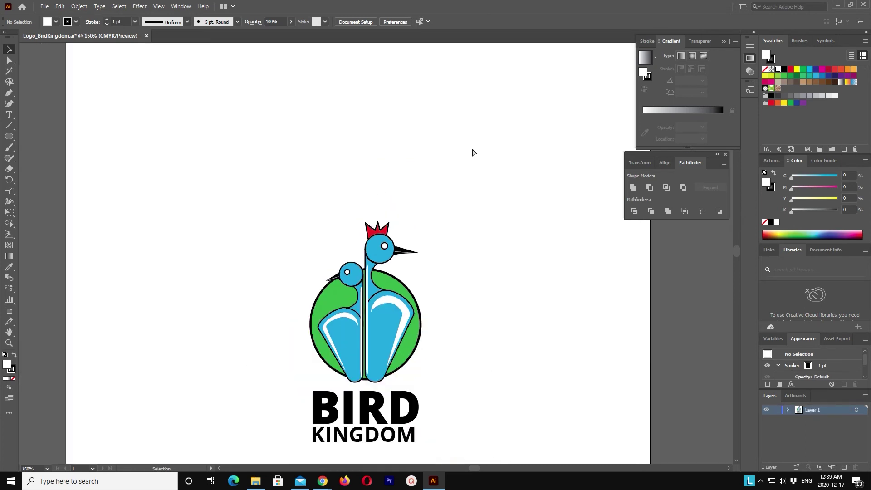
{"action": "left_click", "coordinate": [396, 277]}
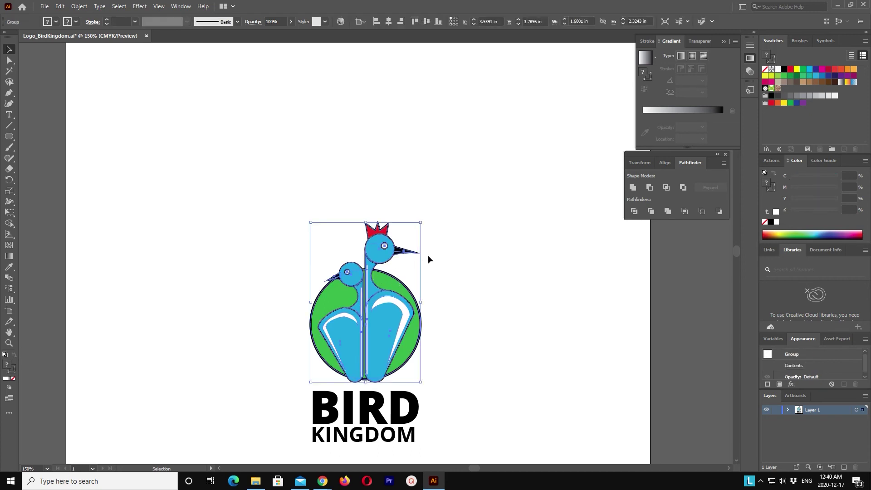
{"action": "left_click", "coordinate": [79, 6]}
{"action": "left_click", "coordinate": [91, 60]}
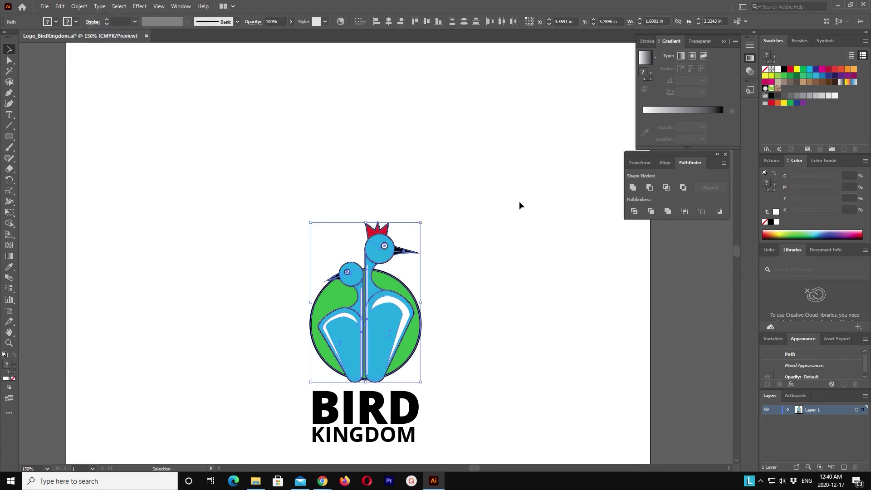
Nudge the green circle slightly into place behind the birds
{"action": "left_click", "coordinate": [434, 259]}
{"action": "left_click", "coordinate": [375, 277]}
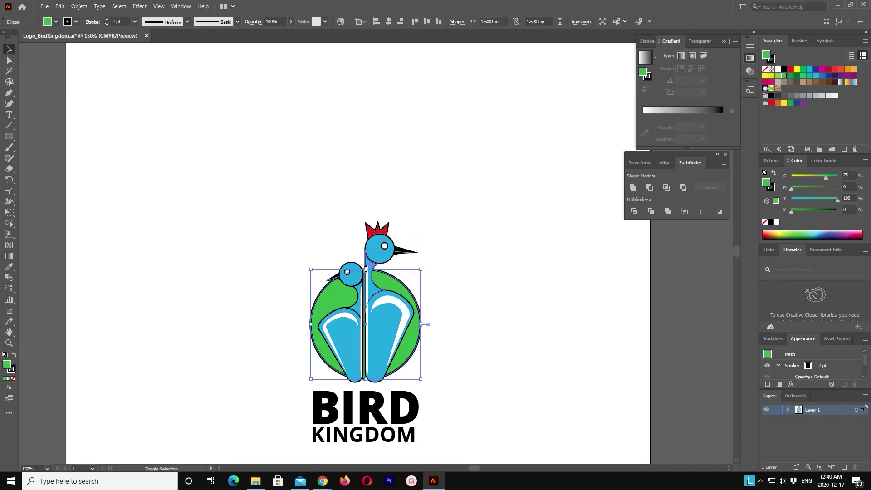
{"action": "left_click_drag", "start_coordinate": [365, 269], "coordinate": [367, 271]}
{"action": "left_click", "coordinate": [494, 248]}
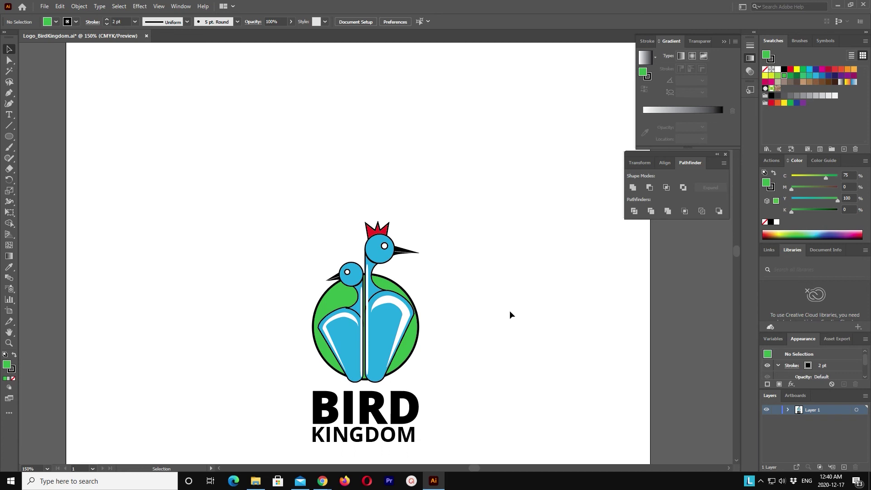
{"action": "left_click", "coordinate": [413, 400]}
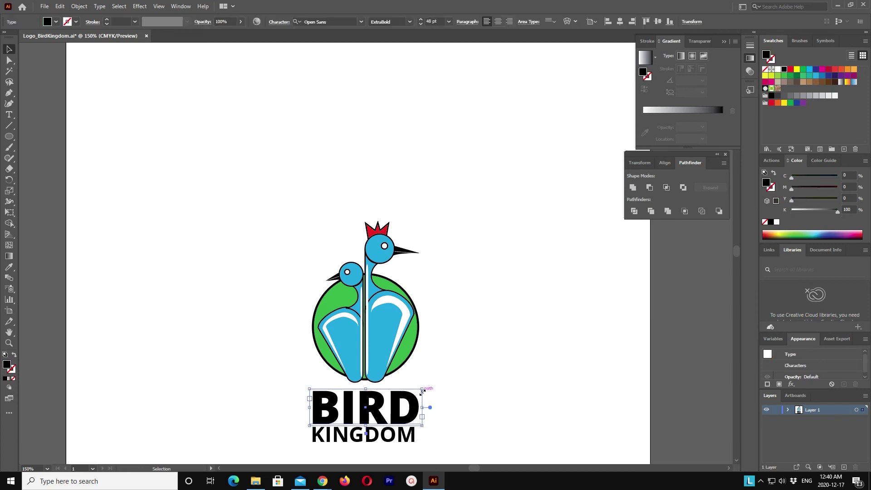
Nudge the BIRD and KINGDOM text up slightly toward the green circle
{"action": "scroll", "coordinate": [451, 438], "scroll_direction": "down", "scroll_amount": 1}
{"action": "left_click", "coordinate": [410, 424], "text": "shift"}
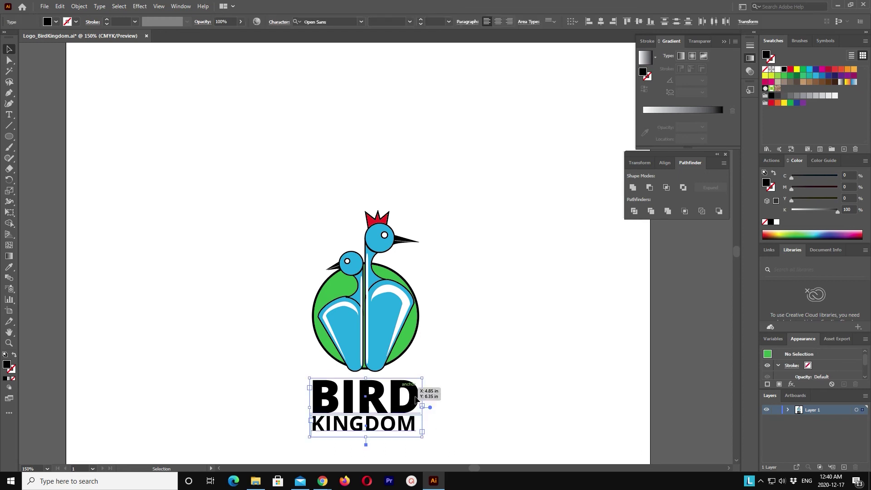
{"action": "key", "text": "Up"}
{"action": "key", "text": "Up"}
{"action": "key", "text": "Up"}
{"action": "key", "text": "Up"}
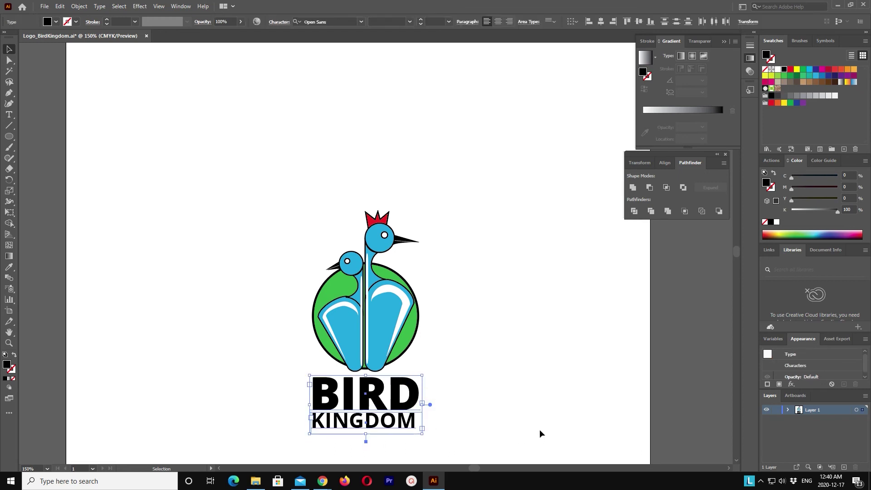
{"action": "left_click", "coordinate": [559, 376]}
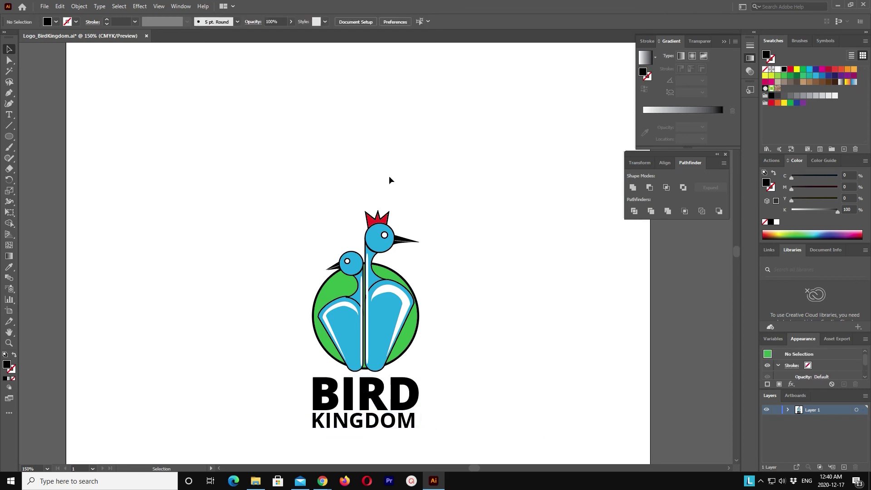
{"action": "left_click", "coordinate": [377, 219]}
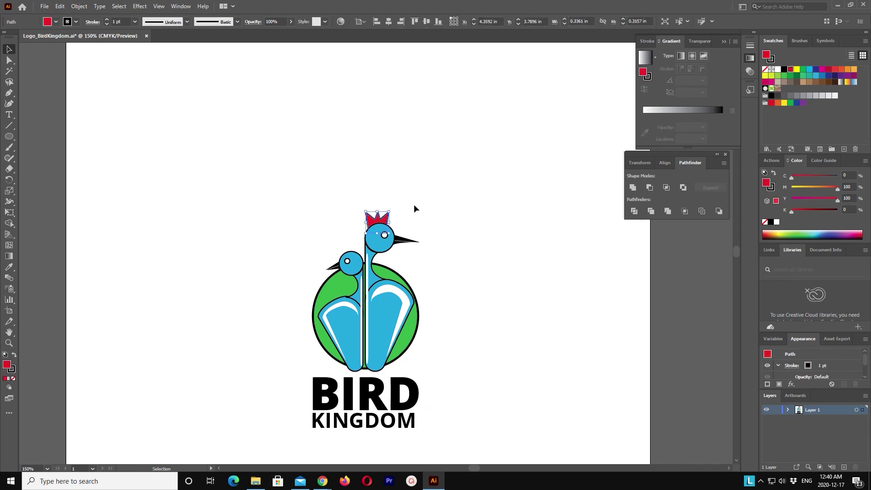
Shorten the taller bird's red crown from the top and widen it evenly on both sides
{"action": "key", "text": "a"}
{"action": "key", "text": "ctrl+plus"}
{"action": "key", "text": "ctrl+plus"}
{"action": "key", "text": "ctrl+plus"}
{"action": "key", "text": "v"}
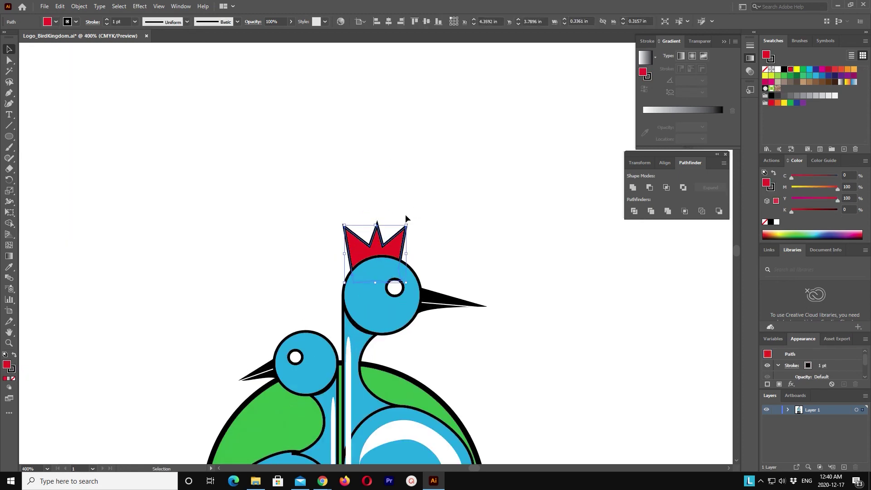
{"action": "left_click_drag", "start_coordinate": [377, 225], "coordinate": [377, 231]}
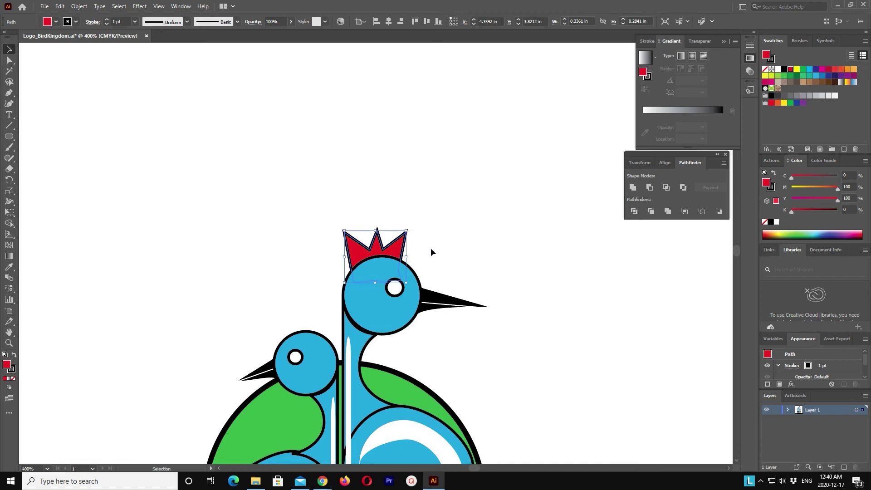
{"action": "left_click_drag", "start_coordinate": [407, 256], "coordinate": [415, 256]}
{"action": "left_click", "coordinate": [469, 222]}
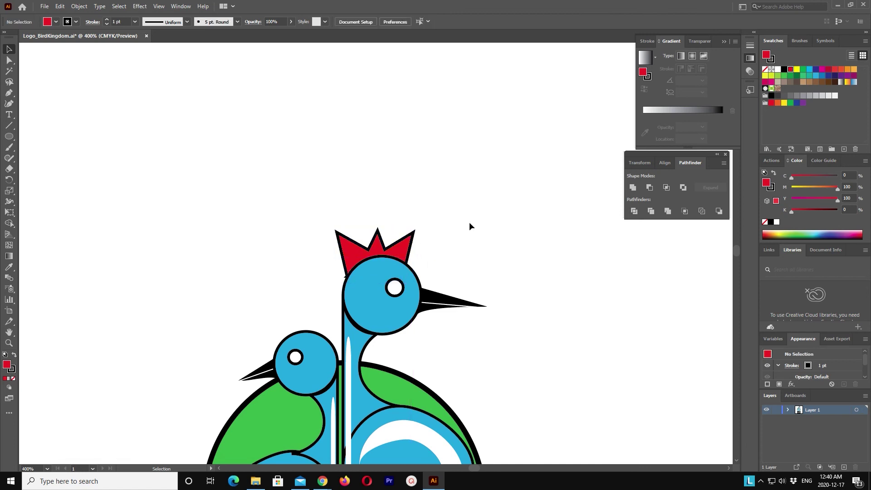
{"action": "left_click", "coordinate": [355, 246]}
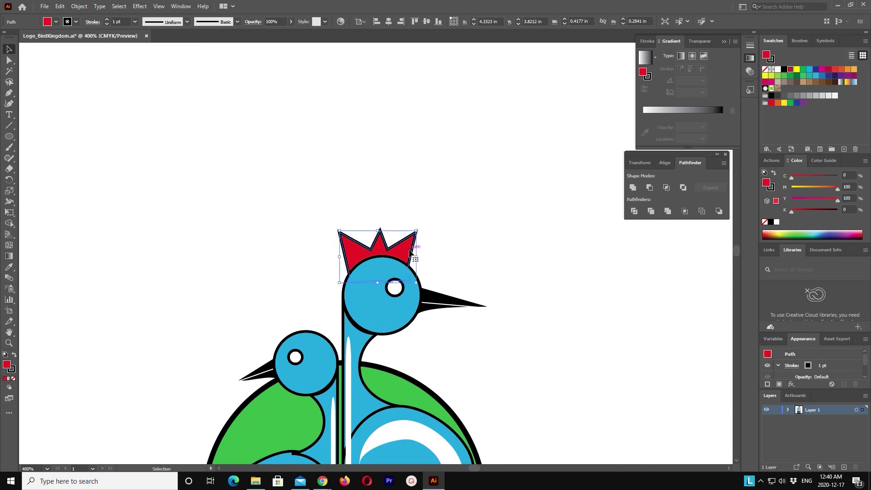
{"action": "left_click", "coordinate": [472, 225]}
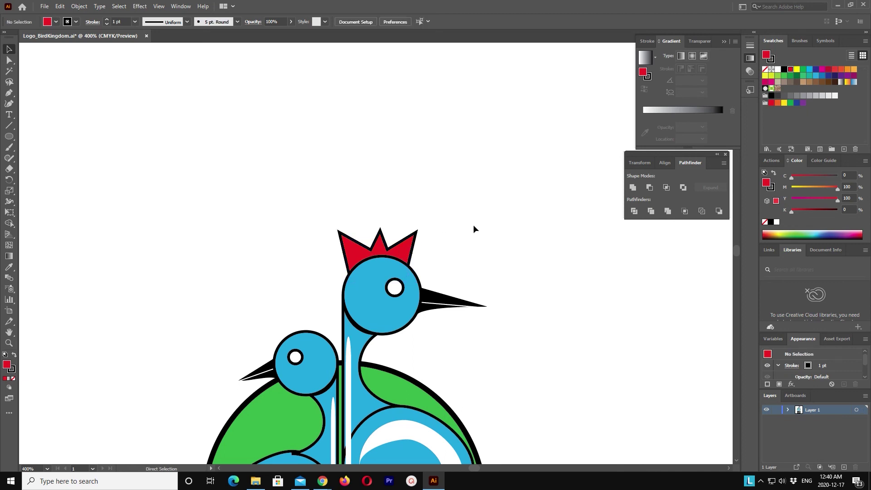
{"action": "key", "text": "ctrl+minus"}
{"action": "key", "text": "ctrl+minus"}
{"action": "key", "text": "ctrl+minus"}
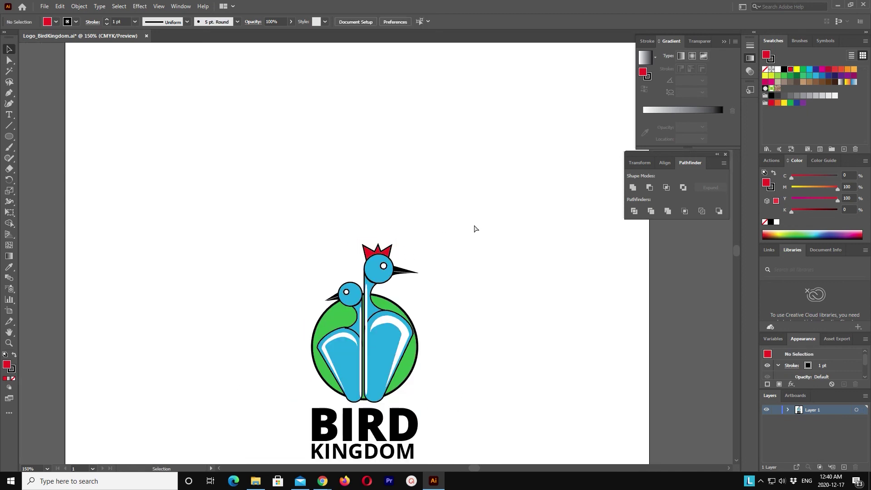
Draw a small test ellipse beside the logo, then undo it
{"action": "scroll", "coordinate": [474, 228], "scroll_direction": "down", "scroll_amount": 1}
{"action": "scroll", "coordinate": [475, 228], "scroll_direction": "down", "scroll_amount": 1}
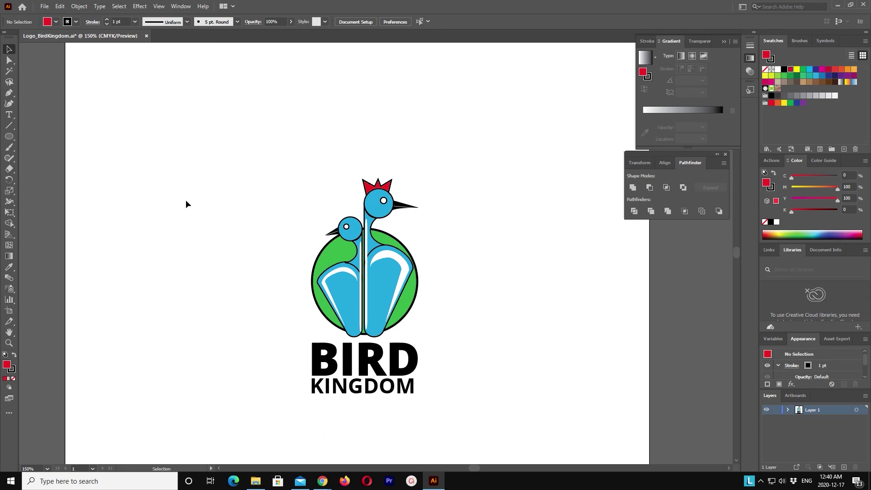
{"action": "left_click", "coordinate": [10, 136]}
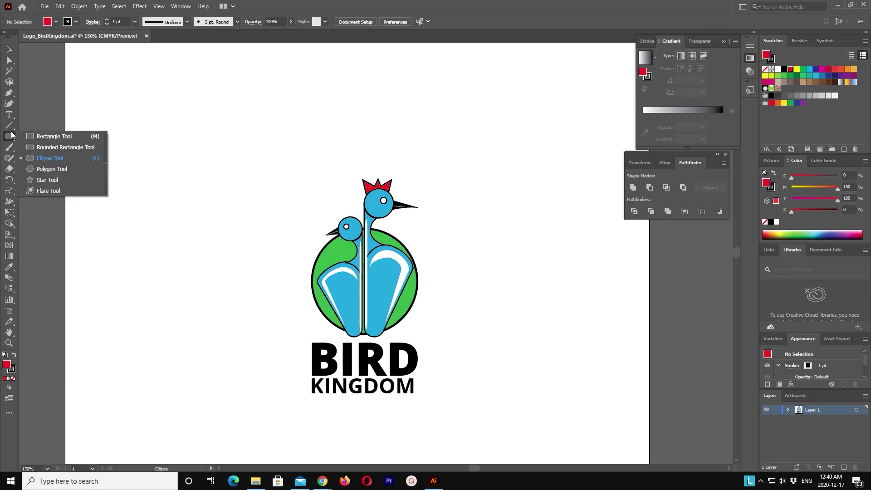
{"action": "left_click", "coordinate": [41, 159]}
{"action": "left_click_drag", "start_coordinate": [113, 250], "coordinate": [119, 255]}
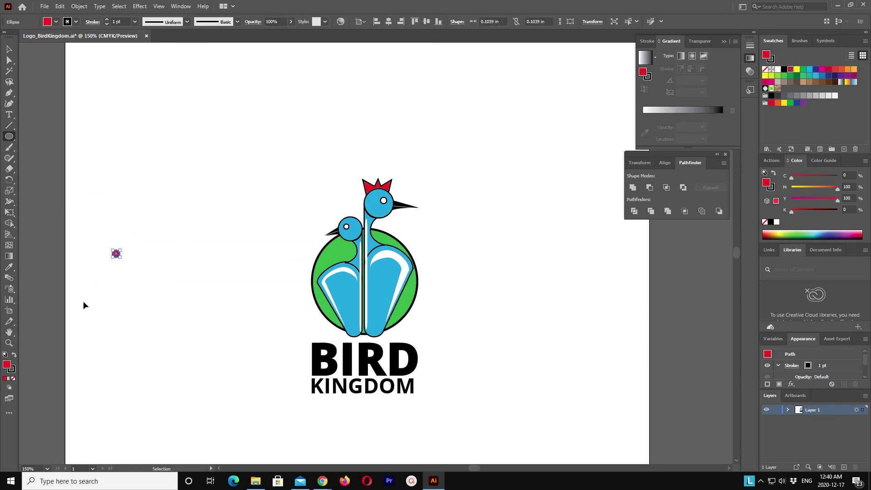
{"action": "key", "text": "ctrl+z"}
Return to the Selection tool and save the Logo_BirdKingdom document
{"action": "left_click", "coordinate": [9, 49]}
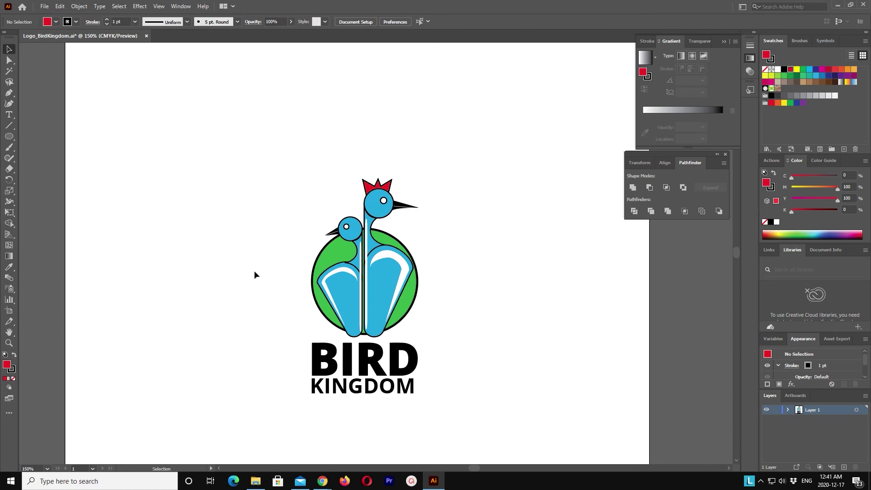
{"action": "key", "text": "ctrl+z"}
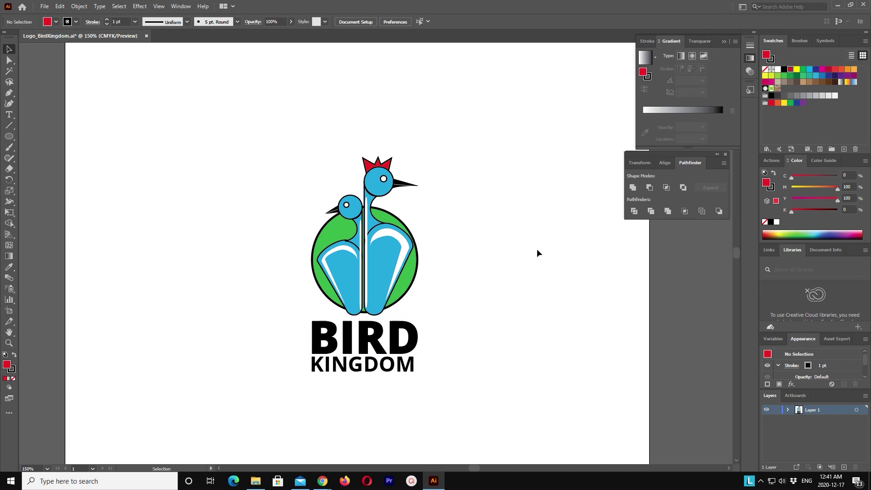
{"action": "key", "text": "a"}
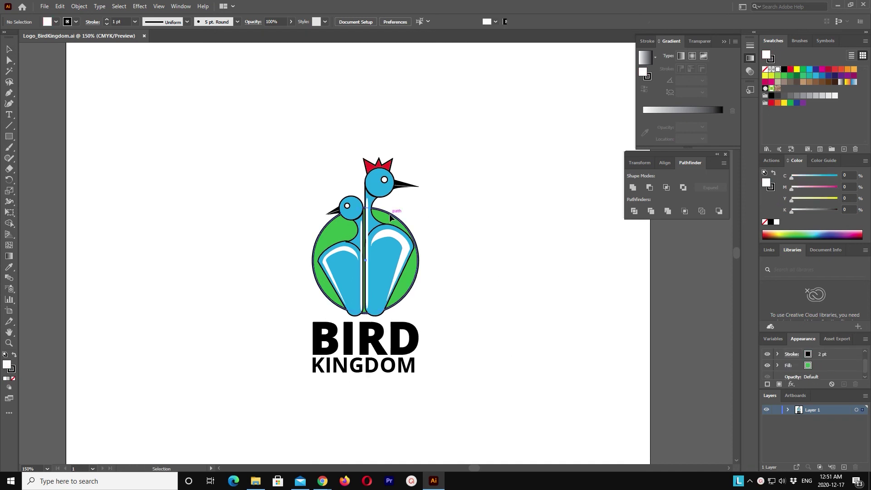
Stretch the green circle into a tall oval with a black fill and no outline
{"action": "left_click", "coordinate": [390, 213]}
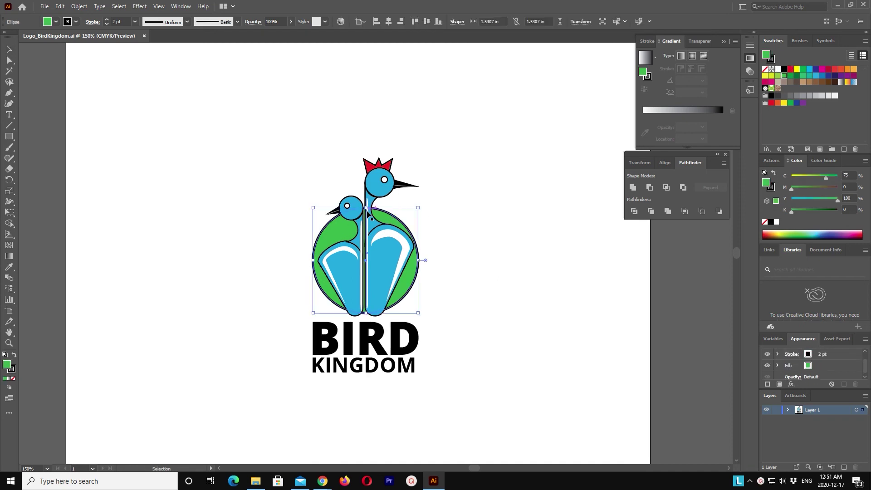
{"action": "left_click_drag", "start_coordinate": [365, 208], "coordinate": [368, 150]}
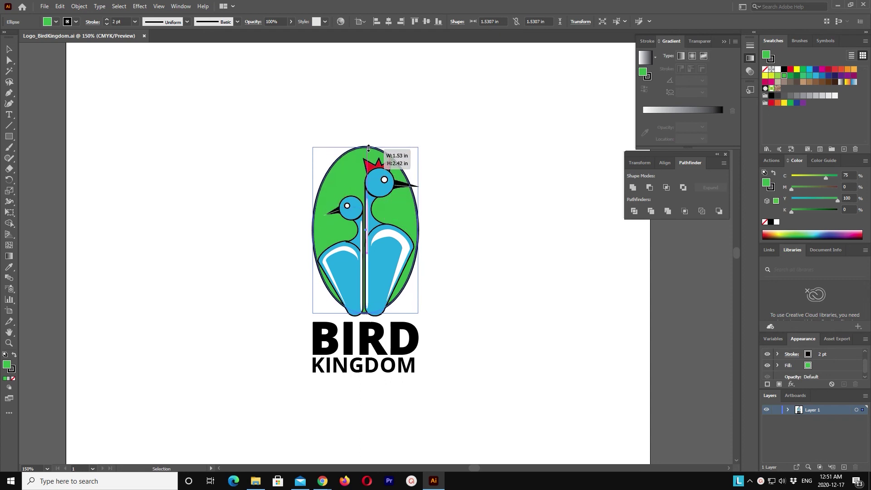
{"action": "left_click_drag", "start_coordinate": [368, 151], "coordinate": [368, 147]}
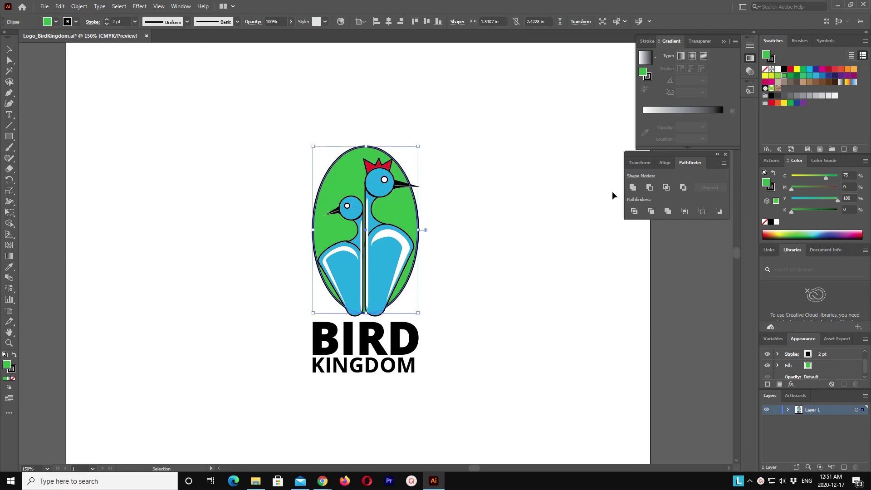
{"action": "left_click", "coordinate": [14, 355]}
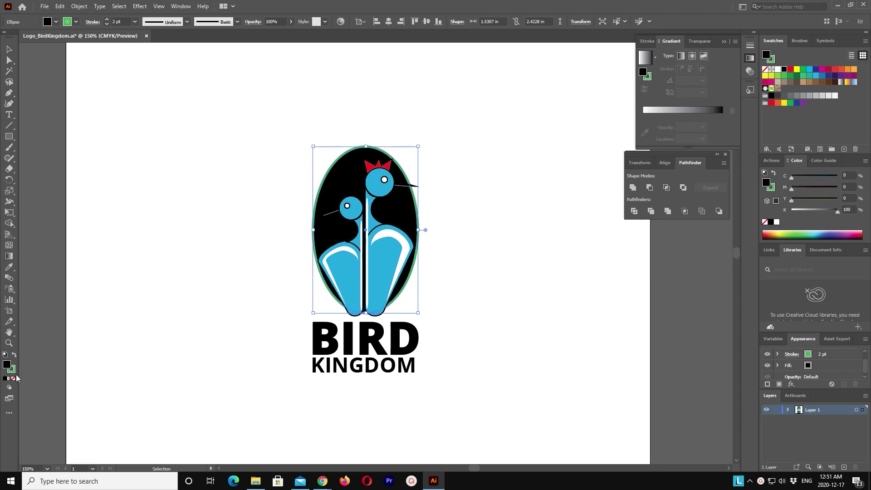
{"action": "left_click", "coordinate": [14, 378]}
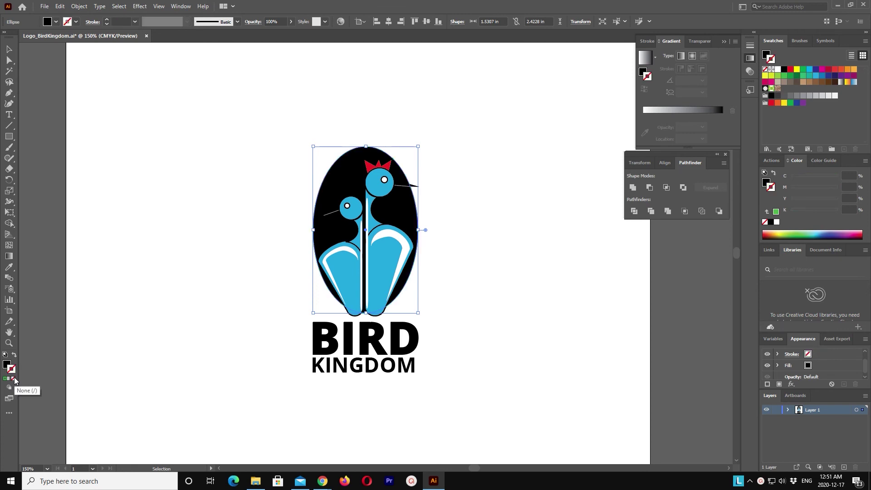
Move the black oval left and paste a front copy, shrinking and lengthening it inside
{"action": "key", "text": "shift+Left"}
{"action": "key", "text": "shift+Left"}
{"action": "key", "text": "shift+Left"}
{"action": "key", "text": "shift+Left"}
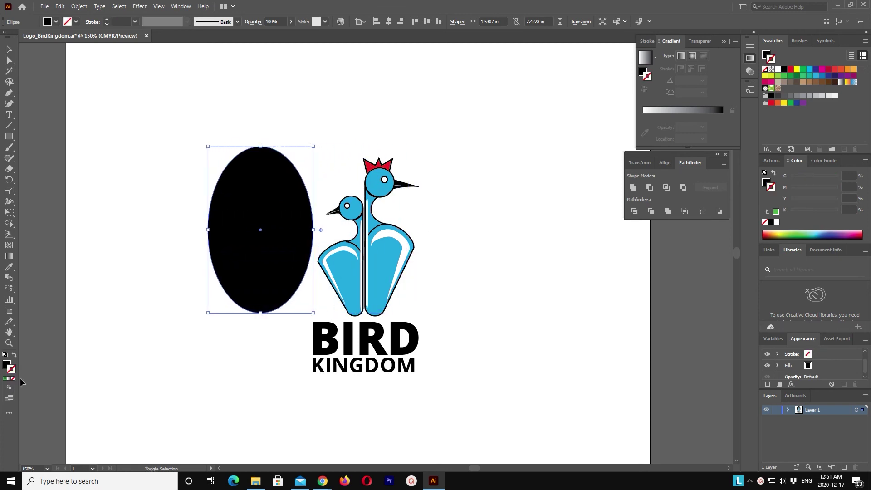
{"action": "key", "text": "shift+Left"}
{"action": "key", "text": "shift+Left"}
{"action": "key", "text": "shift+Left"}
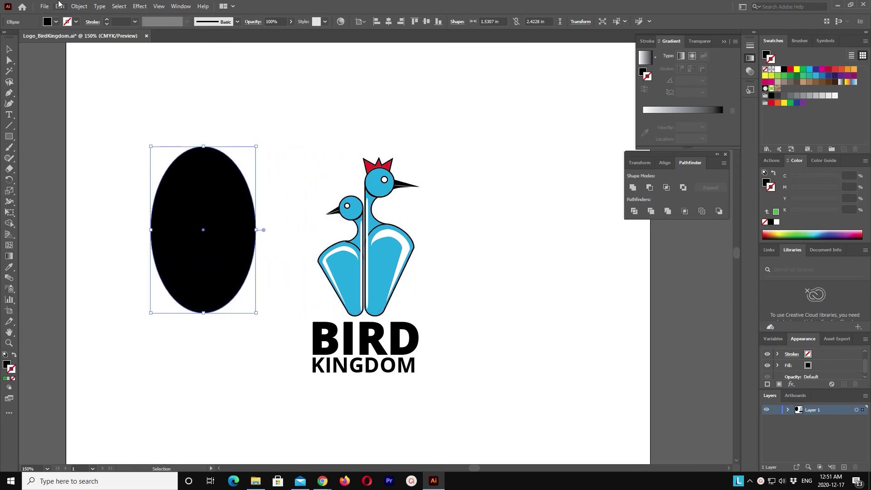
{"action": "left_click", "coordinate": [58, 7]}
{"action": "left_click", "coordinate": [87, 70]}
{"action": "mouse_move", "coordinate": [203, 147]}
{"action": "left_mouse_down"}
{"action": "mouse_move", "coordinate": [204, 168]}
{"action": "mouse_move", "coordinate": [203, 148]}
{"action": "left_mouse_up"}
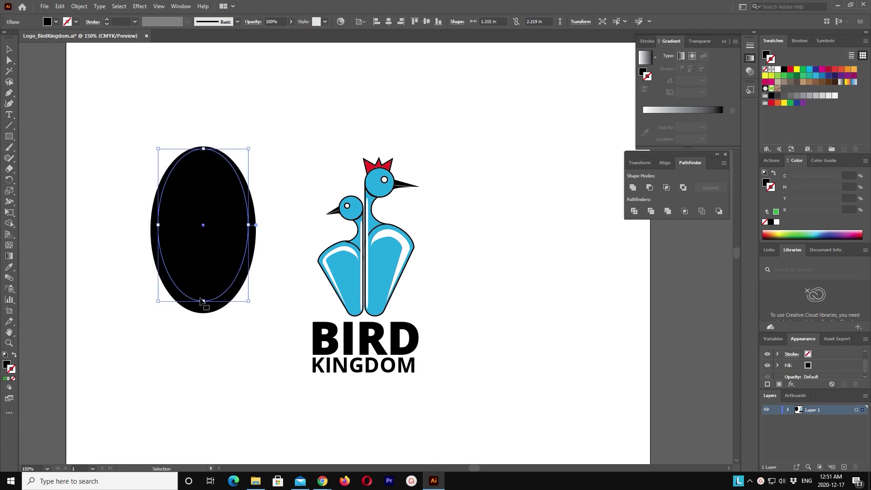
{"action": "left_click_drag", "start_coordinate": [204, 302], "coordinate": [203, 311]}
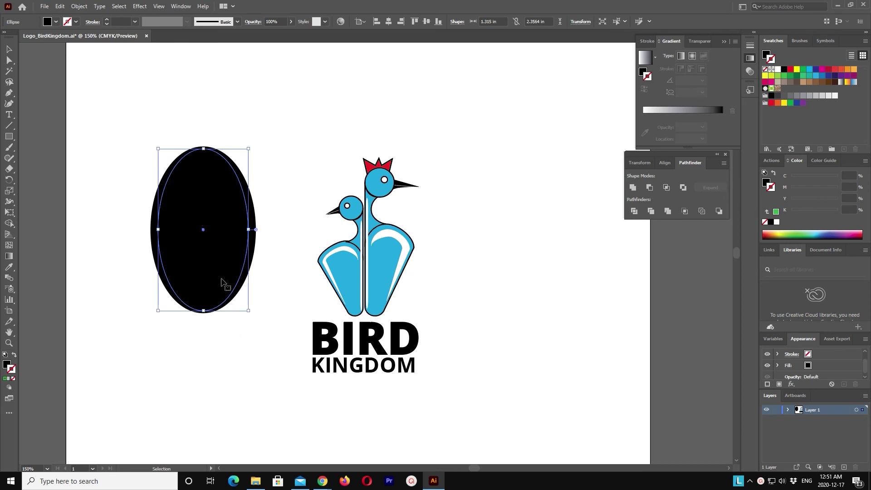
Cut the inner oval out with Minus Front, then move the ring over the birds and shorten it
{"action": "left_click_drag", "start_coordinate": [239, 117], "coordinate": [202, 185]}
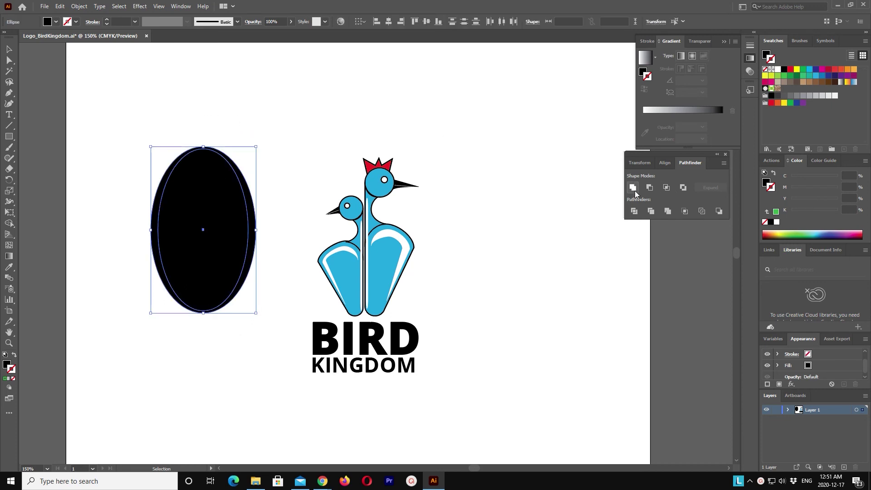
{"action": "left_click", "coordinate": [649, 187]}
{"action": "left_click", "coordinate": [271, 101]}
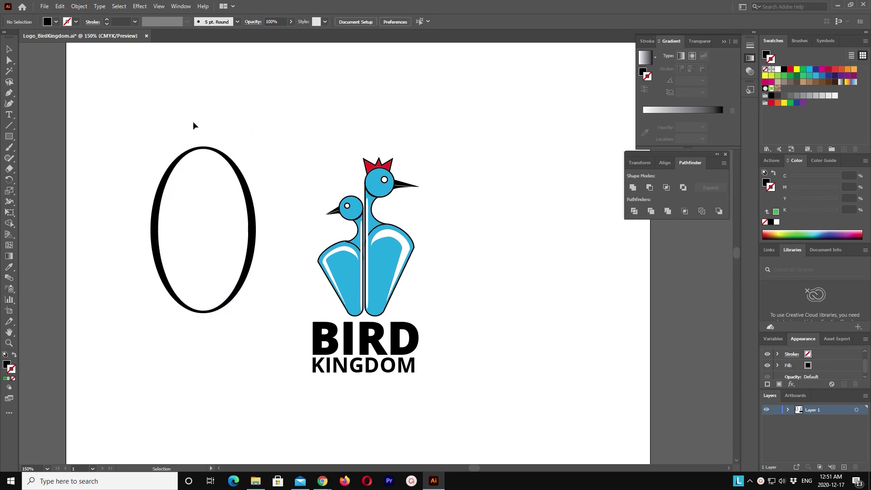
{"action": "left_click", "coordinate": [249, 259]}
{"action": "key", "text": "shift+Right"}
{"action": "key", "text": "shift+Right"}
{"action": "key", "text": "shift+Right"}
{"action": "key", "text": "shift+Right"}
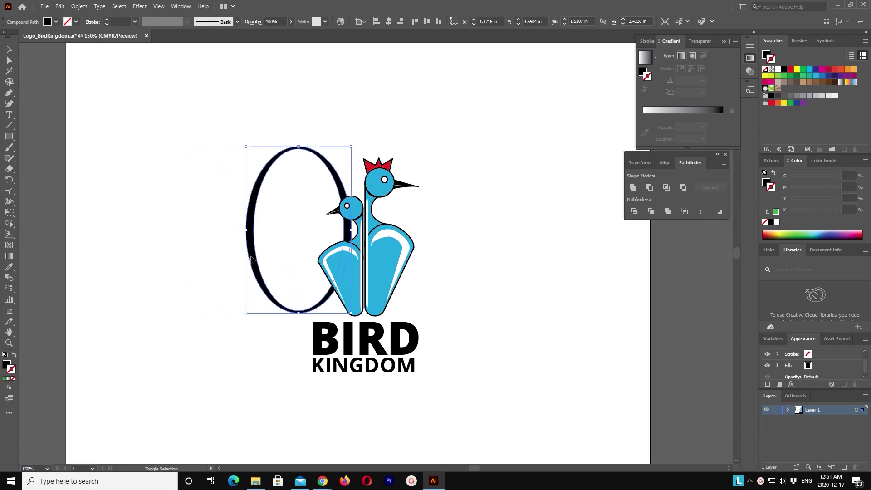
{"action": "key", "text": "shift+Right"}
{"action": "key", "text": "shift+Right"}
{"action": "key", "text": "shift+Right"}
{"action": "key", "text": "shift+Right"}
{"action": "key", "text": "shift+Right"}
{"action": "key", "text": "shift+Right"}
{"action": "key", "text": "shift+Right"}
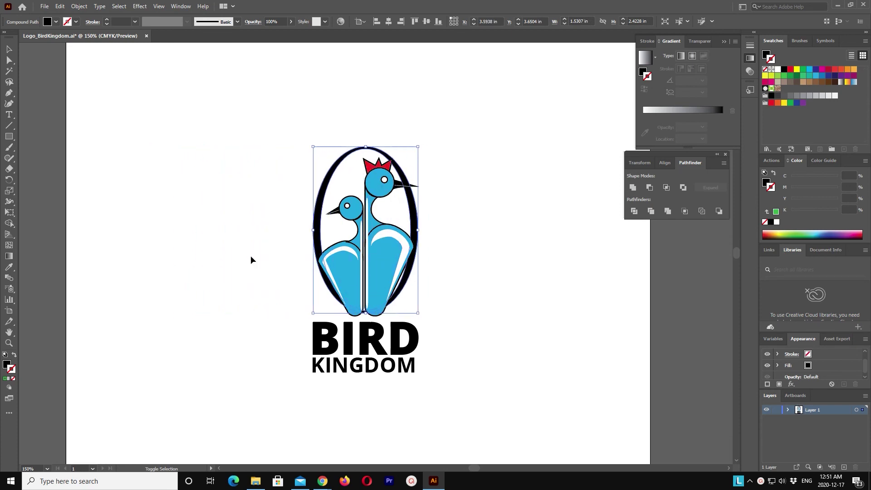
{"action": "left_click_drag", "start_coordinate": [366, 146], "coordinate": [365, 170]}
{"action": "left_click", "coordinate": [485, 142]}
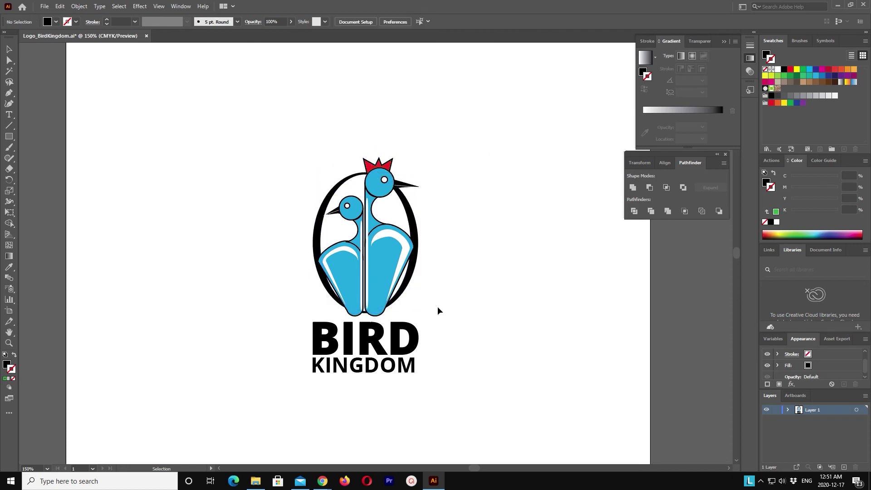
Move KINGDOM down below BIRD, undoing an accidental BIRD resize
{"action": "left_click", "coordinate": [388, 335]}
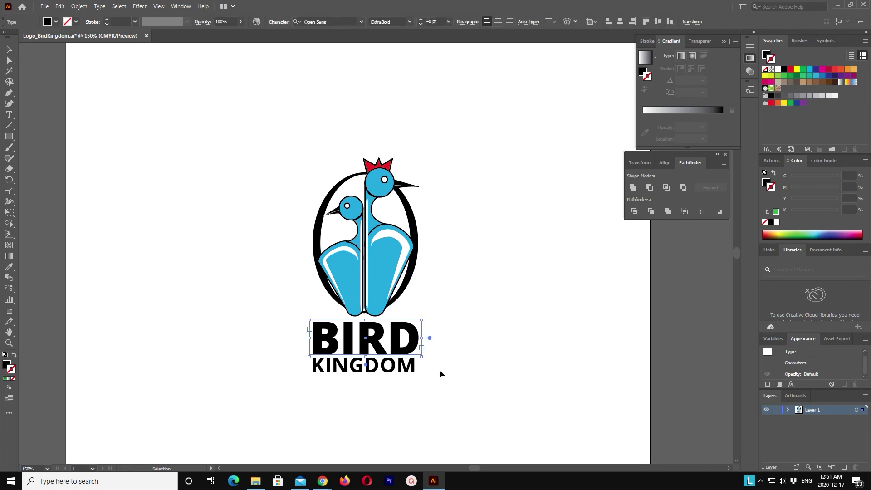
{"action": "left_click_drag", "start_coordinate": [421, 320], "coordinate": [431, 312]}
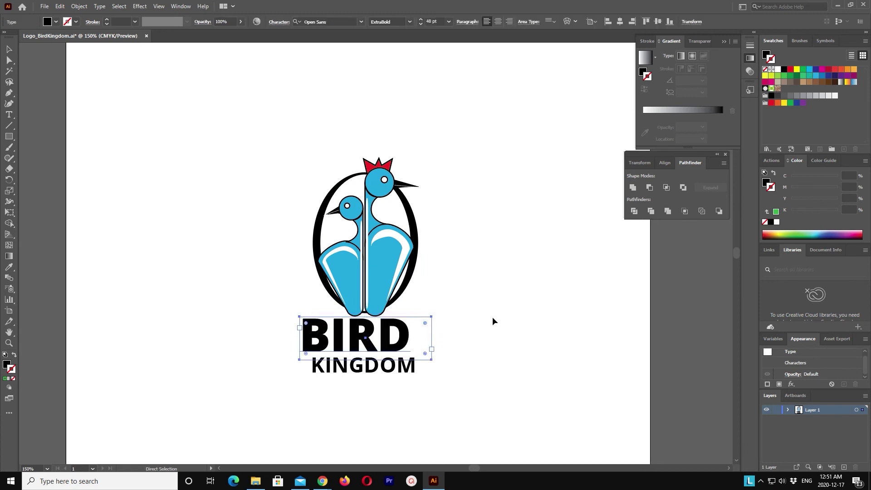
{"action": "key", "text": "ctrl+z"}
{"action": "left_click", "coordinate": [392, 373]}
{"action": "key", "text": "shift+Down"}
{"action": "key", "text": "shift+Down"}
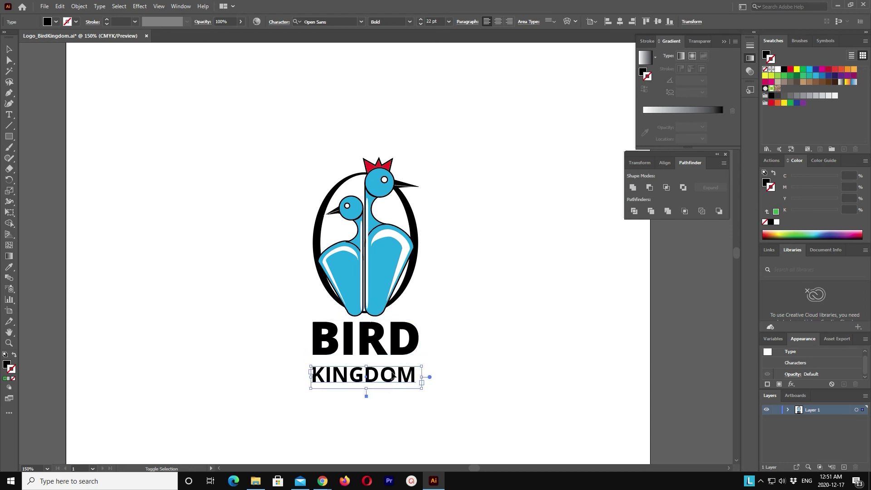
{"action": "key", "text": "shift+Down"}
{"action": "key", "text": "shift+Down"}
{"action": "key", "text": "shift+Down"}
{"action": "key", "text": "shift+Down"}
Set BIRD to 70 pt and resize its text frame to fit the word
{"action": "left_click", "coordinate": [384, 351]}
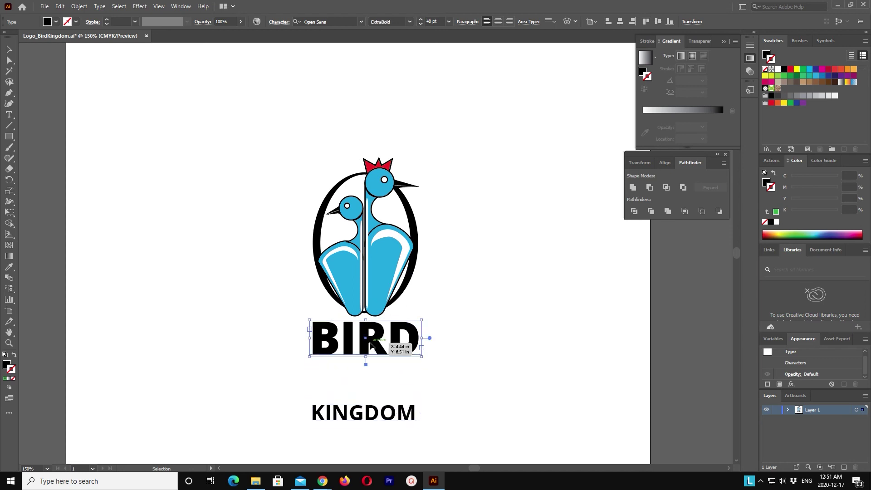
{"action": "left_click", "coordinate": [421, 19]}
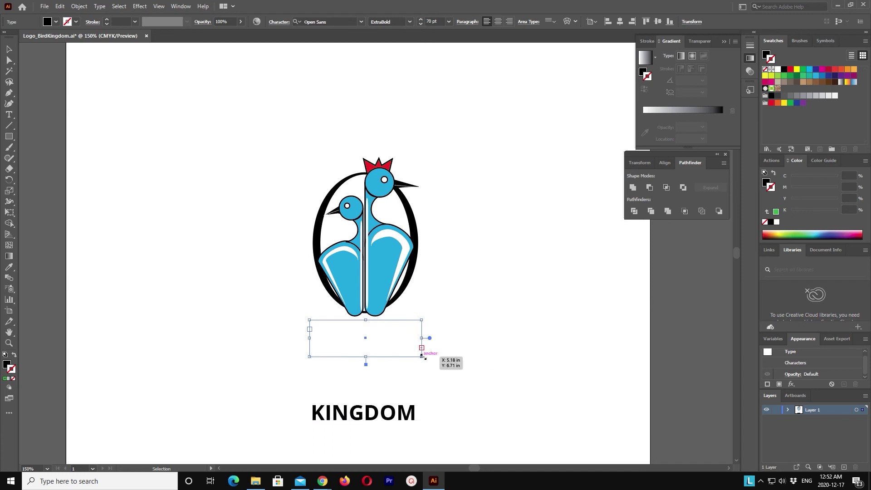
{"action": "left_click_drag", "start_coordinate": [421, 357], "coordinate": [491, 394]}
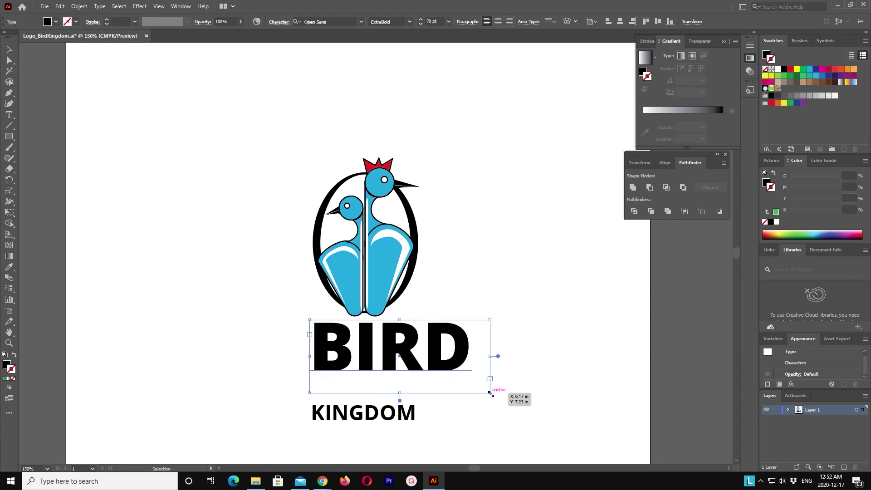
{"action": "left_click_drag", "start_coordinate": [465, 234], "coordinate": [200, 123]}
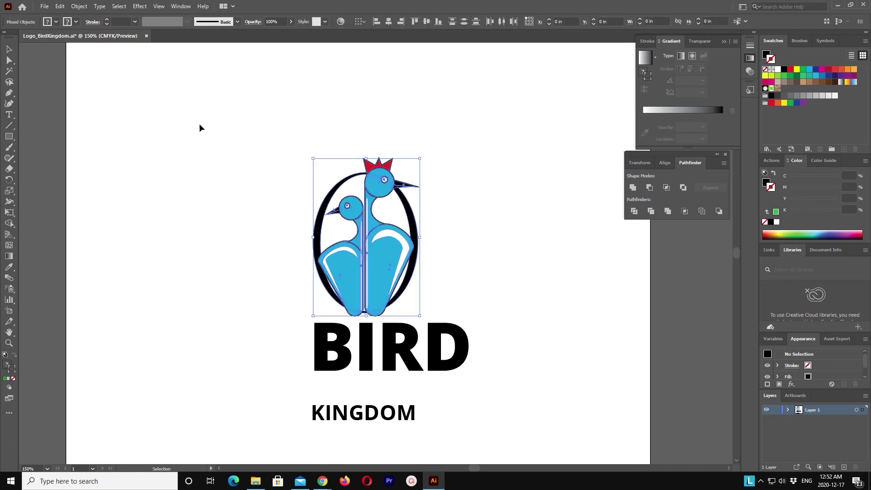
{"action": "key", "text": "a"}
{"action": "key", "text": "v"}
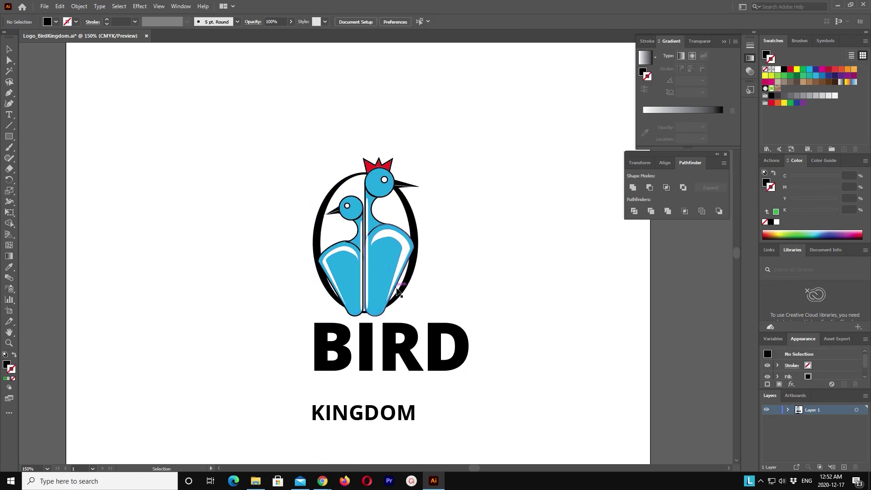
{"action": "left_click", "coordinate": [456, 341]}
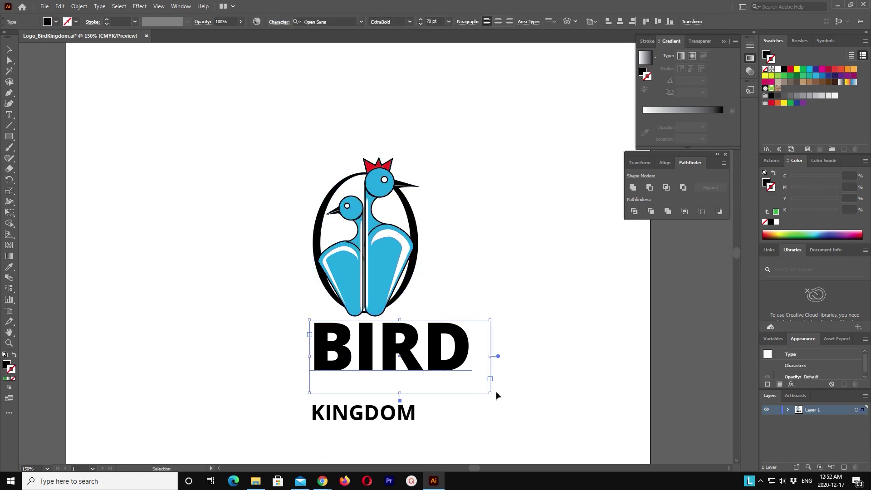
{"action": "left_click_drag", "start_coordinate": [490, 393], "coordinate": [476, 382]}
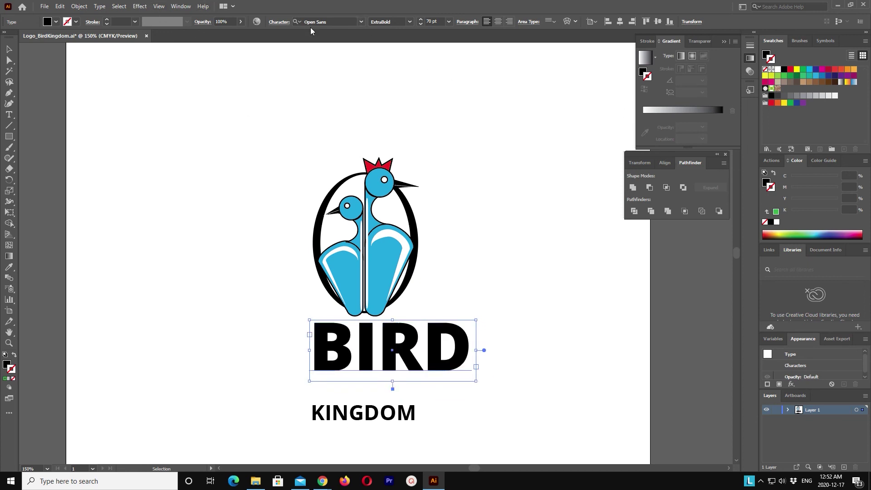
Check the alignment reference and browse the View and Select menus
{"action": "left_click", "coordinate": [595, 21]}
{"action": "left_click", "coordinate": [180, 6]}
{"action": "left_click", "coordinate": [156, 6]}
{"action": "left_click", "coordinate": [139, 6]}
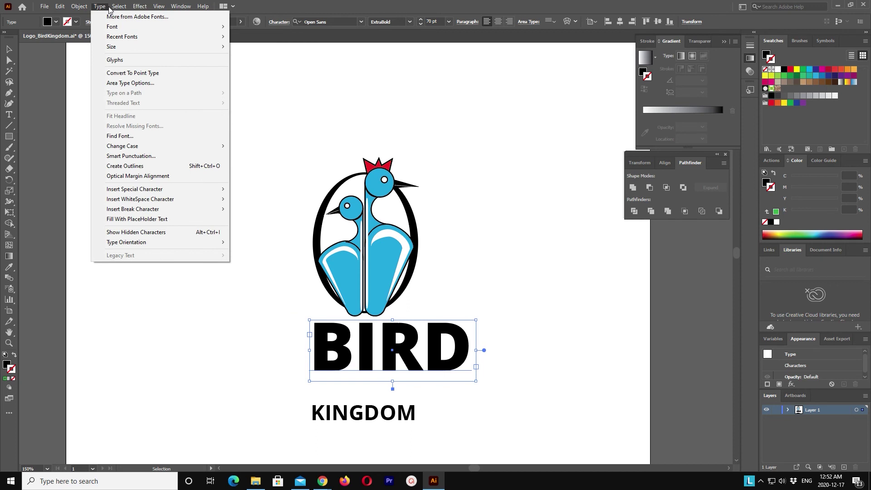
Narrow BIRD's text frame slightly and shift it left under the ring
{"action": "left_click", "coordinate": [525, 327]}
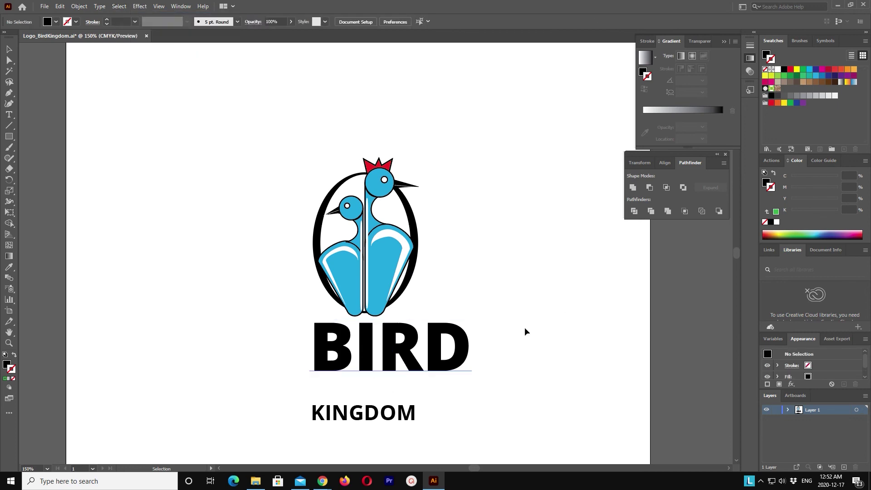
{"action": "left_click", "coordinate": [428, 347]}
{"action": "left_click_drag", "start_coordinate": [475, 381], "coordinate": [473, 379]}
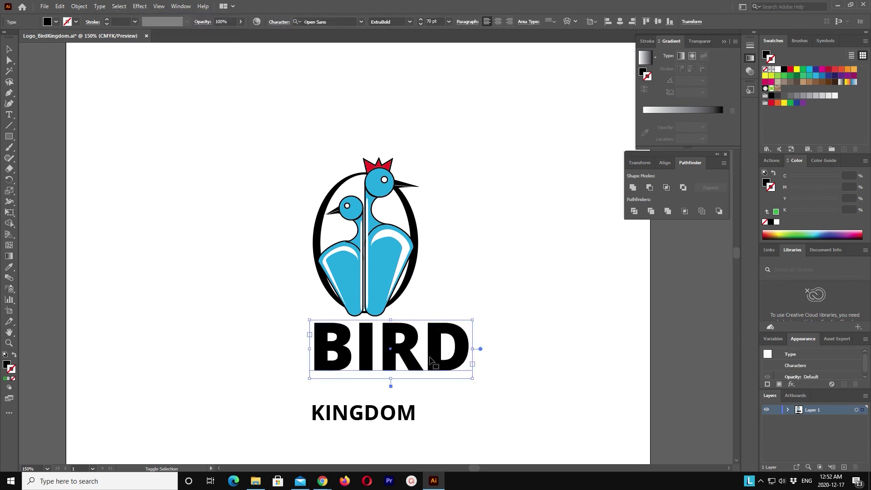
{"action": "key", "text": "Left"}
{"action": "key", "text": "Left"}
{"action": "key", "text": "Left"}
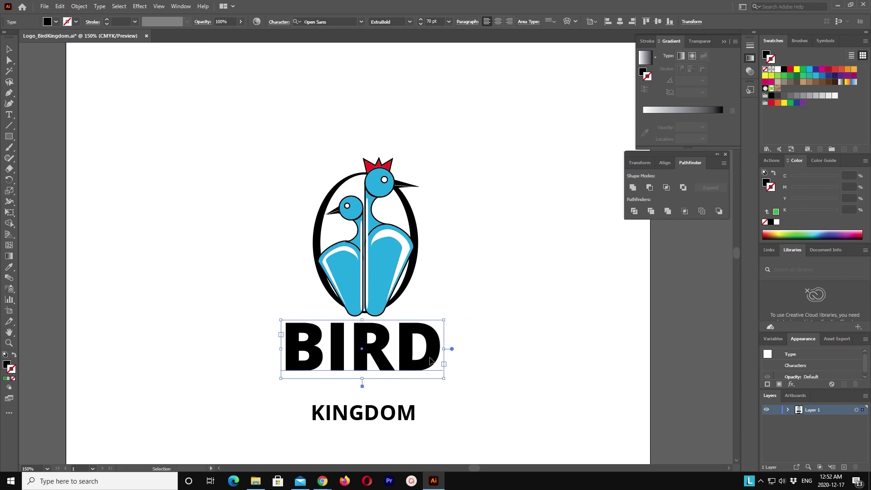
Trim KINGDOM's text frame and nudge it up closer to BIRD
{"action": "left_click", "coordinate": [401, 414]}
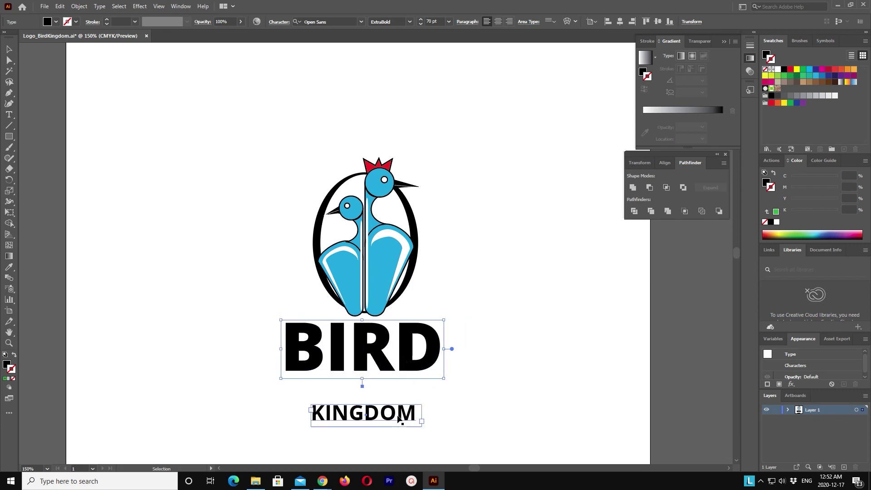
{"action": "left_click_drag", "start_coordinate": [422, 414], "coordinate": [418, 414]}
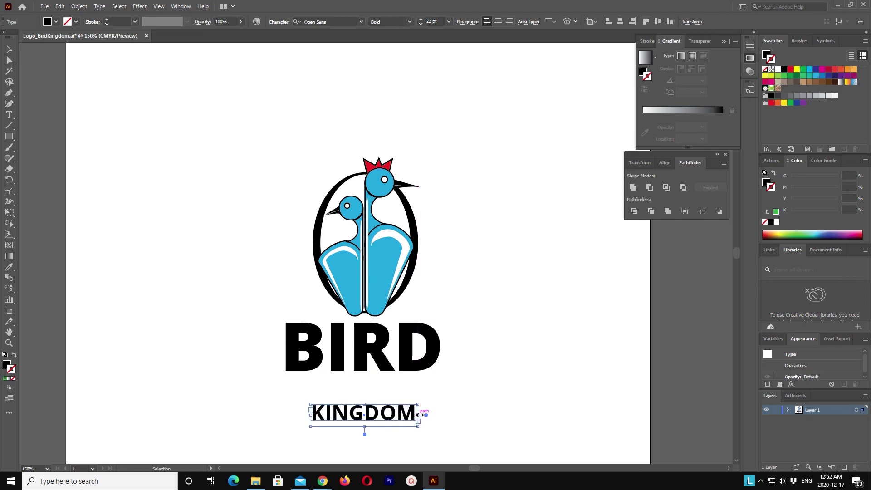
{"action": "left_click_drag", "start_coordinate": [364, 428], "coordinate": [451, 365]}
{"action": "left_click", "coordinate": [409, 432]}
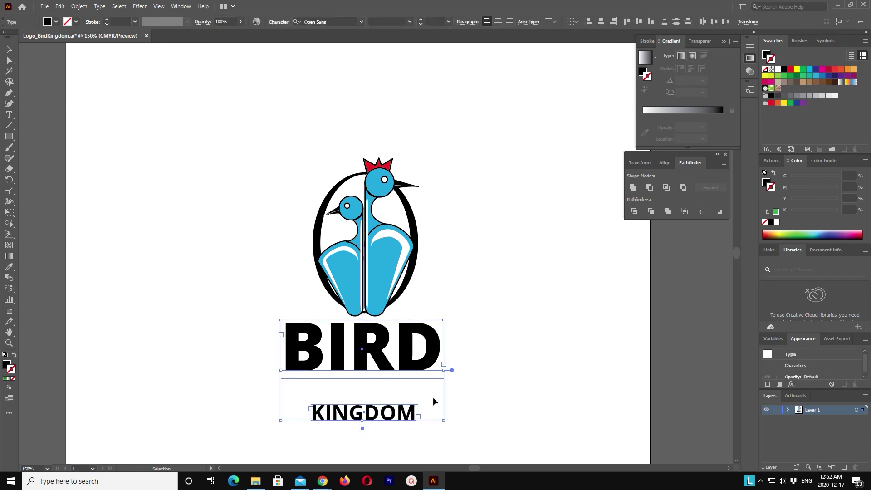
{"action": "double_click", "coordinate": [410, 335]}
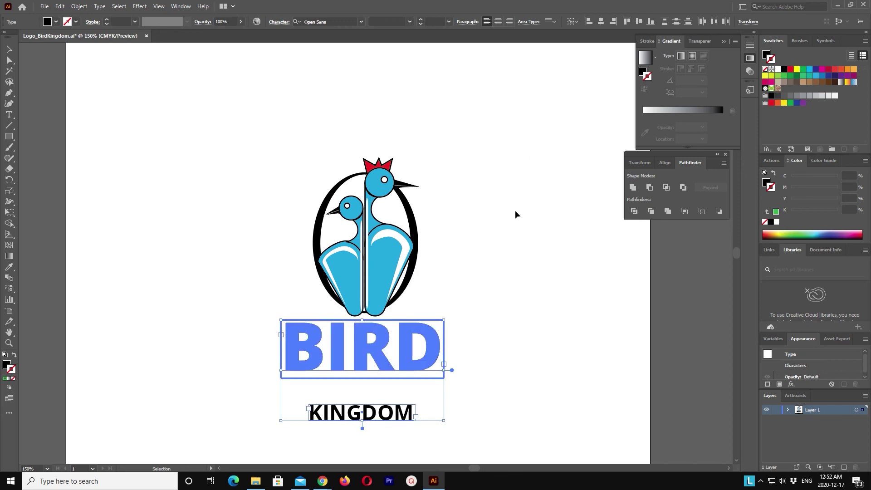
{"action": "left_click", "coordinate": [419, 428]}
{"action": "key", "text": "shift+Up"}
{"action": "key", "text": "shift+Up"}
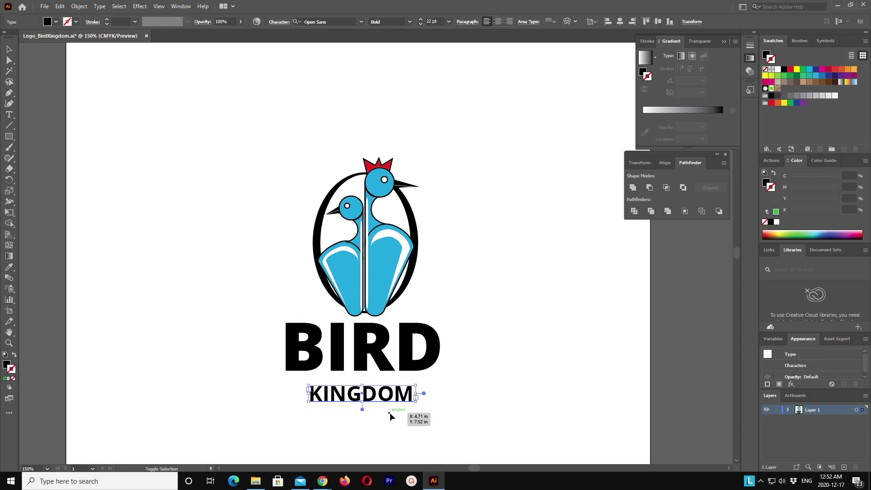
{"action": "key", "text": "shift+Up"}
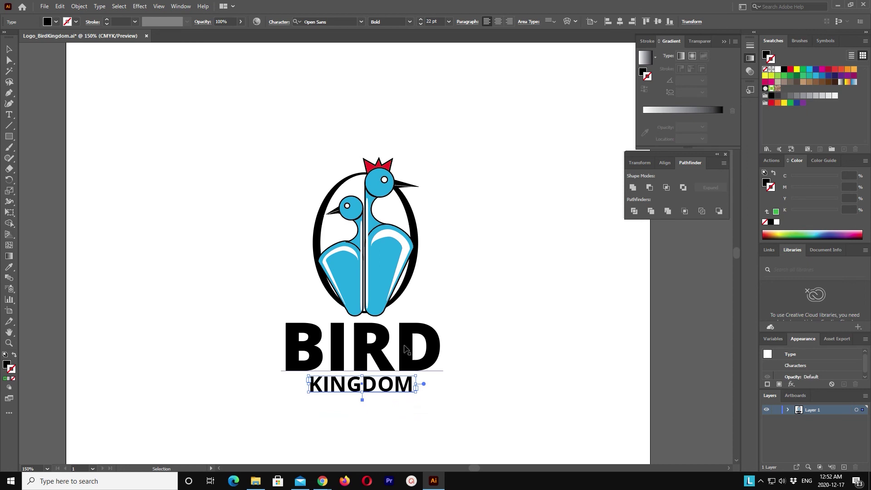
{"action": "left_click", "coordinate": [499, 308]}
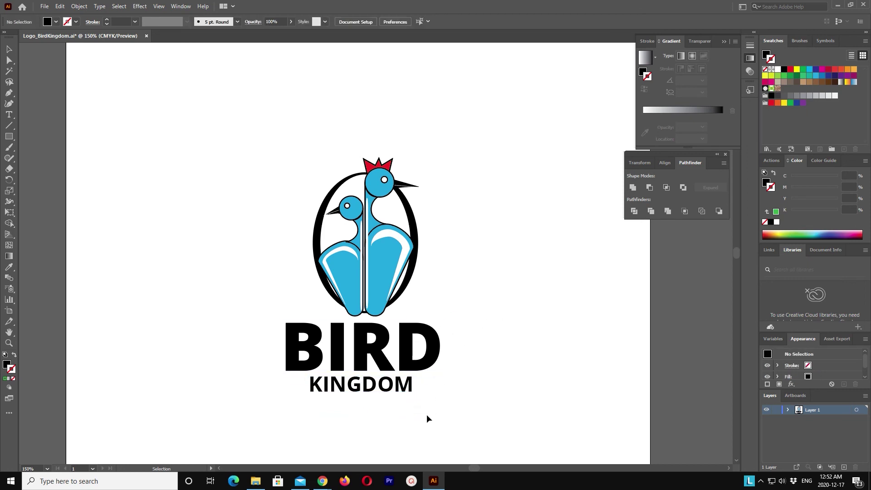
Centre BIRD and KINGDOM horizontally under the bird emblem
{"action": "left_click_drag", "start_coordinate": [427, 415], "coordinate": [326, 358]}
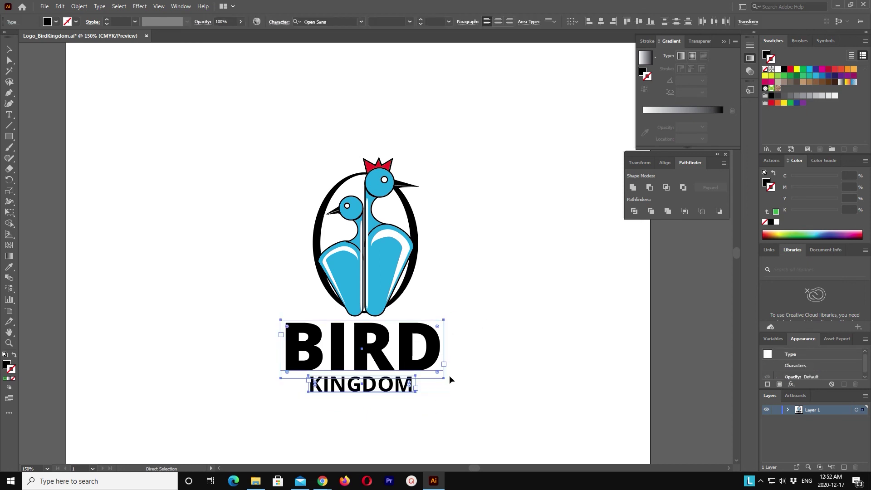
{"action": "left_click", "coordinate": [453, 371]}
{"action": "left_click", "coordinate": [378, 289]}
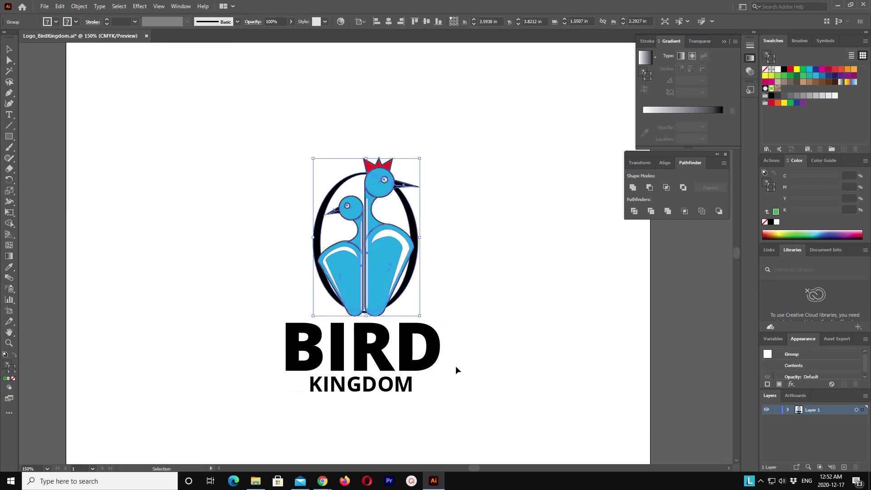
{"action": "left_click_drag", "start_coordinate": [413, 413], "coordinate": [382, 305]}
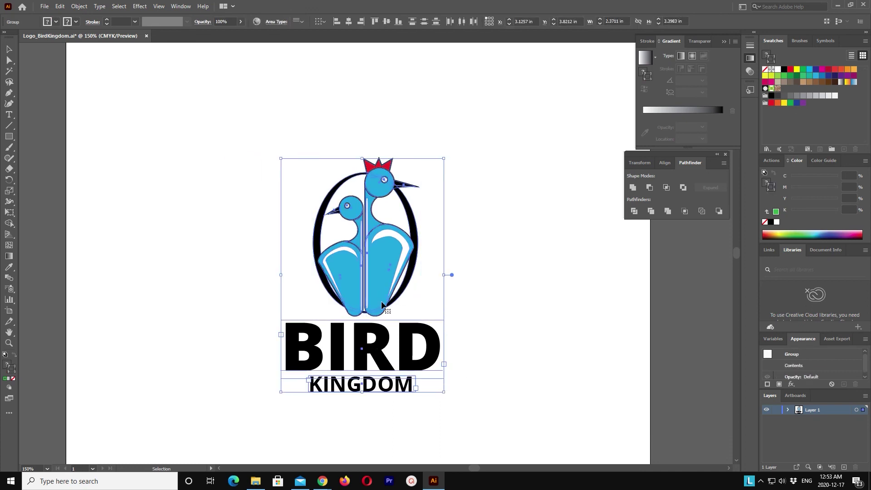
{"action": "left_click", "coordinate": [347, 22]}
{"action": "left_click", "coordinate": [538, 243]}
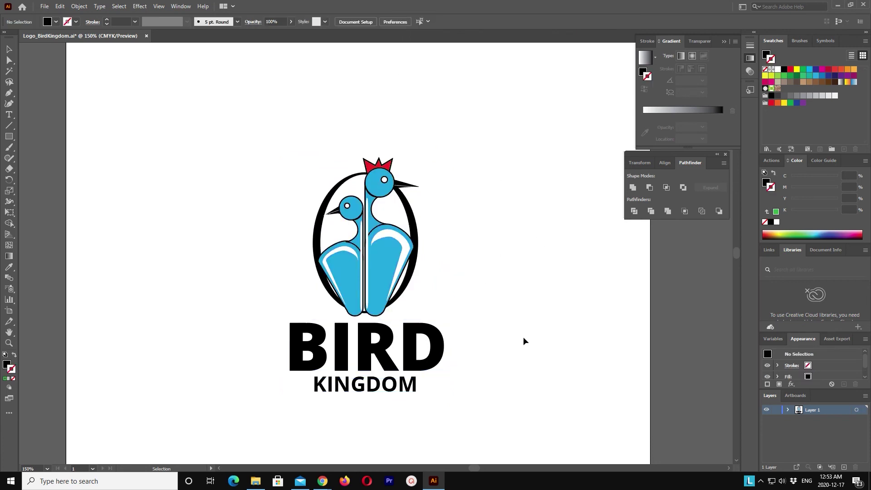
{"action": "left_click", "coordinate": [383, 341]}
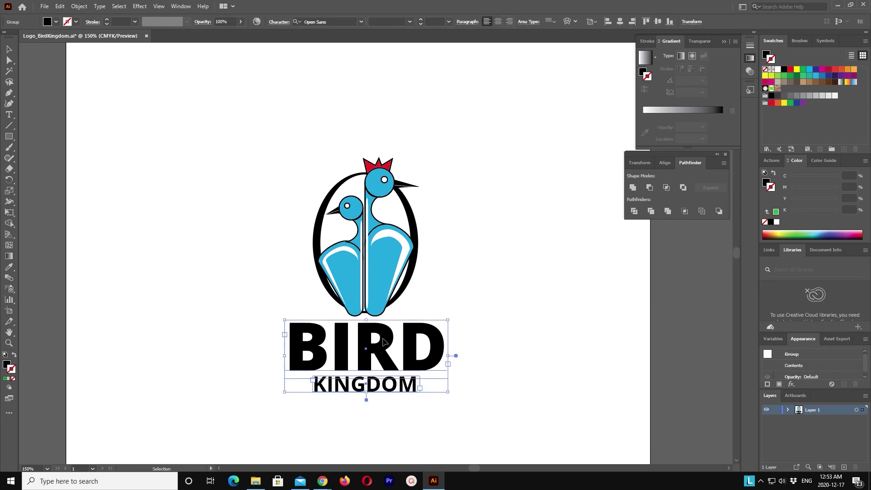
Change the BIRD and KINGDOM font to the Adore Alt script
{"action": "left_click", "coordinate": [361, 22]}
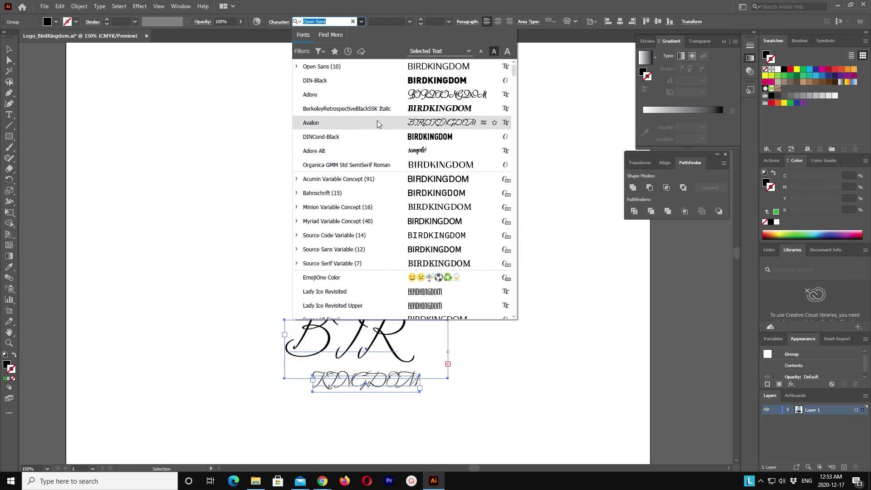
{"action": "scroll", "coordinate": [383, 89], "scroll_direction": "down", "scroll_amount": 1}
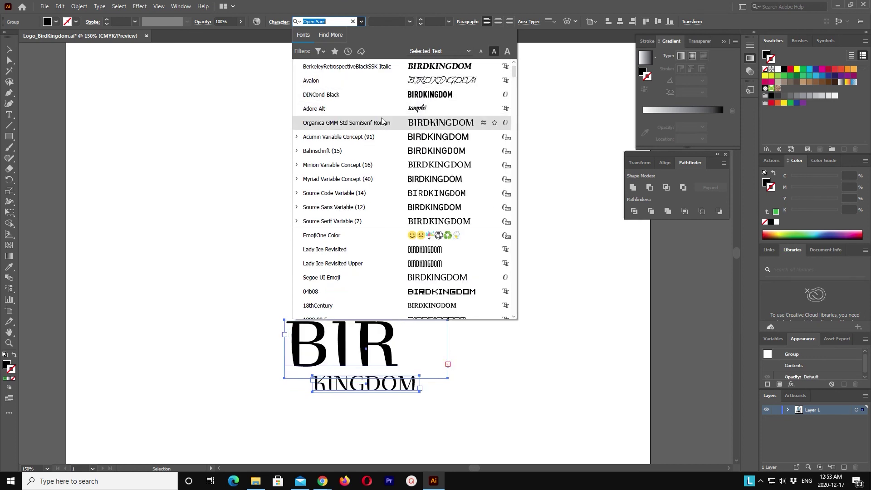
{"action": "scroll", "coordinate": [382, 129], "scroll_direction": "down", "scroll_amount": 2}
{"action": "scroll", "coordinate": [381, 133], "scroll_direction": "down", "scroll_amount": 1}
{"action": "scroll", "coordinate": [382, 132], "scroll_direction": "down", "scroll_amount": 3}
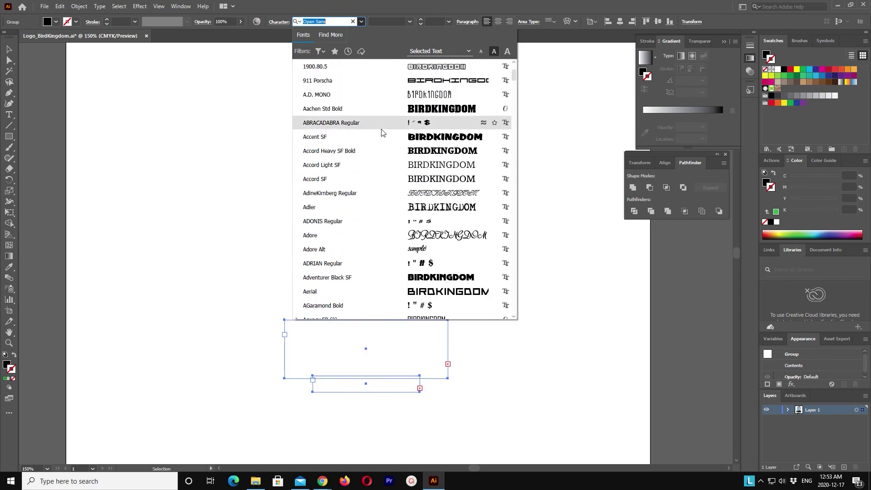
{"action": "left_click", "coordinate": [388, 249]}
{"action": "left_click", "coordinate": [462, 336]}
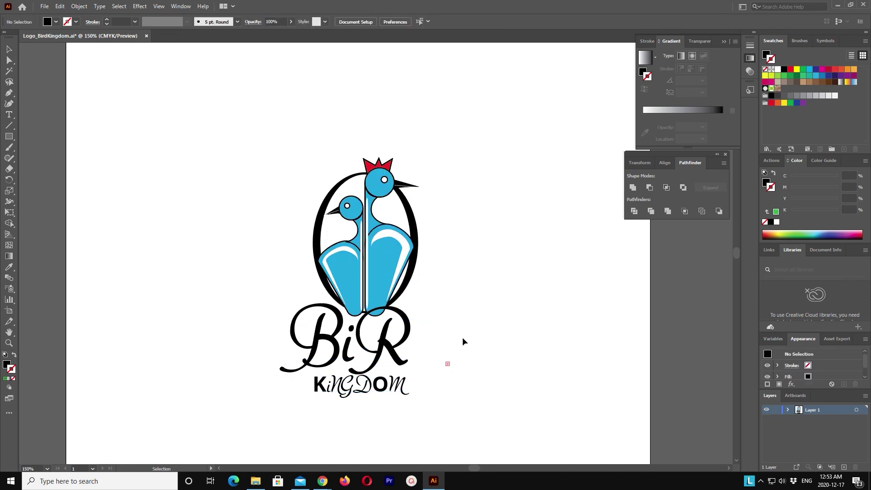
{"action": "mouse_move", "coordinate": [462, 339]}
{"action": "left_mouse_down"}
{"action": "mouse_move", "coordinate": [447, 361]}
{"action": "mouse_move", "coordinate": [488, 326]}
{"action": "left_mouse_up"}
Undo the font change, restoring the bold sans lettering
{"action": "key", "text": "ctrl+z"}
{"action": "key", "text": "a"}
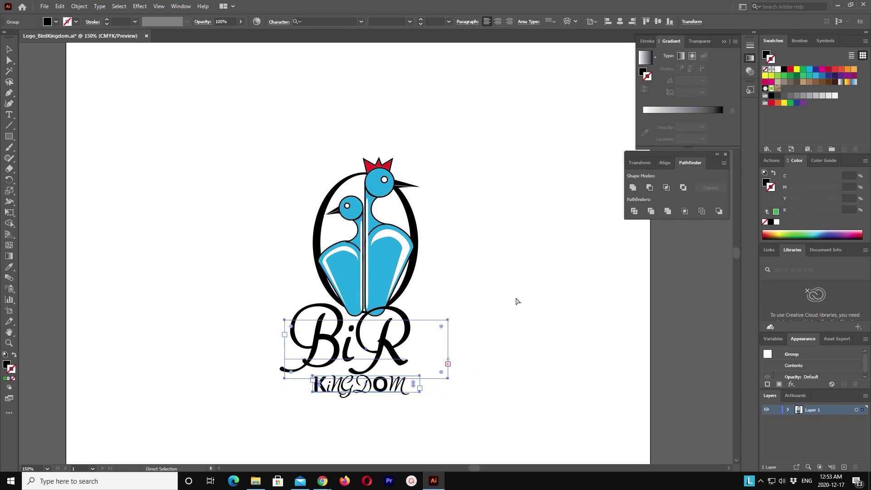
{"action": "key", "text": "ctrl+z"}
{"action": "key", "text": "v"}
Ungroup BIRD and KINGDOM and select BIRD alone to preview fonts
{"action": "left_click", "coordinate": [341, 333]}
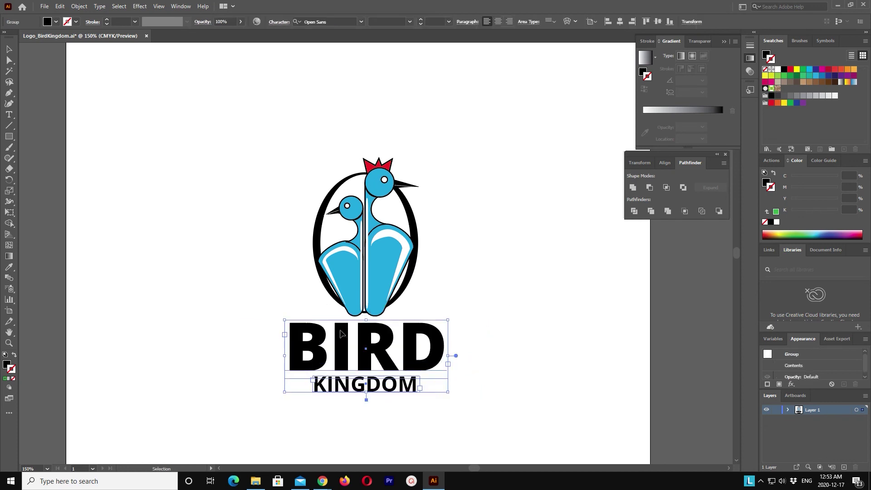
{"action": "left_click", "coordinate": [86, 6]}
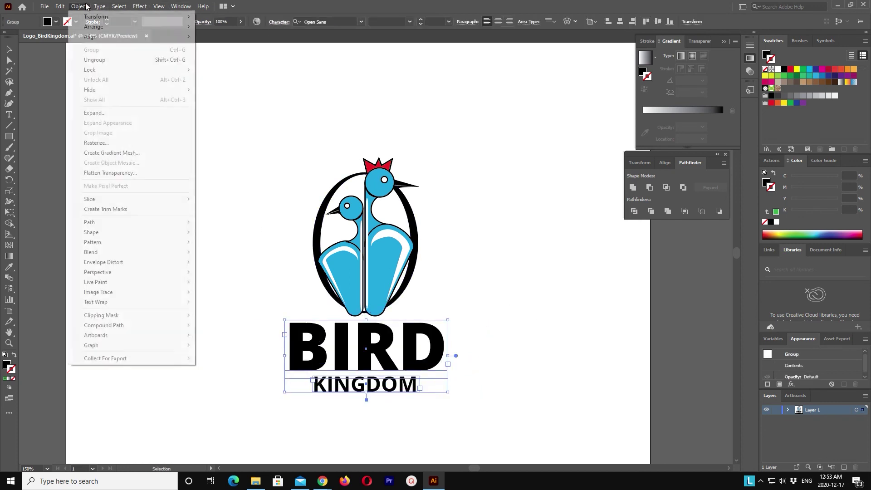
{"action": "left_click", "coordinate": [94, 59]}
{"action": "left_click", "coordinate": [483, 324]}
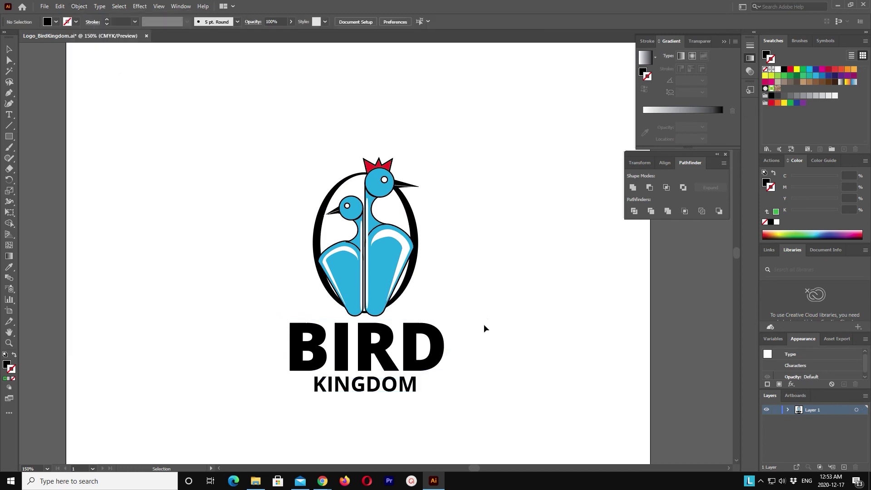
{"action": "left_click", "coordinate": [391, 346]}
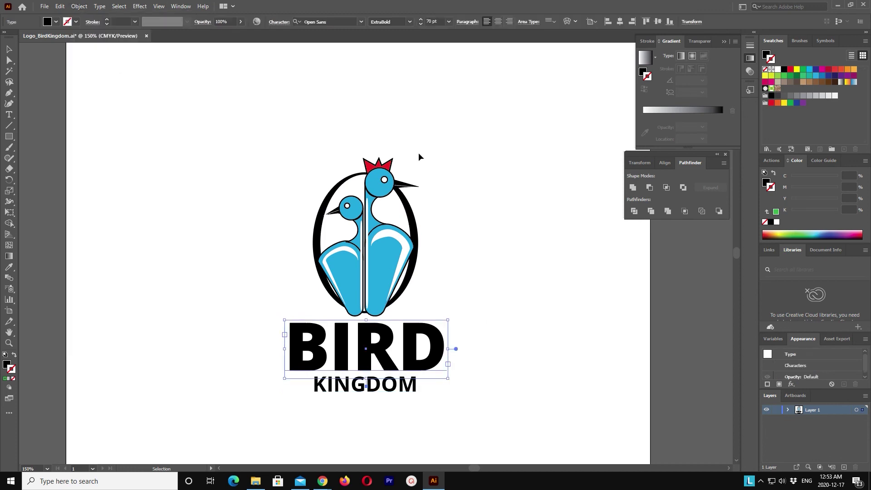
{"action": "left_click", "coordinate": [360, 21]}
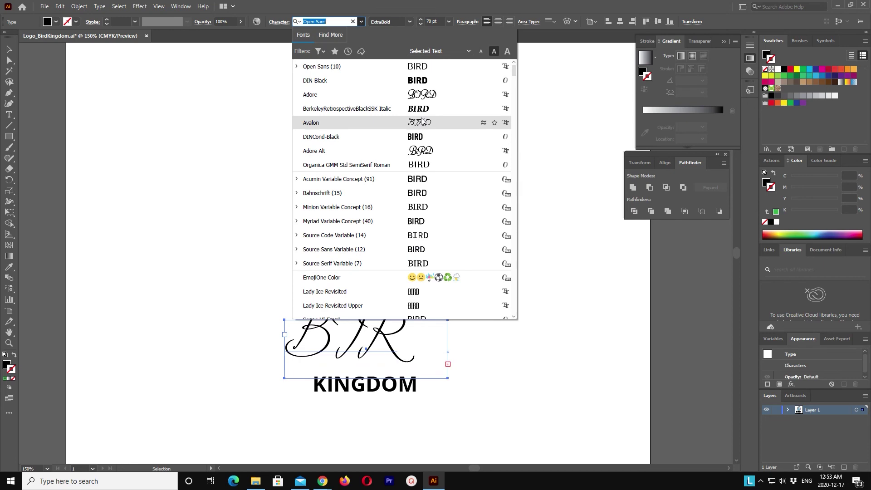
Scroll the font list, previewing faces like Droid Sans on BIRD, toward Droid Serif Bold
{"action": "scroll", "coordinate": [414, 217], "scroll_direction": "down", "scroll_amount": 3}
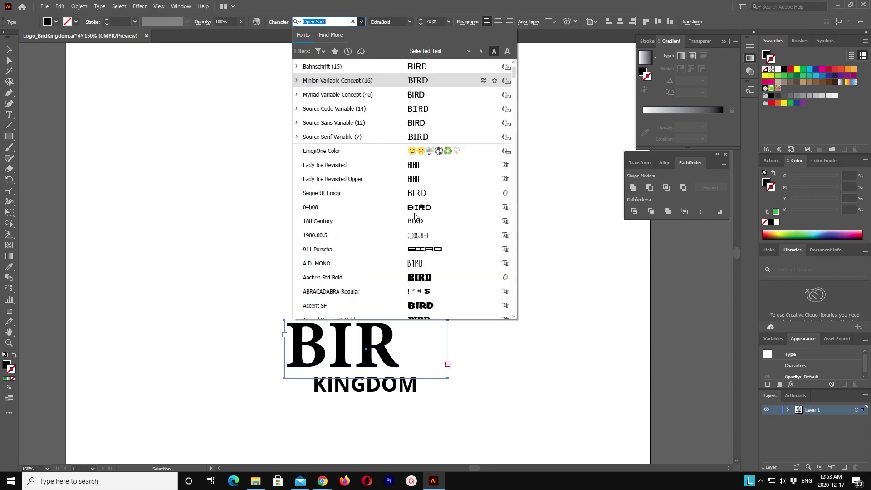
{"action": "scroll", "coordinate": [426, 222], "scroll_direction": "down", "scroll_amount": 1}
{"action": "scroll", "coordinate": [442, 235], "scroll_direction": "down", "scroll_amount": 2}
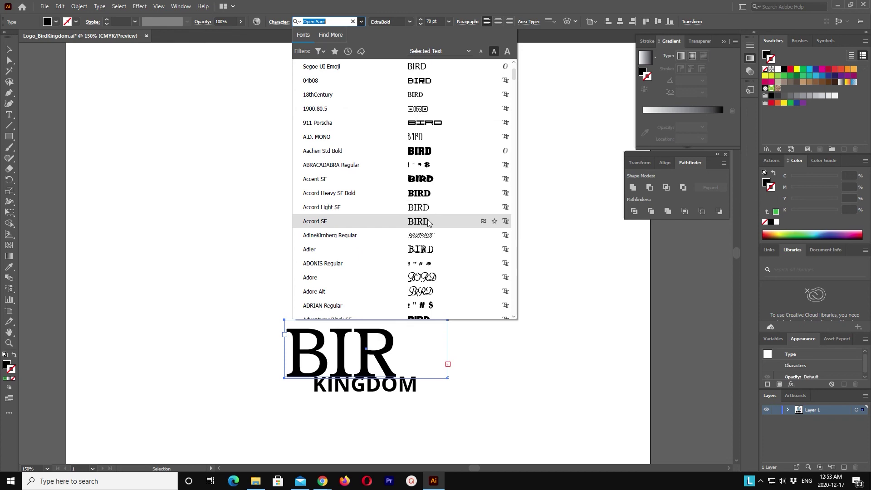
{"action": "scroll", "coordinate": [428, 217], "scroll_direction": "down", "scroll_amount": 1}
{"action": "scroll", "coordinate": [430, 214], "scroll_direction": "down", "scroll_amount": 2}
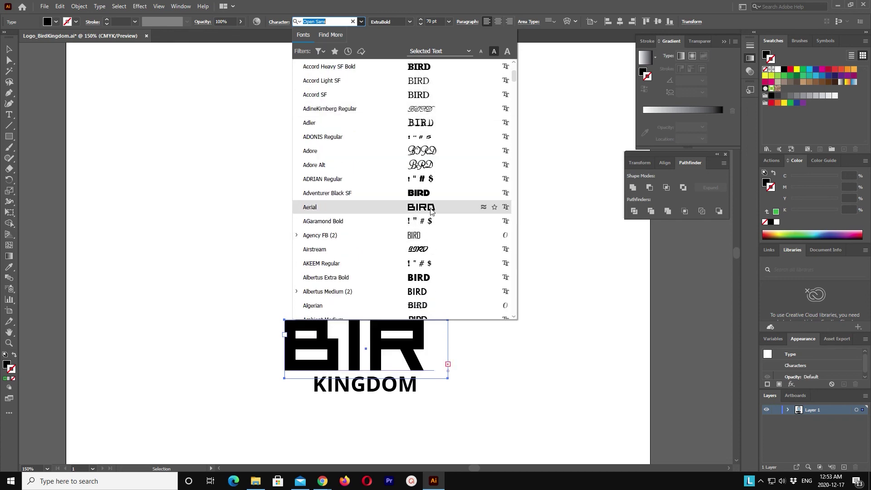
{"action": "scroll", "coordinate": [435, 241], "scroll_direction": "down", "scroll_amount": 3}
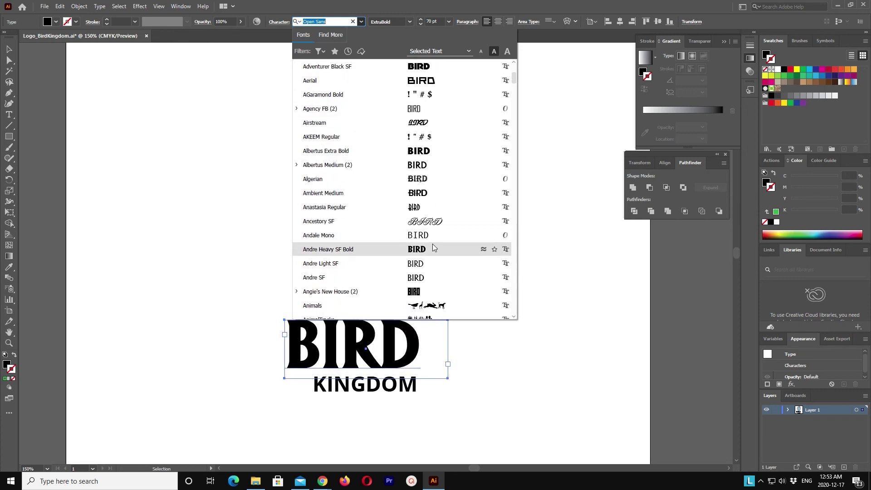
{"action": "scroll", "coordinate": [432, 250], "scroll_direction": "down", "scroll_amount": 1}
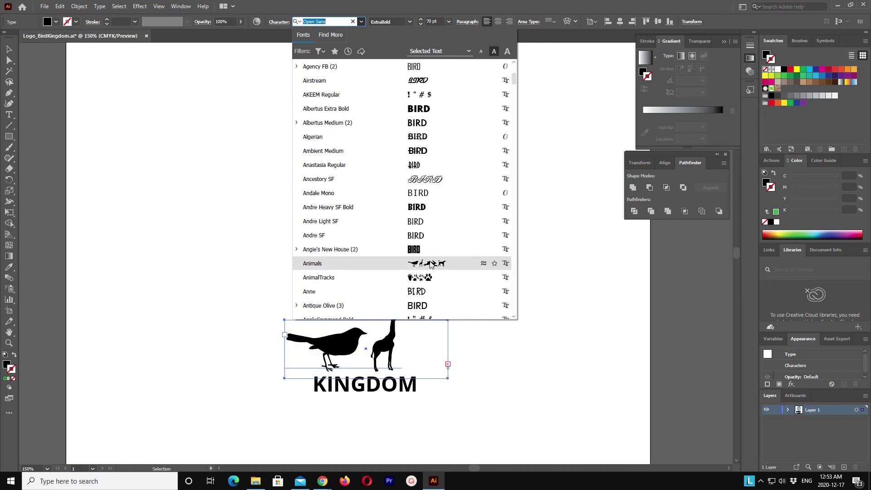
{"action": "scroll", "coordinate": [431, 264], "scroll_direction": "down", "scroll_amount": 3}
{"action": "scroll", "coordinate": [431, 263], "scroll_direction": "down", "scroll_amount": 3}
{"action": "scroll", "coordinate": [430, 263], "scroll_direction": "down", "scroll_amount": 3}
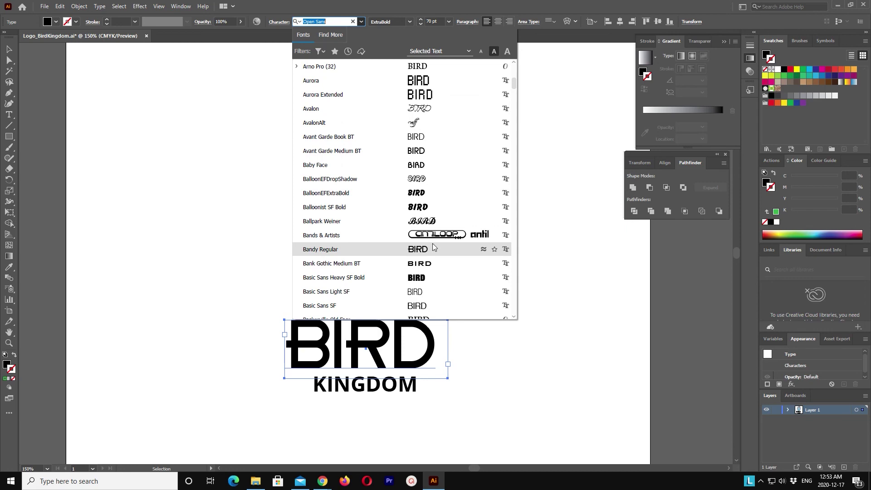
{"action": "scroll", "coordinate": [435, 267], "scroll_direction": "down", "scroll_amount": 2}
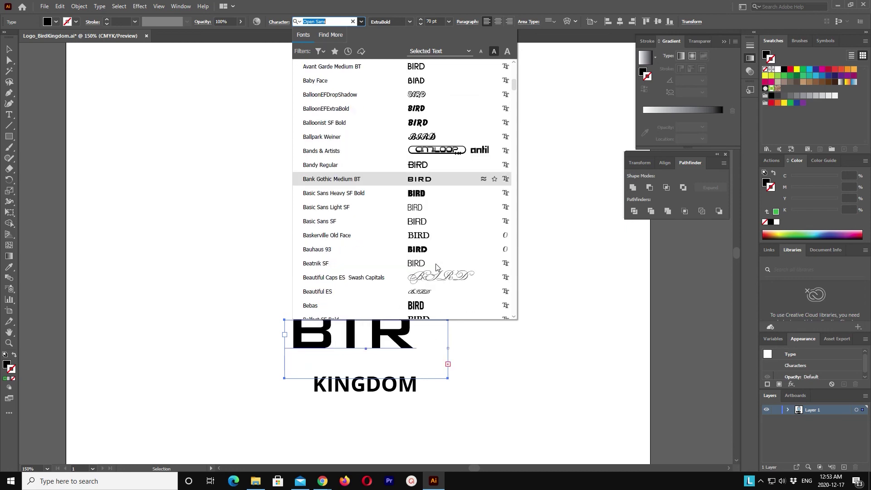
{"action": "scroll", "coordinate": [435, 267], "scroll_direction": "down", "scroll_amount": 1}
{"action": "scroll", "coordinate": [436, 267], "scroll_direction": "down", "scroll_amount": 3}
{"action": "scroll", "coordinate": [435, 267], "scroll_direction": "down", "scroll_amount": 2}
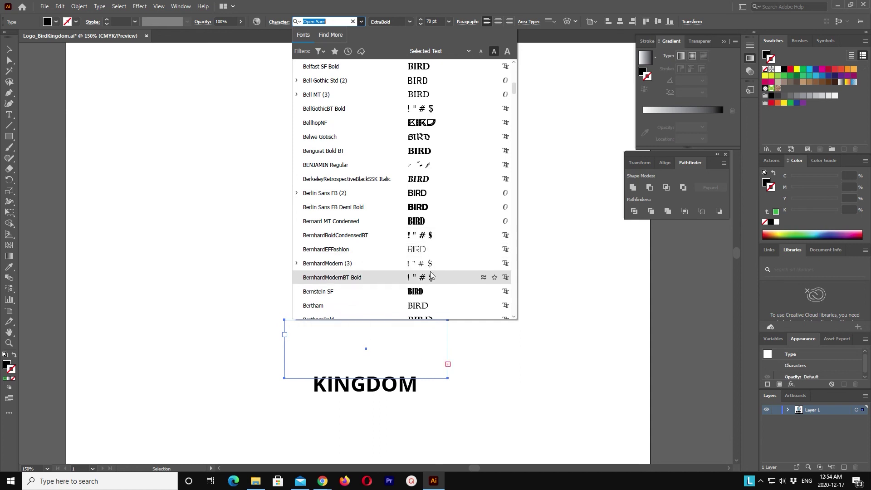
{"action": "scroll", "coordinate": [432, 291], "scroll_direction": "down", "scroll_amount": 3}
{"action": "scroll", "coordinate": [433, 281], "scroll_direction": "down", "scroll_amount": 3}
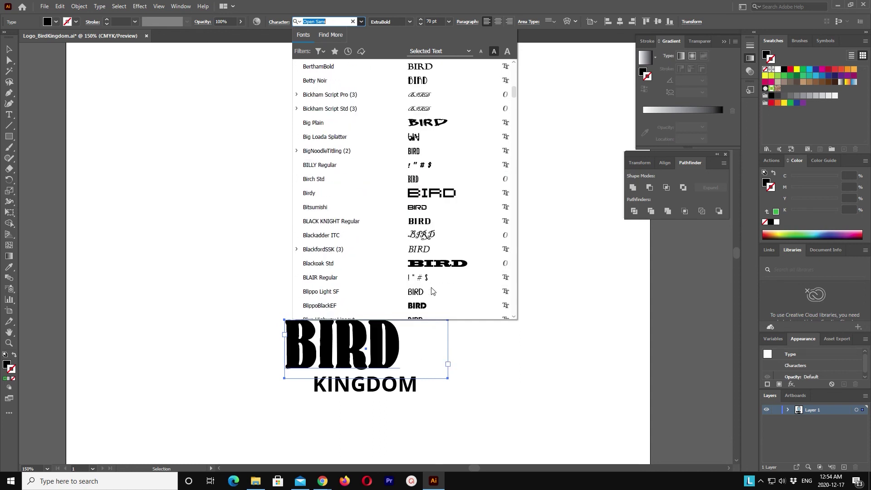
{"action": "scroll", "coordinate": [436, 270], "scroll_direction": "down", "scroll_amount": 3}
{"action": "scroll", "coordinate": [437, 269], "scroll_direction": "down", "scroll_amount": 3}
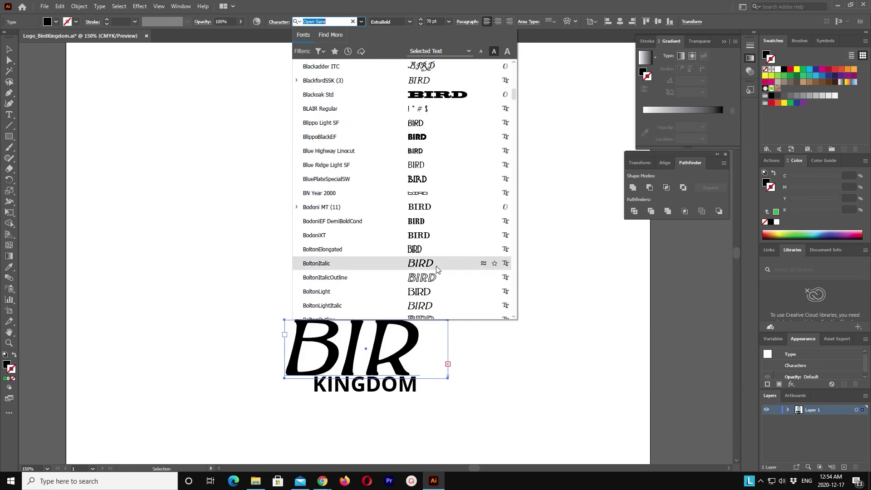
{"action": "scroll", "coordinate": [436, 269], "scroll_direction": "down", "scroll_amount": 5}
{"action": "scroll", "coordinate": [437, 269], "scroll_direction": "down", "scroll_amount": 3}
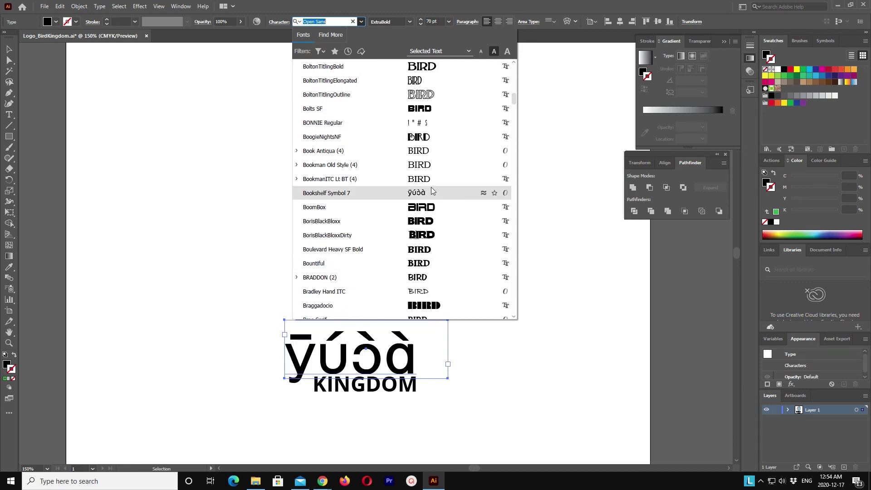
{"action": "scroll", "coordinate": [457, 267], "scroll_direction": "down", "scroll_amount": 3}
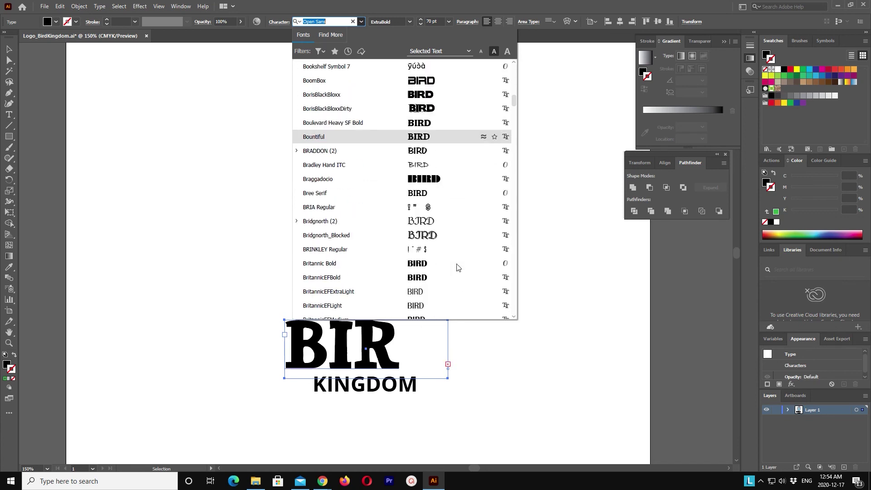
{"action": "scroll", "coordinate": [457, 267], "scroll_direction": "down", "scroll_amount": 4}
{"action": "scroll", "coordinate": [457, 267], "scroll_direction": "down", "scroll_amount": 3}
{"action": "scroll", "coordinate": [457, 267], "scroll_direction": "down", "scroll_amount": 3}
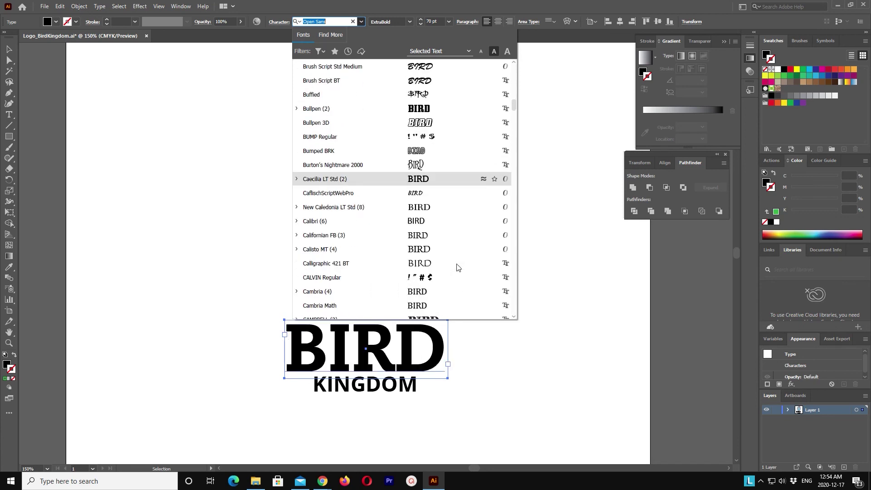
{"action": "scroll", "coordinate": [457, 268], "scroll_direction": "down", "scroll_amount": 5}
{"action": "scroll", "coordinate": [457, 268], "scroll_direction": "down", "scroll_amount": 2}
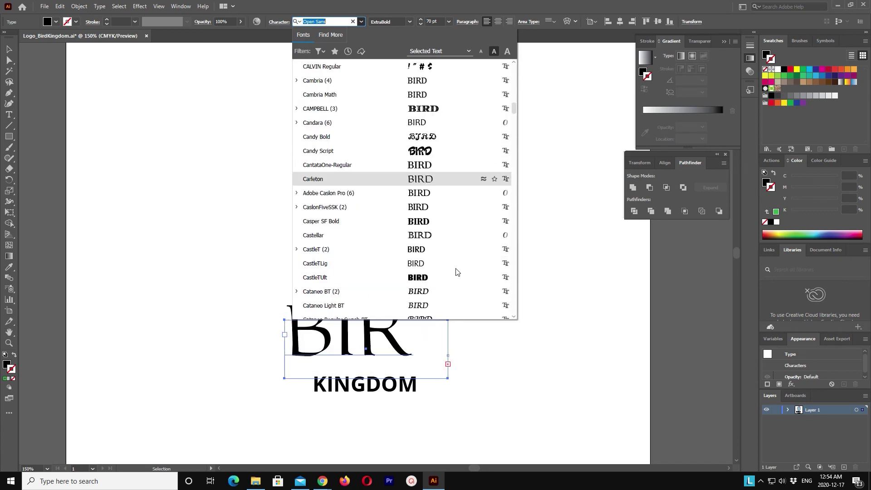
{"action": "scroll", "coordinate": [457, 267], "scroll_direction": "down", "scroll_amount": 3}
{"action": "scroll", "coordinate": [457, 270], "scroll_direction": "down", "scroll_amount": 2}
{"action": "scroll", "coordinate": [457, 272], "scroll_direction": "down", "scroll_amount": 3}
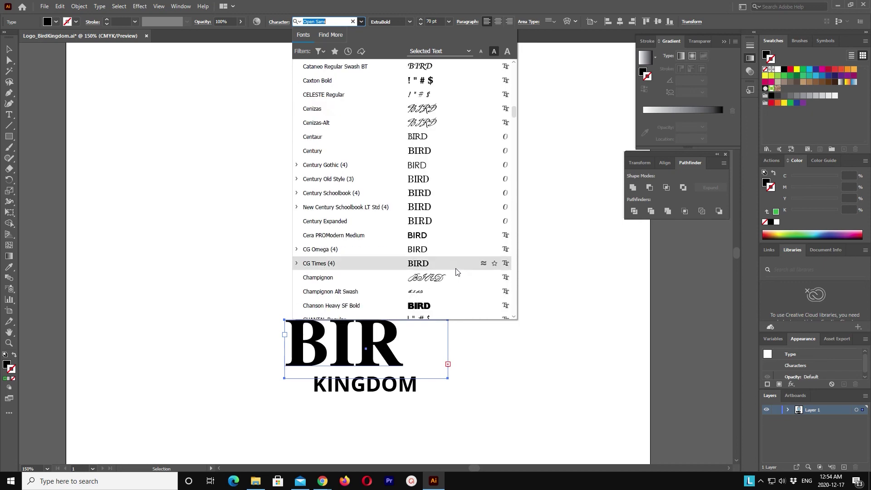
{"action": "scroll", "coordinate": [457, 272], "scroll_direction": "down", "scroll_amount": 9}
{"action": "scroll", "coordinate": [457, 272], "scroll_direction": "down", "scroll_amount": 4}
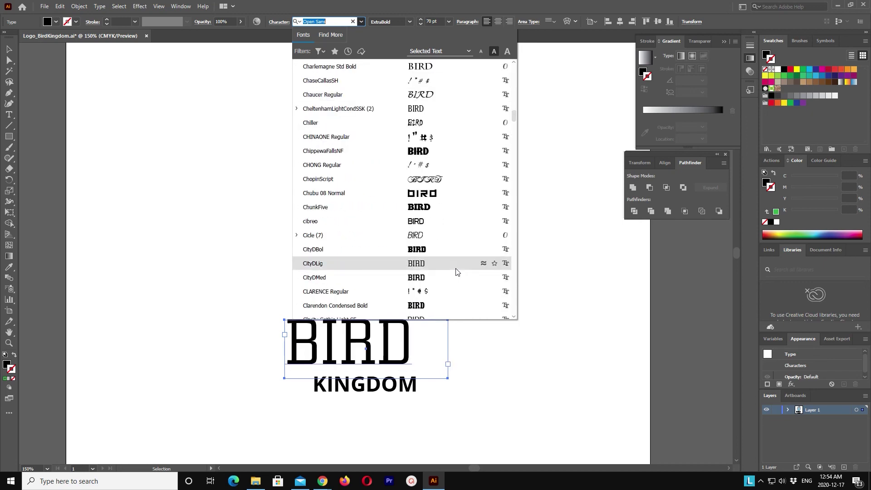
{"action": "scroll", "coordinate": [457, 271], "scroll_direction": "down", "scroll_amount": 2}
{"action": "scroll", "coordinate": [457, 272], "scroll_direction": "down", "scroll_amount": 2}
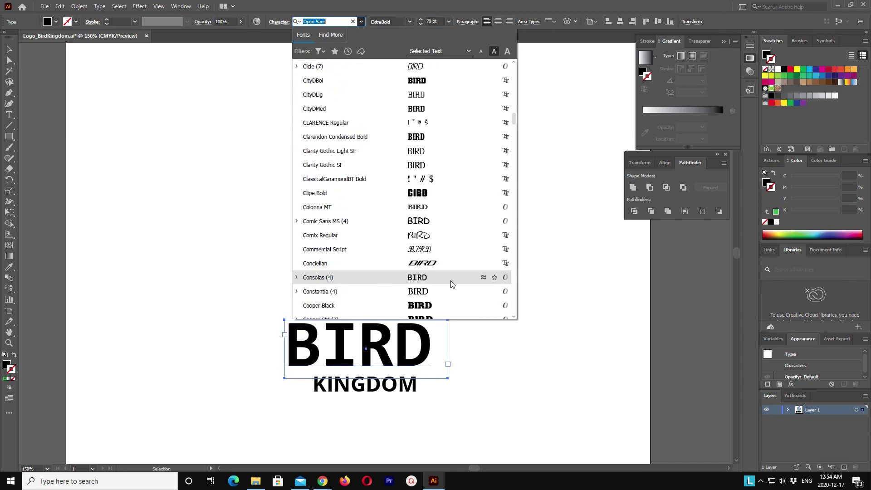
{"action": "scroll", "coordinate": [451, 285], "scroll_direction": "down", "scroll_amount": 4}
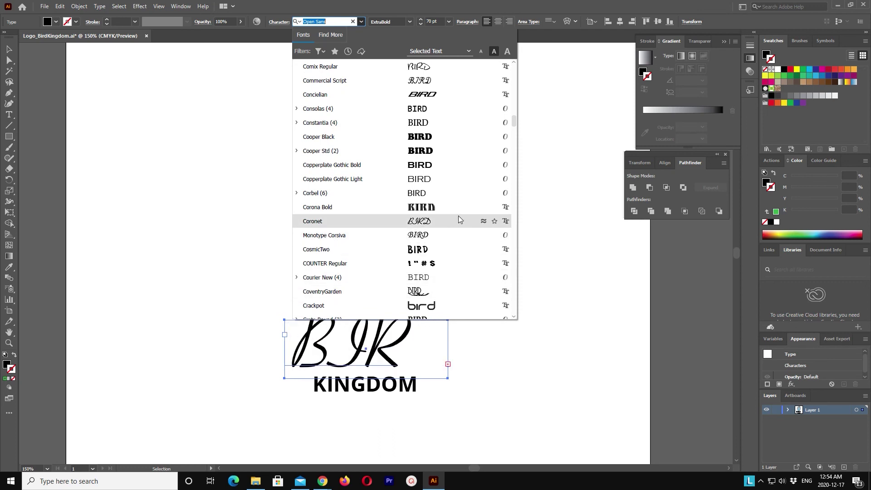
{"action": "scroll", "coordinate": [455, 216], "scroll_direction": "down", "scroll_amount": 5}
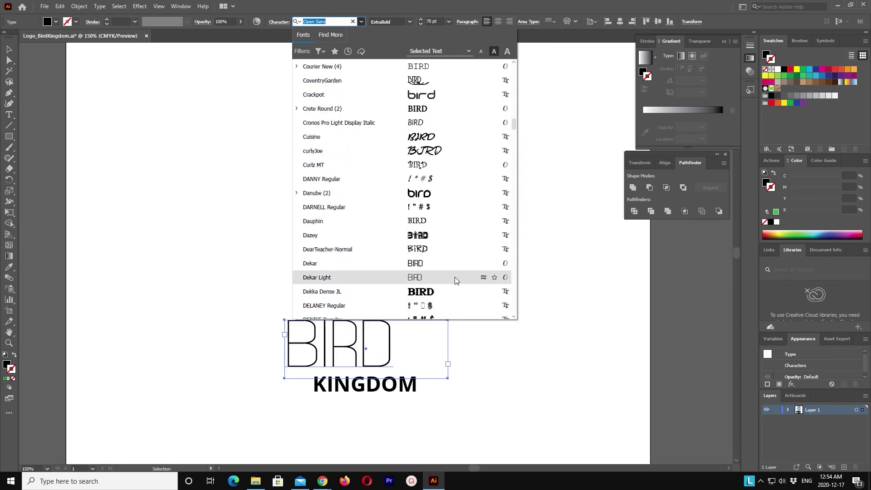
{"action": "scroll", "coordinate": [458, 290], "scroll_direction": "down", "scroll_amount": 3}
{"action": "scroll", "coordinate": [458, 269], "scroll_direction": "down", "scroll_amount": 3}
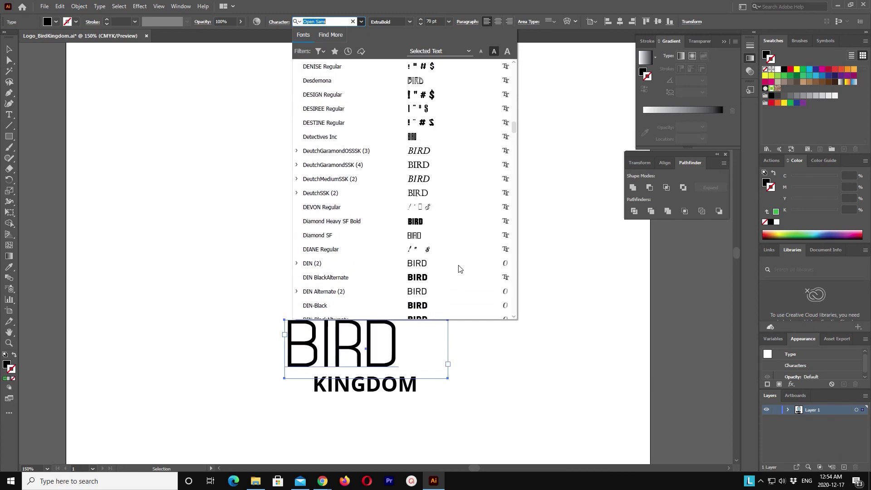
{"action": "scroll", "coordinate": [458, 268], "scroll_direction": "down", "scroll_amount": 3}
{"action": "scroll", "coordinate": [458, 269], "scroll_direction": "down", "scroll_amount": 2}
{"action": "scroll", "coordinate": [458, 269], "scroll_direction": "down", "scroll_amount": 5}
{"action": "scroll", "coordinate": [458, 269], "scroll_direction": "down", "scroll_amount": 5}
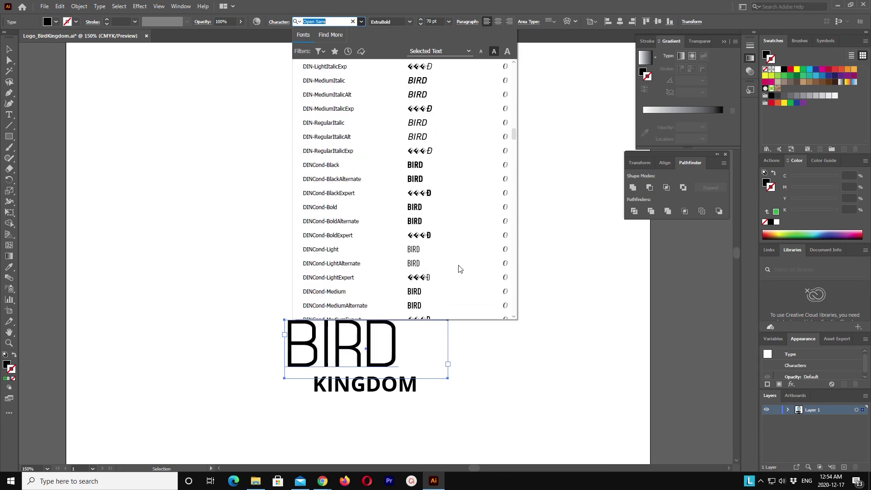
{"action": "scroll", "coordinate": [458, 269], "scroll_direction": "down", "scroll_amount": 5}
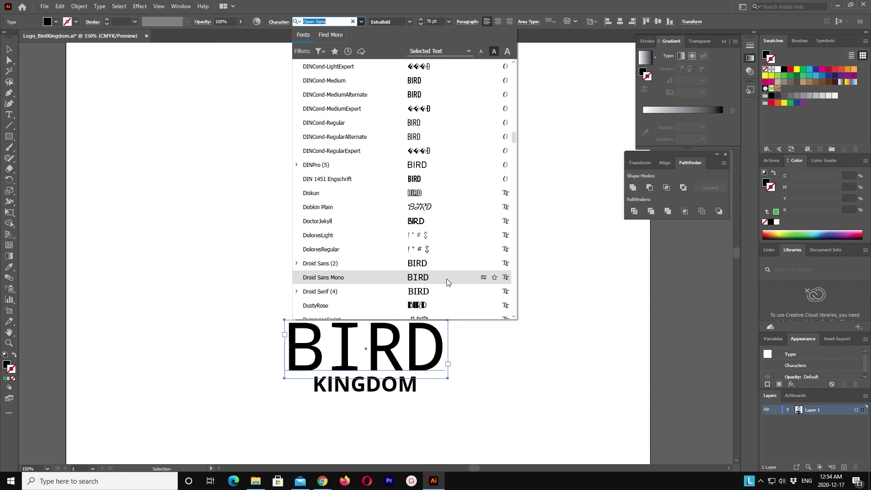
{"action": "scroll", "coordinate": [447, 281], "scroll_direction": "down", "scroll_amount": 2}
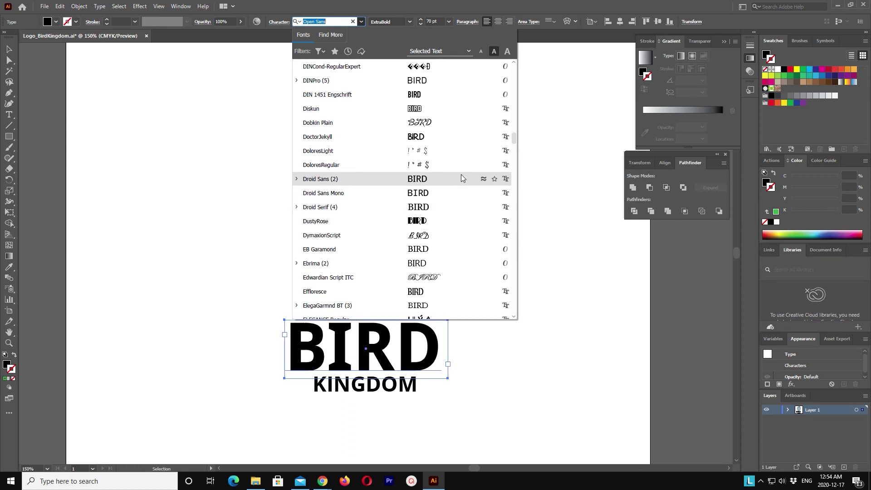
Apply Droid Serif Bold to BIRD and widen its text frame
{"action": "left_click", "coordinate": [463, 213]}
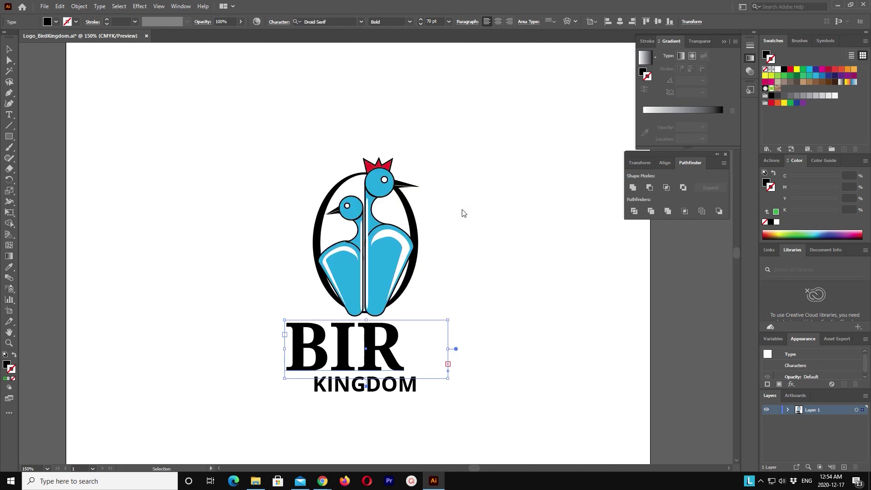
{"action": "left_click_drag", "start_coordinate": [454, 347], "coordinate": [467, 353]}
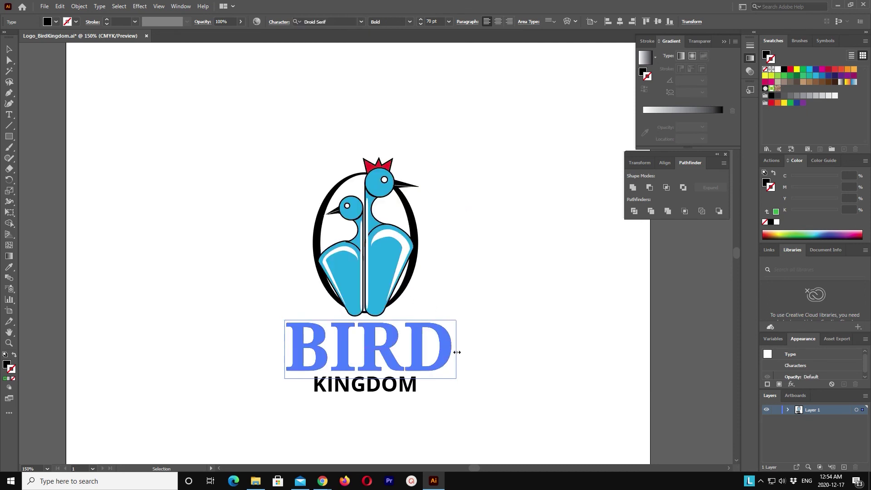
{"action": "left_click", "coordinate": [516, 222]}
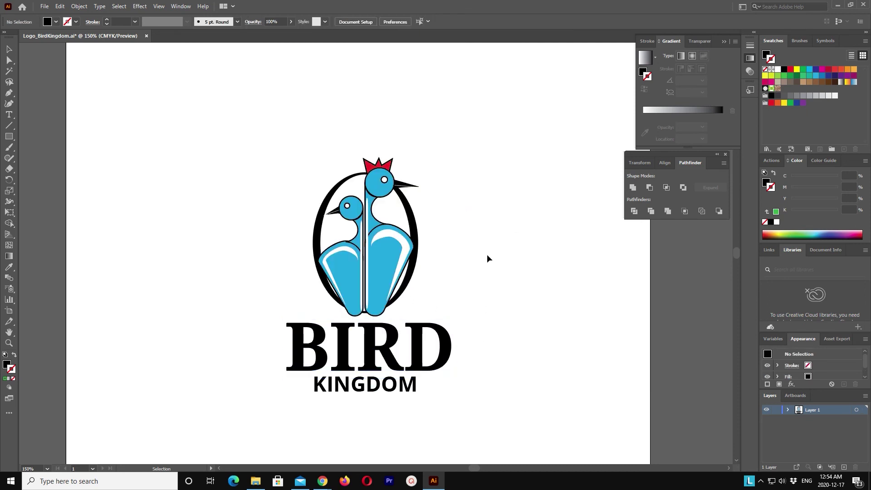
Adjust the BIRD text frame width until the final D fully shows
{"action": "left_click", "coordinate": [451, 366]}
{"action": "left_click", "coordinate": [444, 413]}
{"action": "left_click", "coordinate": [447, 365]}
{"action": "left_click_drag", "start_coordinate": [461, 348], "coordinate": [457, 350]}
{"action": "left_click_drag", "start_coordinate": [430, 410], "coordinate": [397, 357]}
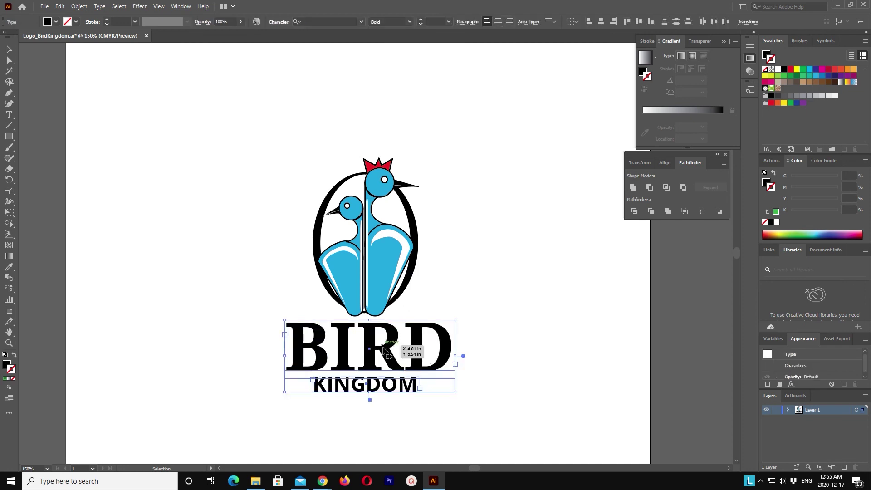
{"action": "double_click", "coordinate": [408, 349]}
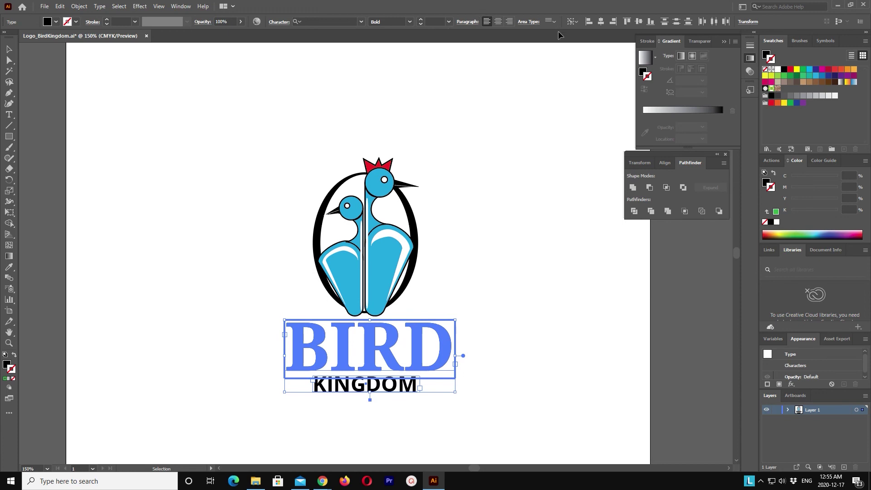
{"action": "left_click", "coordinate": [527, 221]}
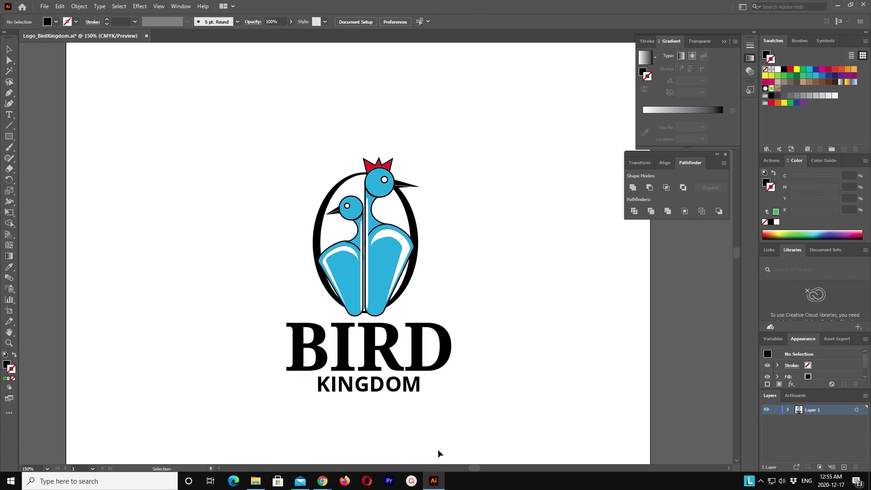
Center the BIRD KINGDOM wordmark horizontally beneath the bird emblem
{"action": "left_click_drag", "start_coordinate": [438, 453], "coordinate": [376, 384]}
{"action": "key", "text": "a"}
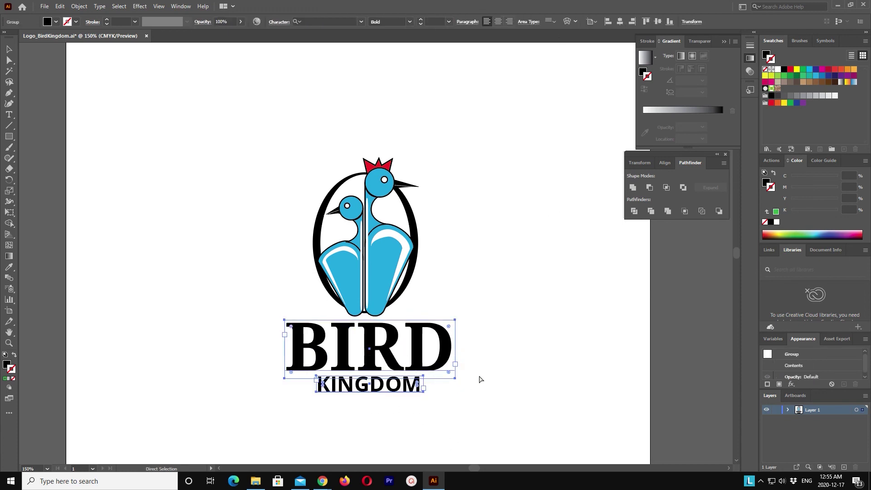
{"action": "left_click", "coordinate": [461, 459]}
{"action": "key", "text": "v"}
{"action": "key", "text": "ctrl+a"}
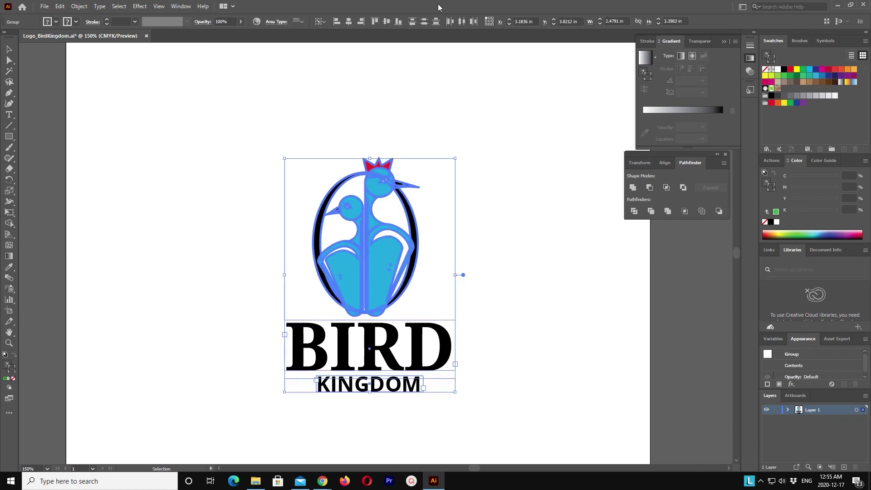
{"action": "left_click", "coordinate": [476, 125]}
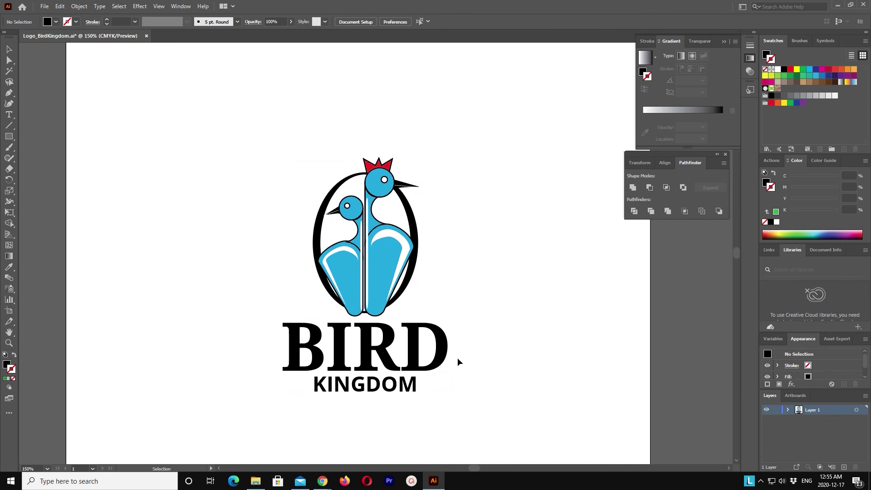
Save the logo file with Ctrl+S
{"action": "key", "text": "a"}
{"action": "key", "text": "v"}
{"action": "key", "text": "ctrl+s"}
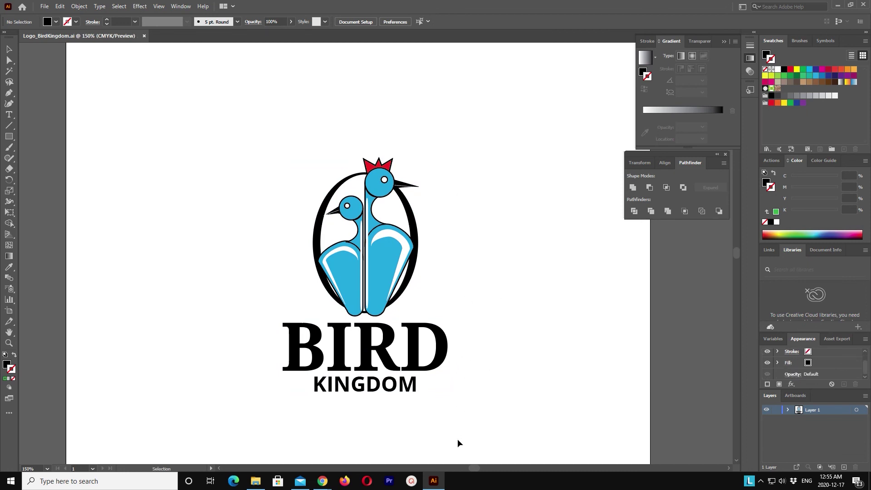